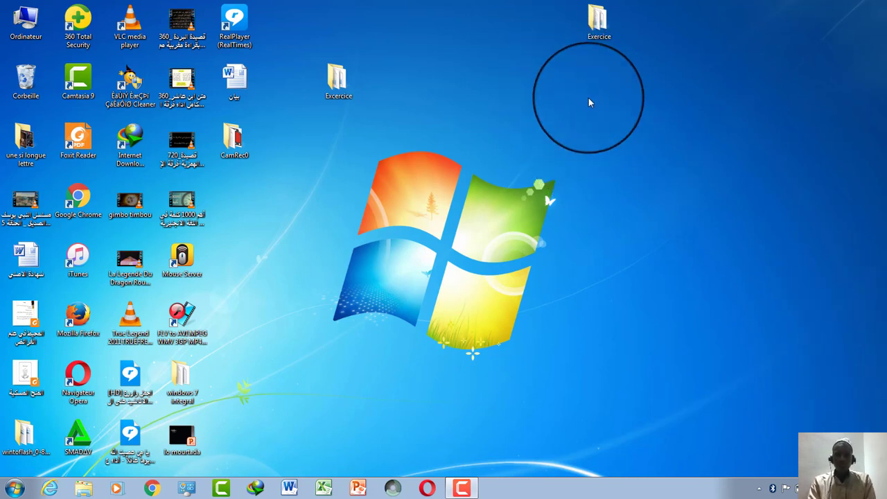
Open the Excercice desktop folder and launch the Classeur1 workbook in Excel.
left_click(601, 32)
double_click(340, 78)
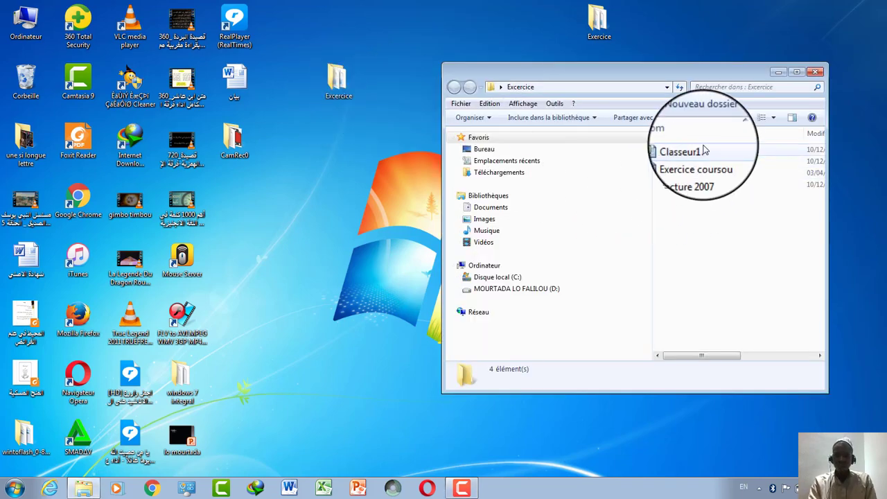
left_click(703, 149)
double_click(704, 150)
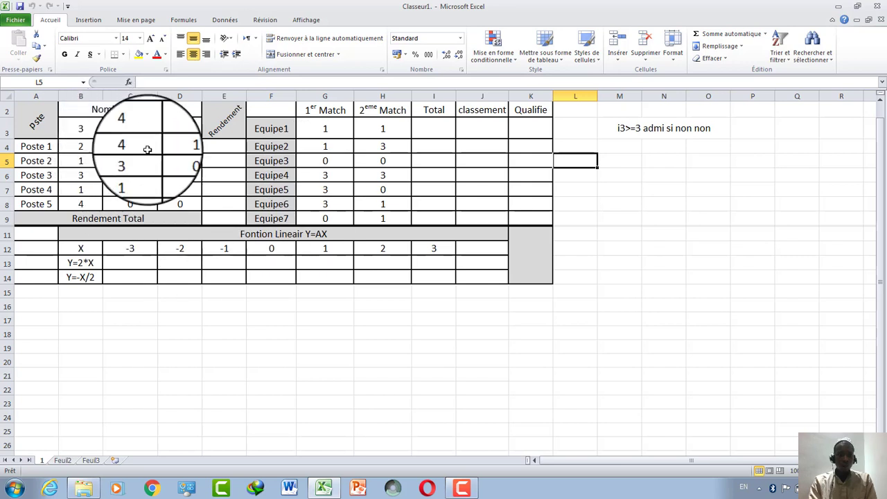
Rotate the 'pste' header text in A2 counter-clockwise to match the Rendement header.
left_click(35, 123)
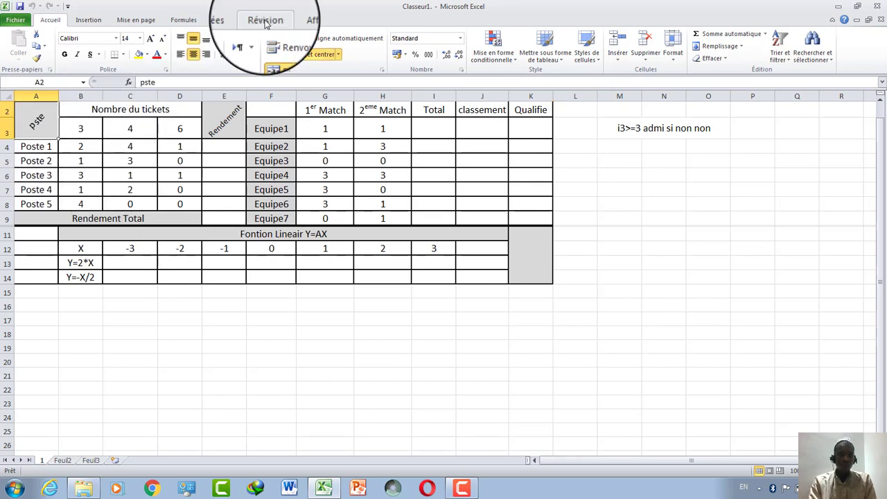
left_click(226, 40)
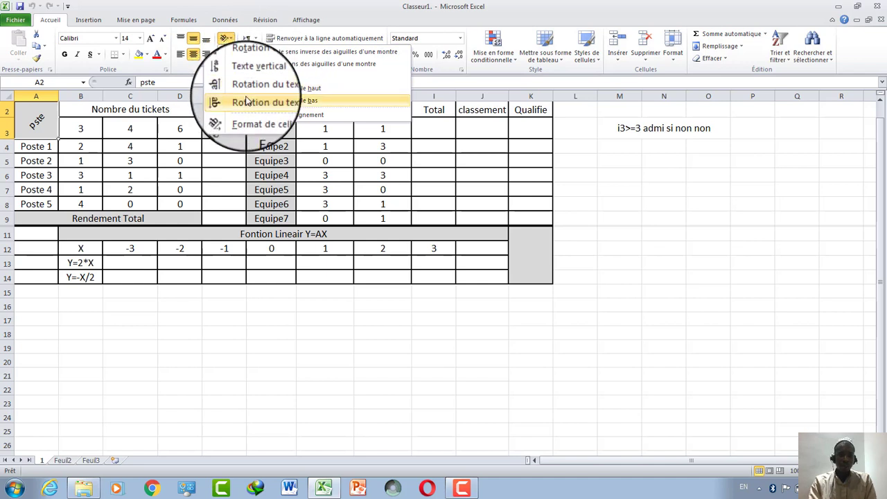
left_click(253, 65)
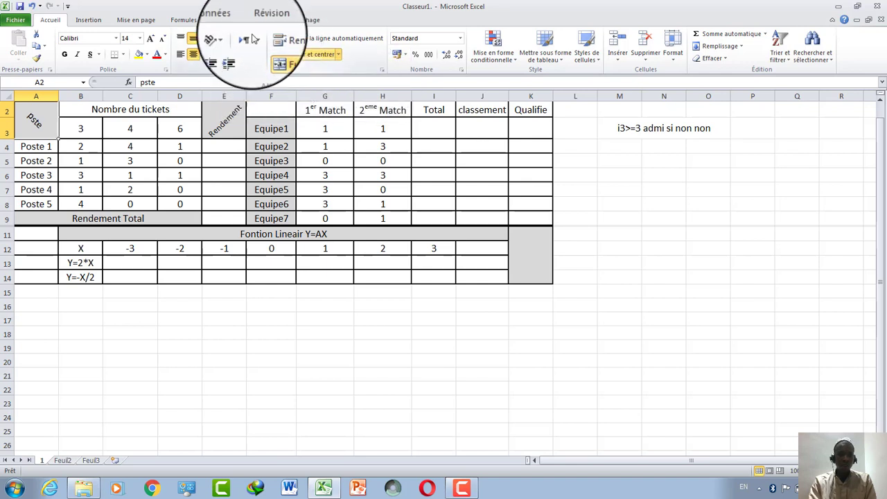
left_click(230, 38)
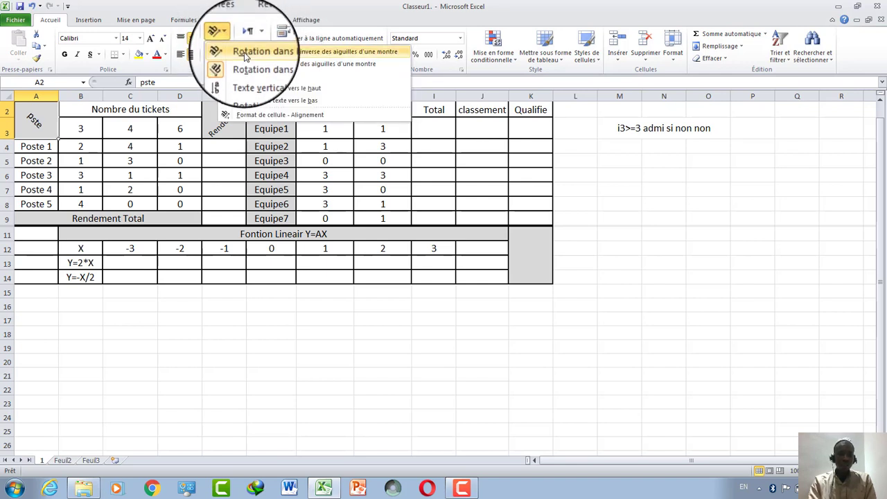
left_click(246, 52)
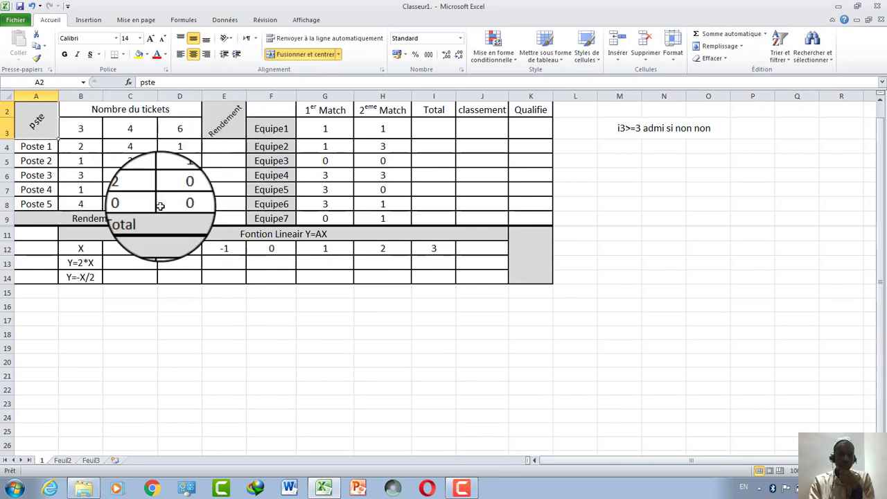
Fill Rendement cells E4:E8 with each Poste's SOMME(B4:D4) ticket sum.
left_click(218, 148)
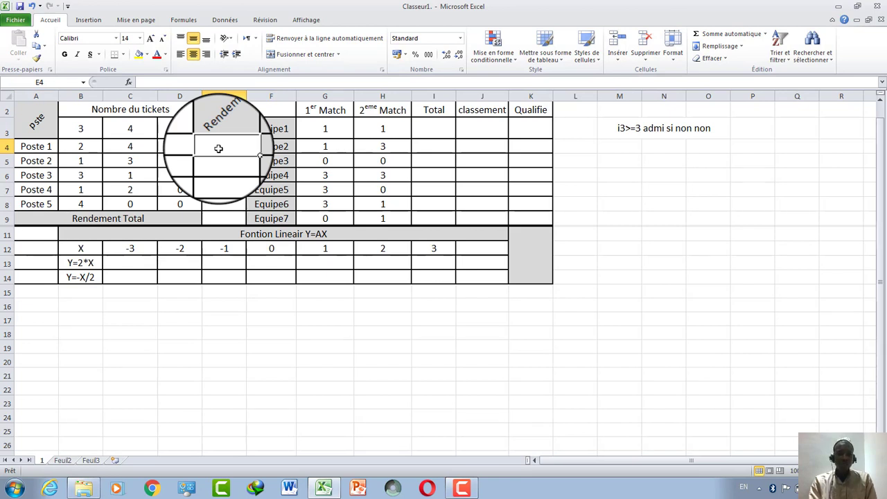
left_click_drag(80, 147, 209, 147)
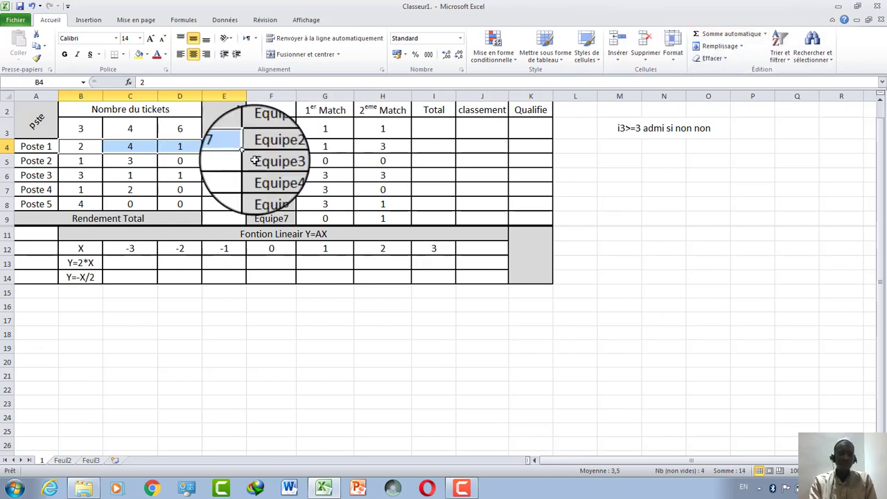
left_click_drag(243, 161, 232, 205)
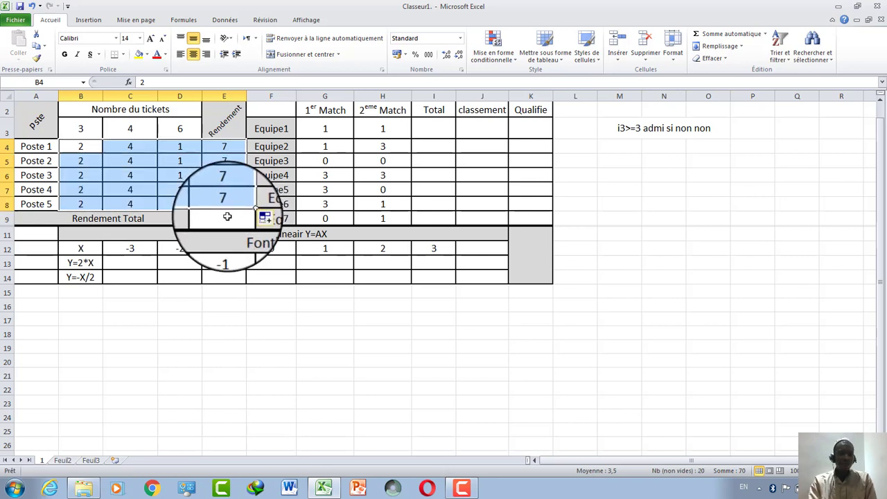
left_click(31, 6)
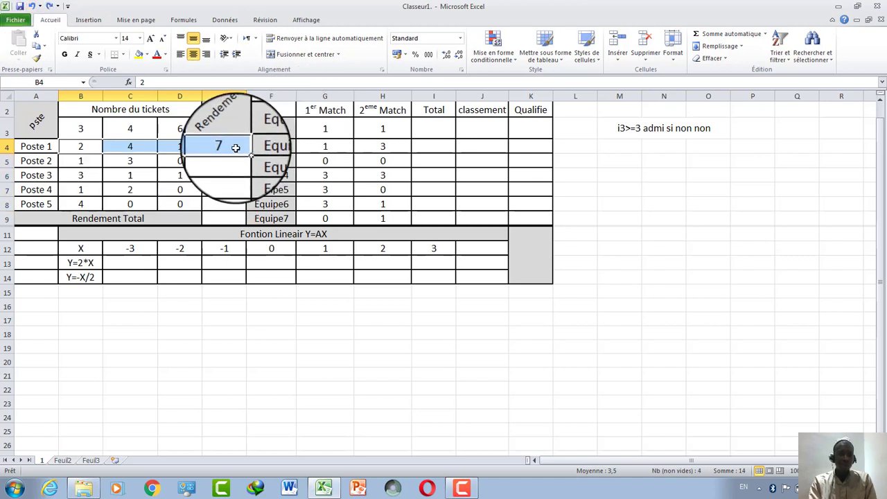
left_click(236, 147)
left_click_drag(246, 153, 235, 204)
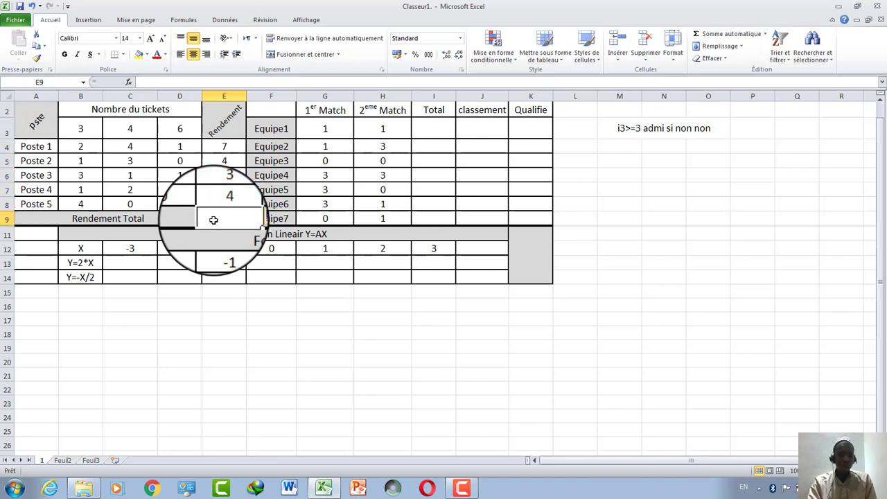
Total the Rendement column in E9 with an AutoSum of E4:E8, giving 23.
left_click(213, 220)
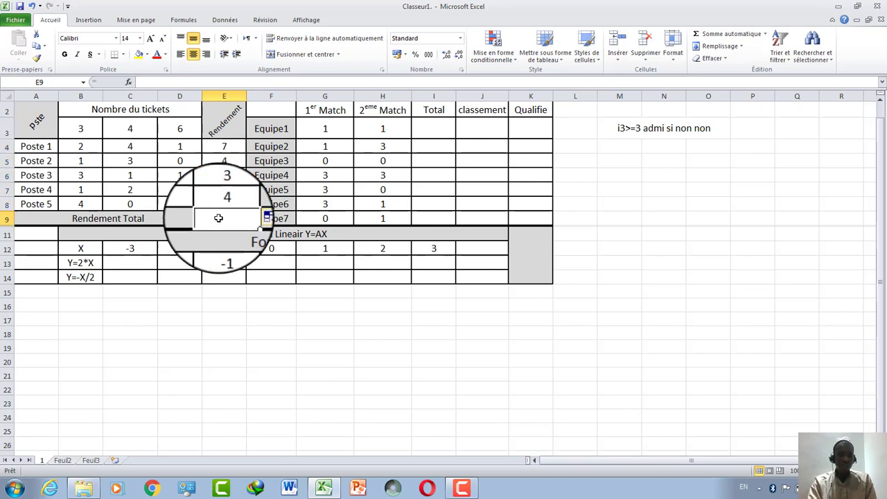
left_click(739, 36)
key("Return")
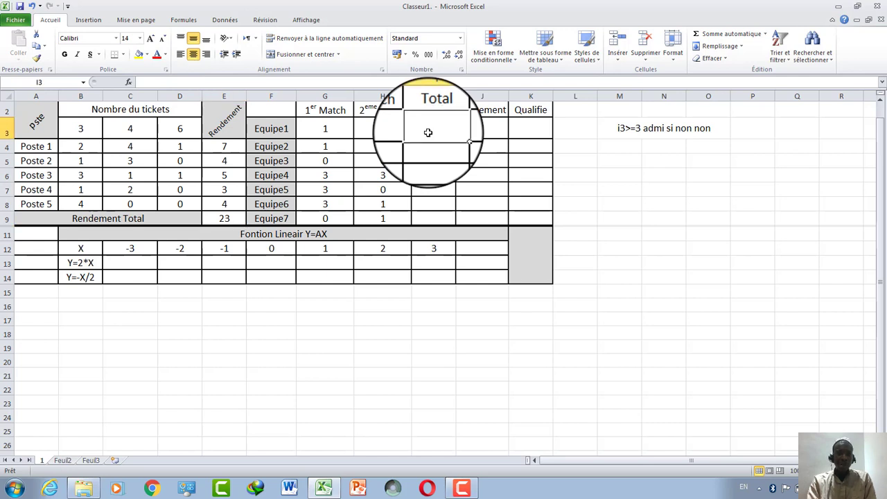
Format the 'er' of the 1er Match header in G2 as superscript (Exposant).
left_click(313, 110)
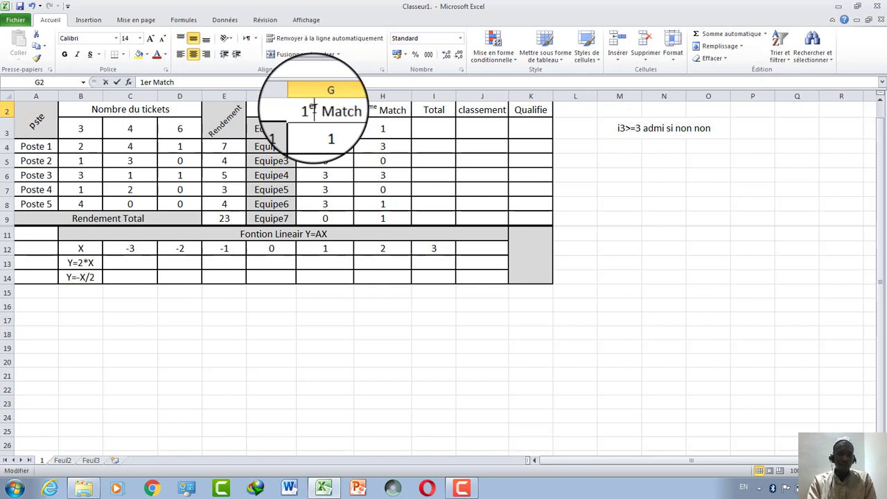
double_click(314, 110)
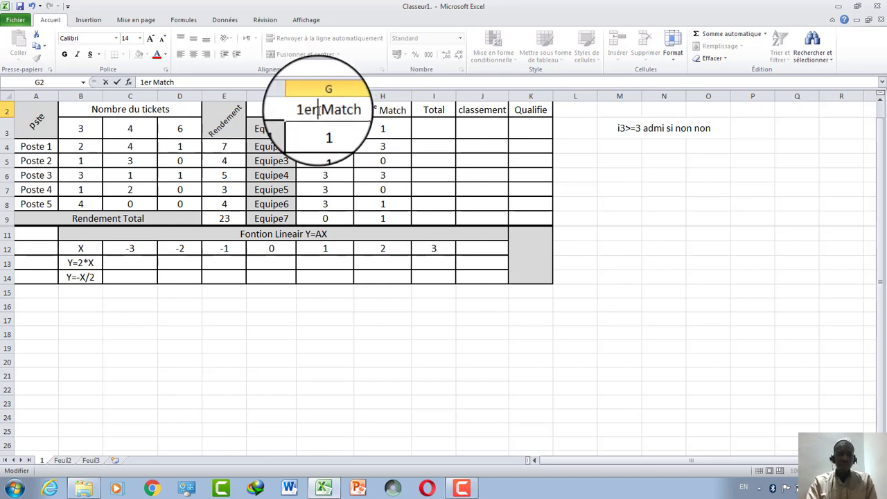
key("shift+Left")
key("shift+Left")
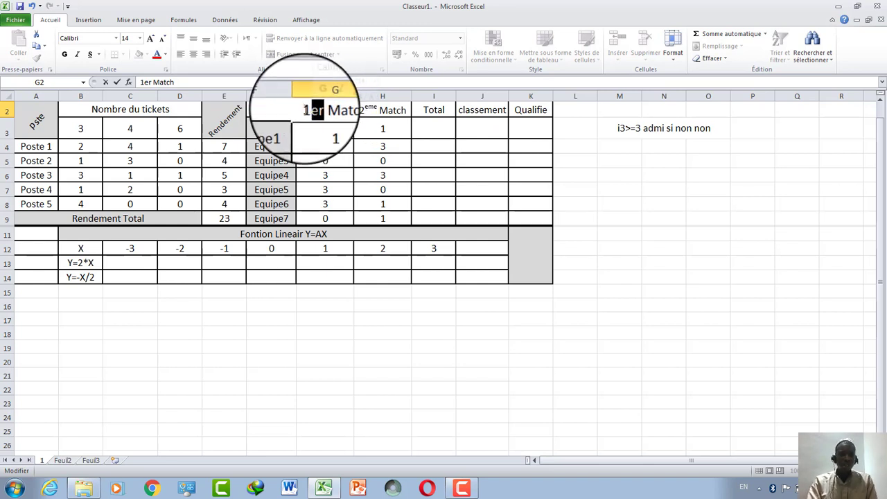
left_click(166, 72)
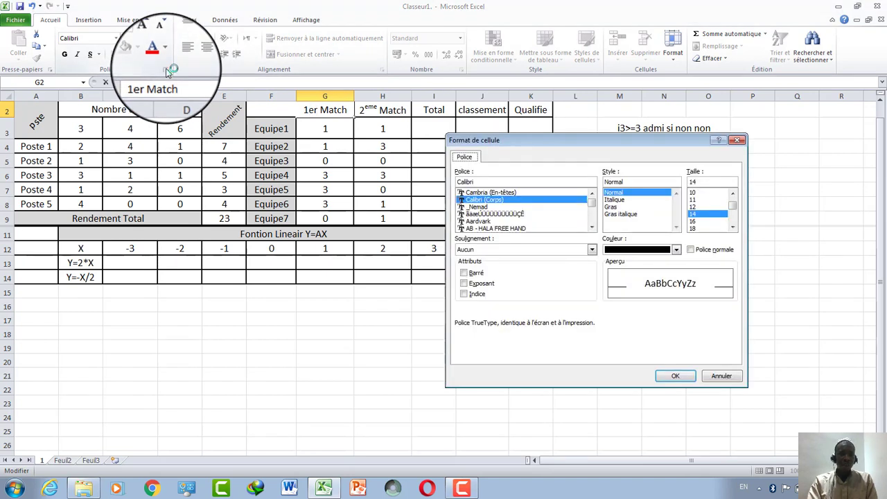
left_click(468, 275)
left_click(462, 273)
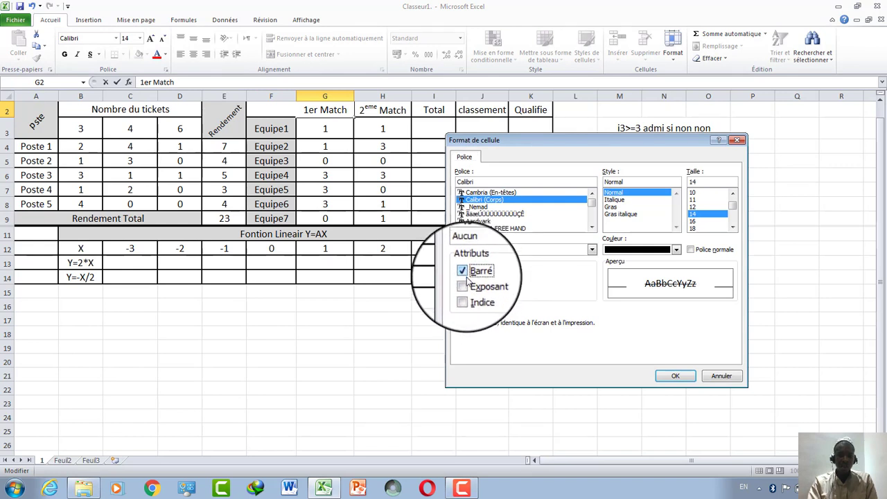
left_click(463, 290)
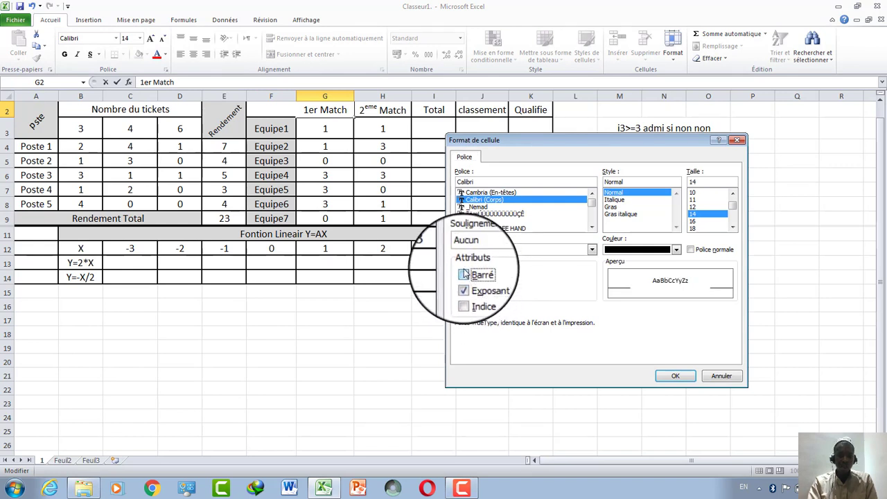
left_click(674, 376)
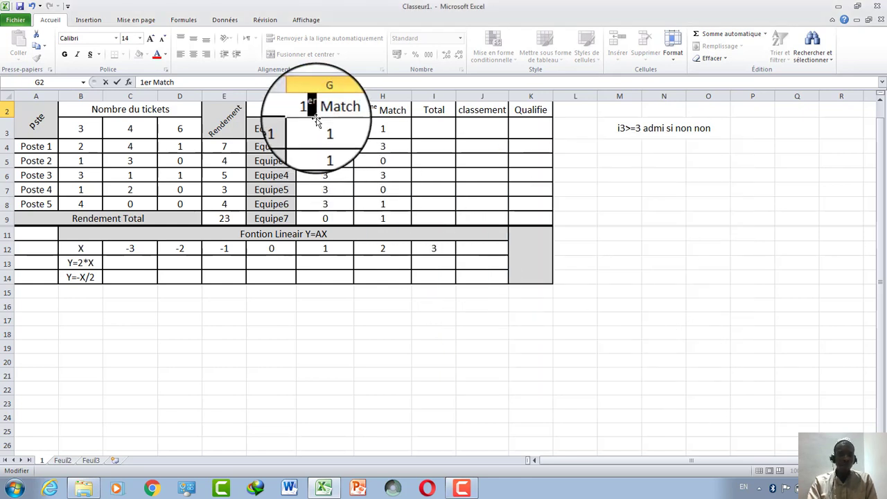
key("Return")
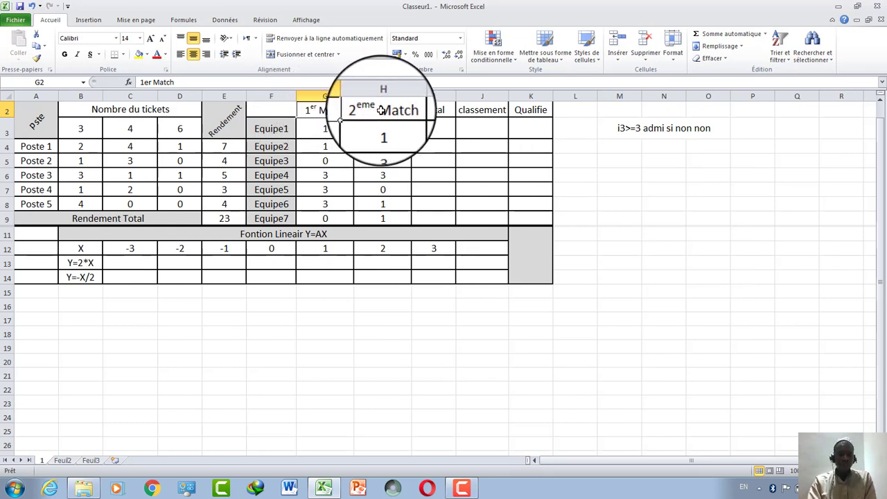
left_click(166, 70)
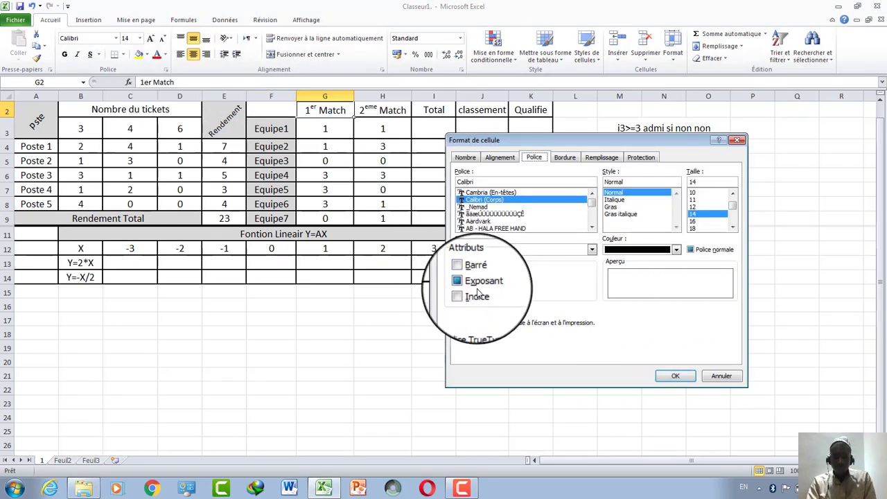
left_click(738, 141)
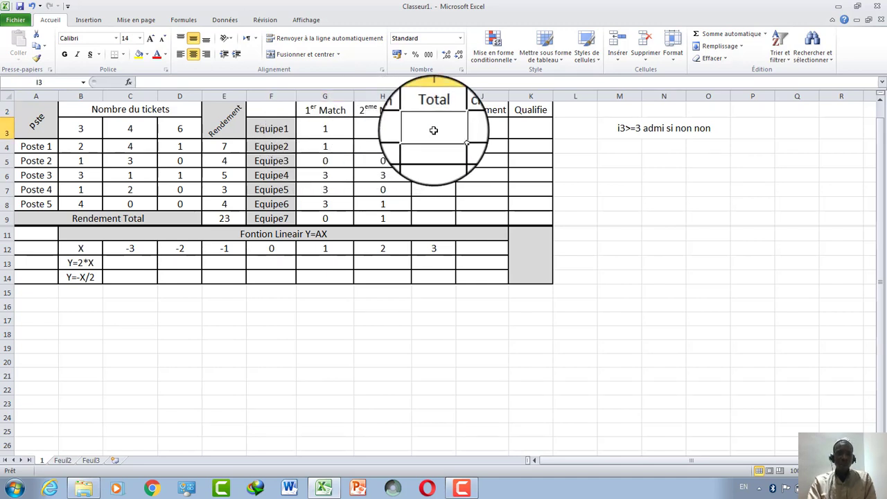
Sum each Equipe's two match scores in Total cells I3:I9, giving 2, 4, 0, 6, 3, 4, 1.
left_click(725, 36)
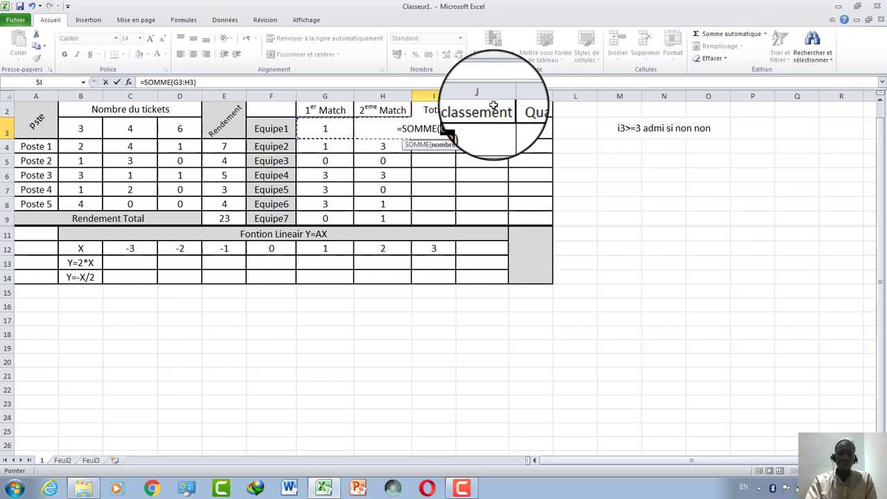
key("Return")
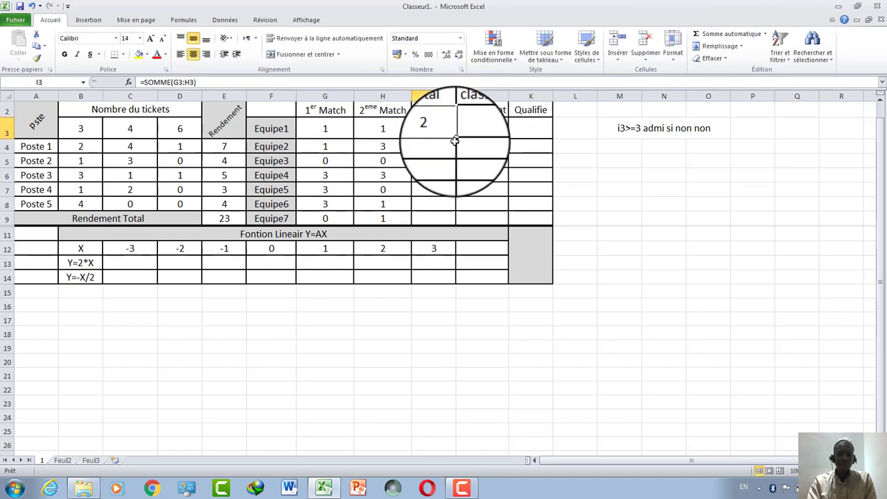
left_click_drag(454, 140, 435, 216)
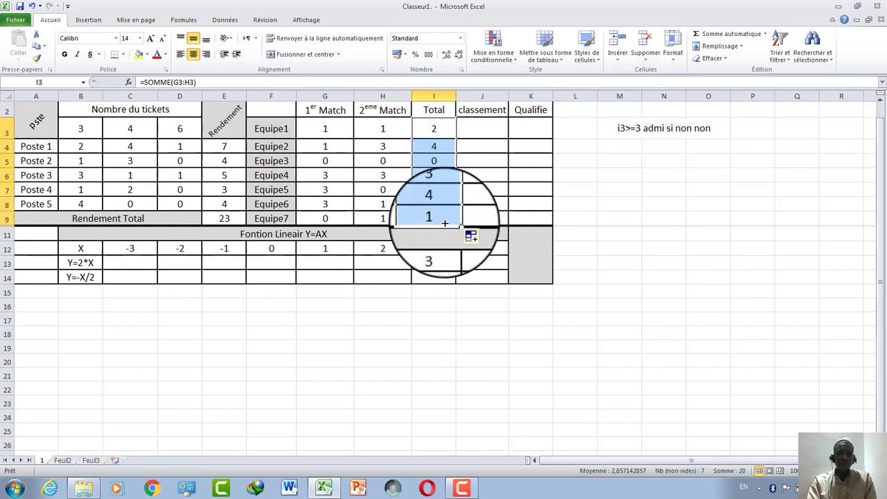
left_click(459, 199)
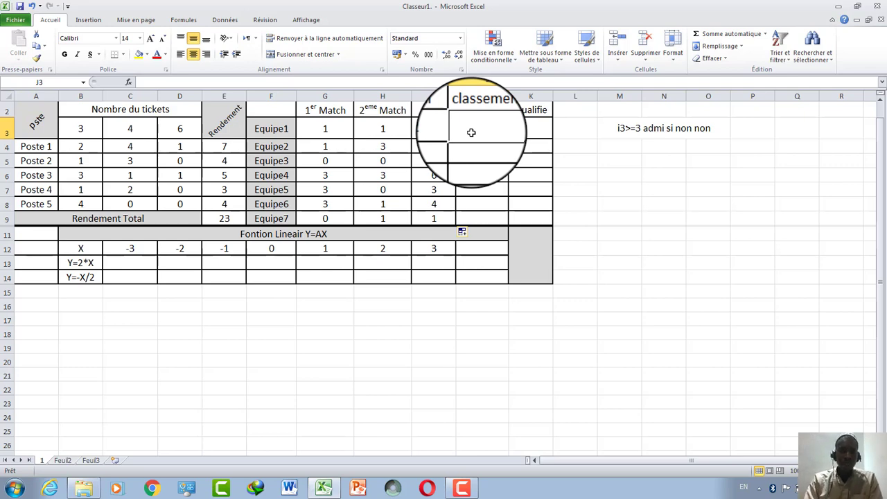
Start a function in J3, then cancel the mistakenly chosen SIN formula.
left_click(129, 83)
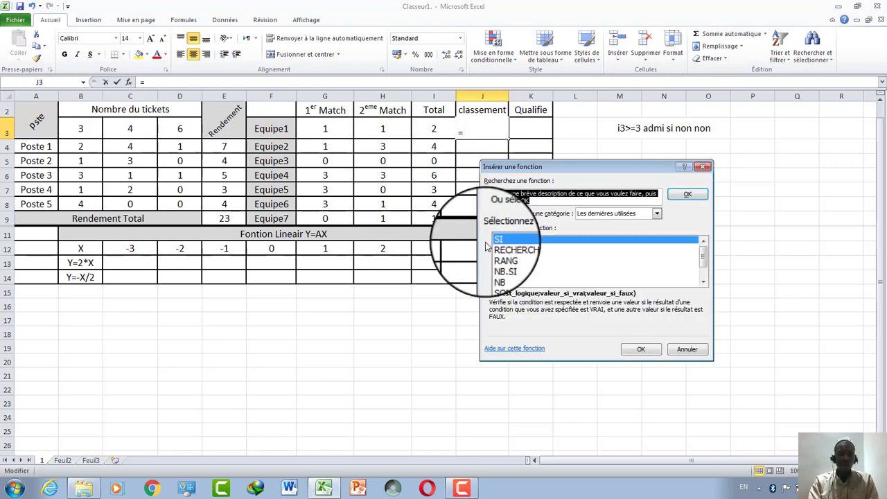
left_click(502, 260)
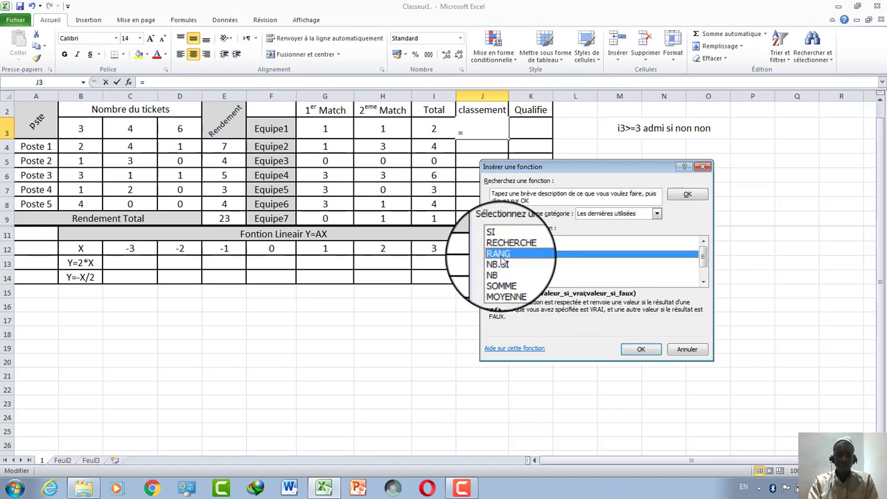
key("Down")
key("Down")
key("Down")
key("Down")
key("Down")
left_click(641, 348)
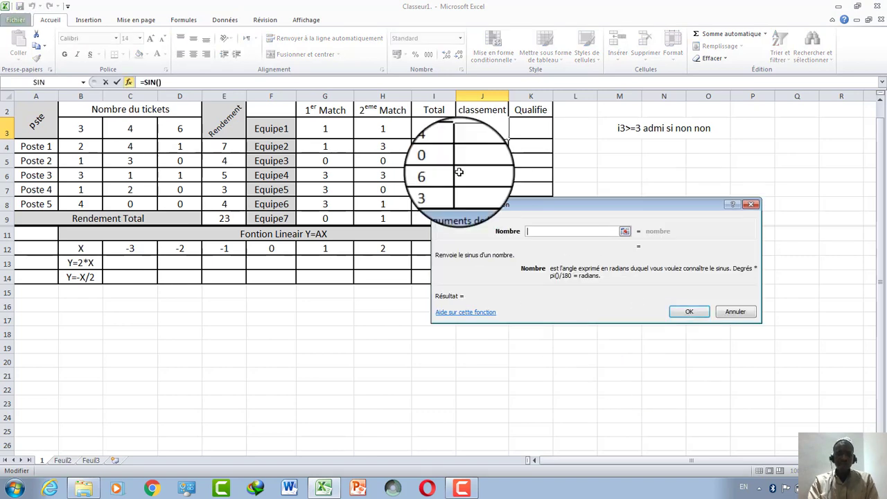
left_click(434, 129)
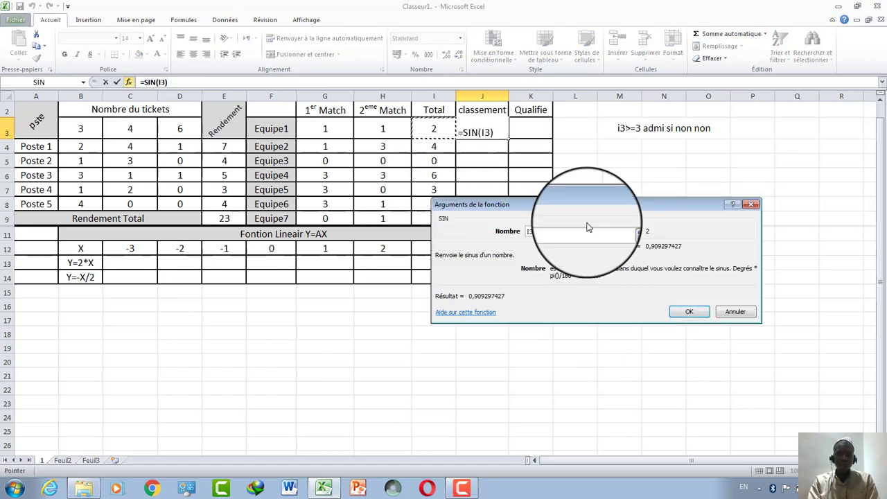
left_click(750, 205)
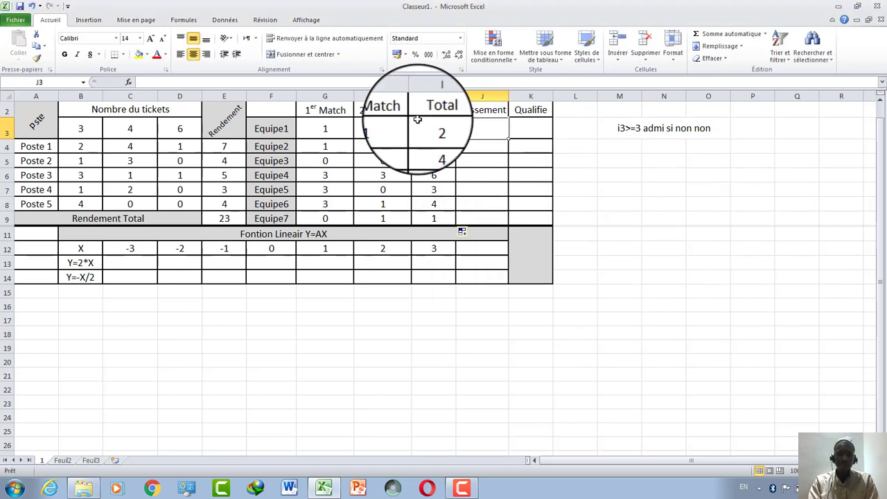
Rank J3:J9 with RANG(I3;$I$3:$I$9;0), giving 5, 2, 7, 1, 4, 2, 6.
left_click(128, 81)
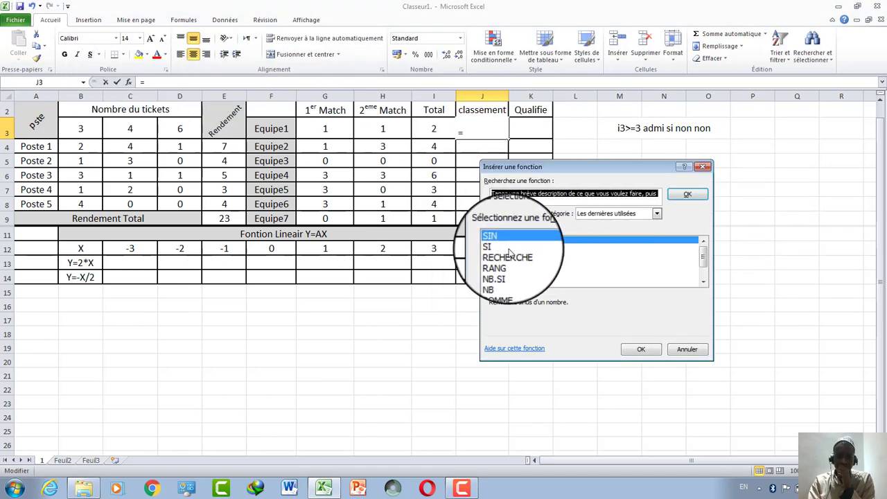
double_click(503, 269)
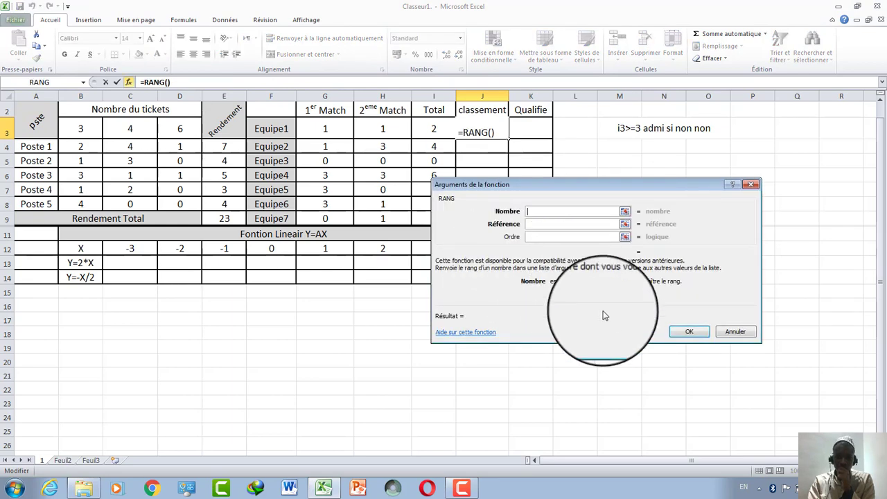
left_click(429, 137)
left_click(546, 226)
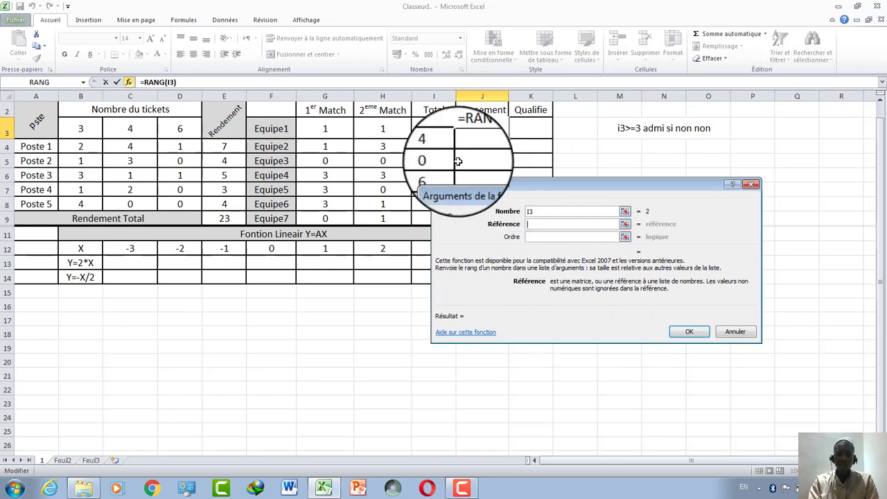
left_click_drag(433, 131, 427, 218)
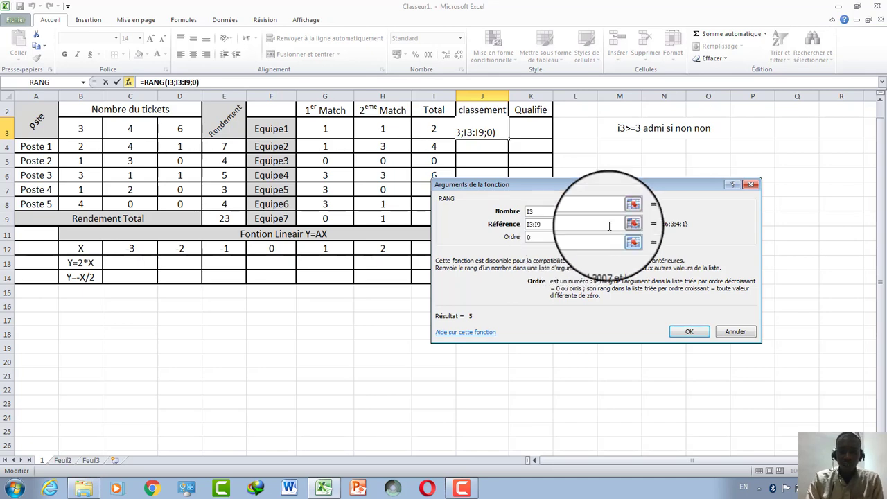
left_click_drag(626, 183, 679, 187)
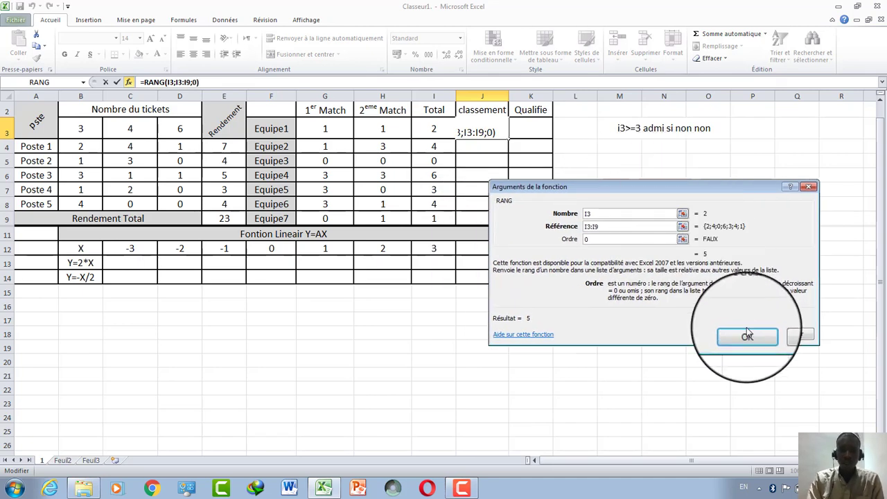
left_click(586, 229)
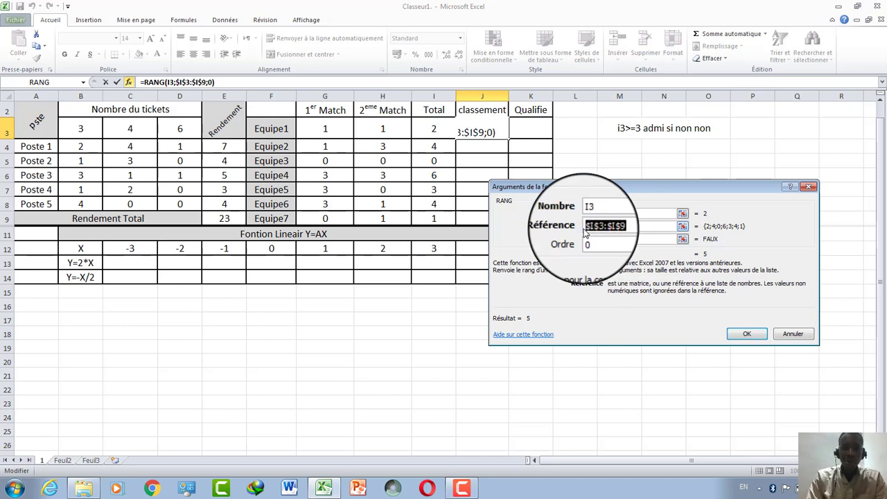
left_click(748, 334)
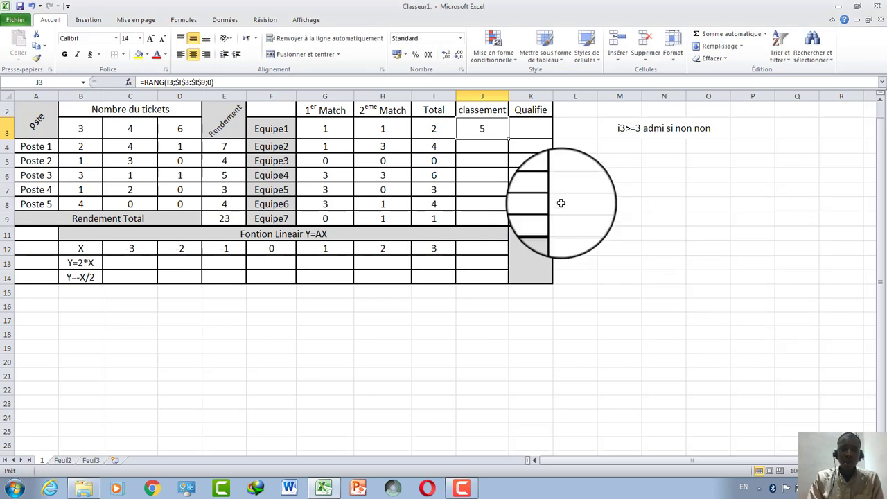
left_click_drag(509, 140, 510, 221)
left_click(482, 202)
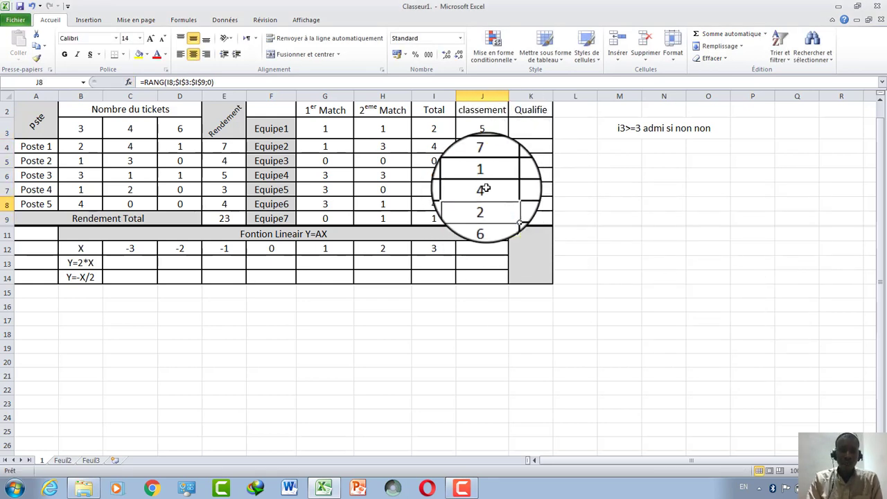
left_click(486, 128)
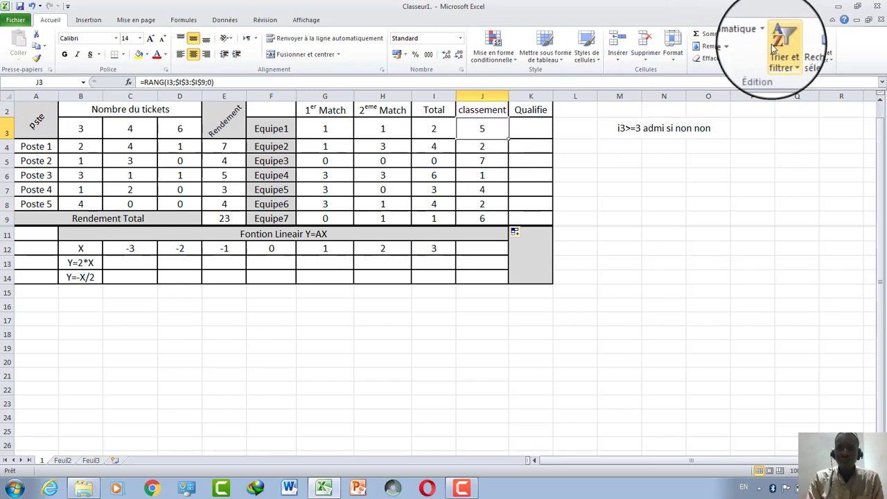
left_click(793, 61)
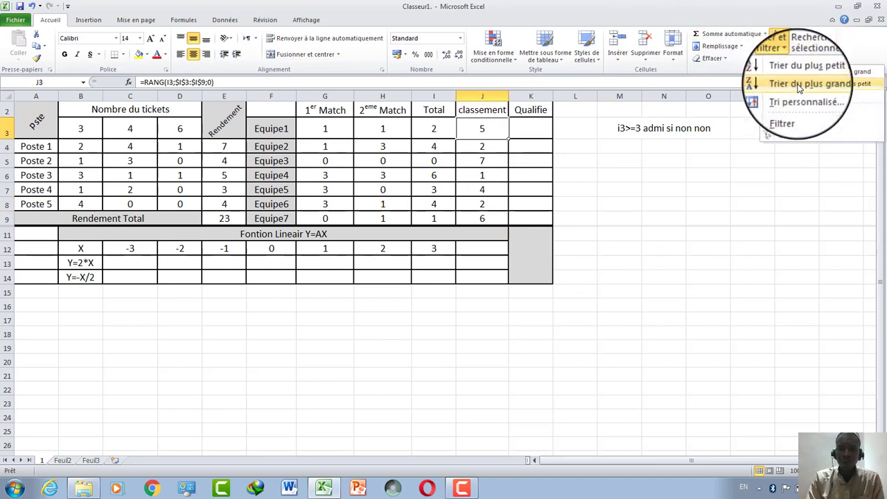
left_click(797, 86)
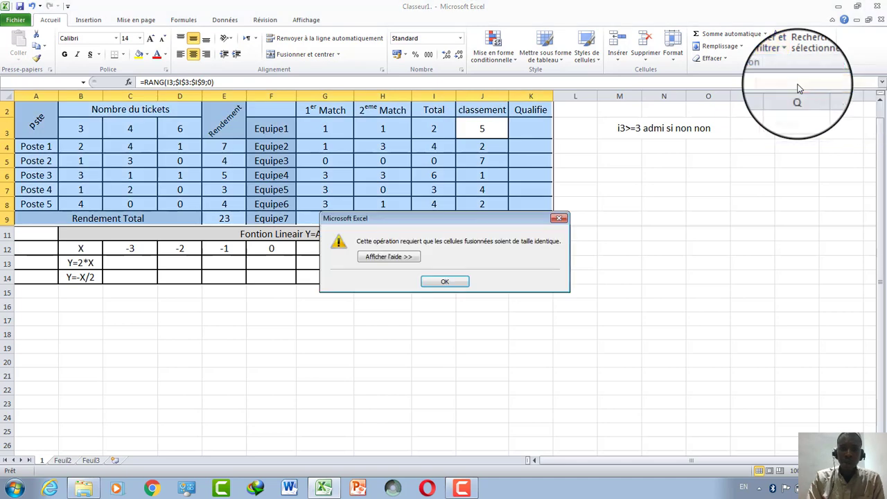
left_click(447, 282)
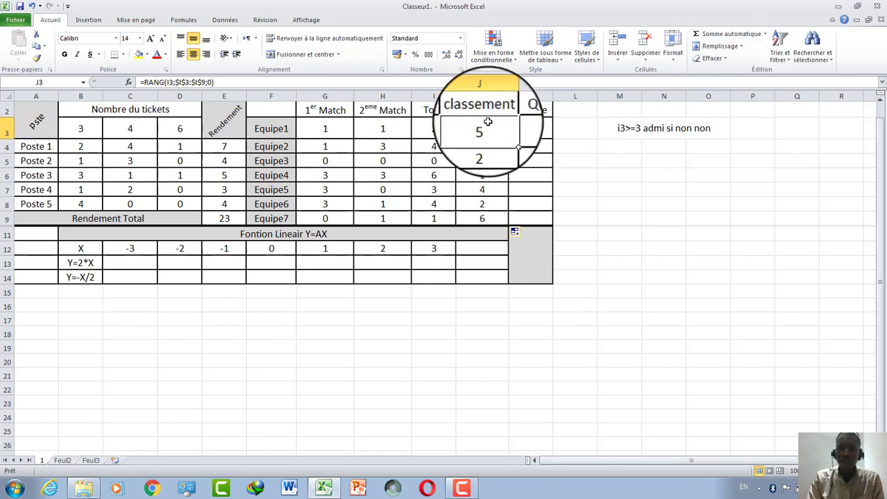
left_click_drag(488, 122, 484, 216)
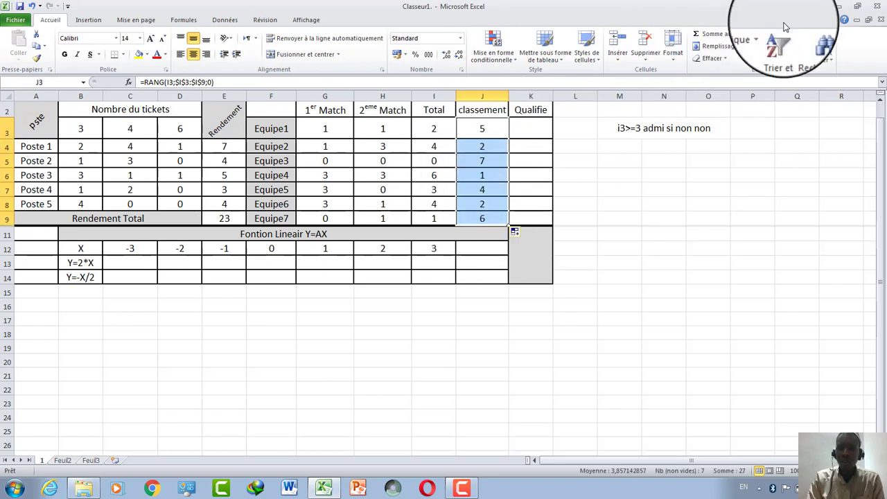
left_click(779, 49)
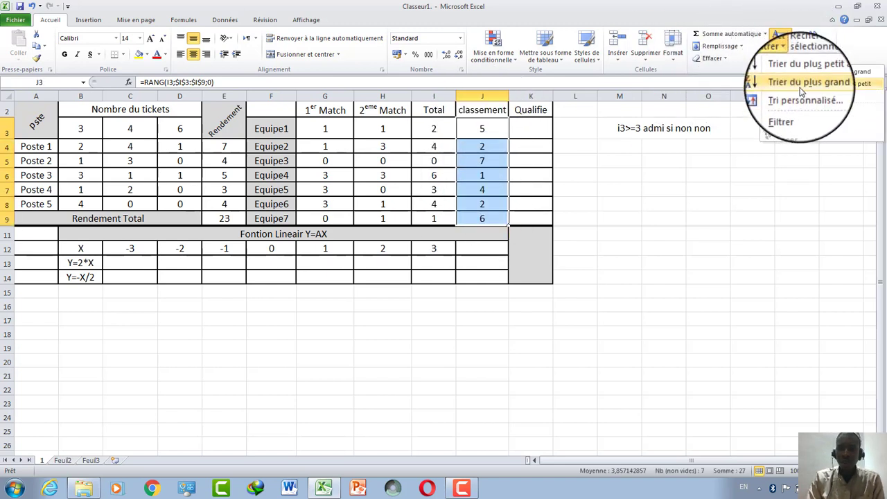
left_click(801, 87)
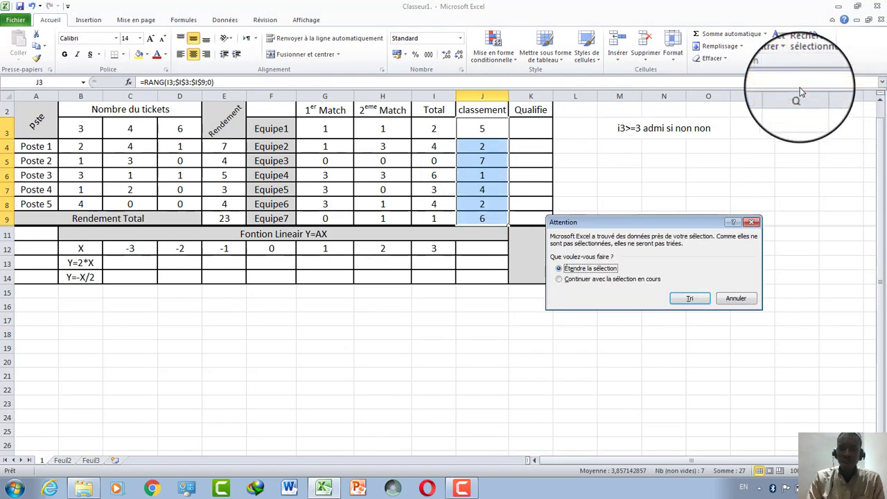
left_click(686, 300)
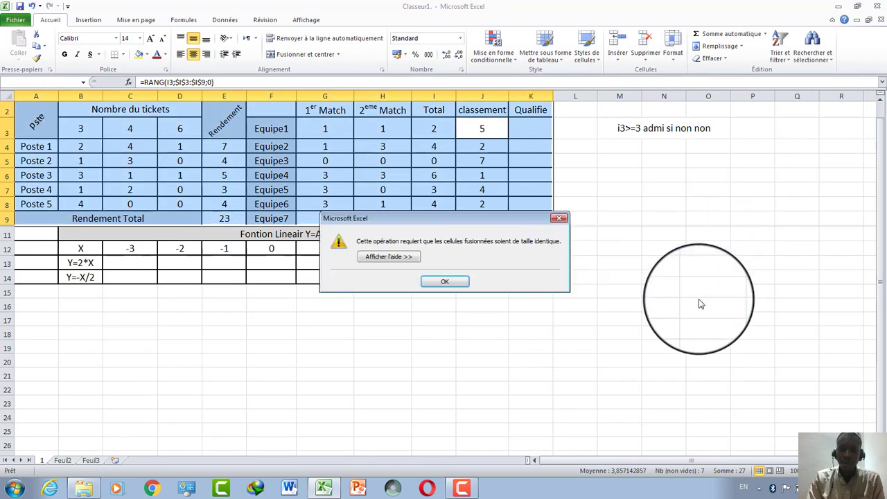
left_click(451, 283)
left_click(475, 130)
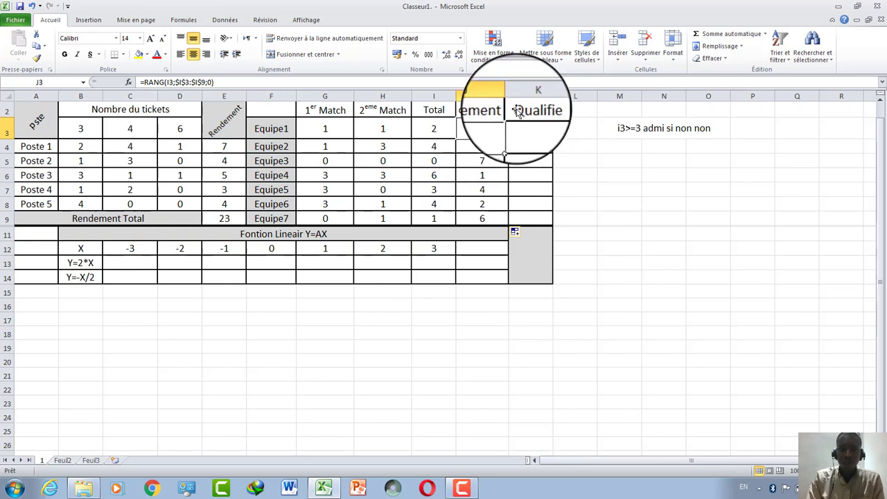
left_click(788, 55)
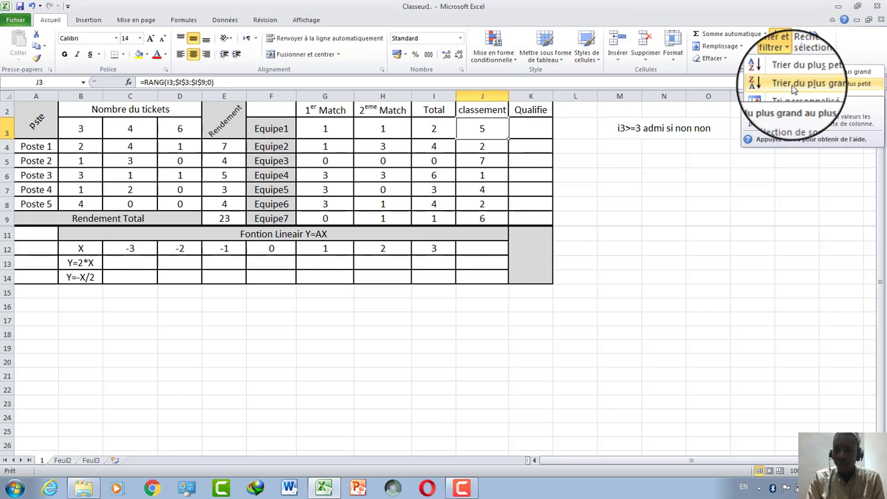
left_click(790, 73)
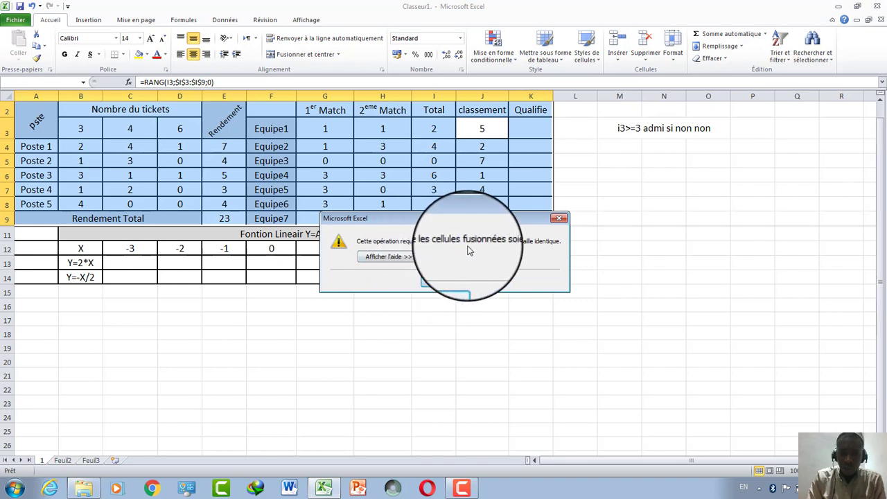
left_click(447, 280)
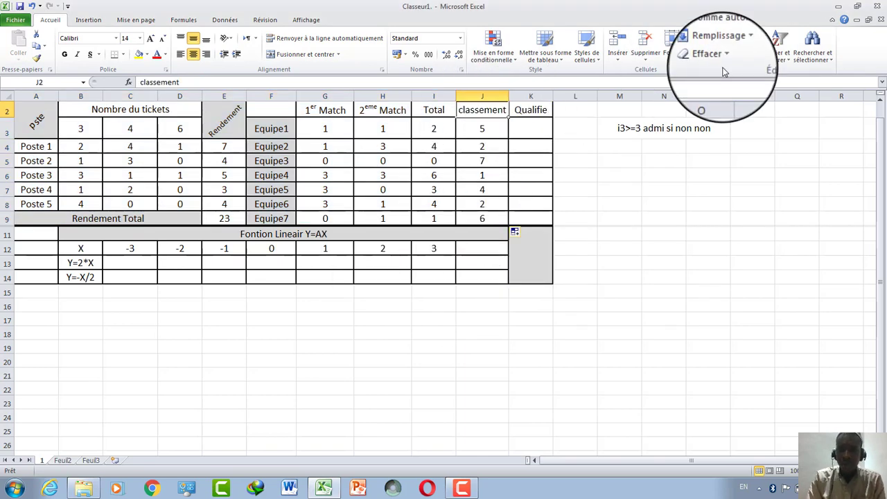
left_click(780, 50)
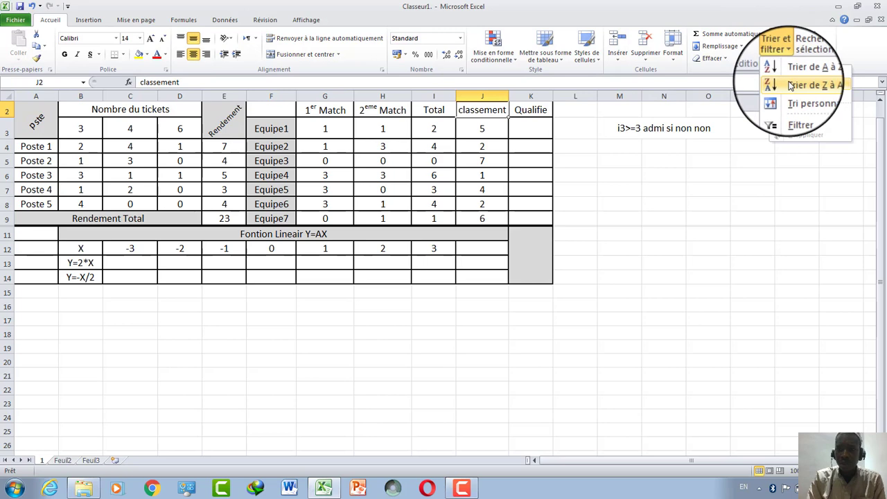
left_click(790, 84)
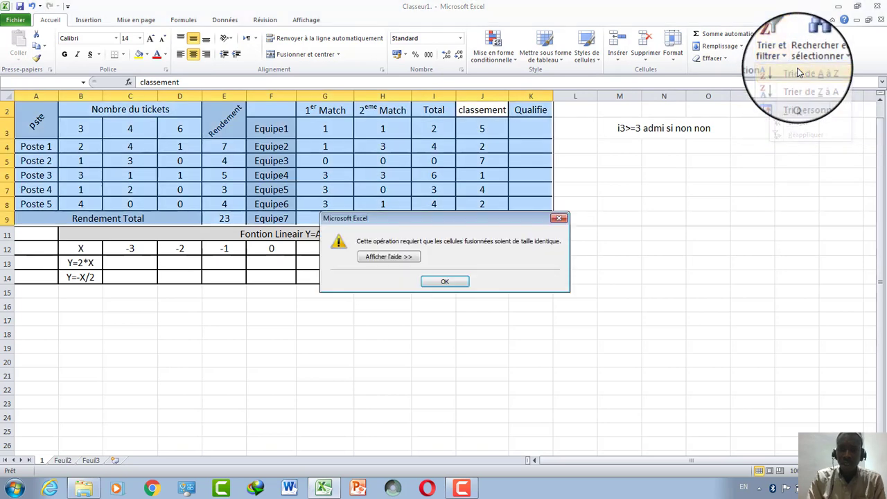
left_click(447, 283)
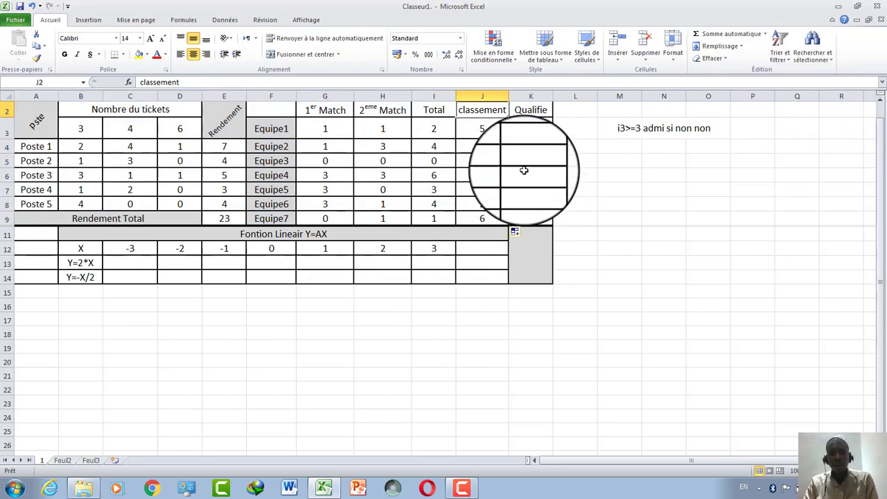
left_click(527, 126)
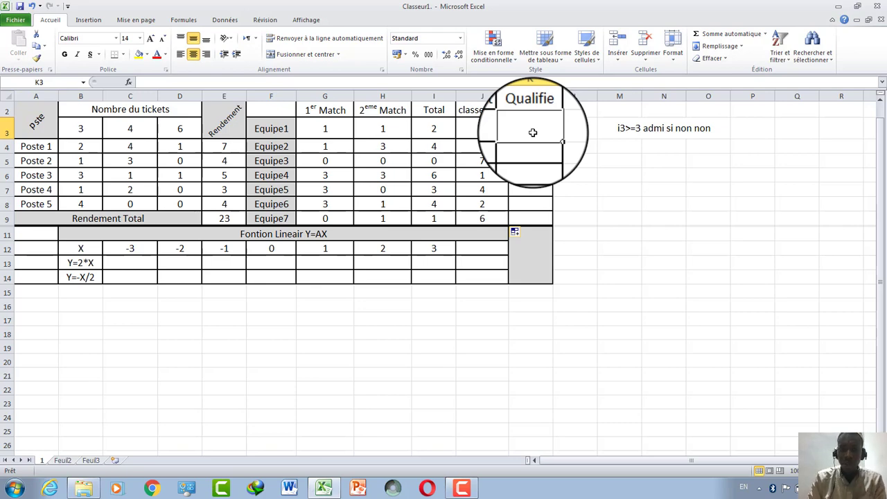
Fill K3:K9 with =SI(J3>=3;"ADmi";"Elimine") to mark each team ADmi or Elimine.
left_click(129, 82)
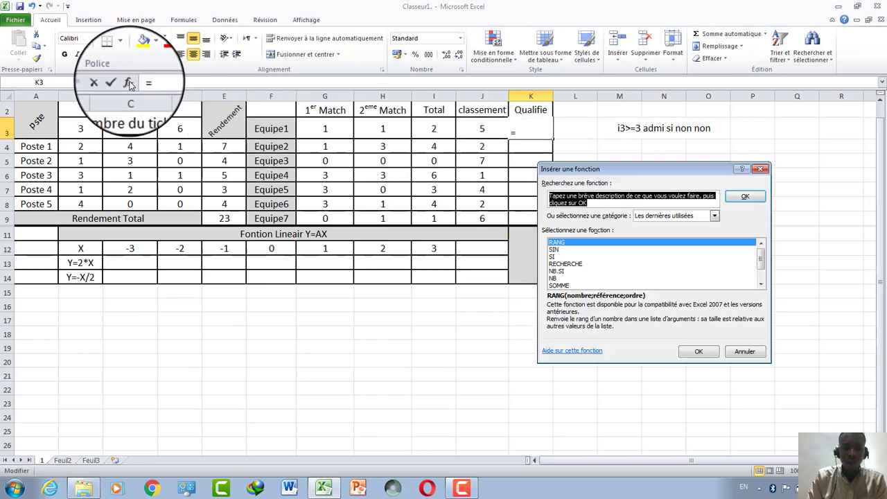
left_click(563, 256)
left_click(696, 359)
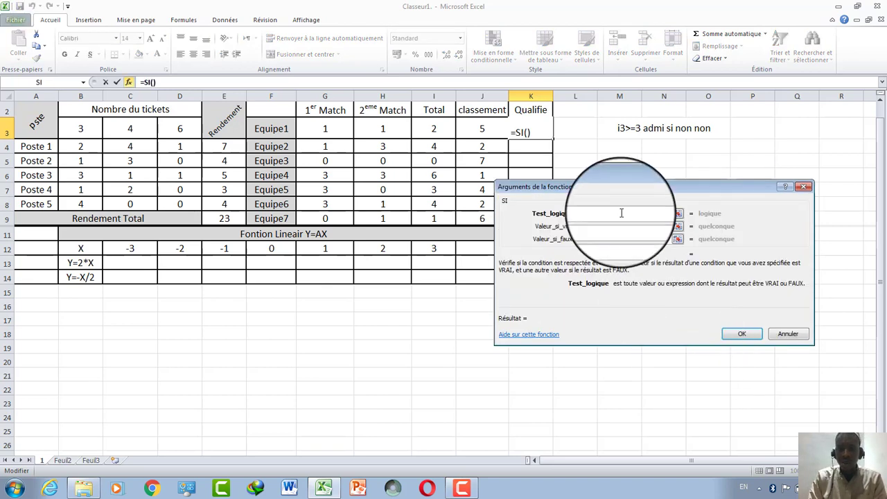
left_click_drag(622, 188, 479, 296)
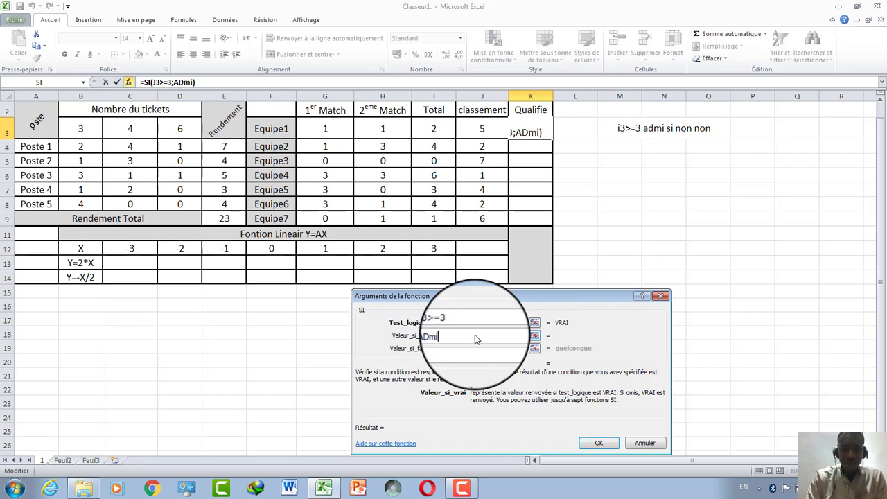
left_click(478, 347)
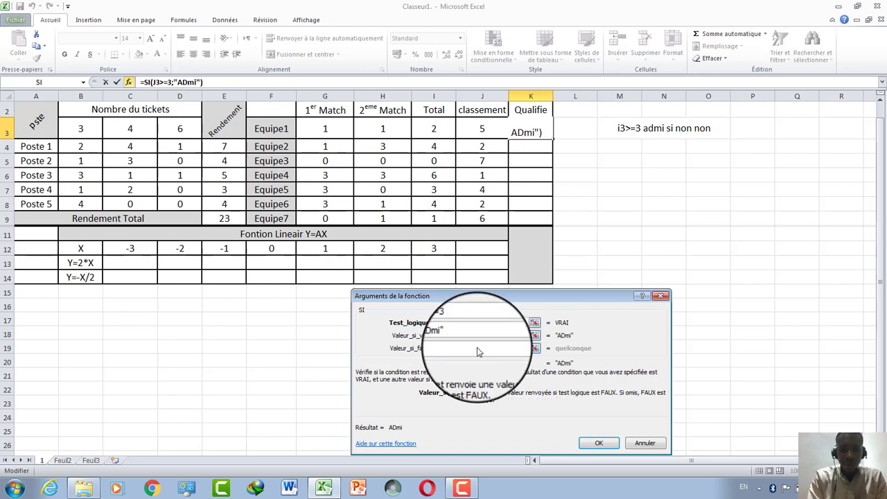
type("Elimine")
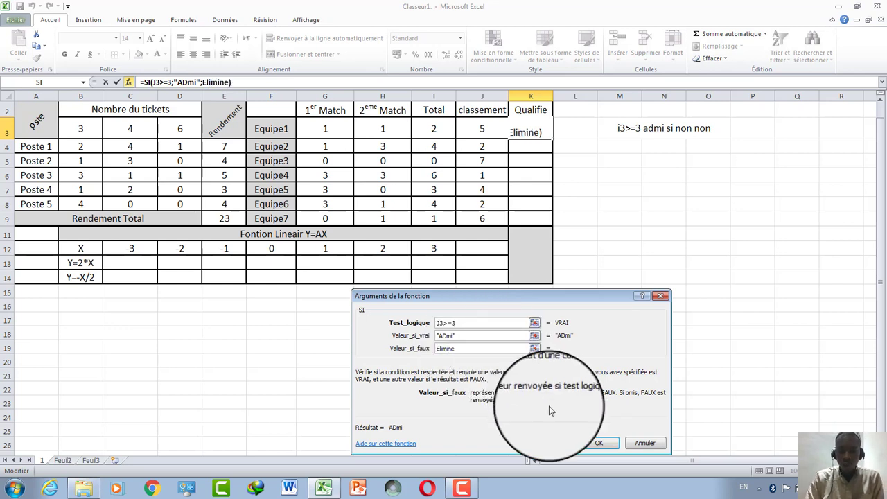
left_click(597, 444)
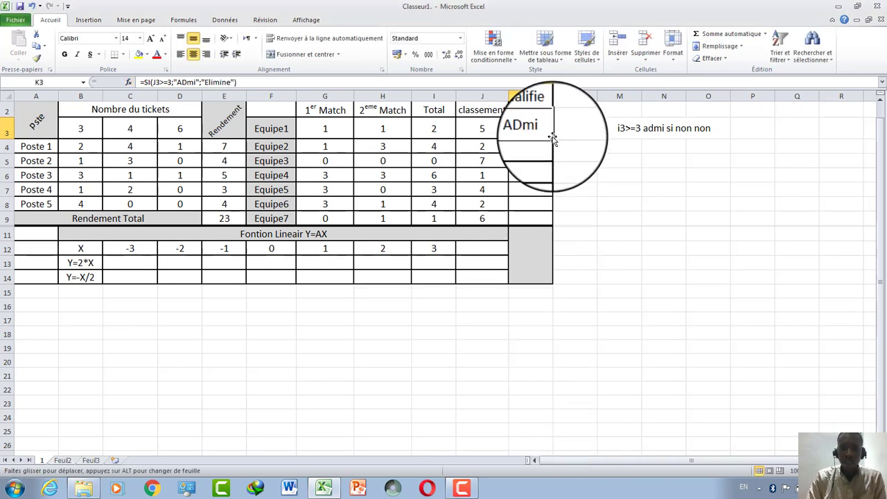
left_click_drag(553, 139, 539, 225)
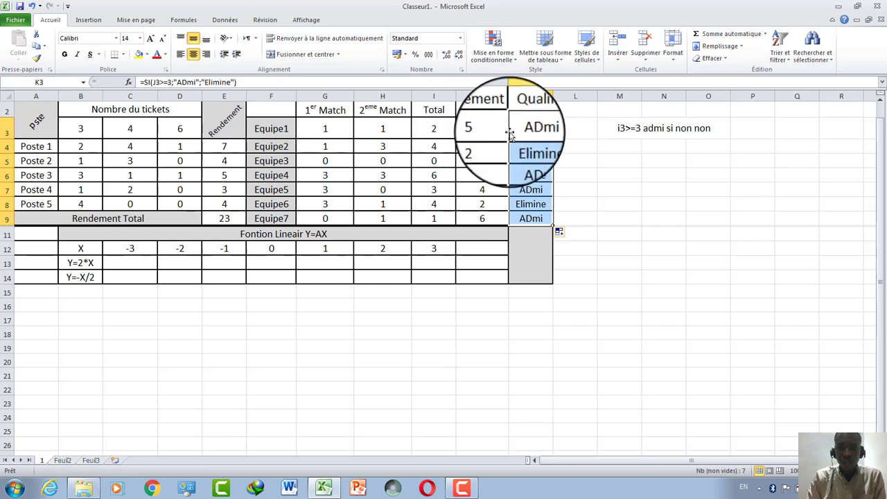
left_click(540, 132)
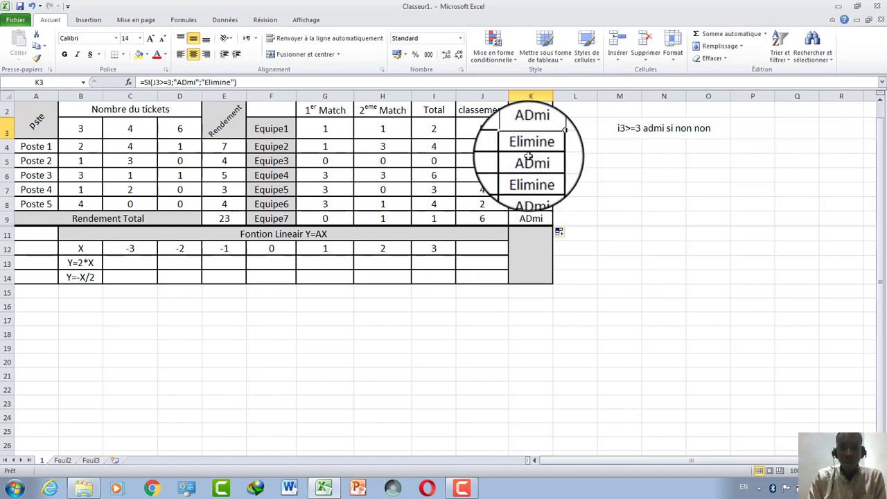
Enter =C12*2 in C13 and extend it across row 13 to I13.
left_click(142, 259)
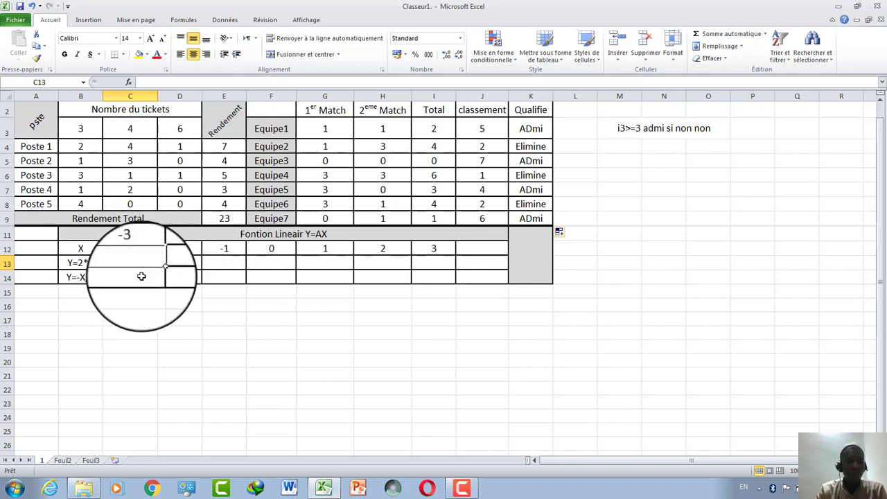
type("=")
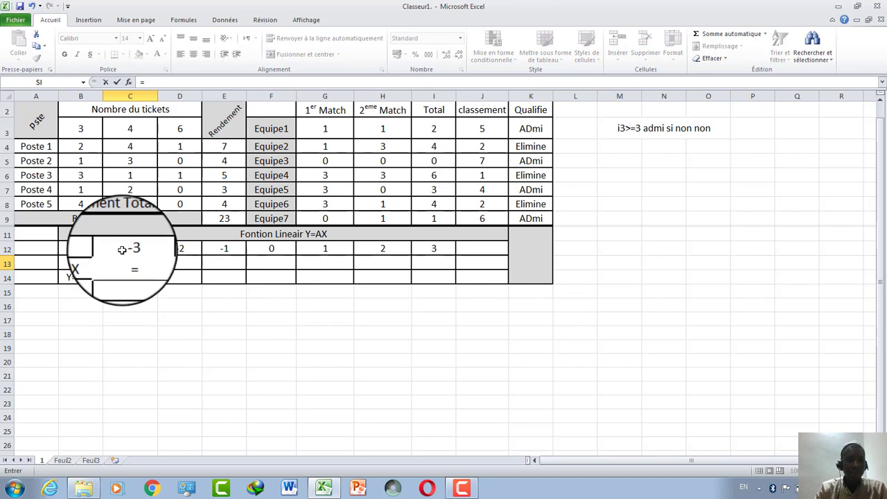
left_click(122, 249)
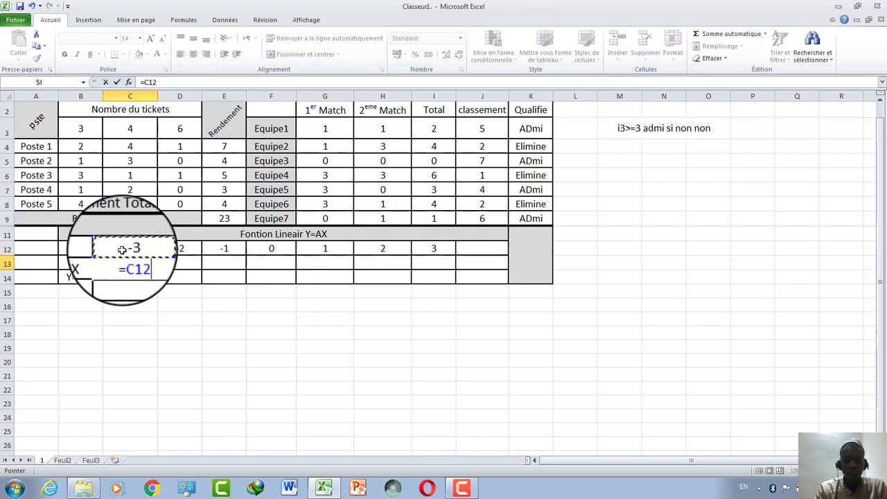
type("*@")
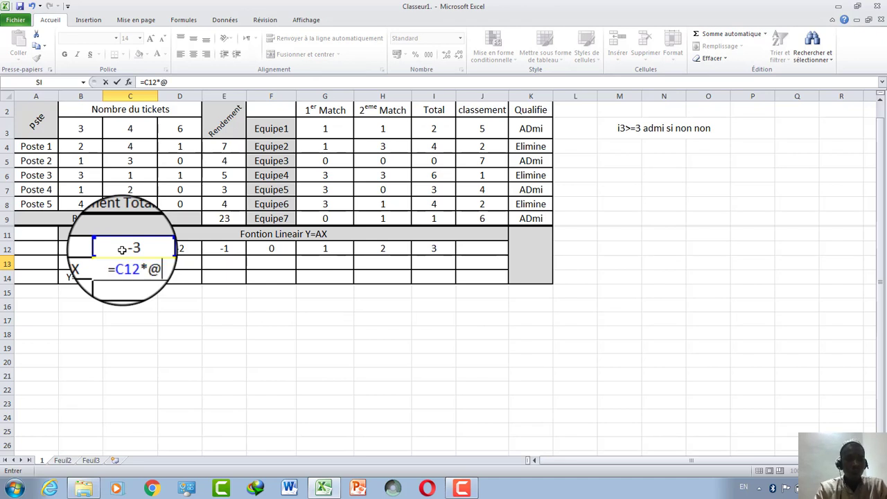
key("BackSpace")
type("2")
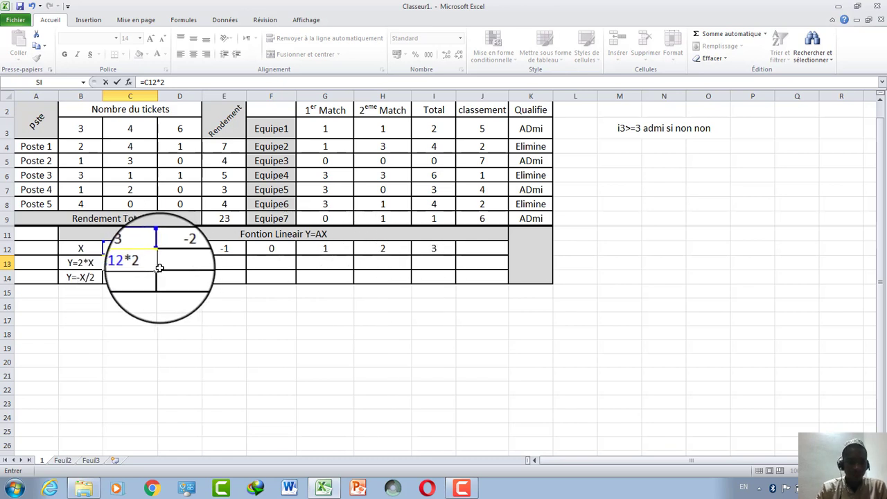
left_click_drag(158, 270, 451, 263)
left_click(406, 299)
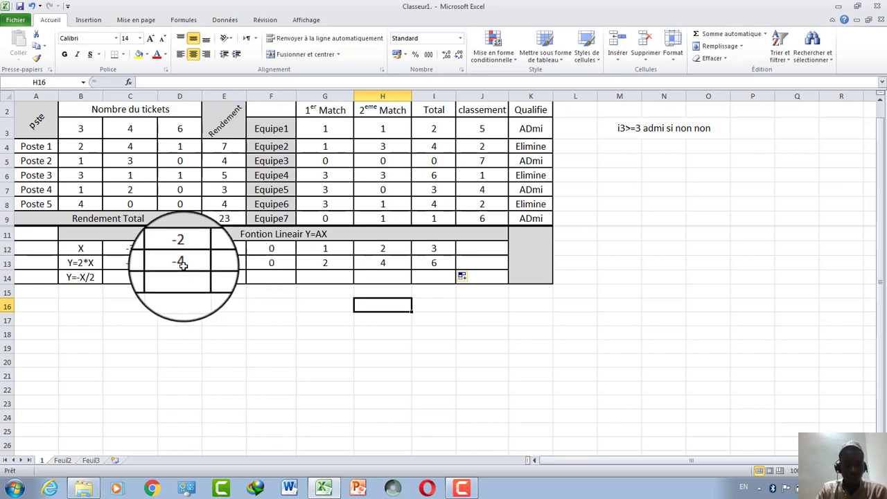
Enter =C12/2 in C14 and extend it across to I14, giving -1,5 to 1,5.
left_click(134, 280)
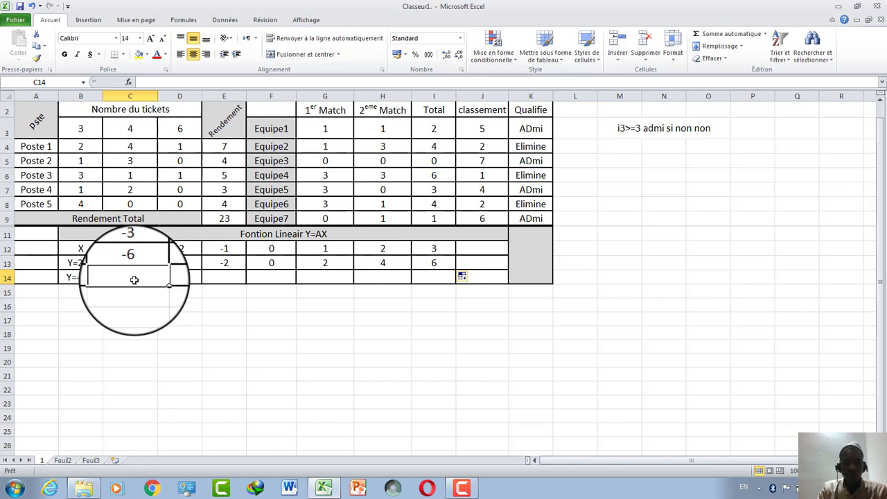
type("=")
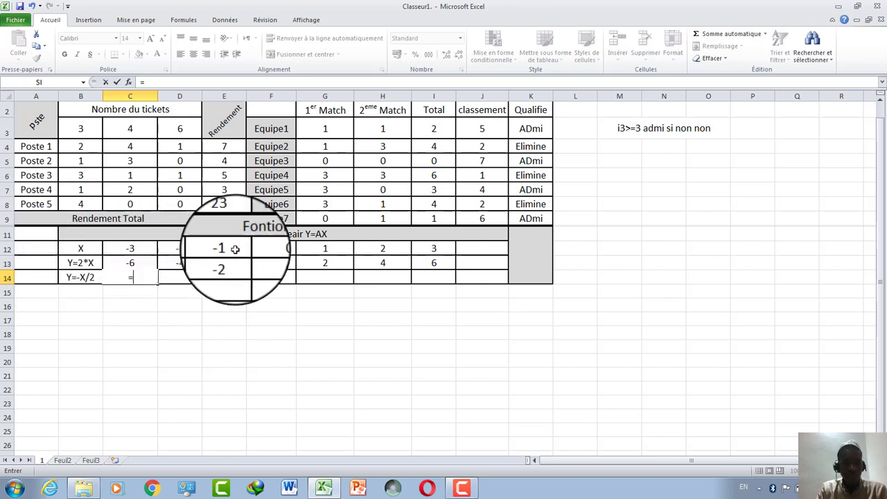
left_click(131, 248)
type("/")
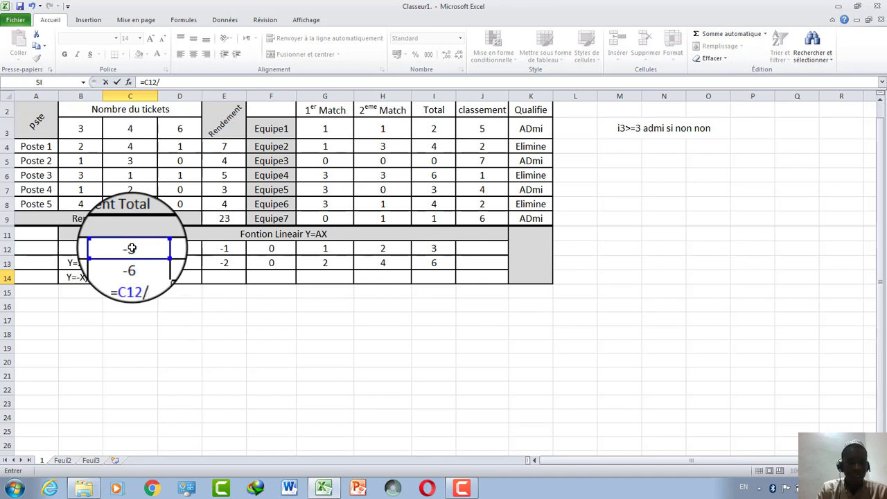
type("2")
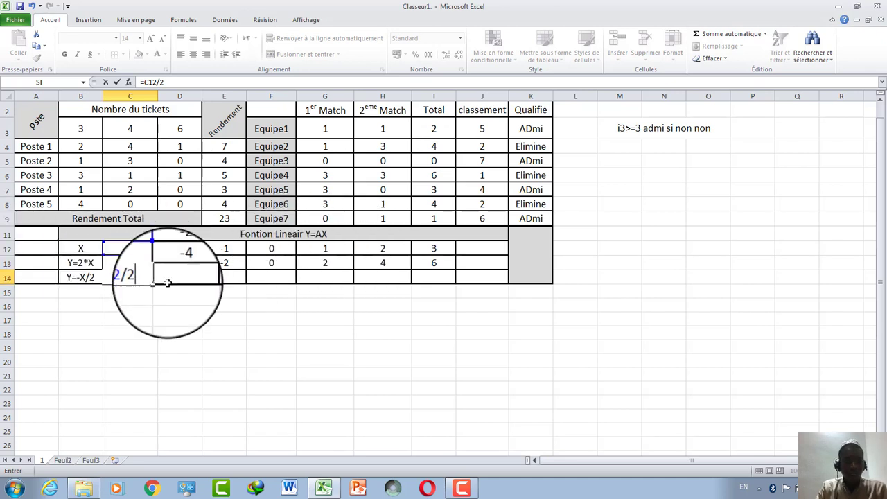
key("Return")
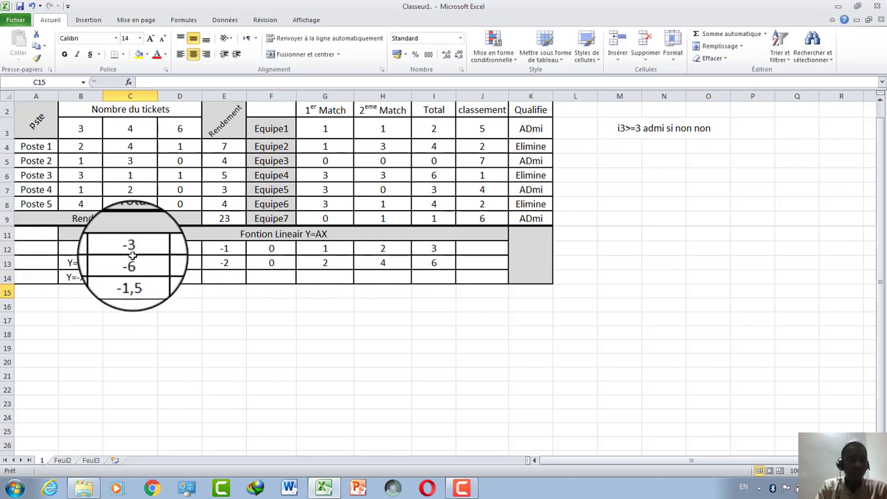
left_click(142, 274)
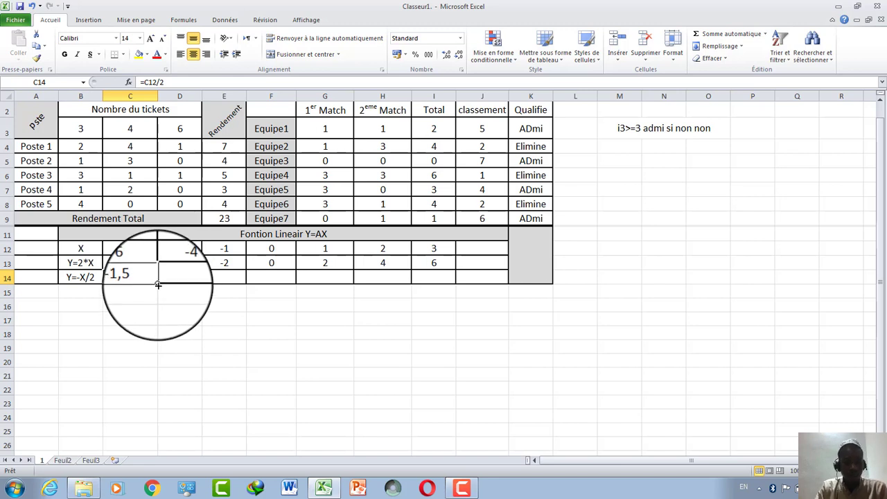
left_click_drag(158, 284, 505, 278)
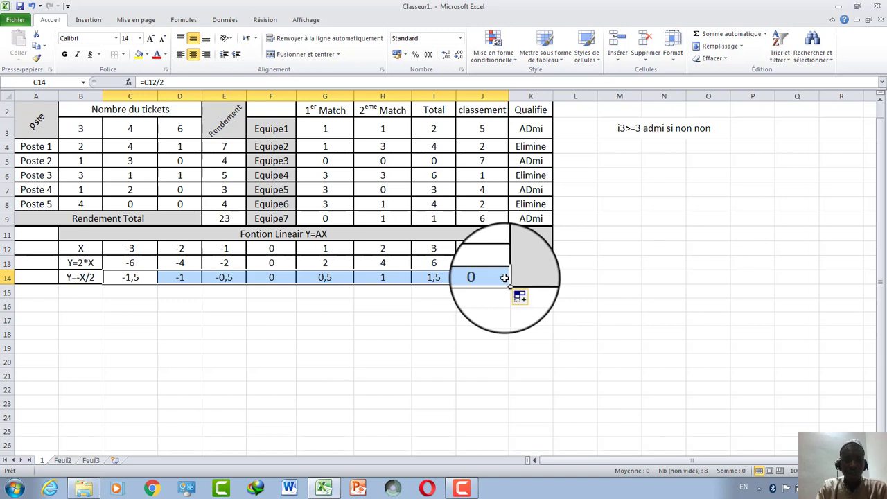
left_click_drag(509, 284, 451, 284)
left_click(433, 248)
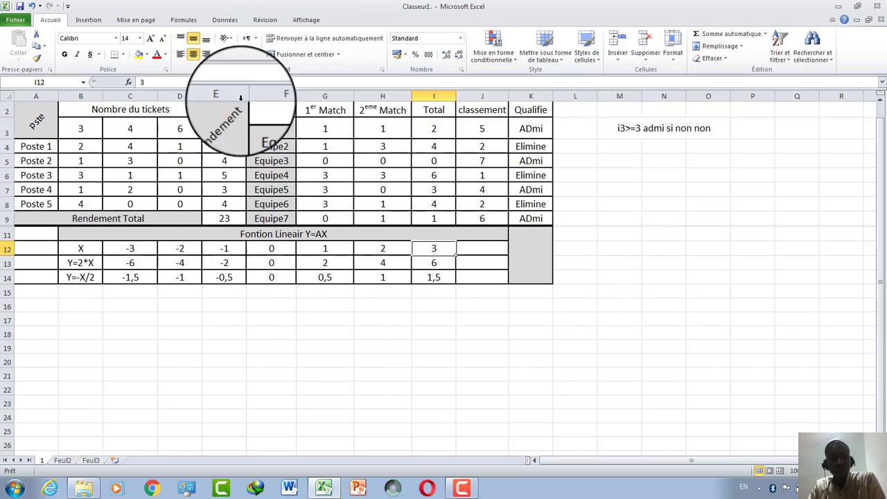
left_click(630, 403)
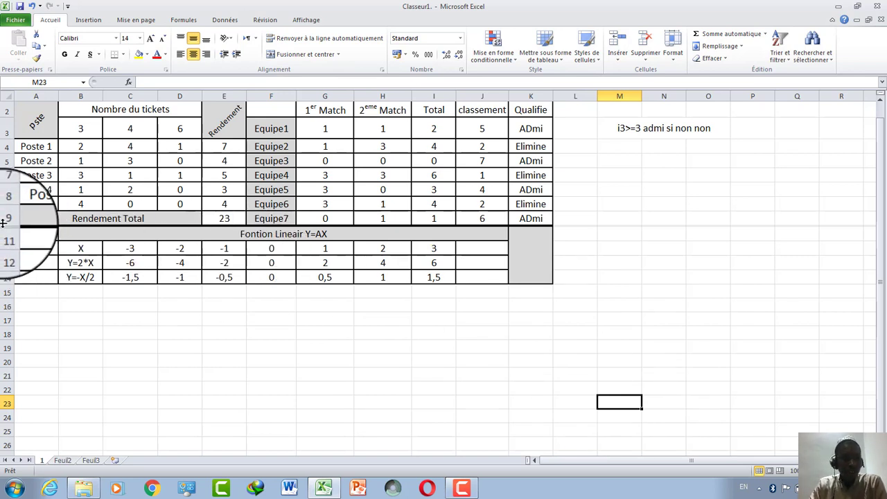
left_click_drag(6, 226, 8, 248)
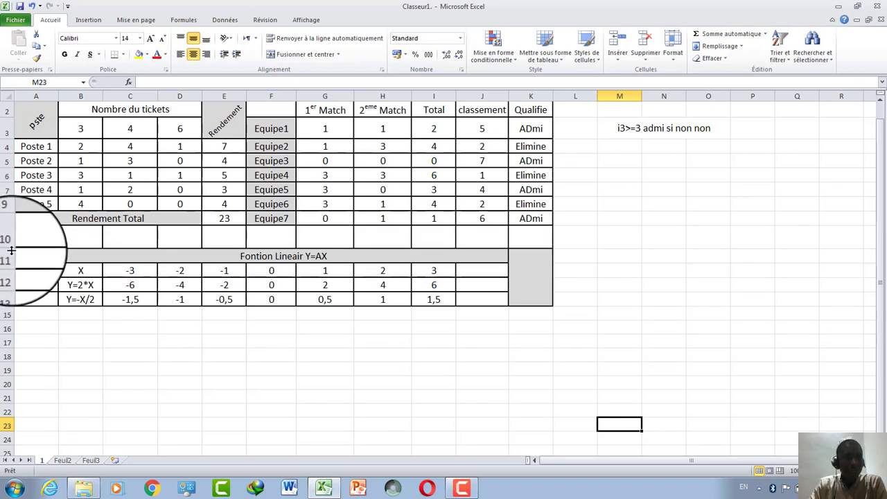
left_click_drag(11, 248, 11, 225)
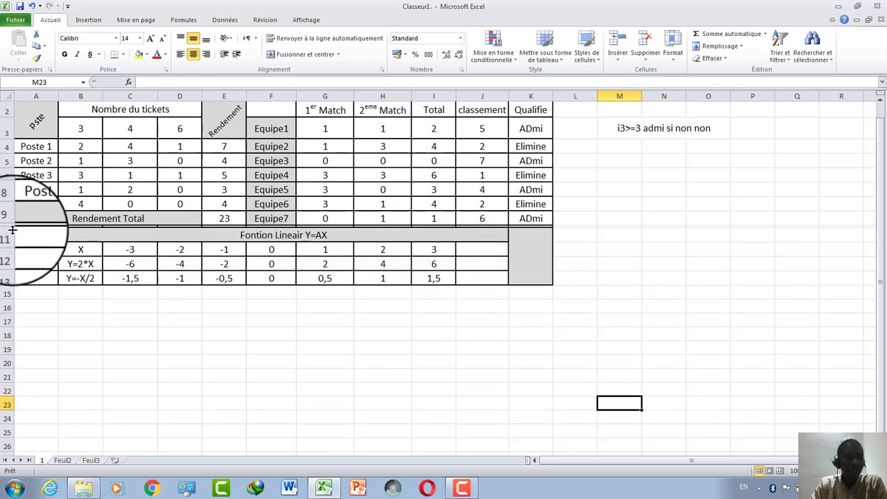
left_click(14, 229)
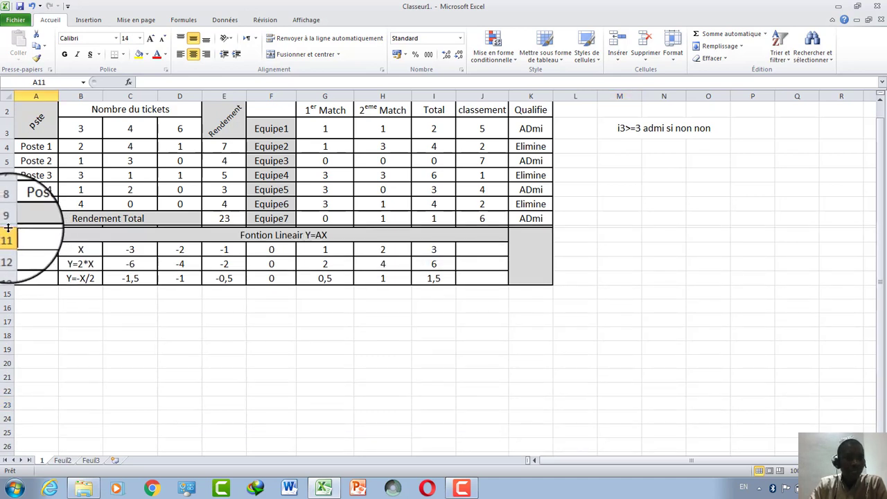
left_click_drag(12, 227, 11, 227)
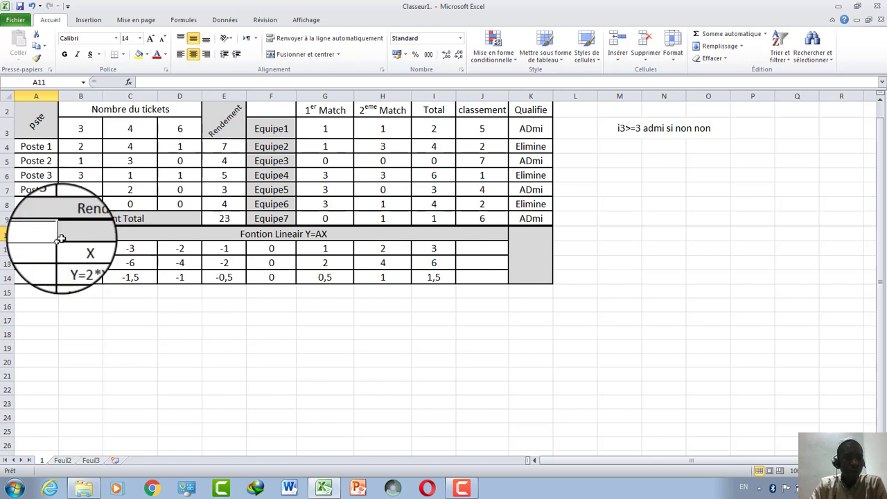
left_click(179, 319)
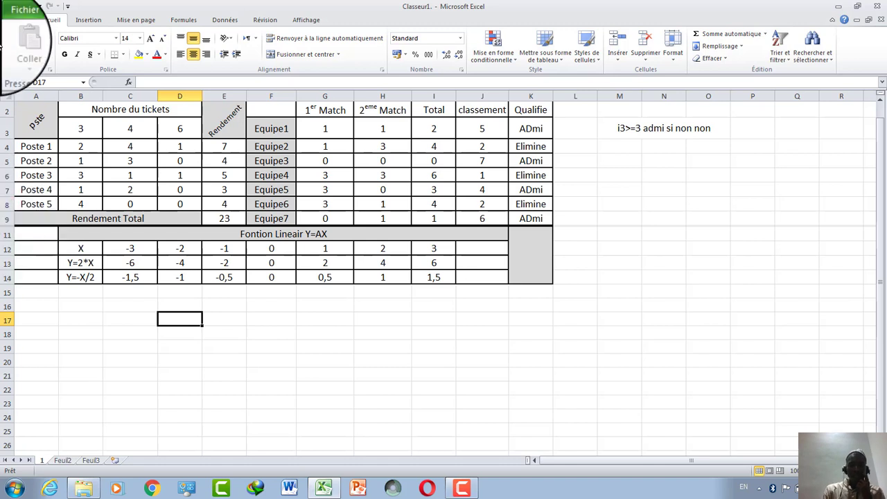
Undo the diagonal orientation tried on the Equipe1 label, then close Excel.
left_click(226, 134)
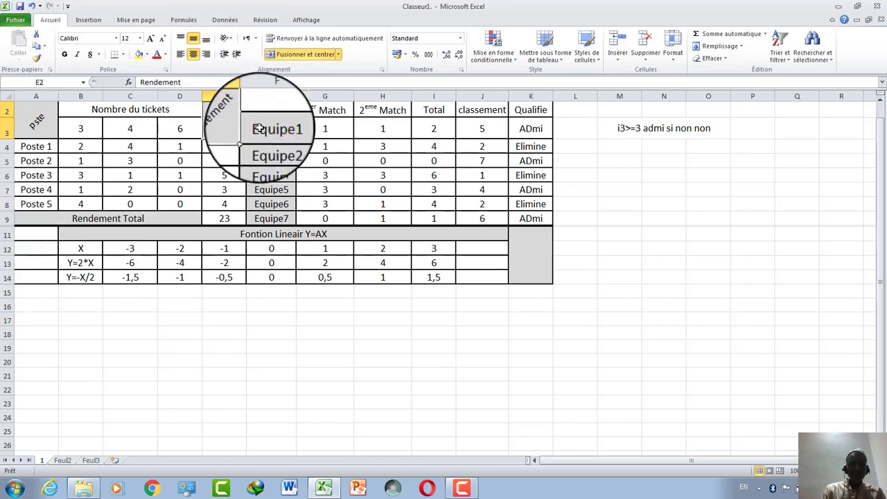
left_click(271, 128)
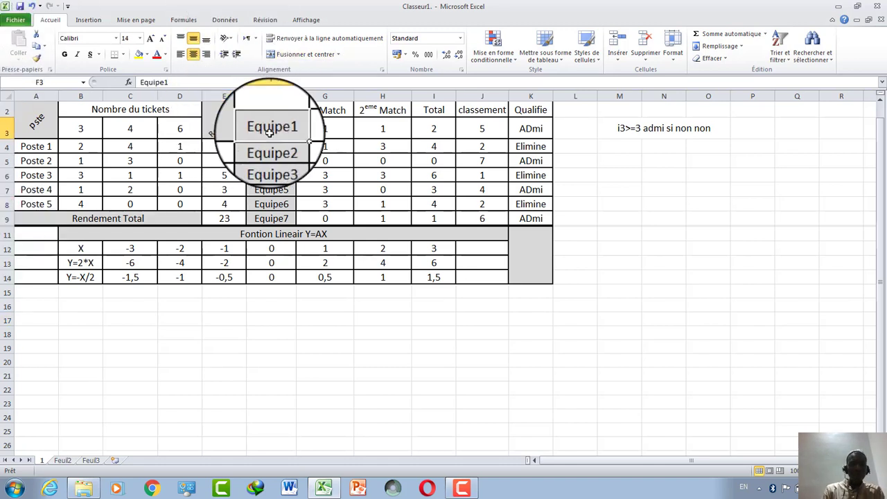
left_click(226, 40)
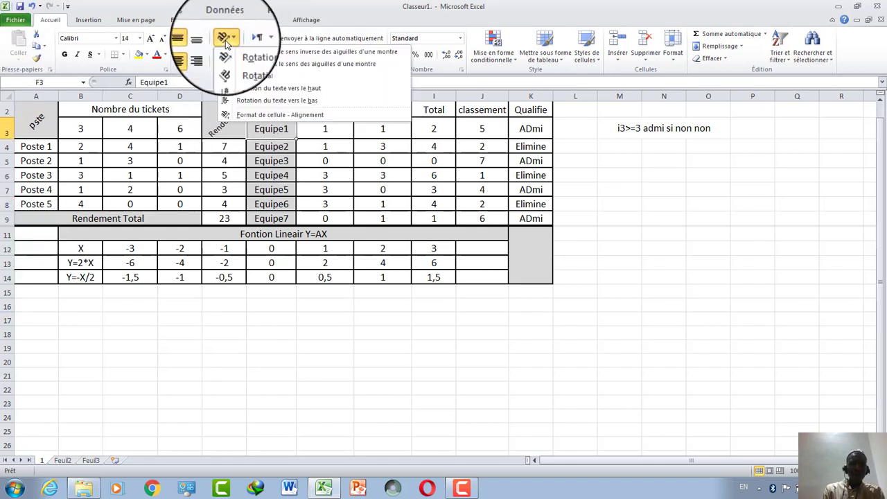
left_click(278, 59)
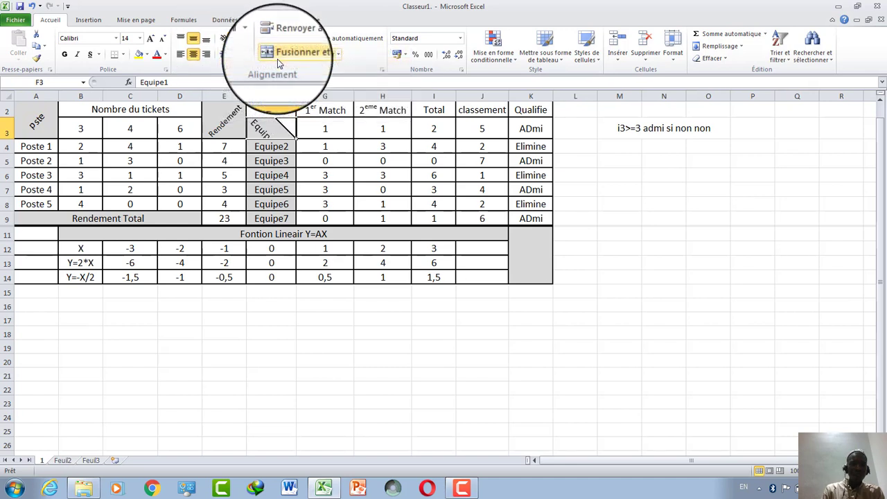
left_click(276, 149)
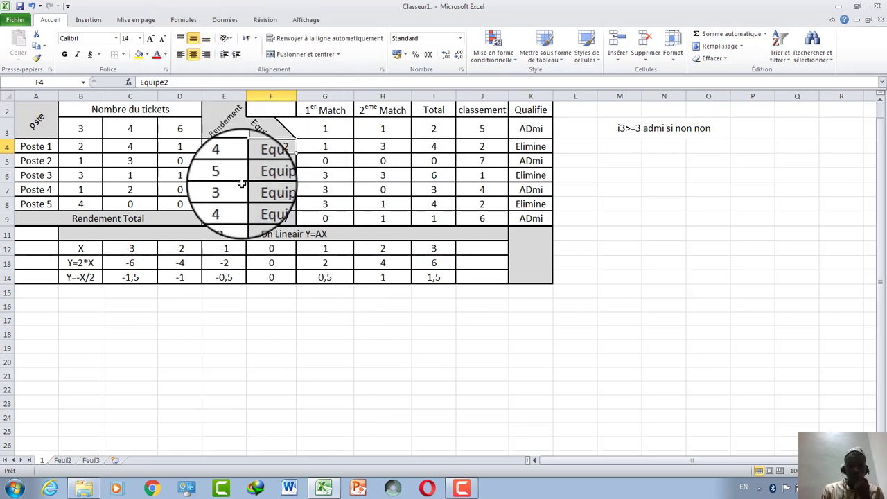
left_click(33, 7)
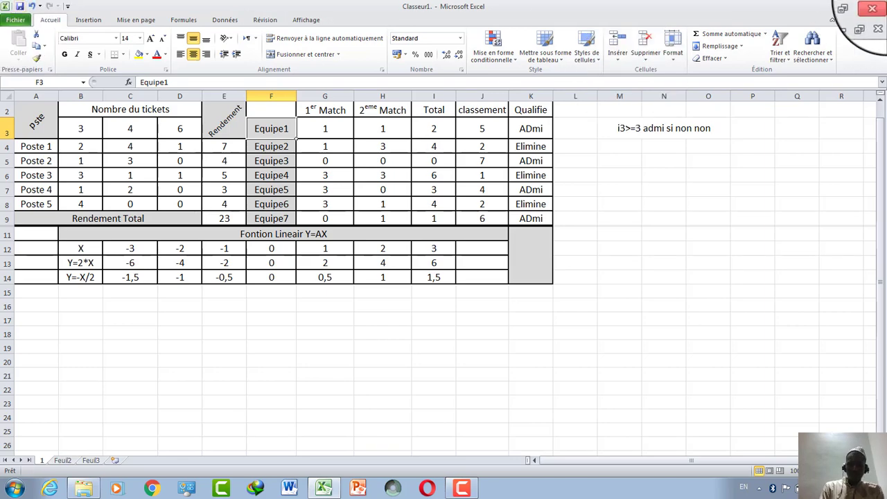
left_click(881, 5)
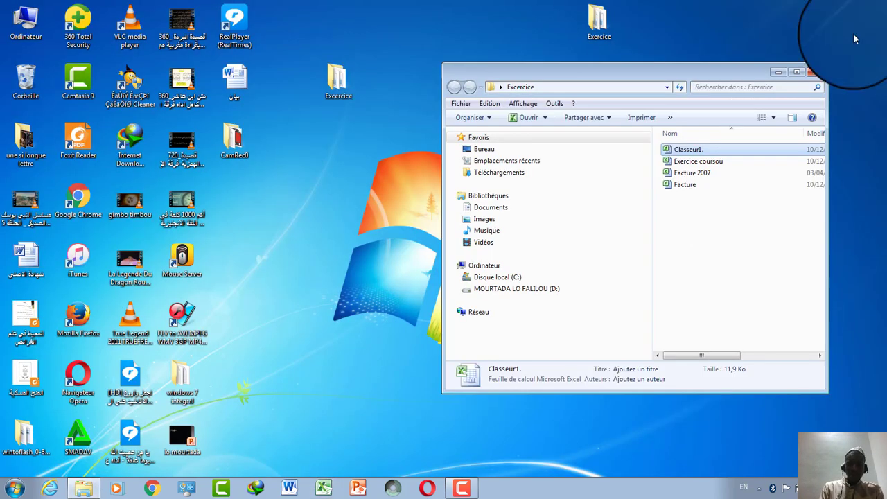
Open the Exercice coursou workbook from the Excercice folder in Excel.
double_click(719, 166)
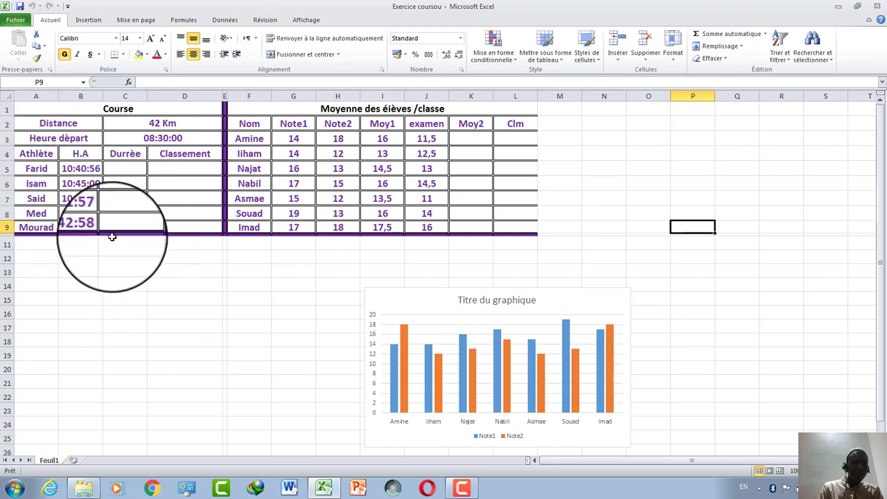
Begin a formula in C5 as =C3, referencing the 08:30:00 start time.
left_click(125, 168)
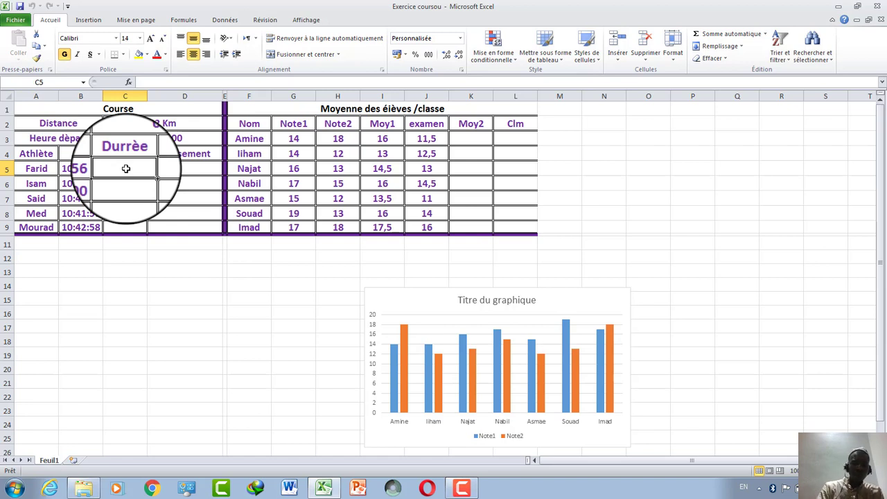
type("=")
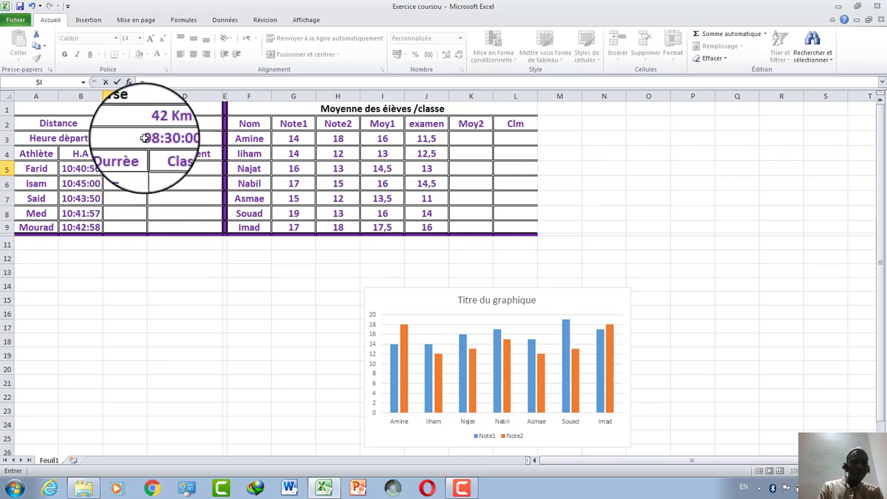
left_click(145, 138)
Complete C5's formula as =C3-$B$5 and widen column C to show the result.
type("-")
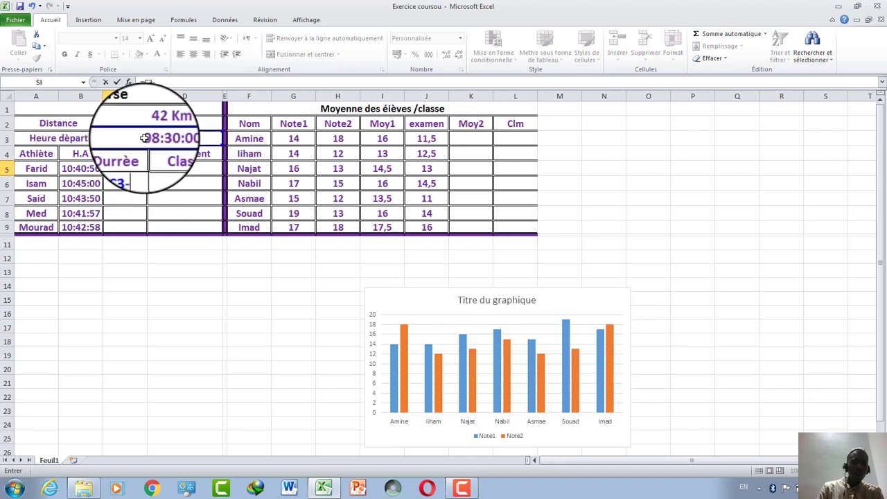
left_click(84, 172)
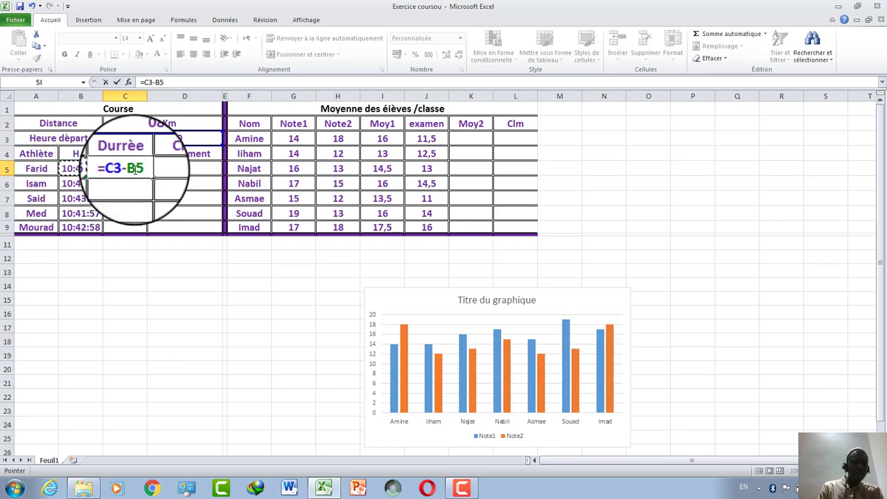
key("F2")
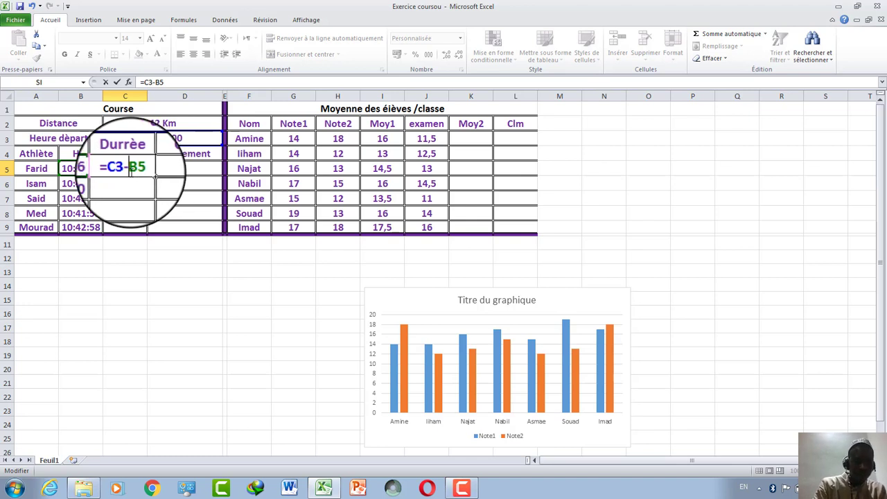
key("F4")
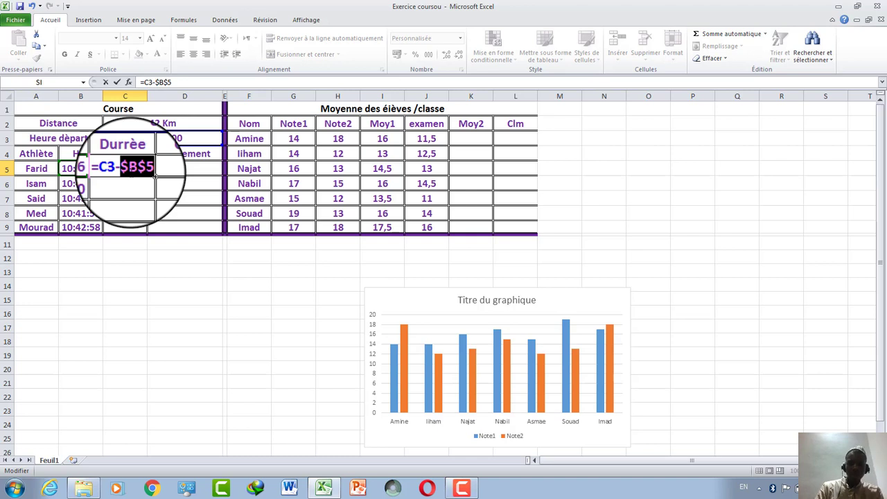
key("Return")
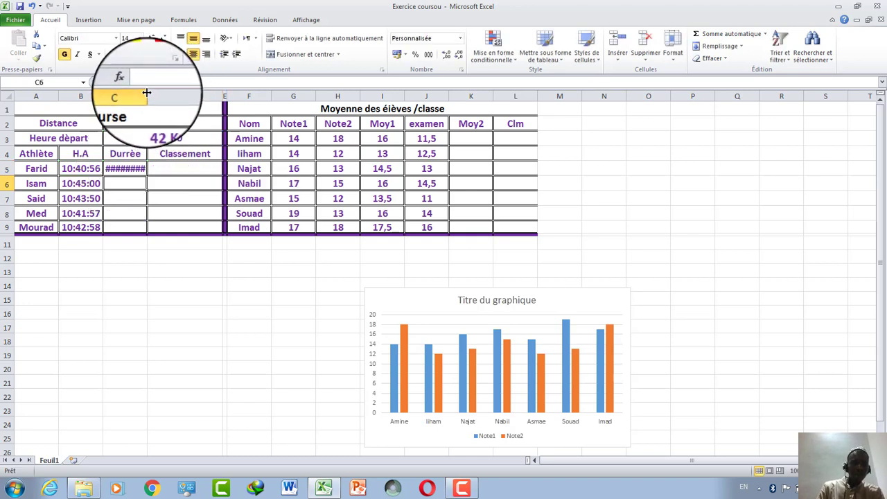
left_click_drag(147, 92, 161, 93)
left_click(150, 168)
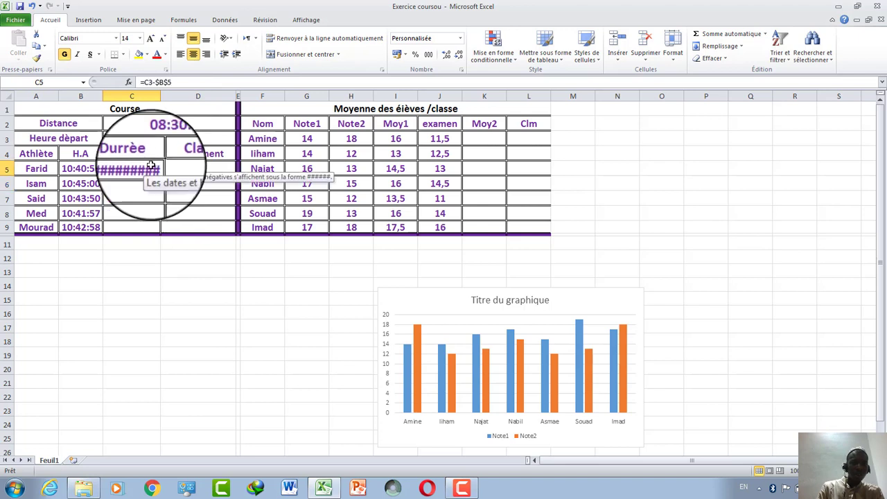
left_click(157, 82)
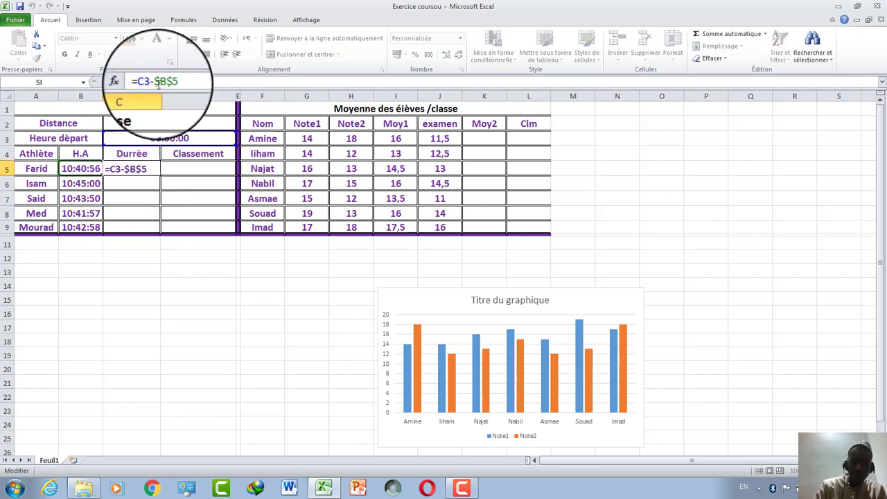
key("Return")
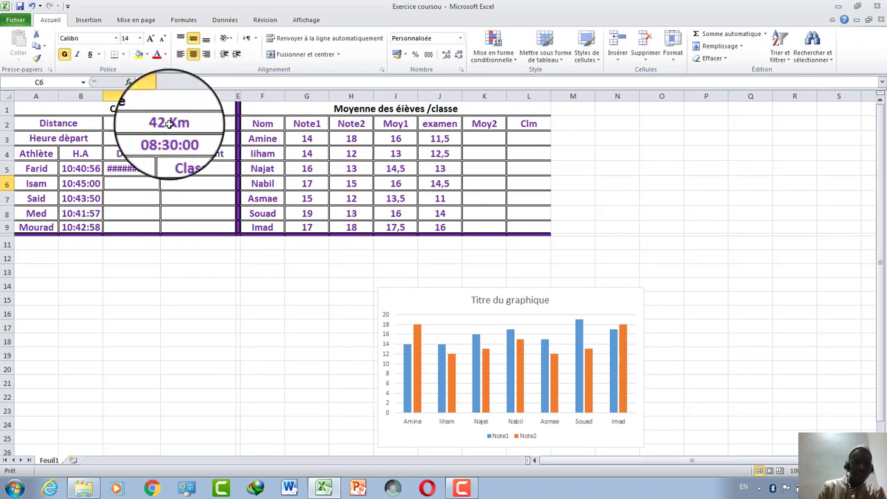
Widen column C further, change the reference to $B5, then clear cell C5.
left_click_drag(161, 92, 170, 93)
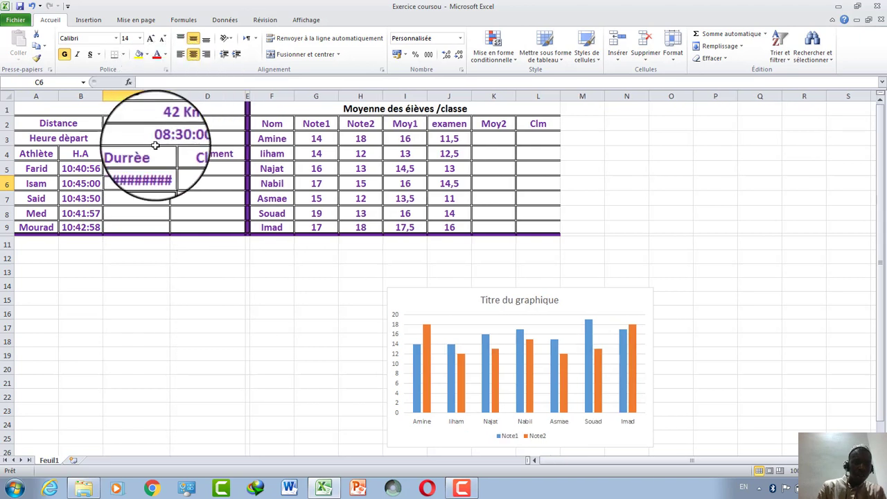
left_click(154, 168)
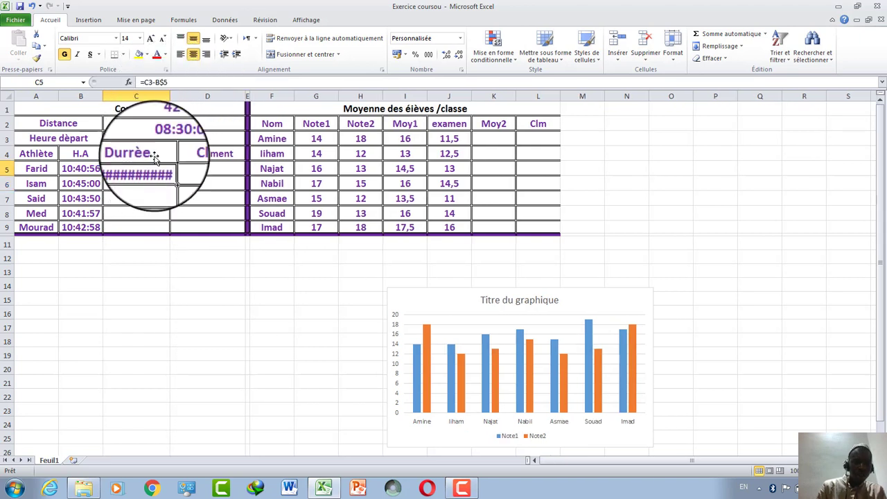
left_click(162, 82)
key("BackSpace")
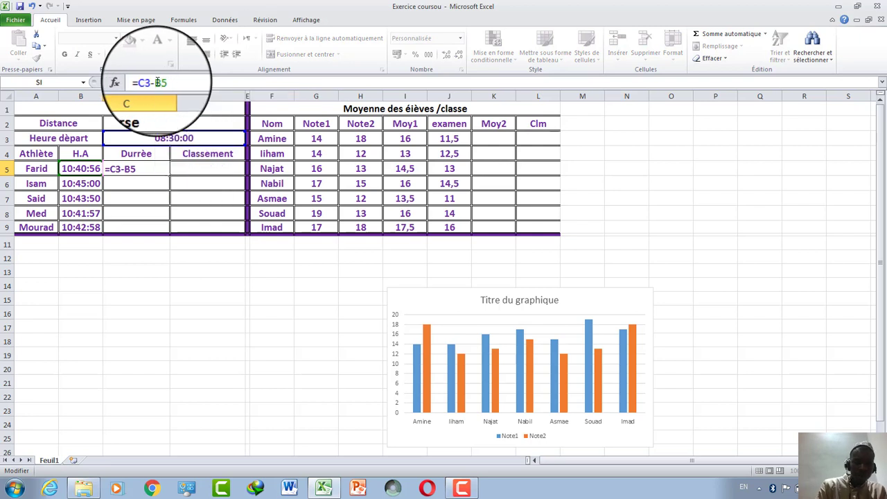
type("$")
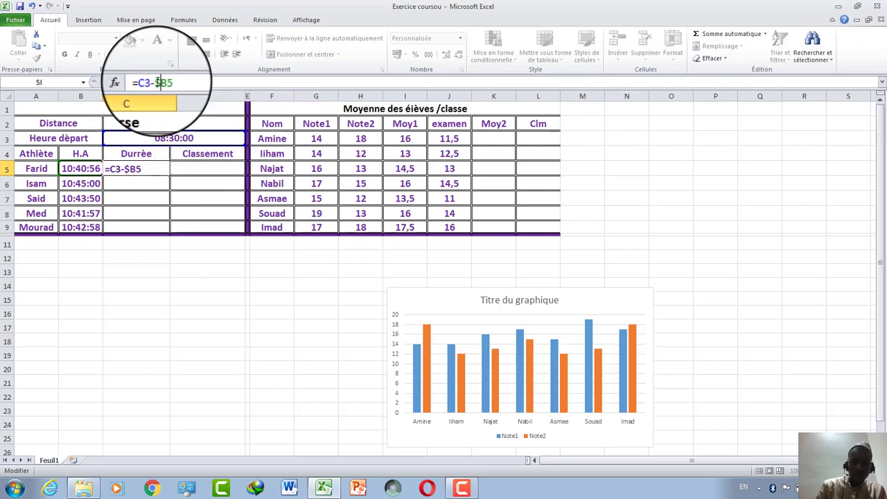
key("Return")
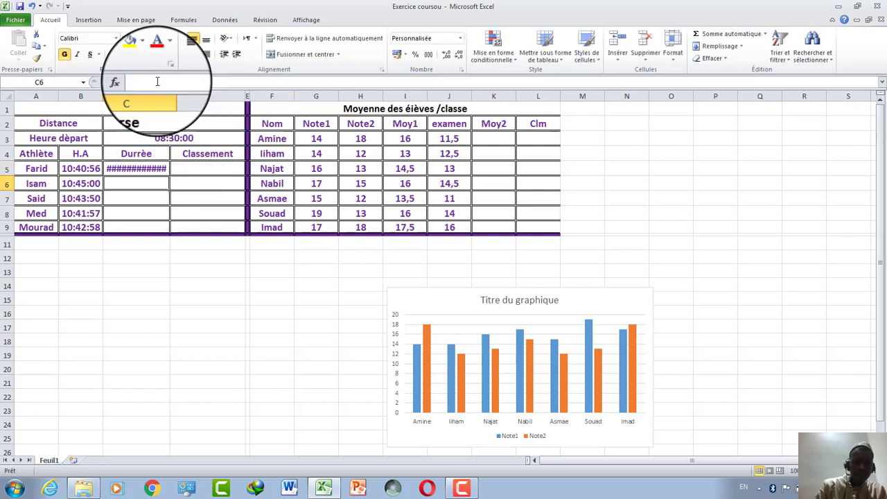
left_click(149, 169)
key("BackSpace")
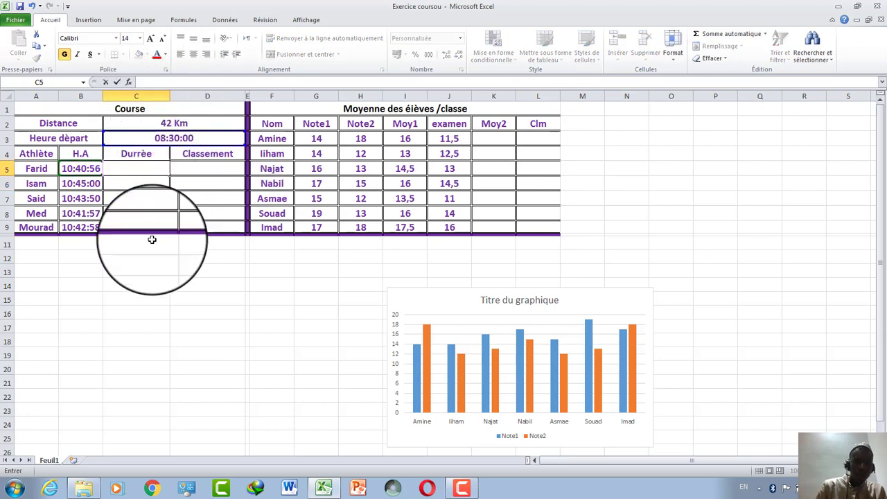
Enter a new C5 formula =B5-$C2, arrival time minus cell C2.
type("=")
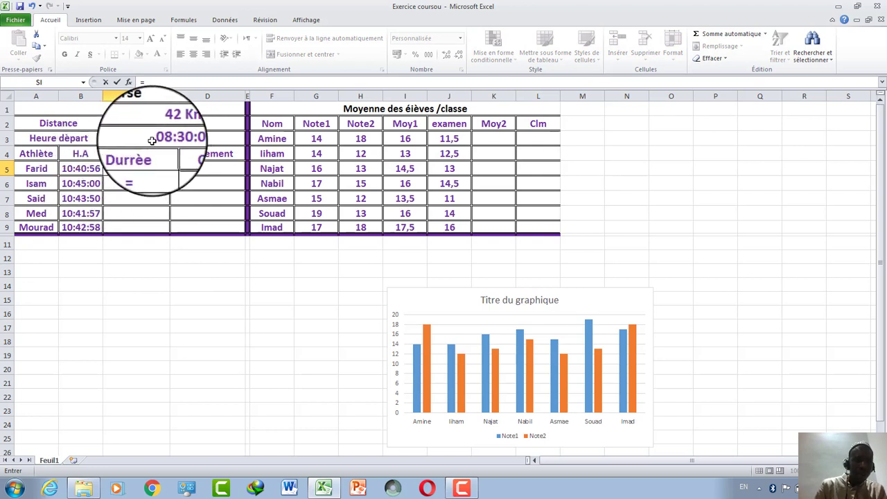
left_click(91, 170)
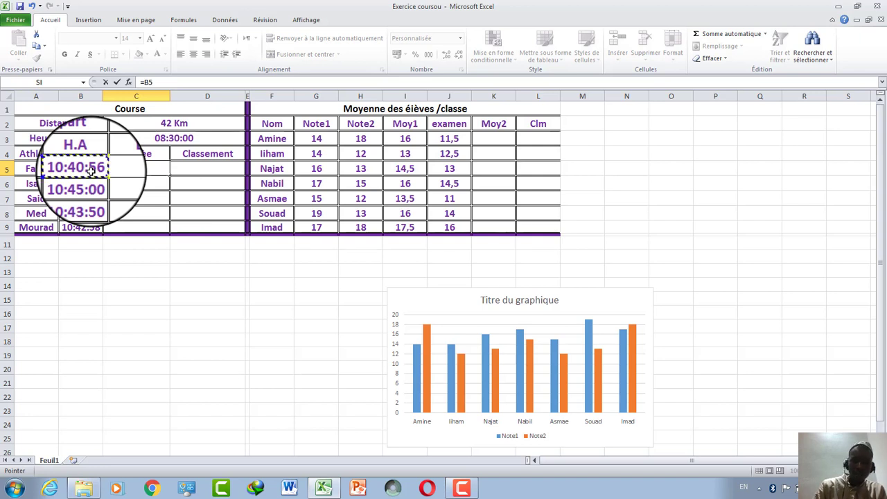
type("-")
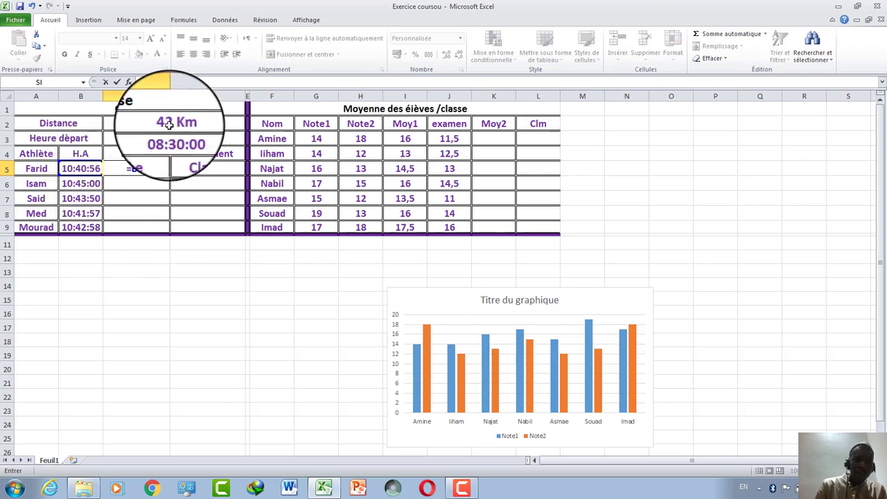
left_click(170, 124)
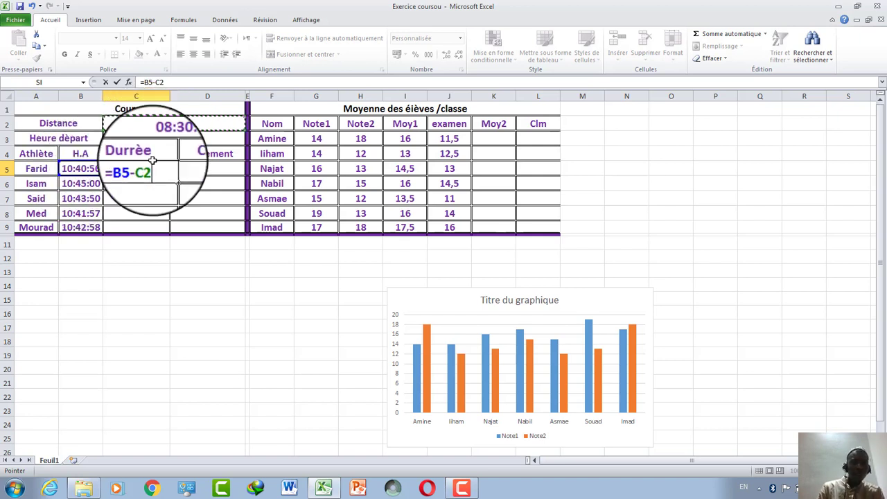
left_click(142, 170)
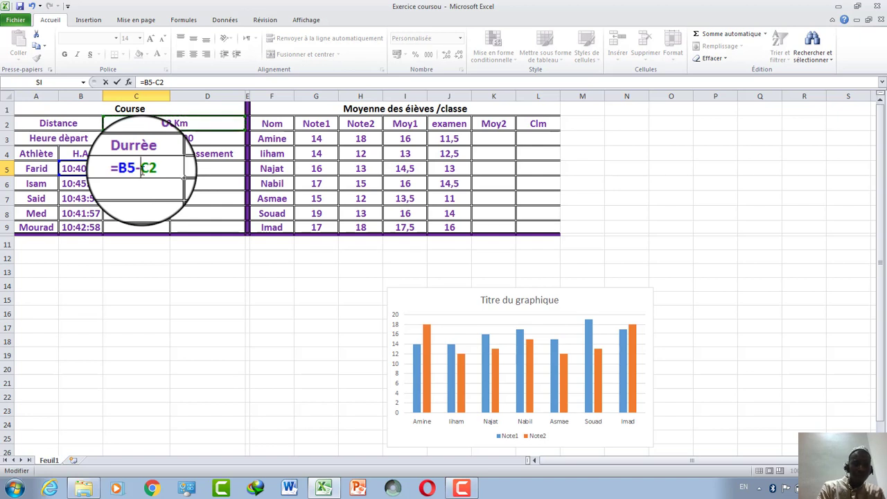
type("$")
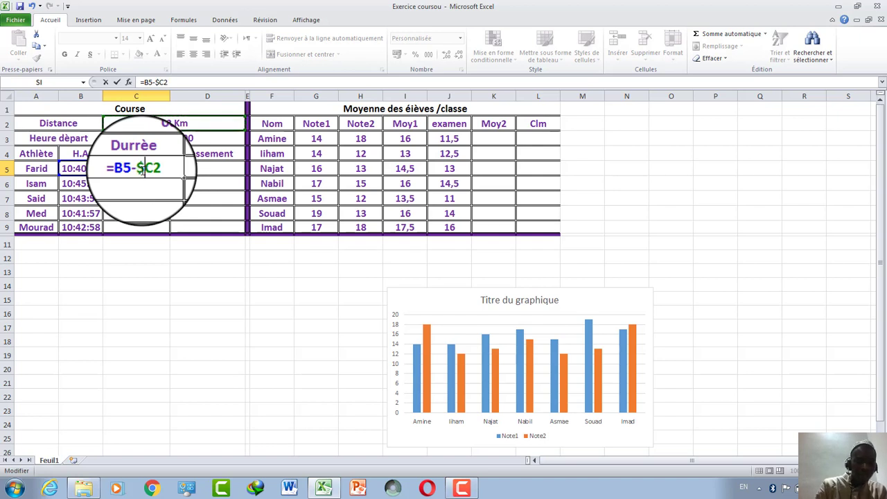
key("Return")
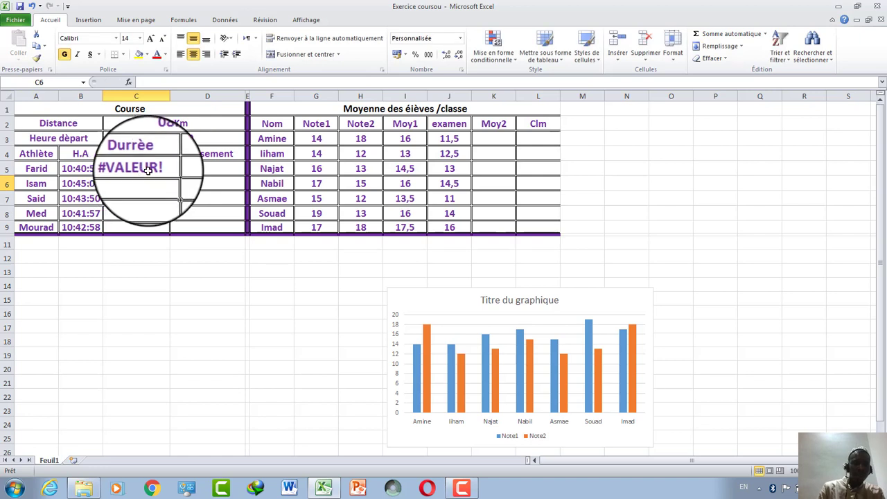
Make it =B5-$C$2, widen column C, then edit it to =B5-C$2.
left_click(142, 170)
left_click(163, 81)
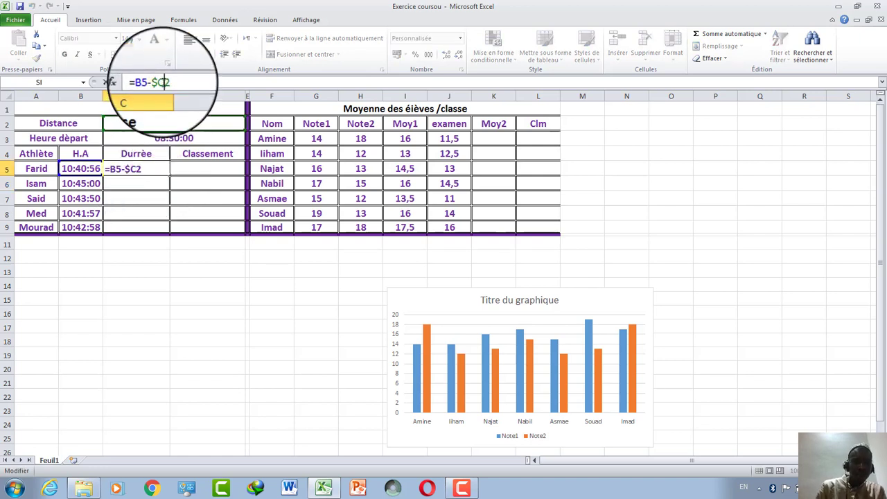
type("$")
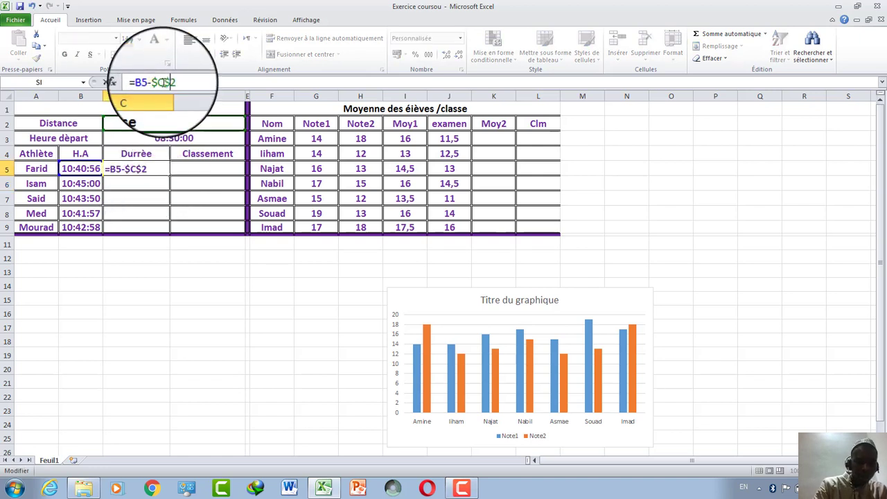
key("Return")
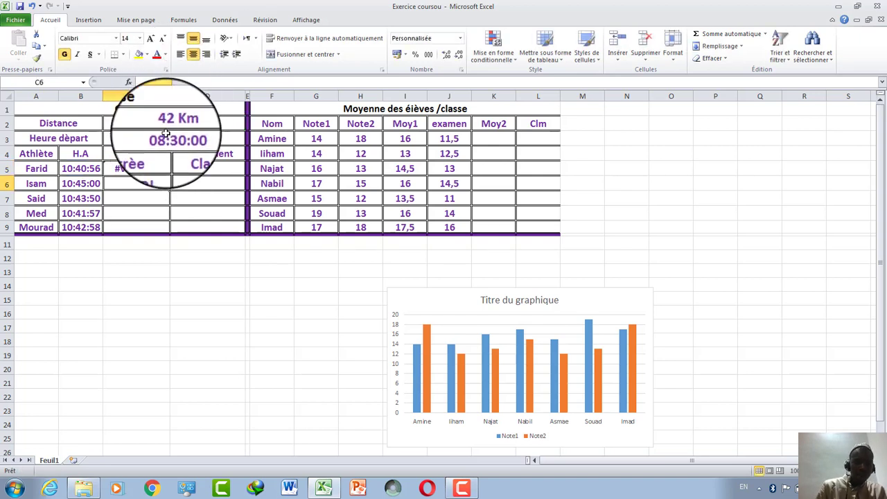
left_click_drag(171, 92, 175, 93)
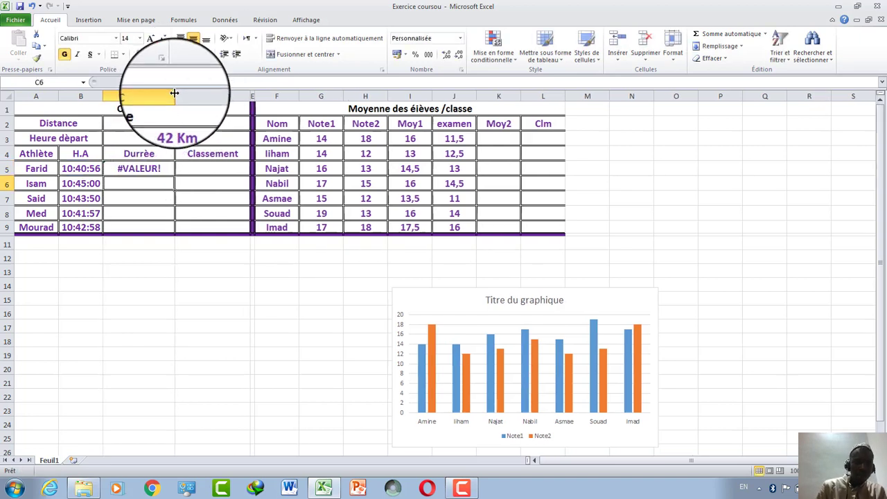
left_click(153, 169)
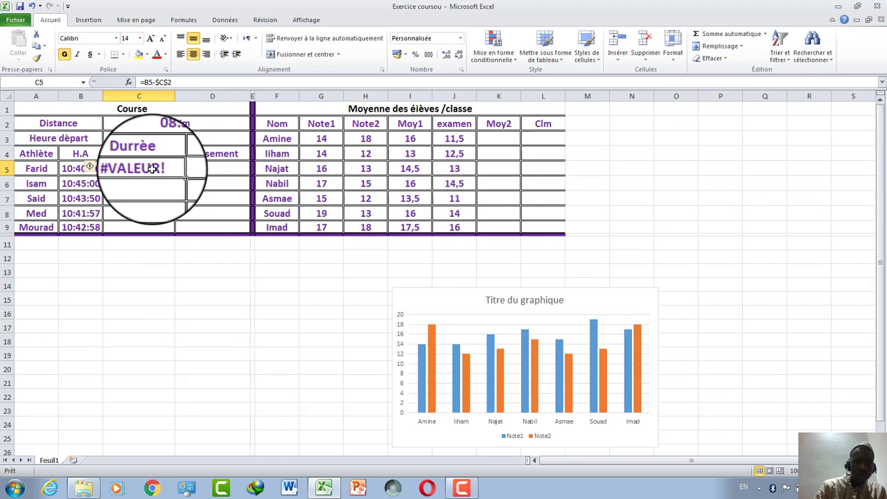
left_click(159, 81)
key("BackSpace")
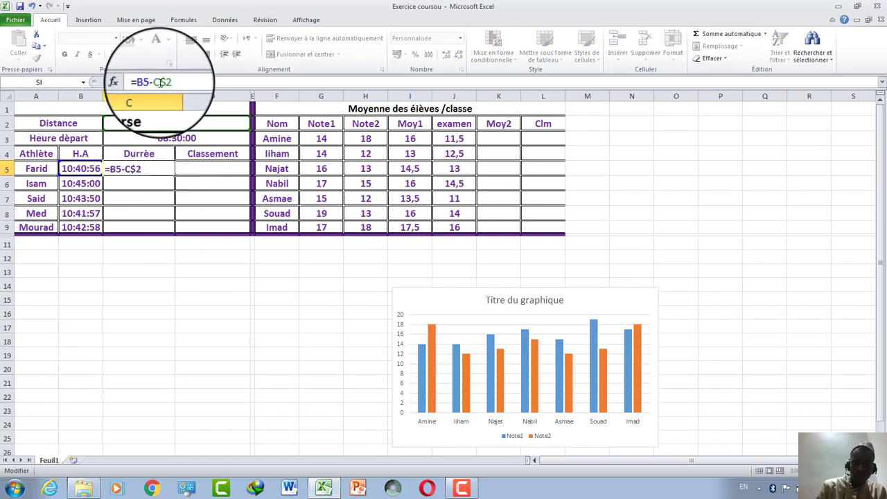
key("Return")
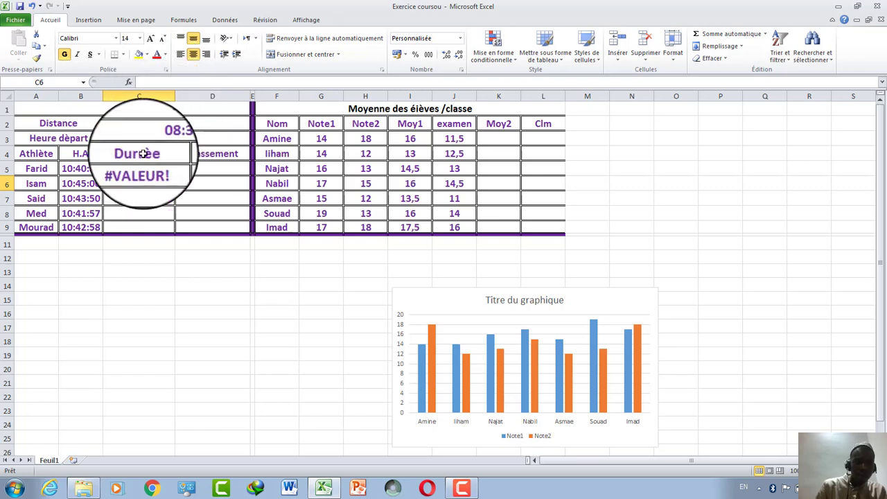
left_click(139, 169)
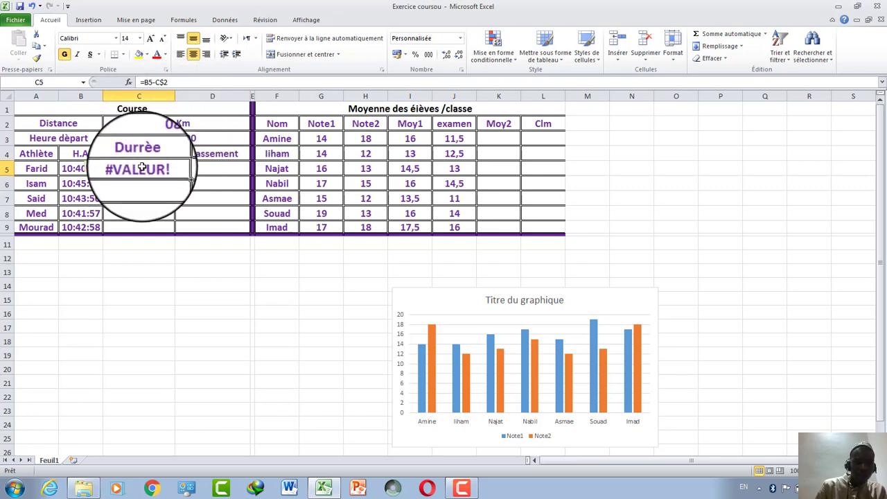
Enter =B5-C3 in C5 so Farid's duration shows 02:10:56.
left_click(473, 489)
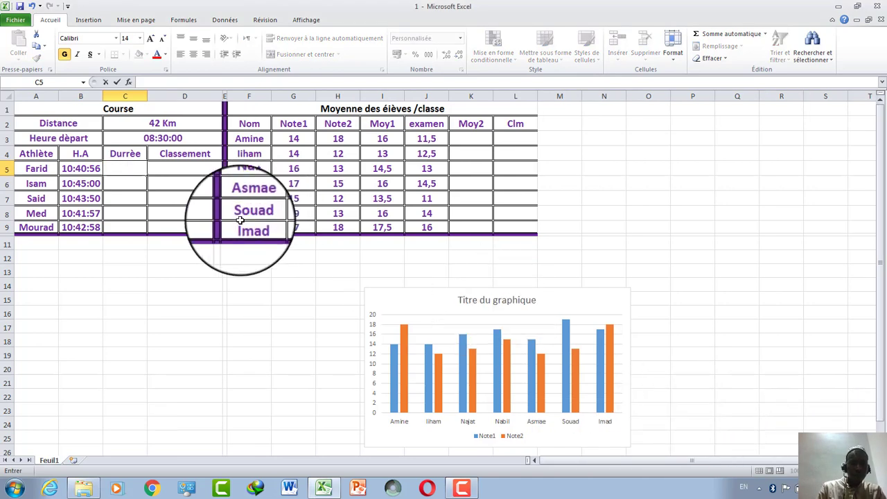
left_click(239, 219)
left_click(125, 172)
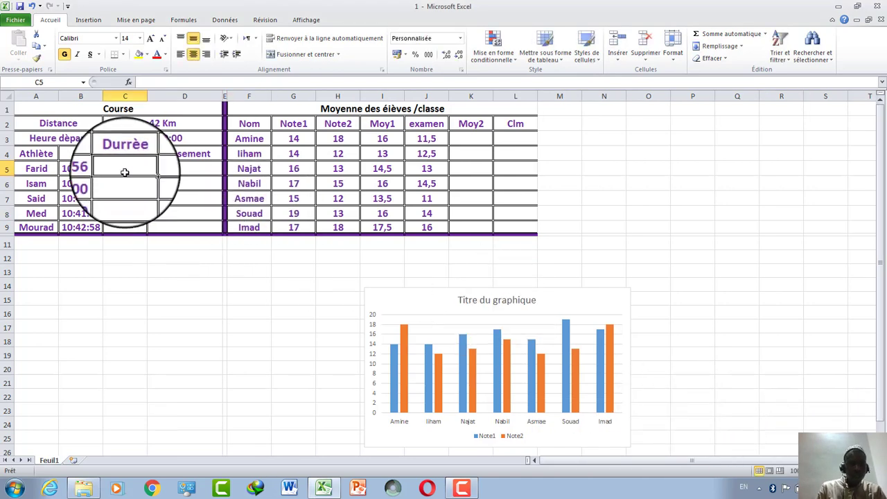
type("=")
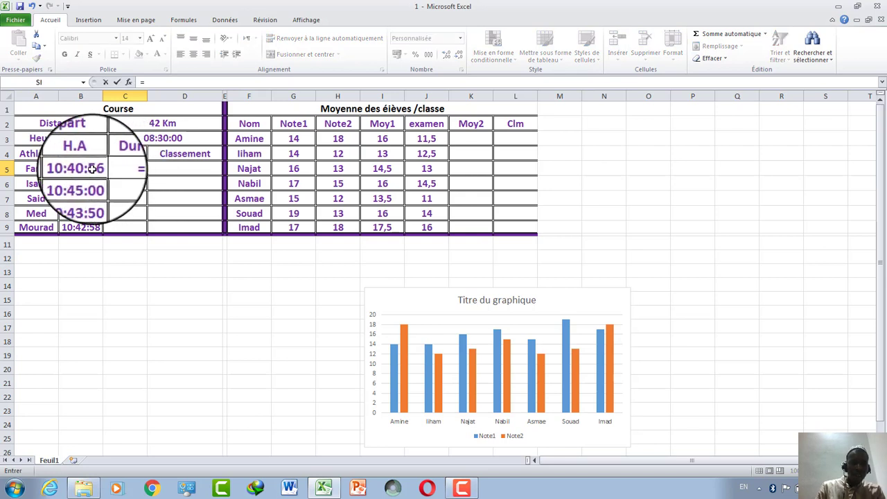
left_click(92, 169)
type("=")
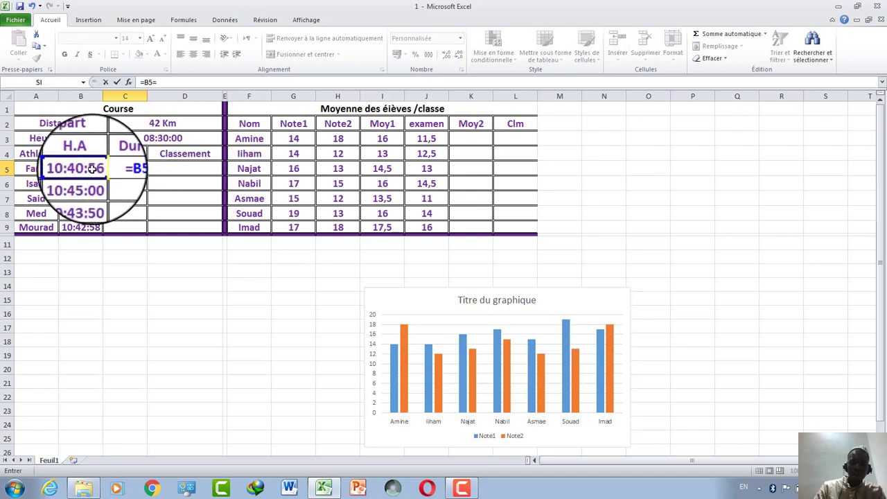
key("BackSpace")
type("-")
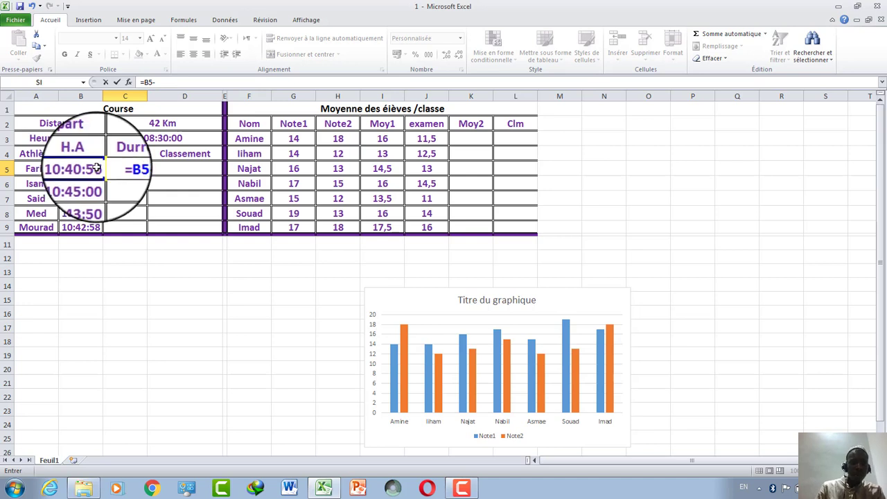
left_click(136, 139)
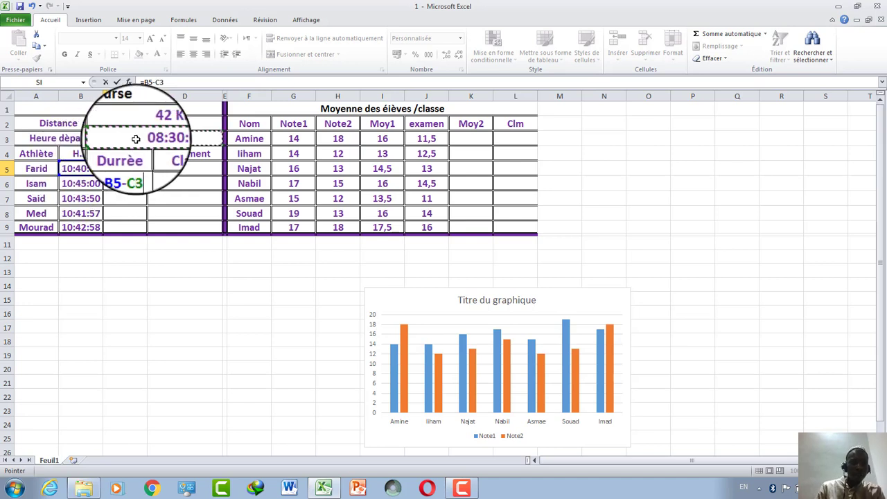
key("Return")
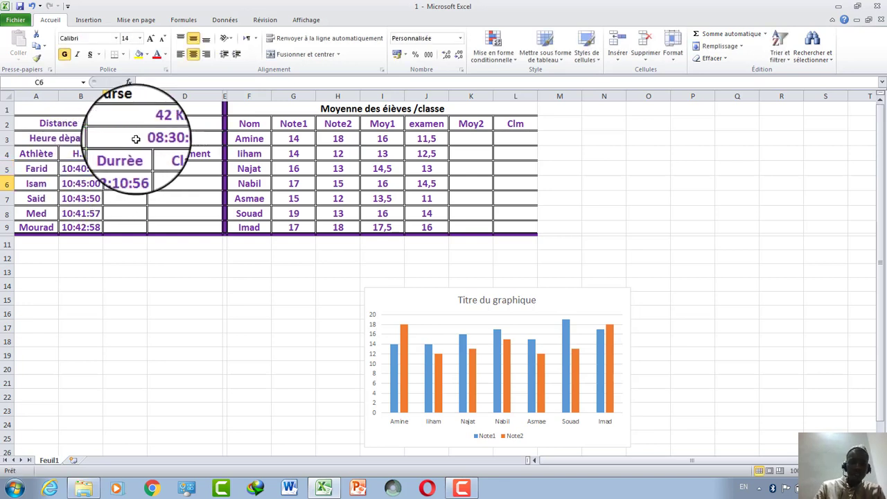
left_click(141, 170)
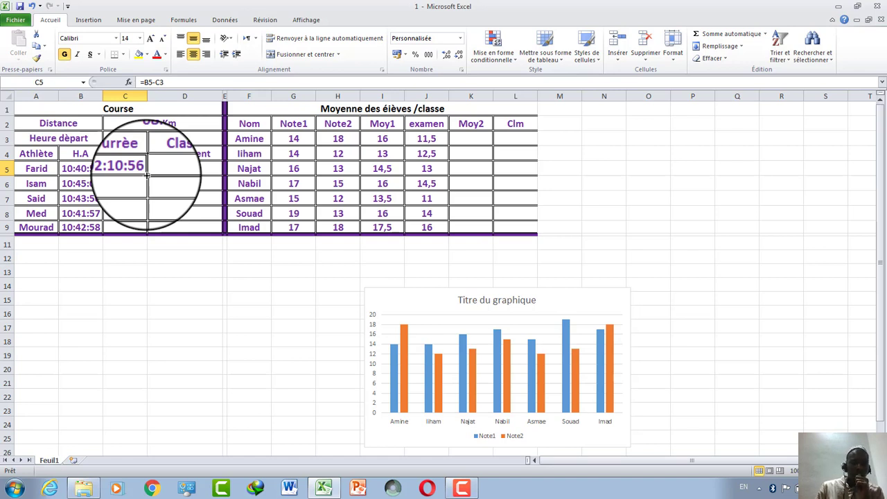
Change C5's formula to =B5-$C$3 and fill it down to C9 for all five athletes.
left_click_drag(147, 177, 148, 230)
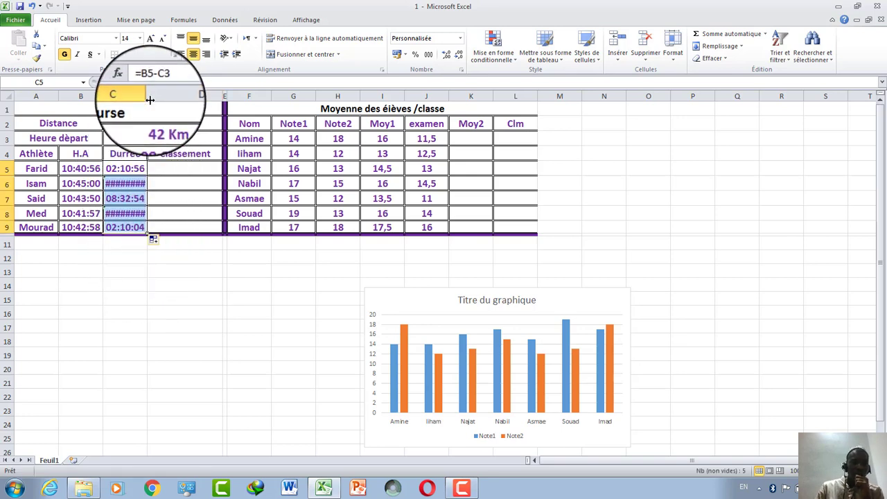
left_click_drag(147, 92, 157, 93)
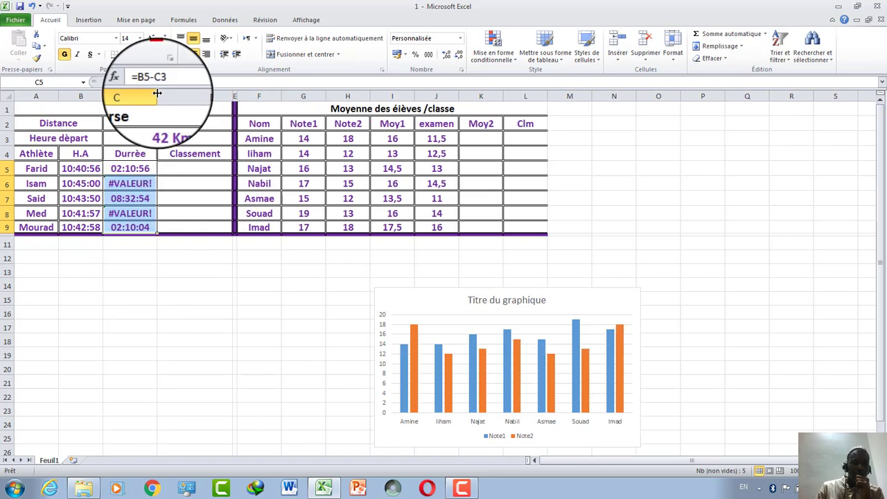
left_click(142, 169)
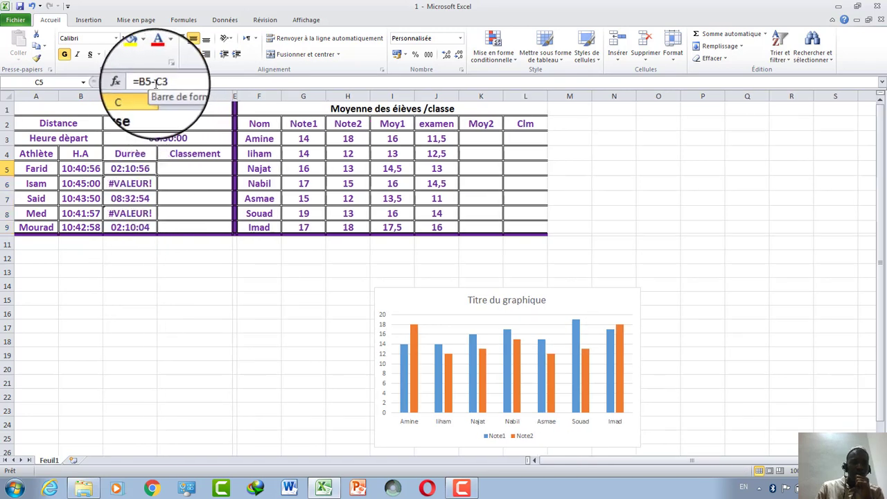
left_click(157, 83)
left_click_drag(151, 83, 165, 82)
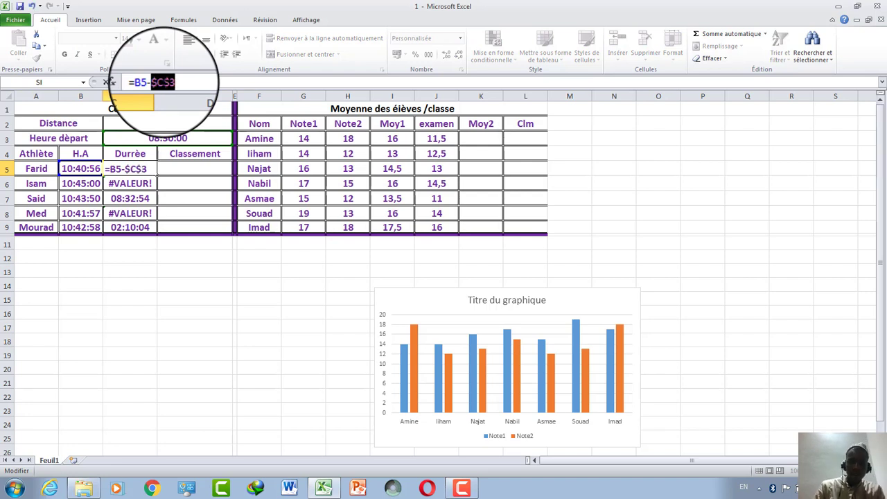
key("Return")
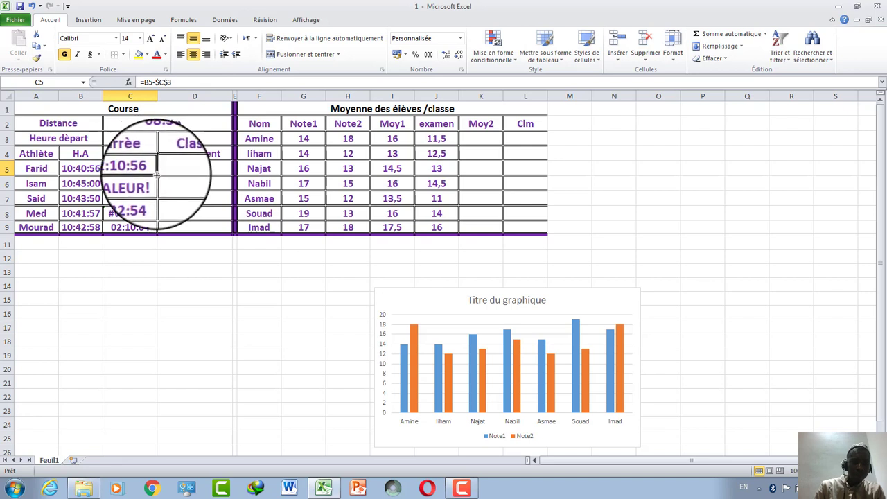
left_click_drag(156, 176, 149, 228)
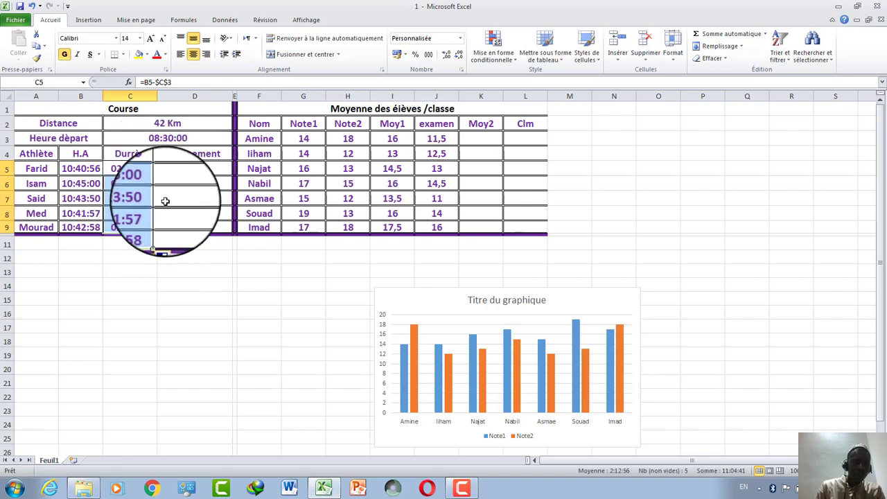
left_click(165, 201)
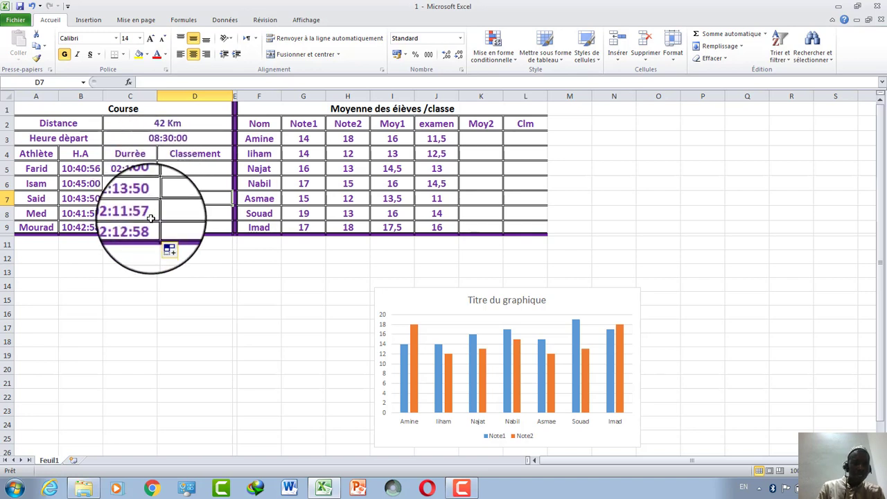
Insert =RANG(C5;$C$5:$C$9;1) in D5 to rank Farid's duration in ascending order.
left_click(186, 171)
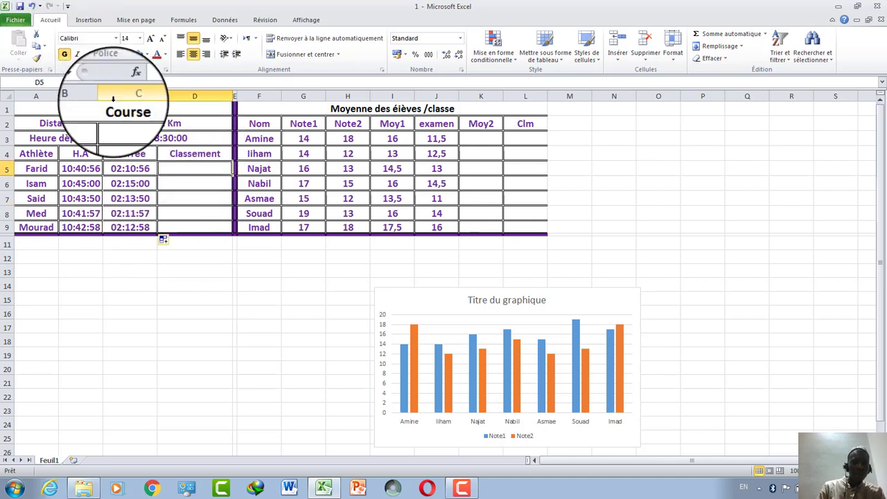
left_click(128, 82)
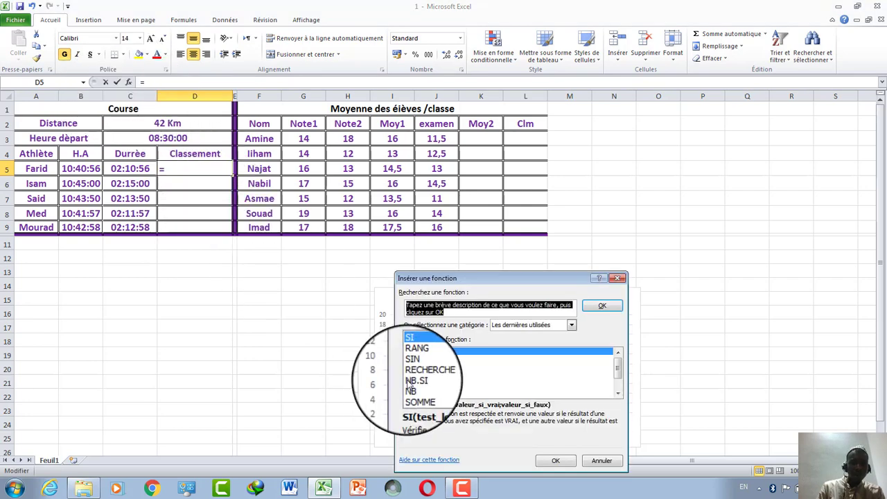
left_click(413, 360)
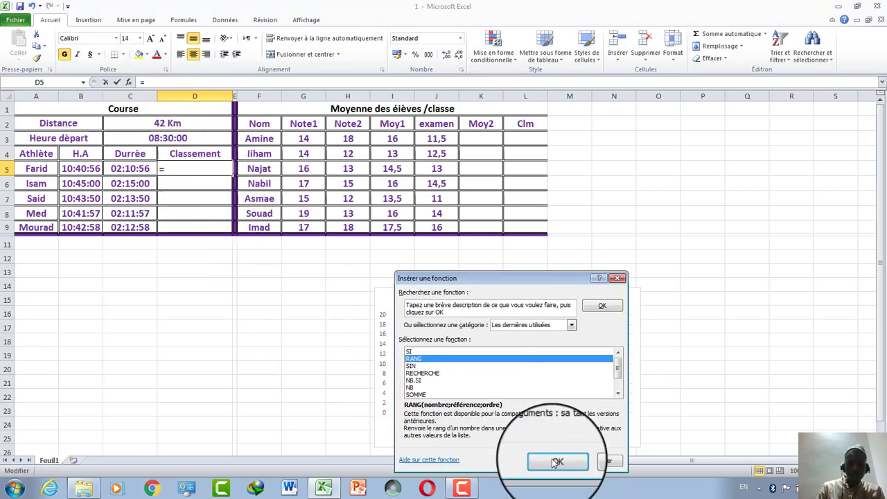
left_click(554, 461)
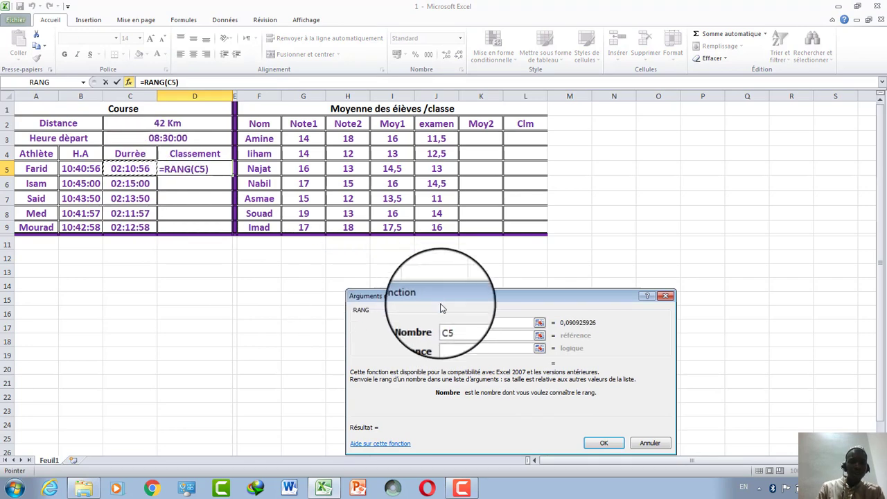
left_click(465, 335)
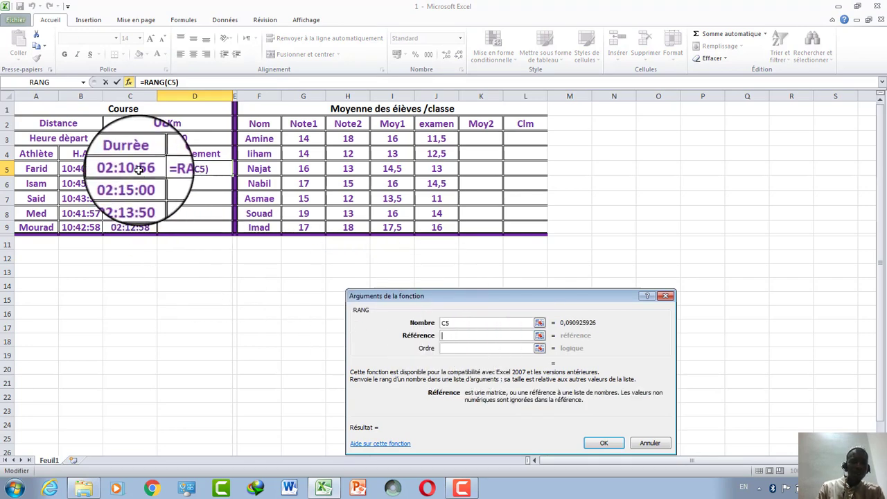
left_click_drag(130, 168, 129, 227)
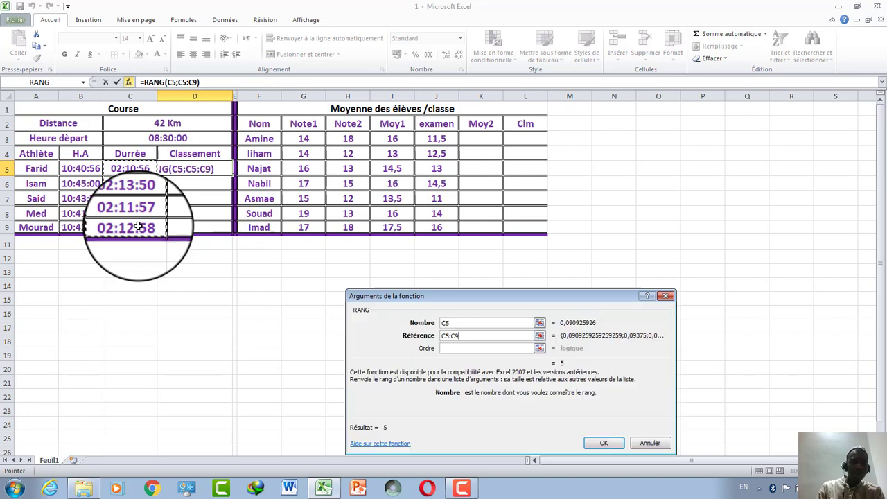
left_click(481, 349)
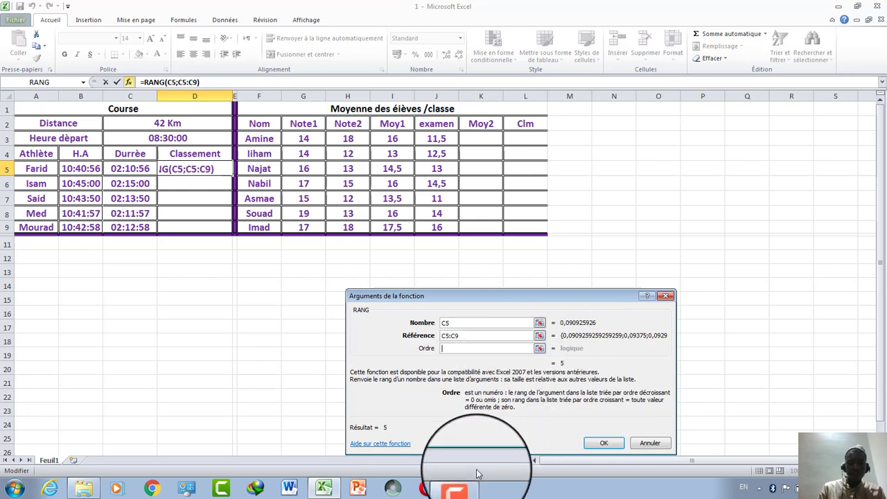
left_click(462, 488)
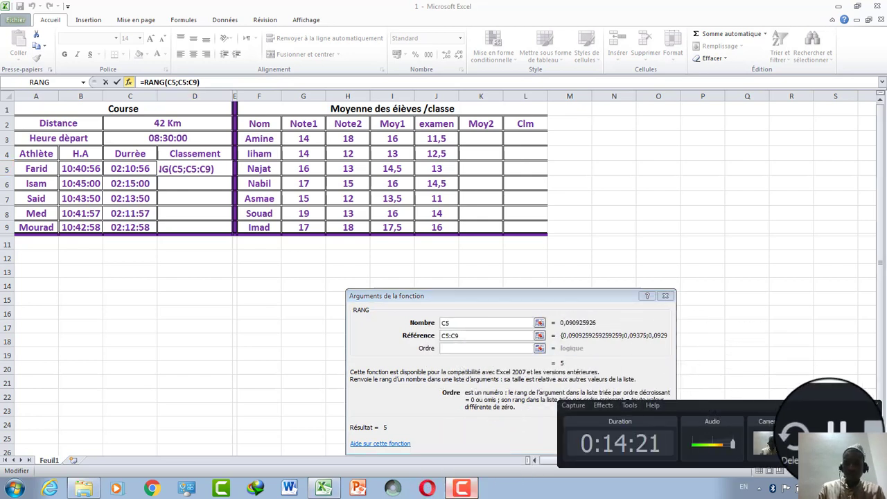
left_click(835, 430)
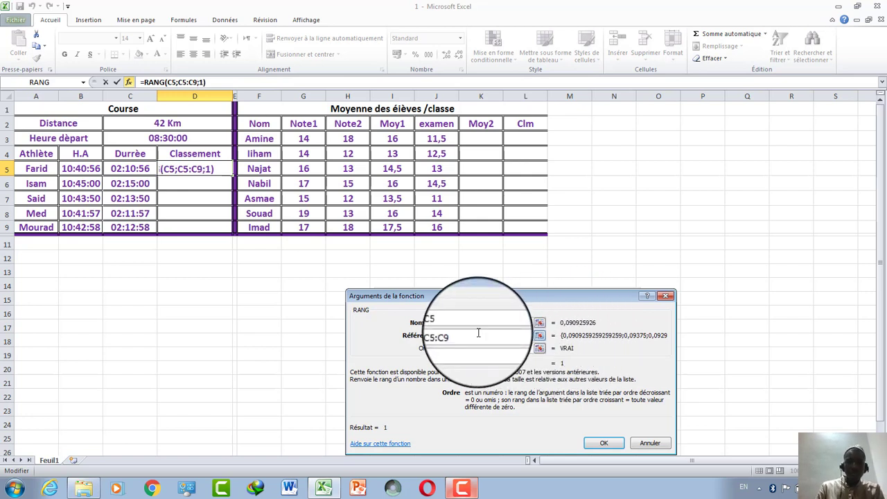
left_click_drag(478, 336, 441, 338)
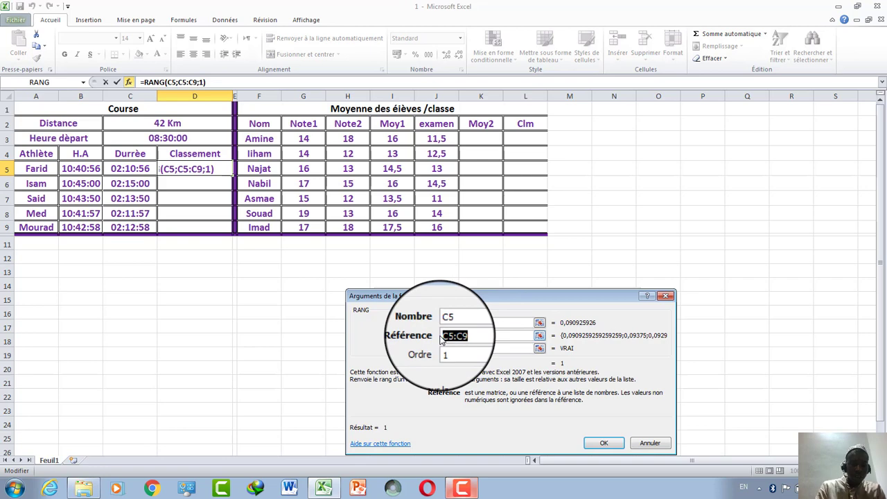
key("F4")
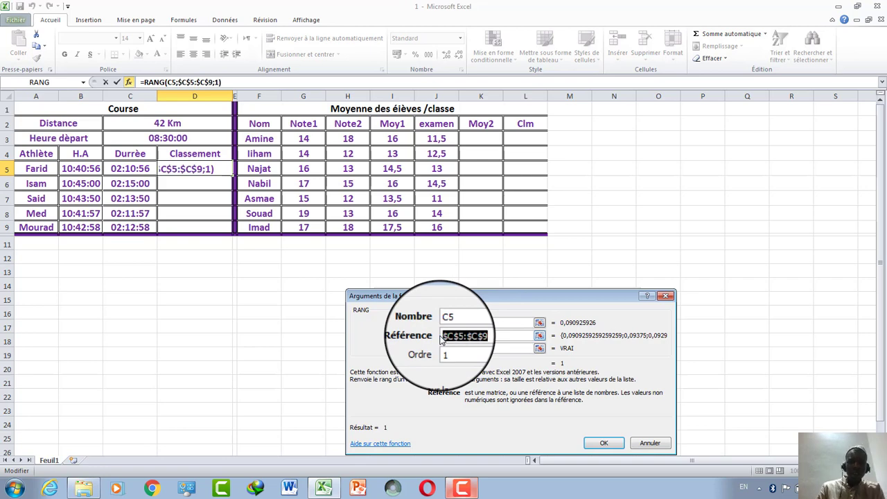
left_click(603, 443)
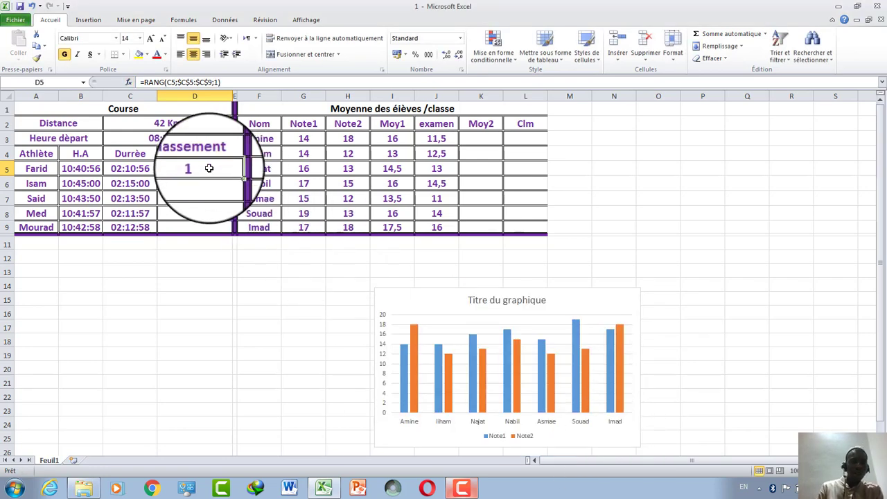
Copy D5's RANG formula down to D9, ranking the athletes 1, 5, 4, 2, 3.
left_click(231, 176)
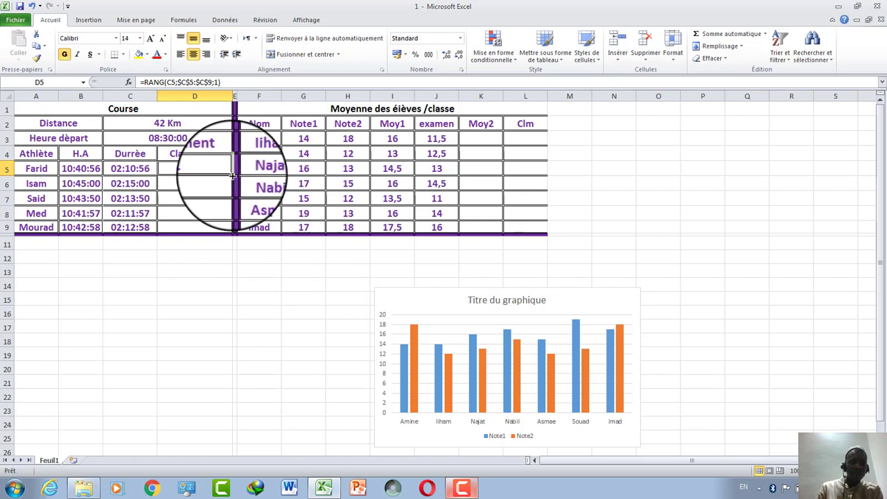
left_click_drag(231, 176, 226, 235)
left_click(217, 211)
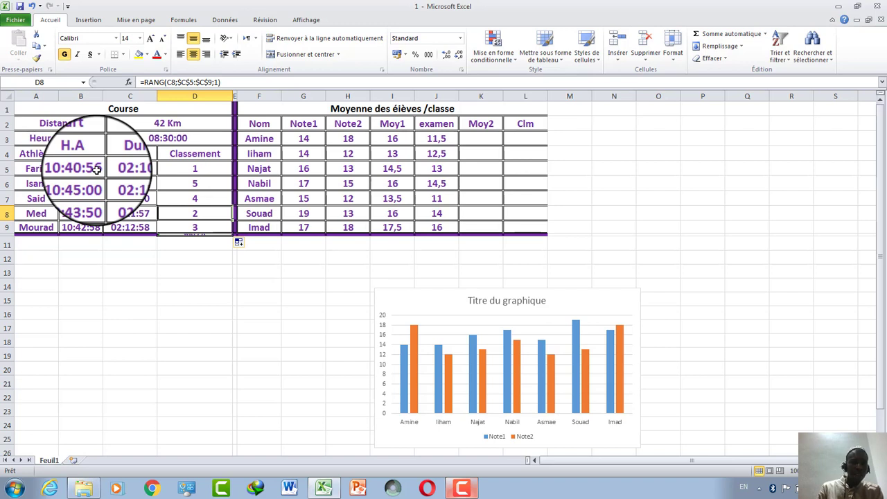
left_click(97, 170)
double_click(100, 169)
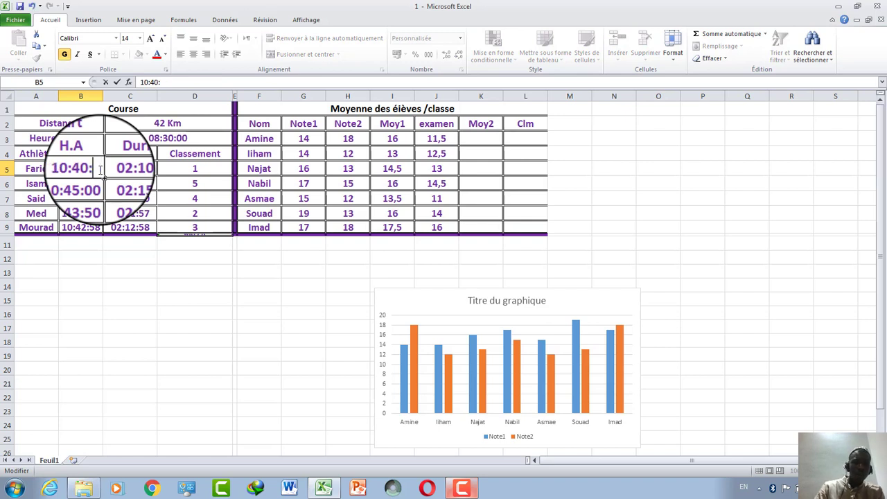
left_click(124, 257)
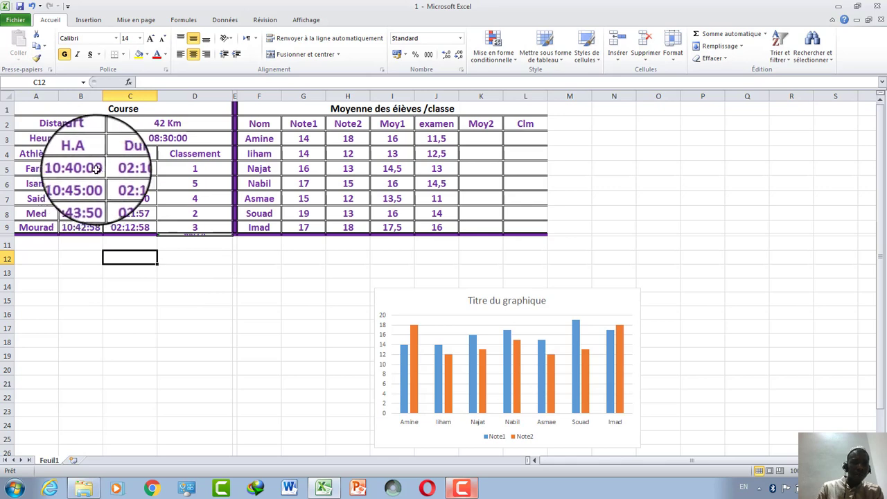
left_click(31, 5)
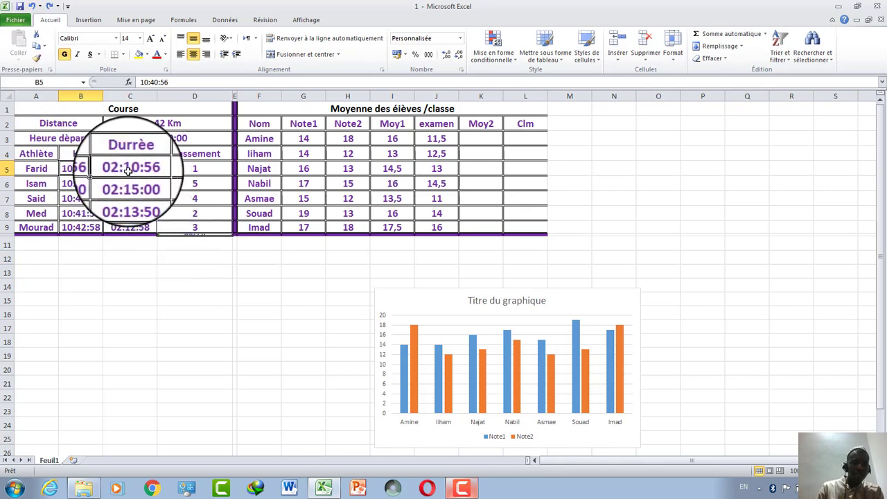
double_click(73, 169)
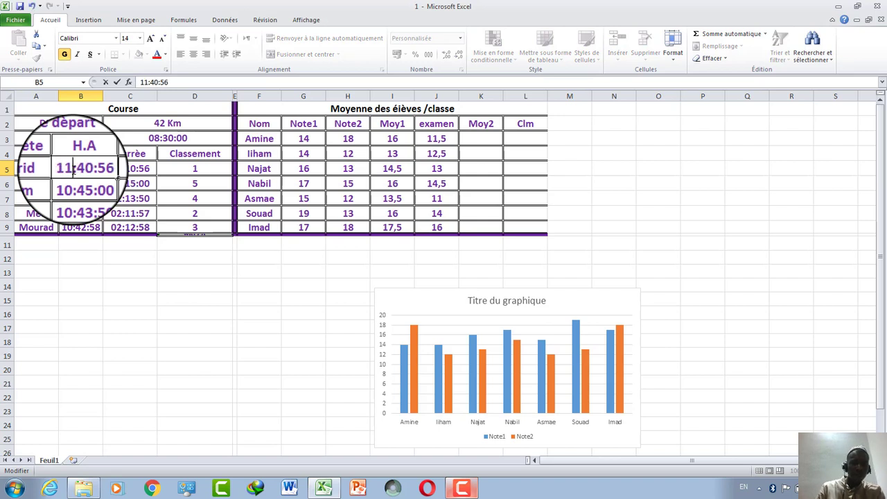
left_click(146, 308)
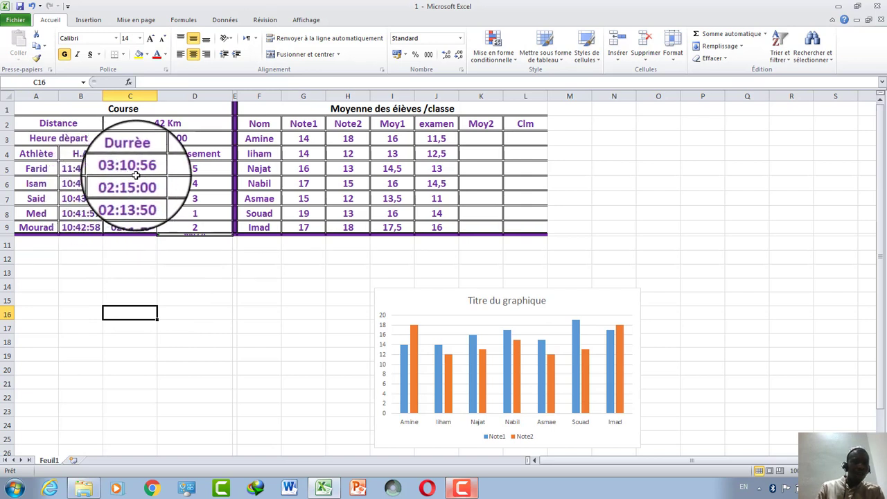
double_click(75, 172)
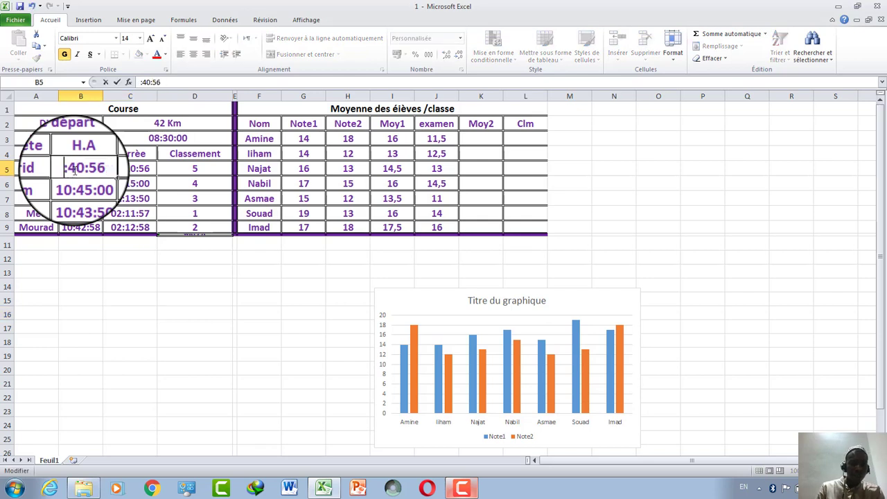
left_click(98, 302)
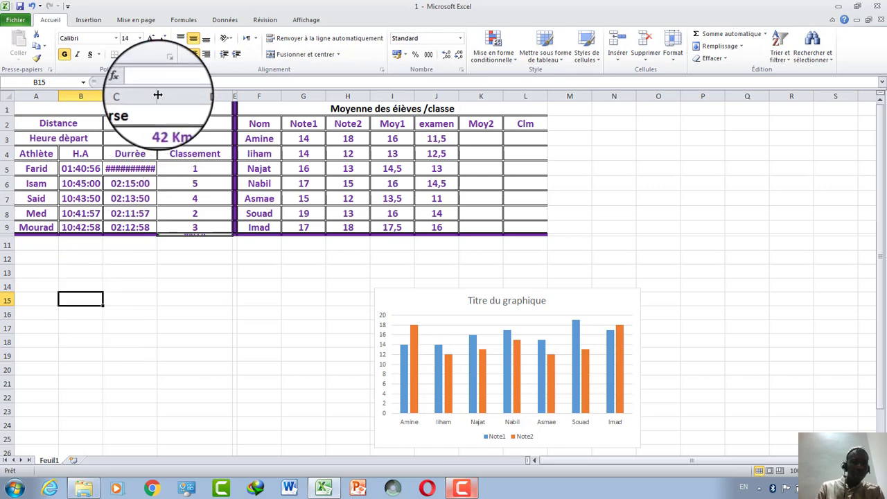
left_click_drag(158, 96, 167, 96)
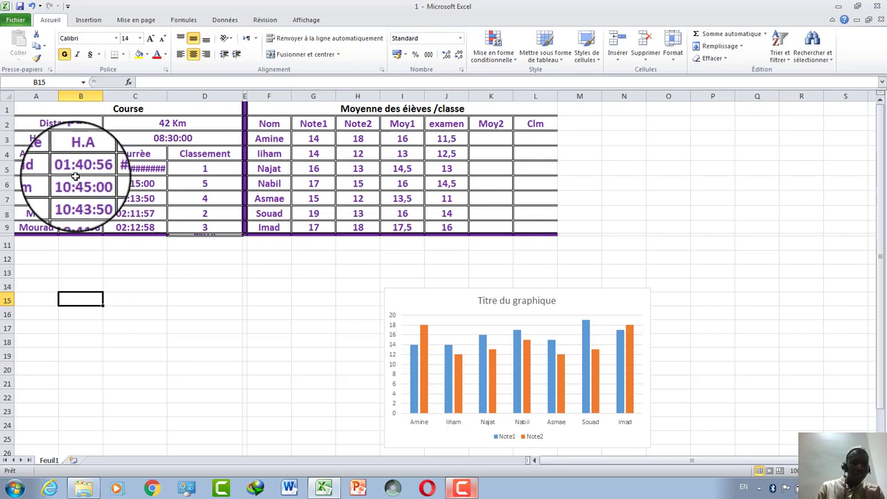
left_click(32, 6)
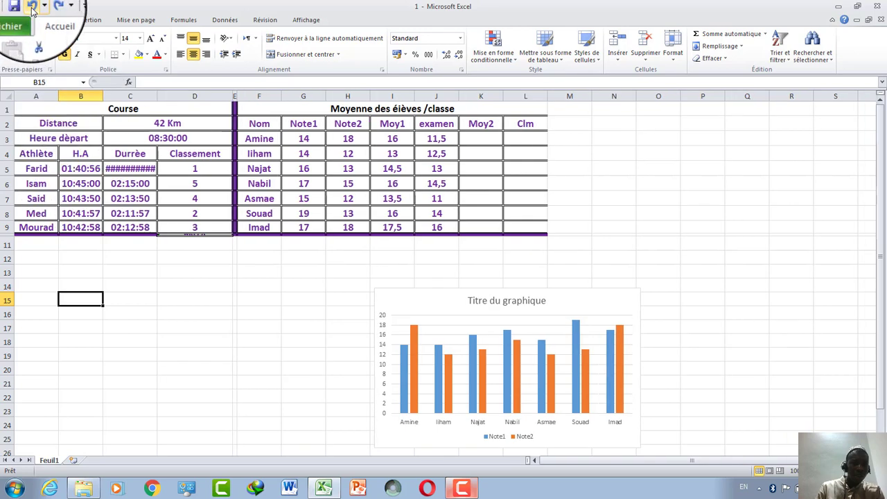
left_click(31, 7)
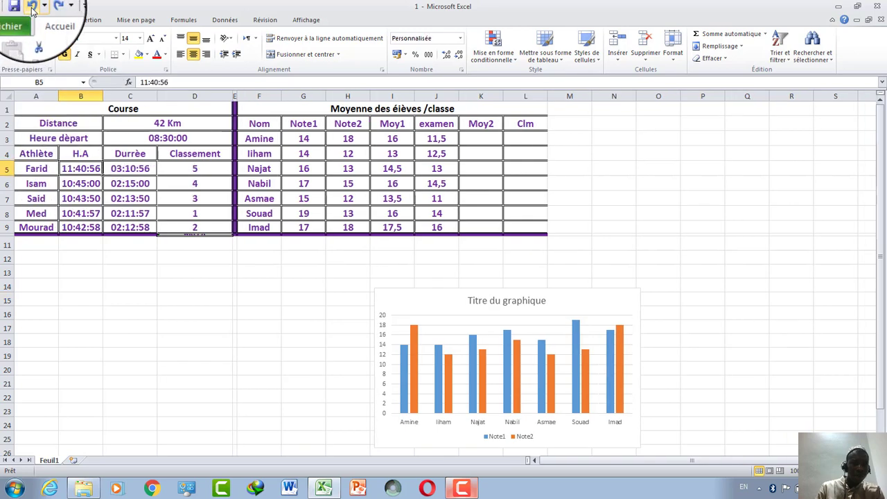
double_click(71, 168)
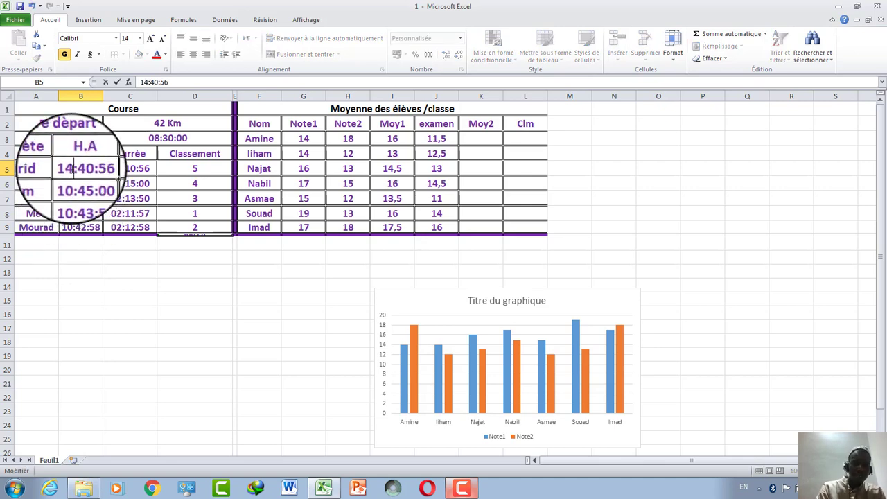
left_click(155, 346)
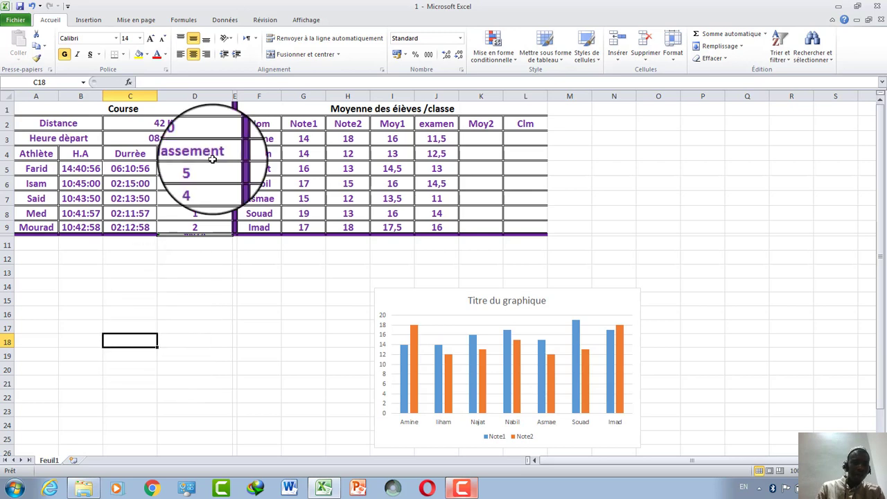
double_click(73, 169)
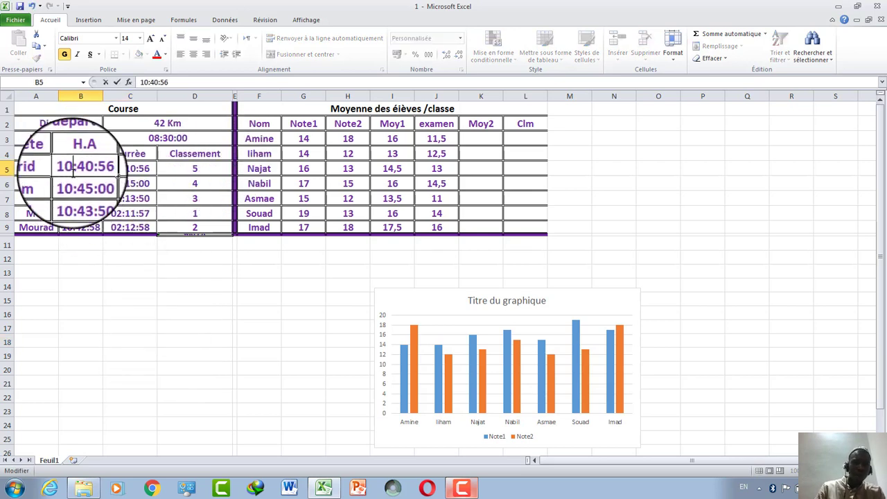
left_click(111, 282)
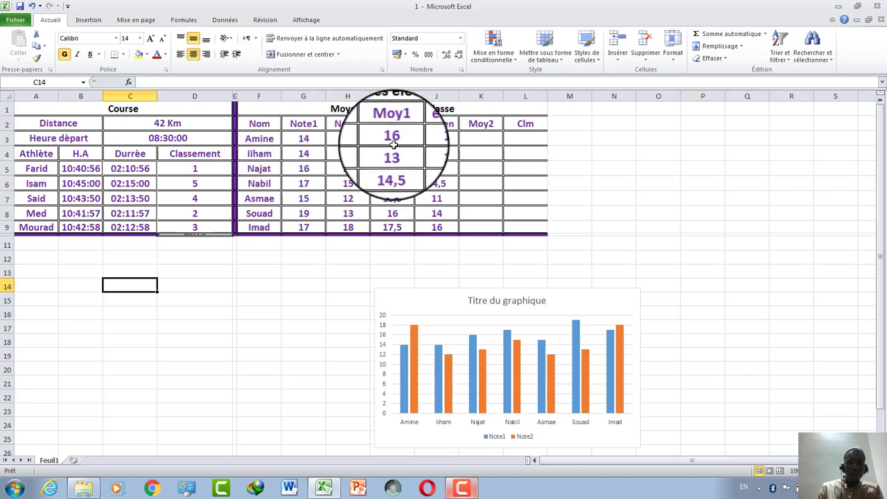
Clear I3:I9 and refill Moy1 with =MOYENNE(G3:H3) averages, from 16 to 17,5.
left_click_drag(392, 143, 391, 227)
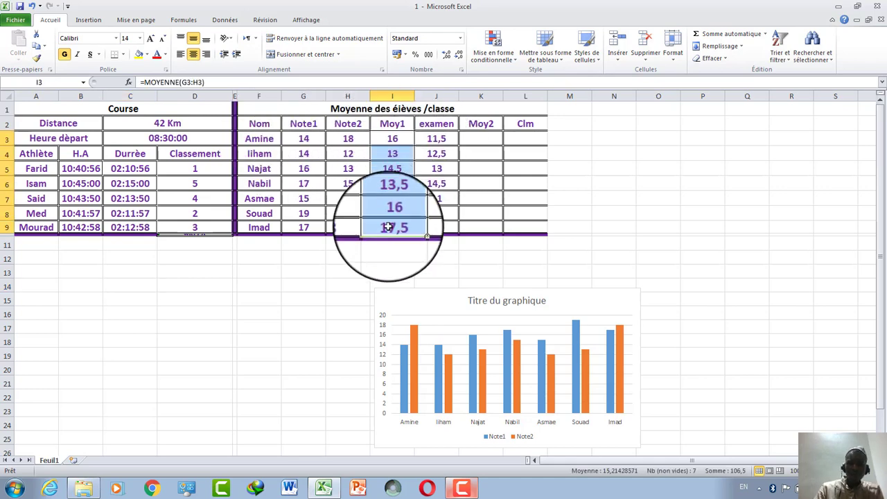
key("Delete")
left_click(419, 273)
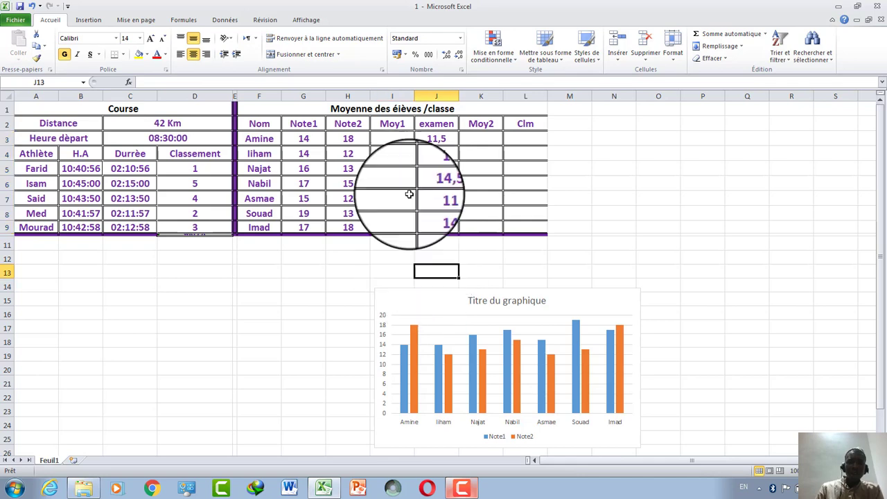
left_click(392, 141)
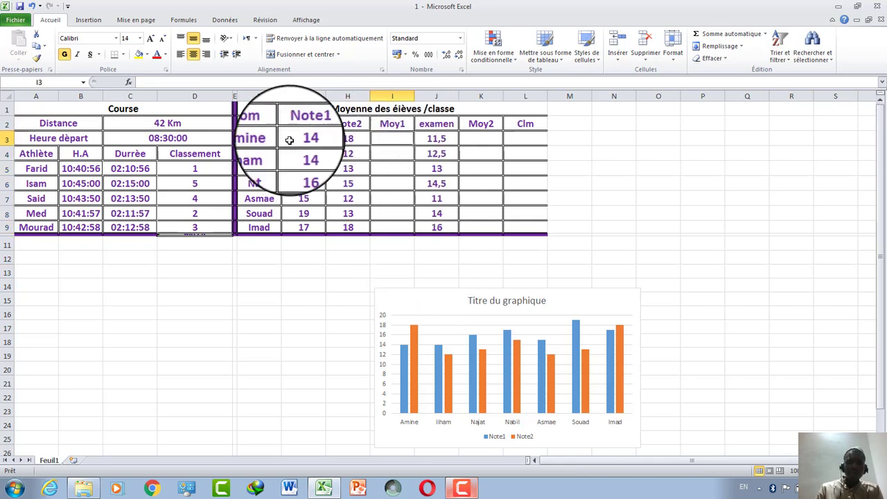
left_click_drag(290, 140, 384, 139)
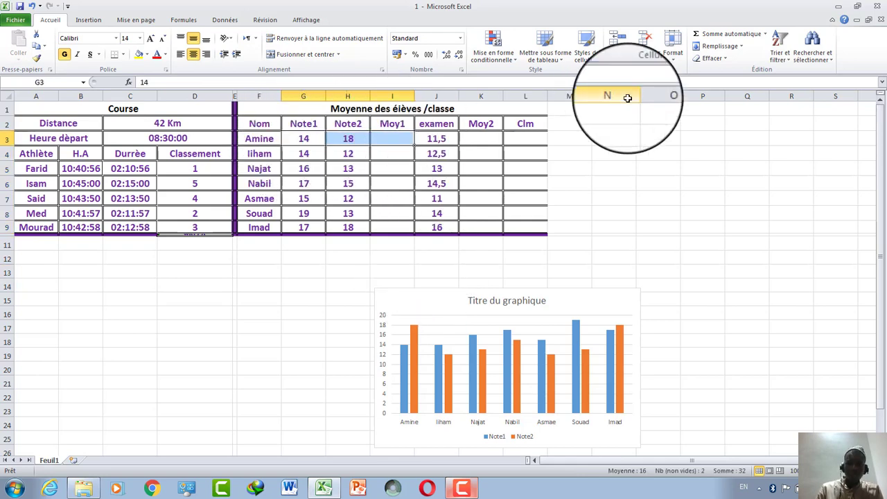
left_click(768, 39)
left_click(741, 61)
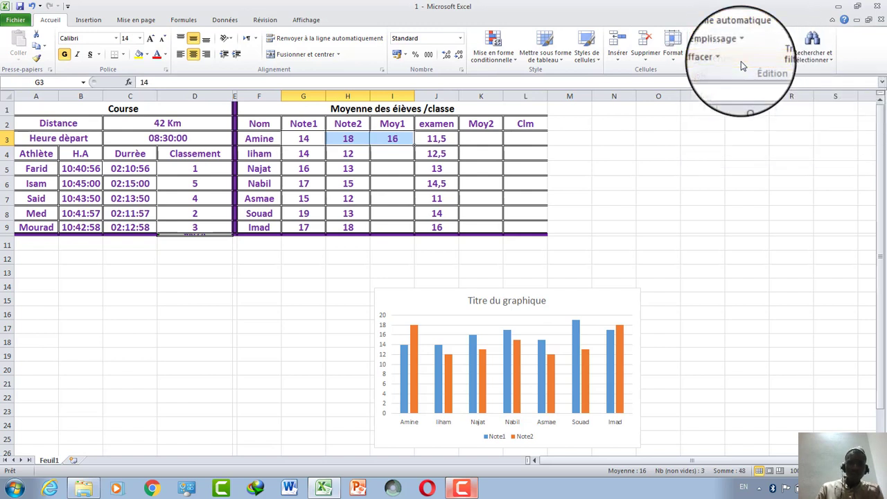
left_click(409, 140)
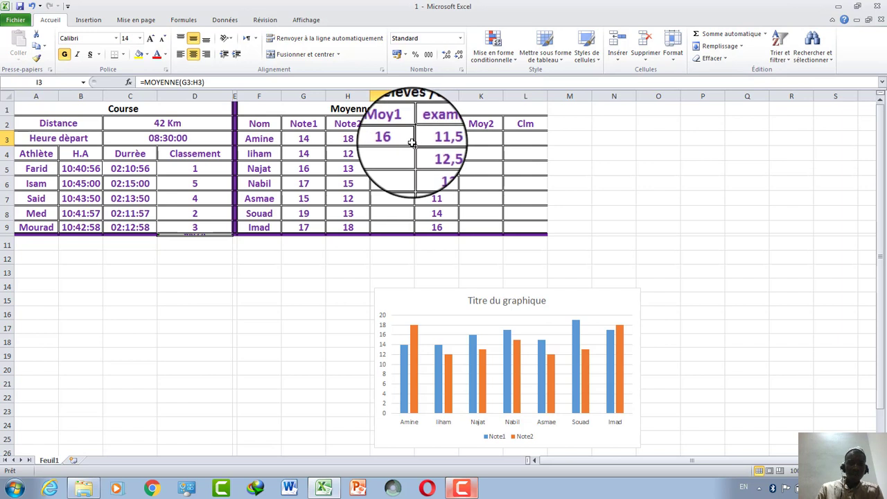
left_click_drag(412, 142, 408, 230)
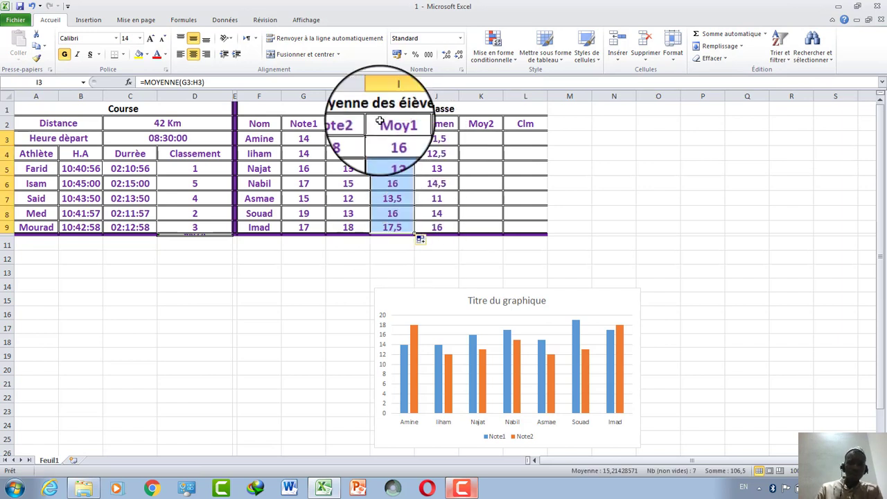
left_click(402, 198)
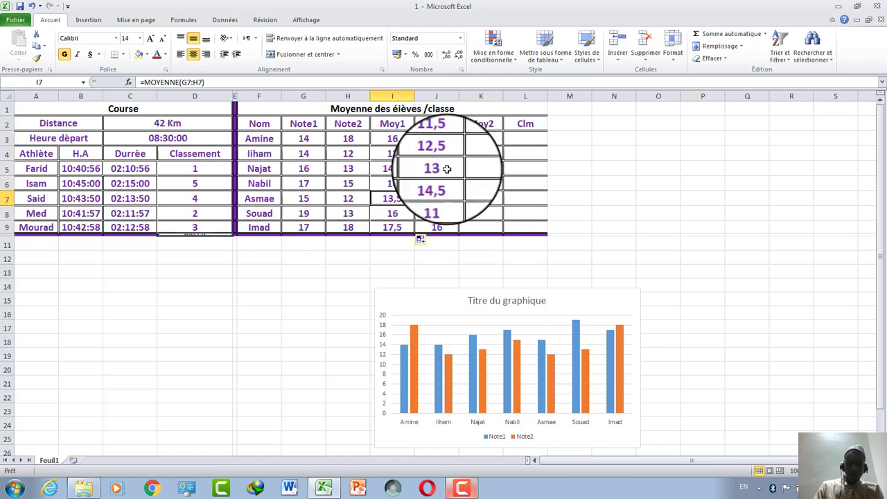
left_click(489, 139)
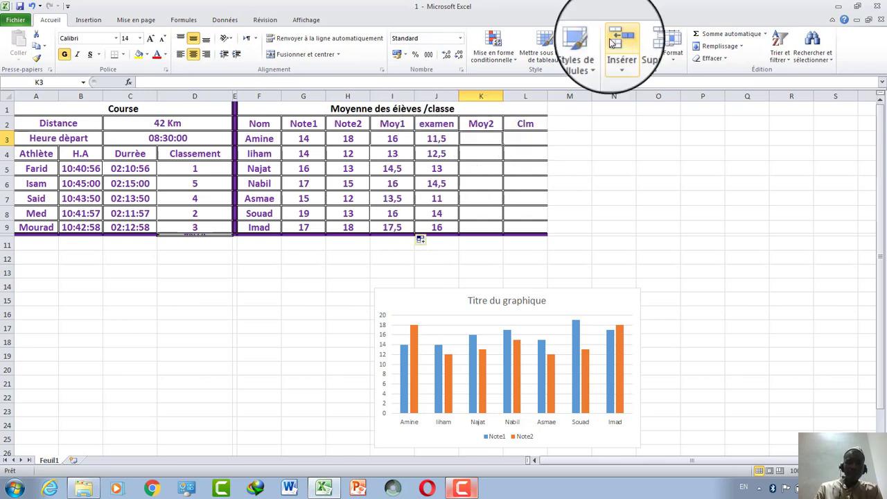
Enter an average formula =MOYENNE(J3) in K3 for Amine's Moy2.
left_click(766, 34)
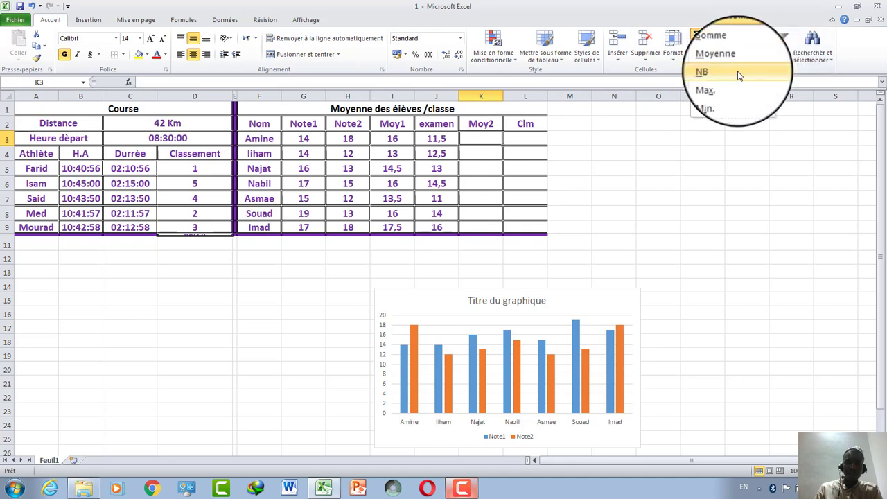
left_click(733, 63)
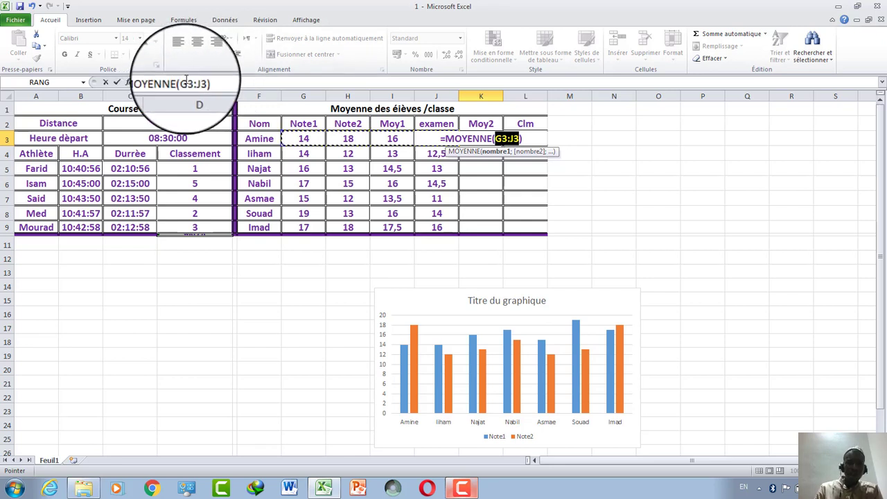
key("BackSpace")
key("BackSpace")
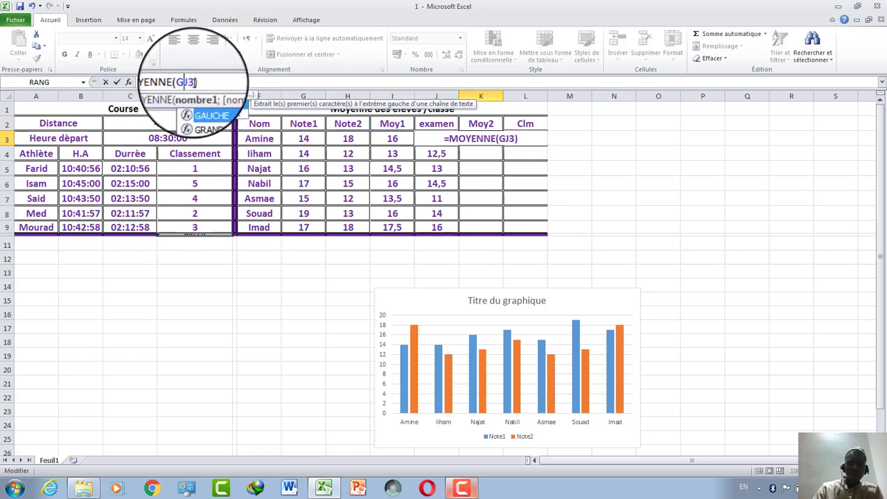
key("BackSpace")
key("Return")
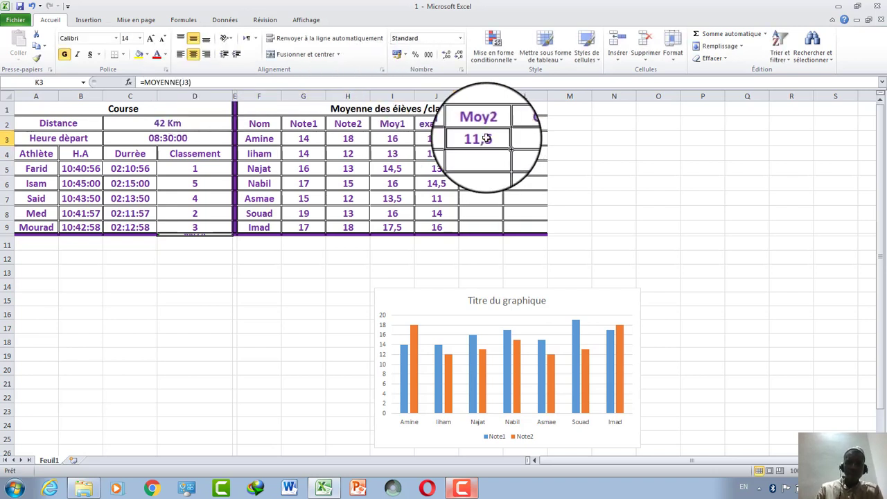
Fill it down to K9, undo the fill, and clear K3.
left_click_drag(504, 146, 495, 227)
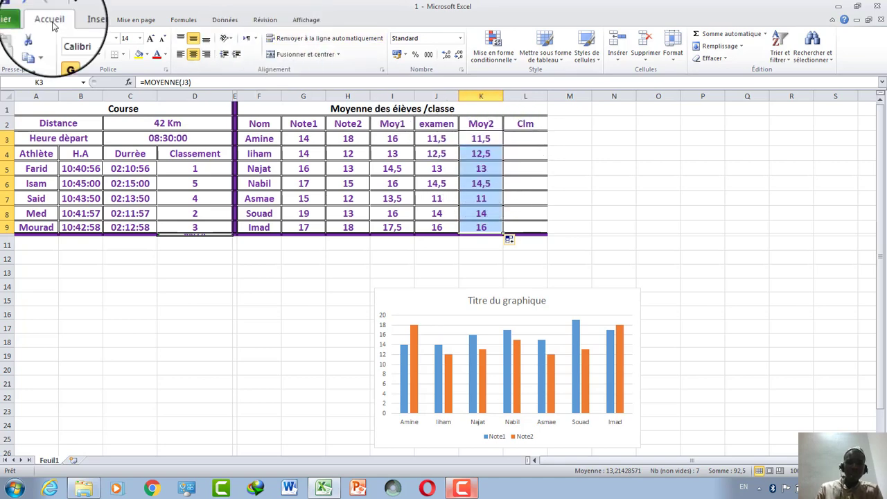
left_click(31, 7)
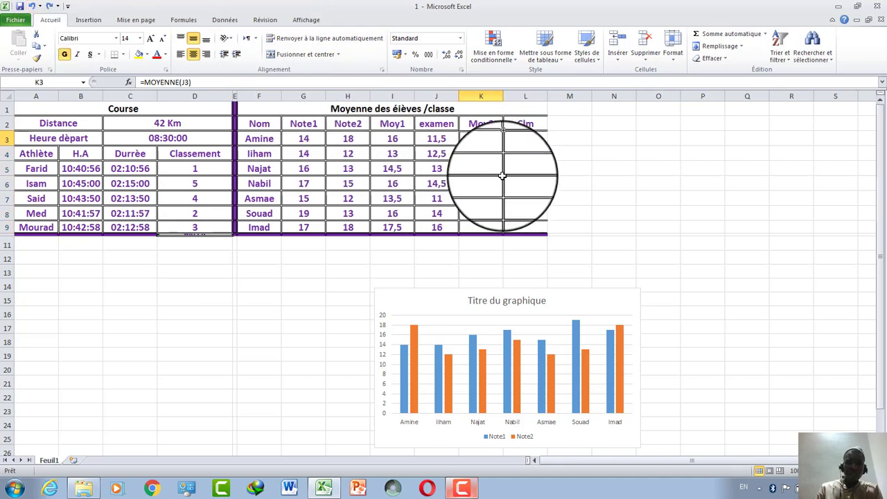
key("BackSpace")
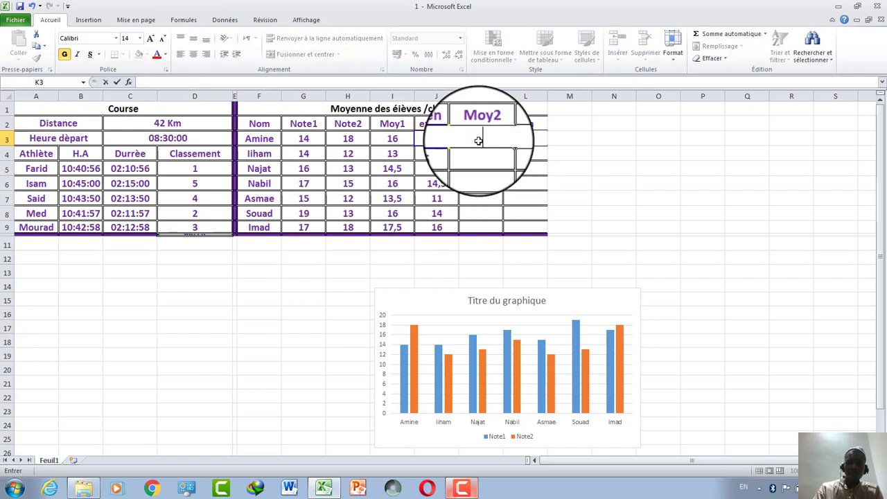
Average Moy1 and examen into K3 with =MOYENNE(I3:J3) and fill it down to K9.
left_click(526, 246)
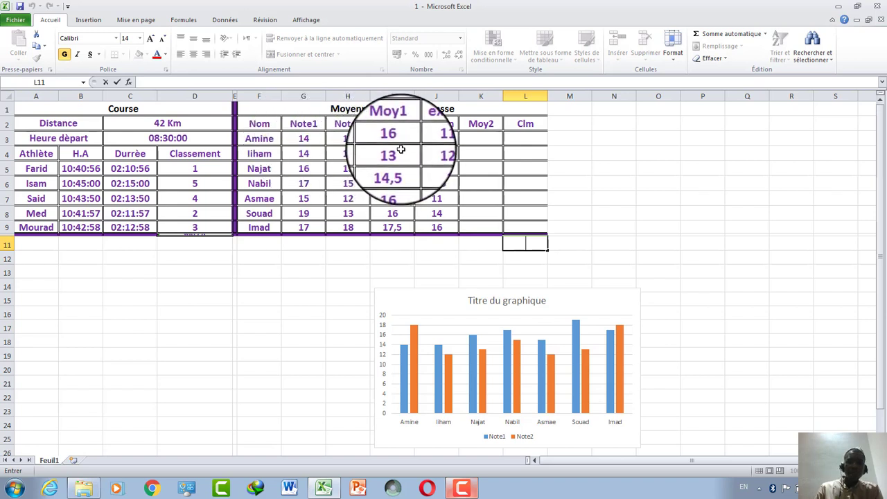
left_click(476, 143)
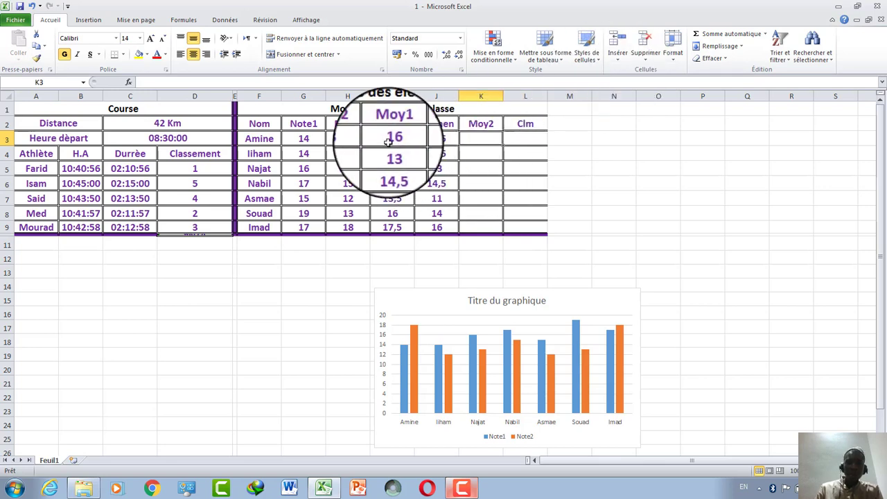
left_click_drag(394, 140, 433, 142)
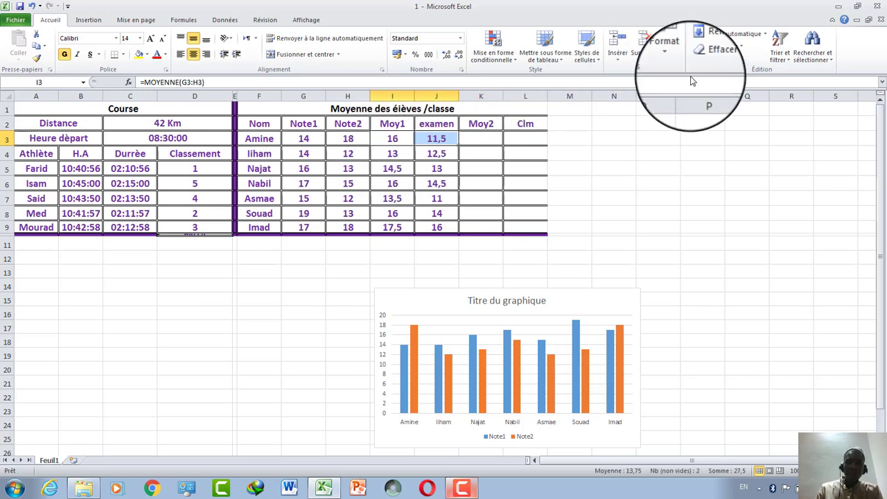
left_click(766, 39)
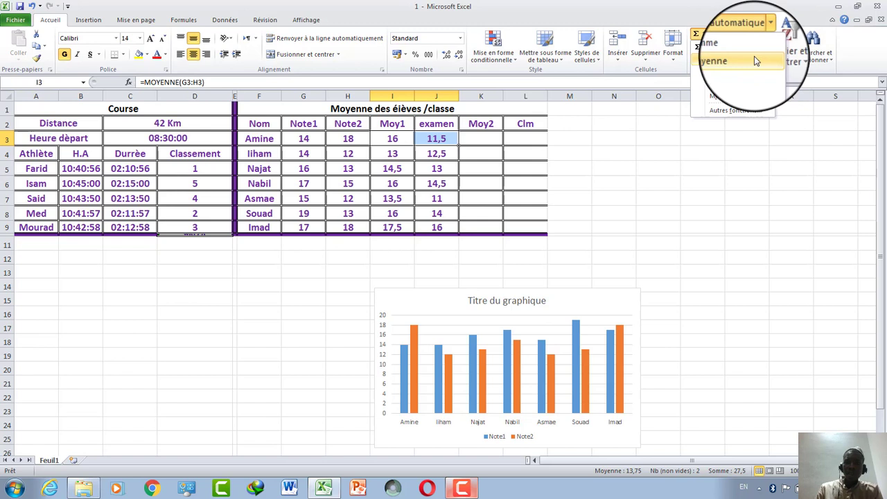
left_click(756, 61)
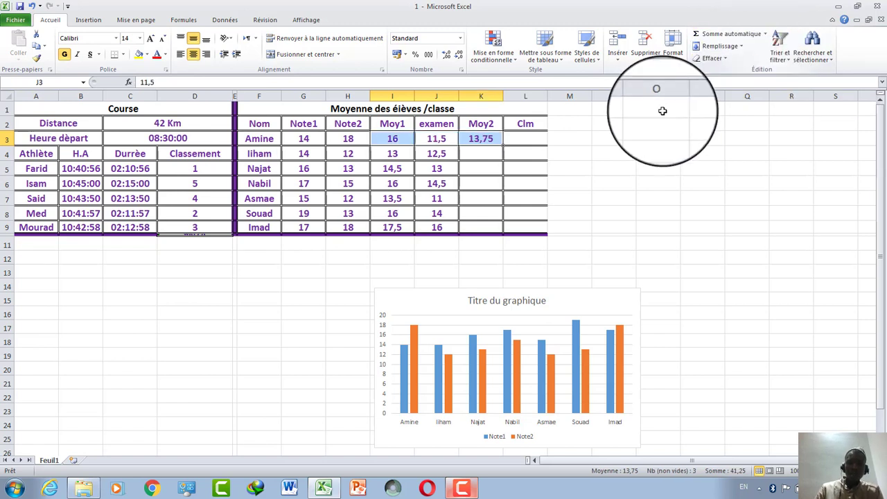
left_click(494, 140)
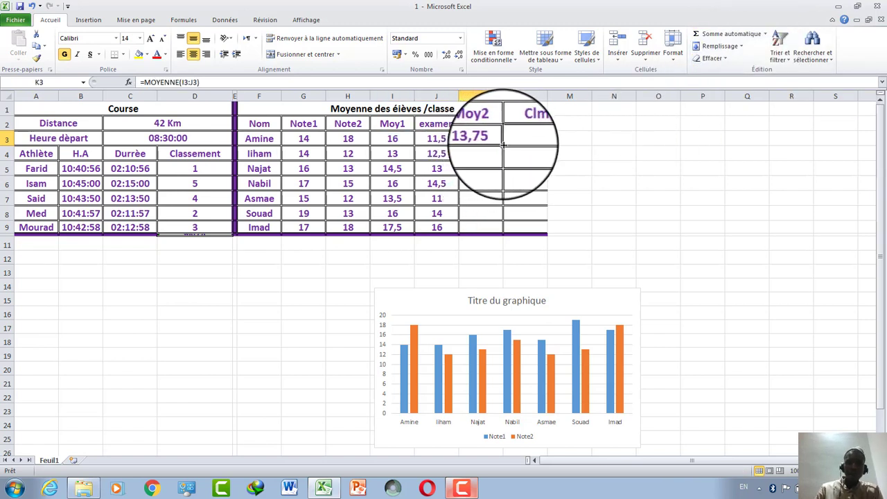
left_click_drag(495, 142, 495, 227)
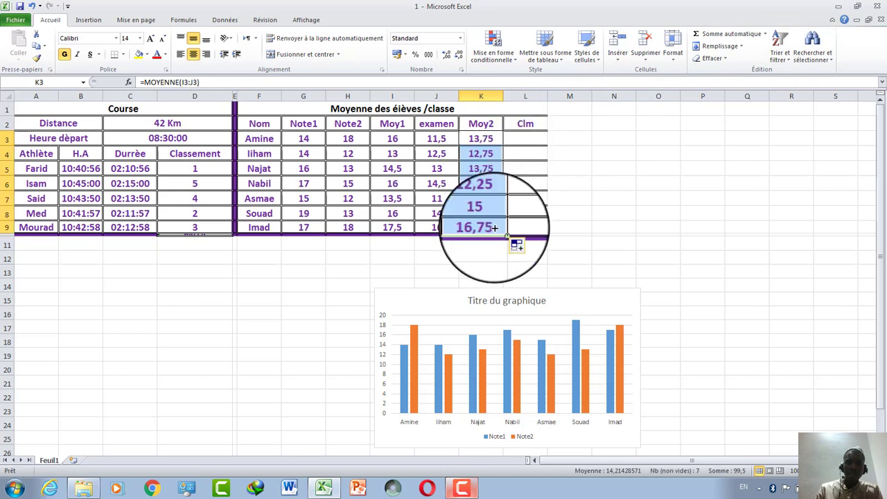
left_click(529, 142)
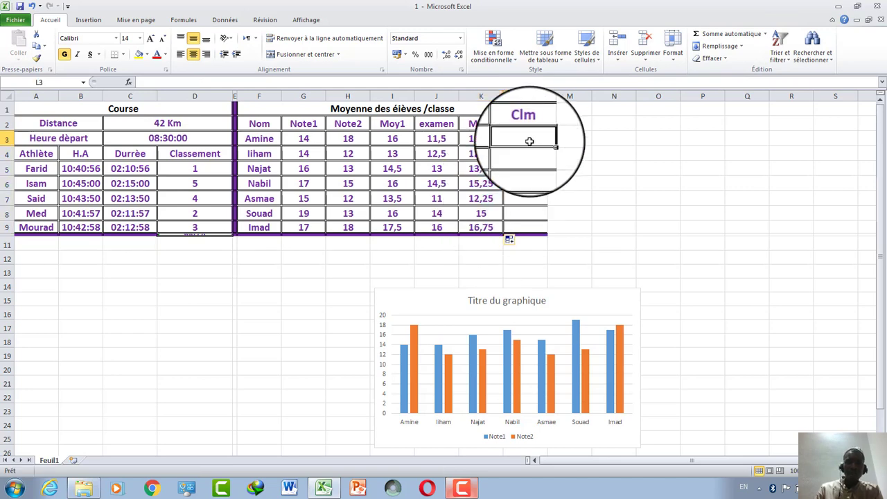
left_click(129, 82)
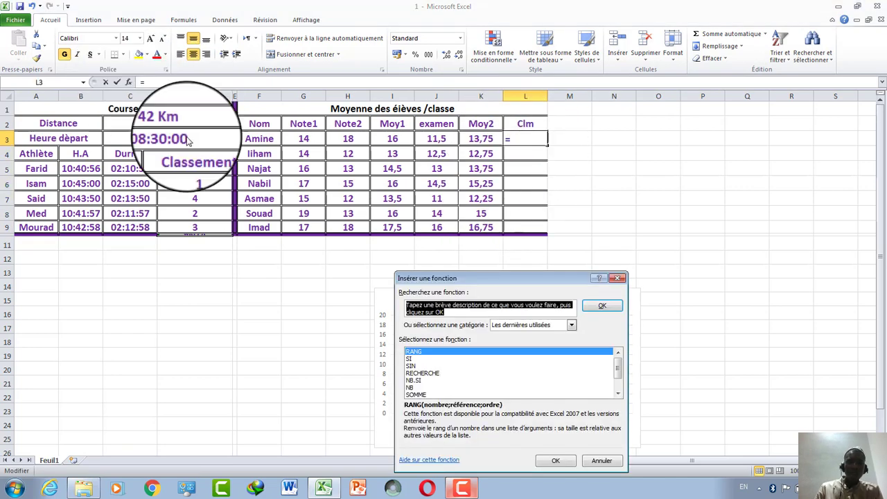
Rank Amine's Moy2 in L3 with RANG, number K3, reference K3:K9, order 0.
left_click(556, 460)
left_click(481, 138)
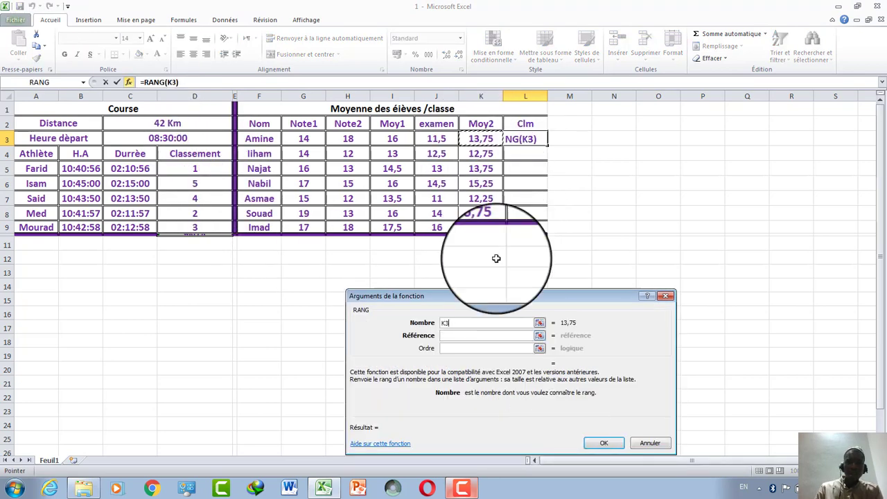
left_click(505, 335)
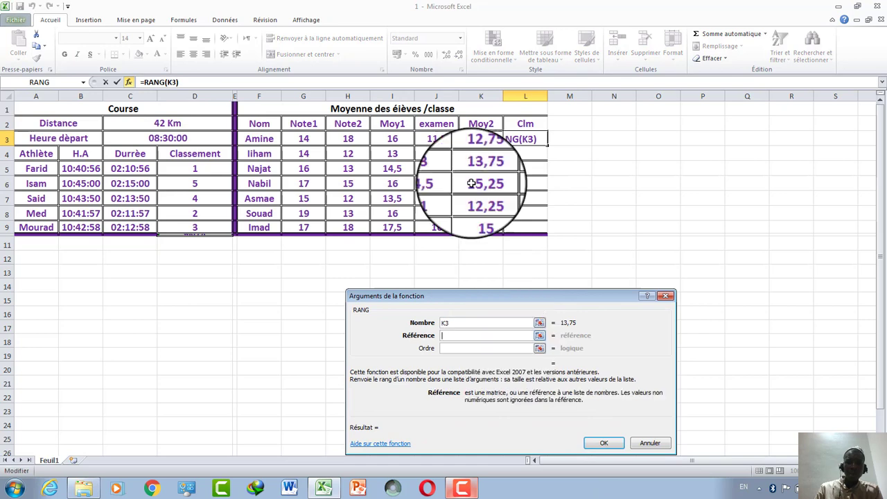
left_click_drag(481, 138, 481, 229)
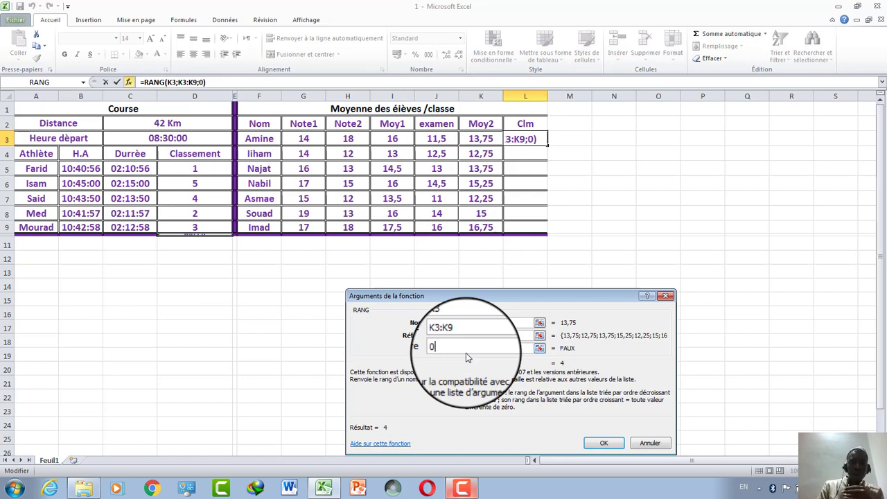
left_click(597, 443)
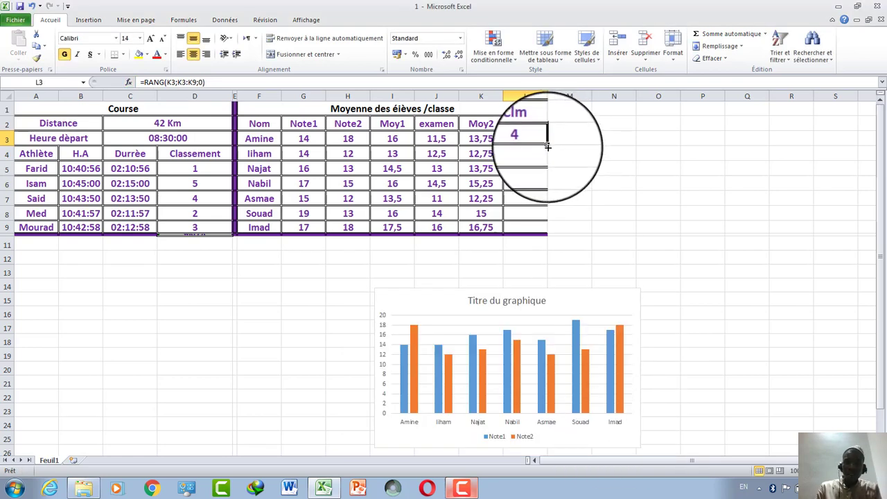
Copy the rank formula down to L9 and select the K3:K9 range in L3's formula.
left_click_drag(548, 146, 537, 235)
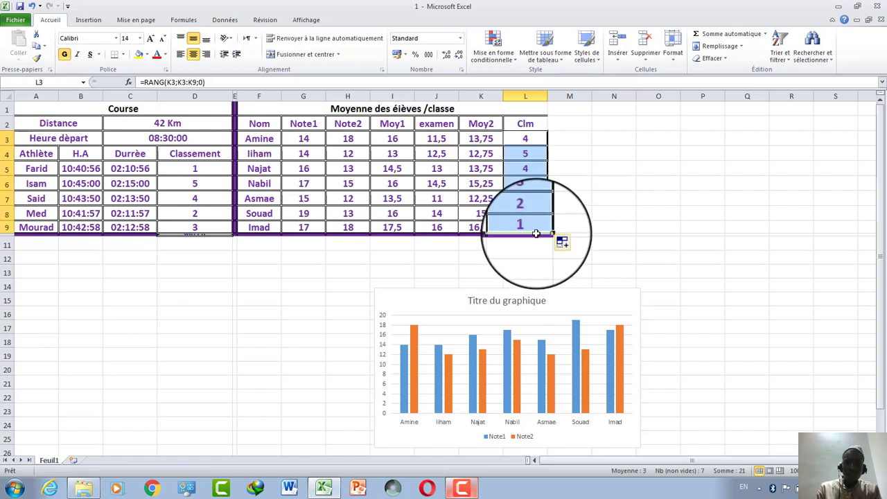
left_click(531, 227)
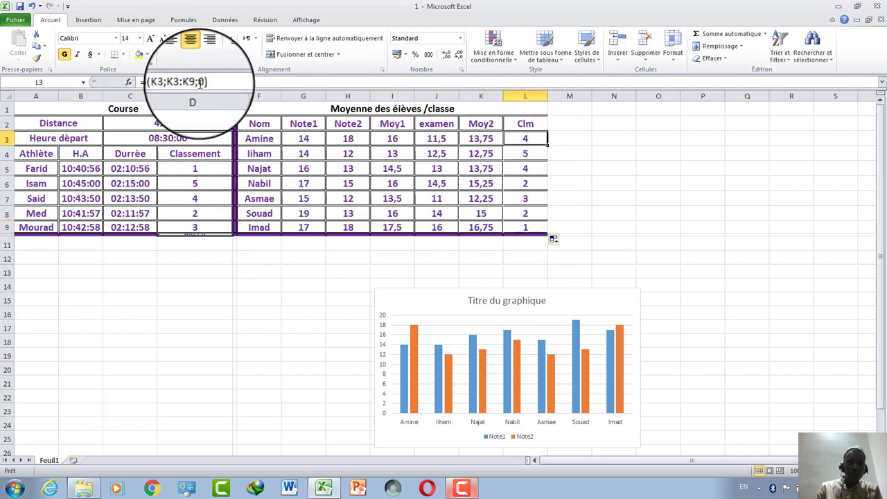
left_click_drag(199, 82, 177, 82)
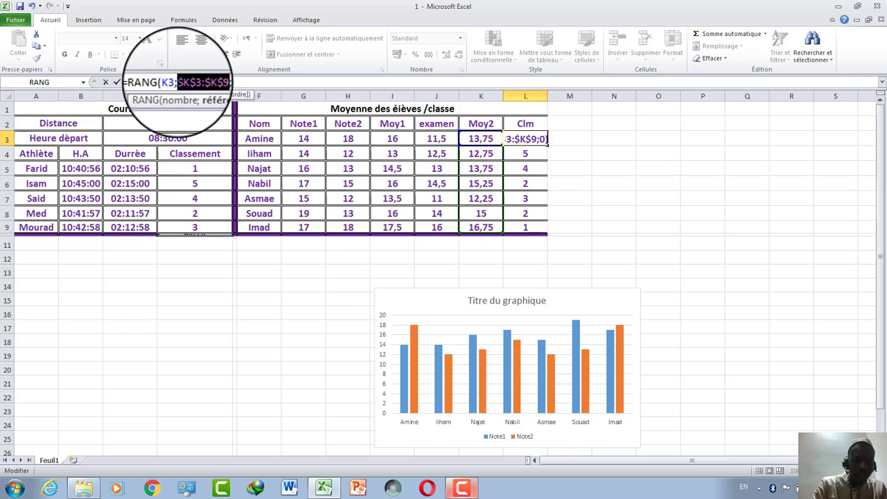
Commit =RANG(K3;$K$3:$K$9;0) and copy it down to L9, giving ranks 4, 6, 4, 2, 7, 3, 1.
key("Return")
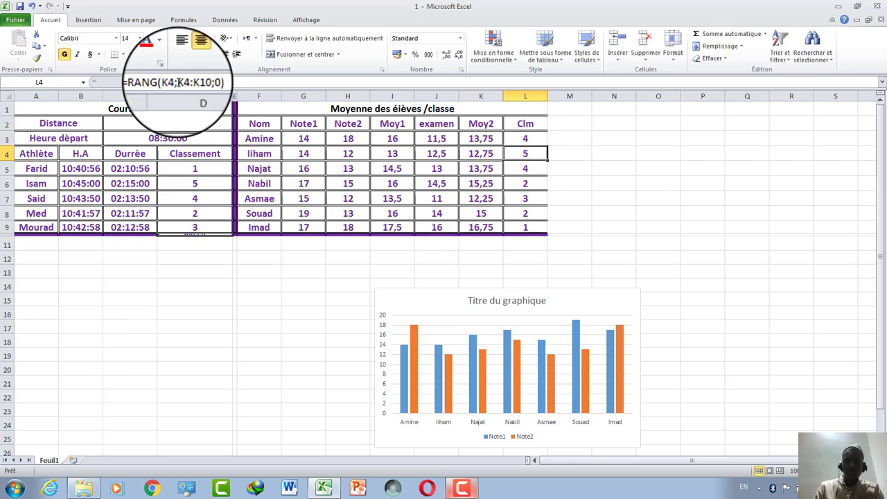
left_click(519, 137)
left_click_drag(547, 145, 542, 229)
left_click(573, 229)
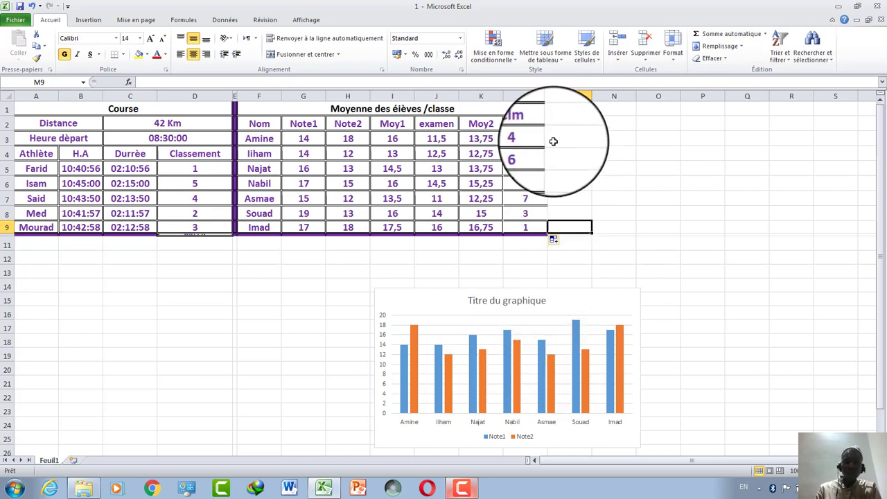
Cut the old column chart from the worksheet.
right_click(552, 337)
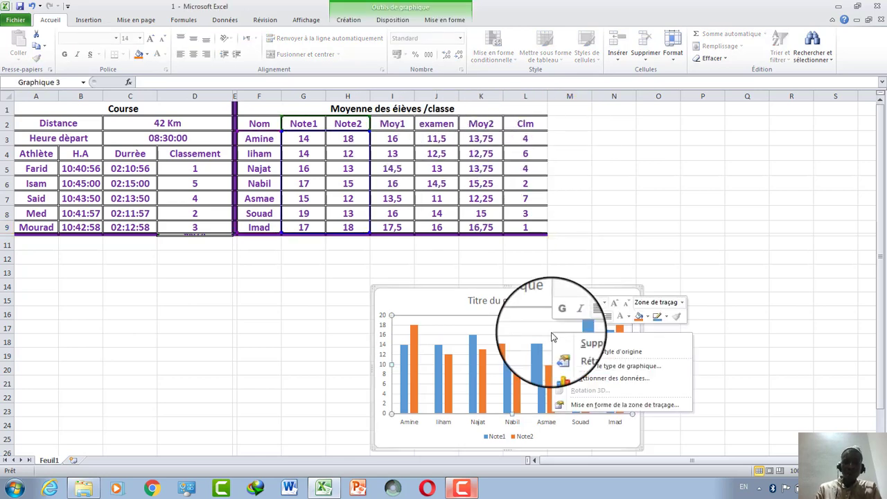
left_click(600, 344)
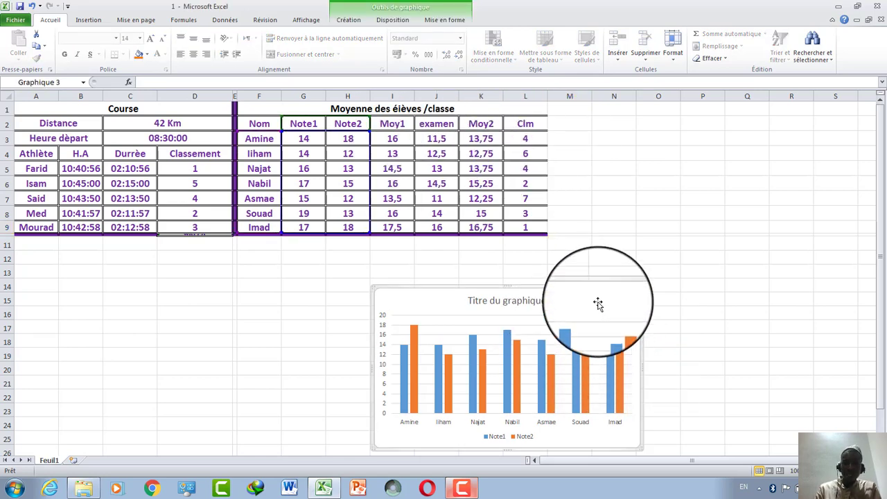
right_click(598, 303)
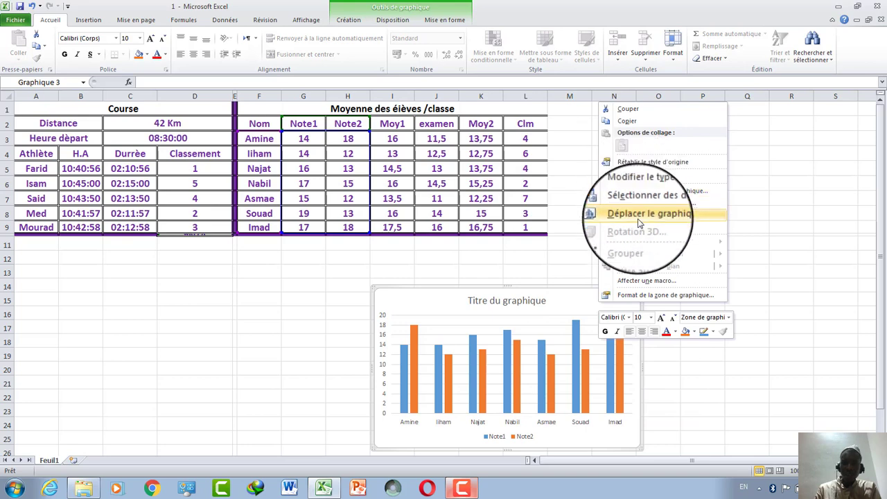
left_click(628, 109)
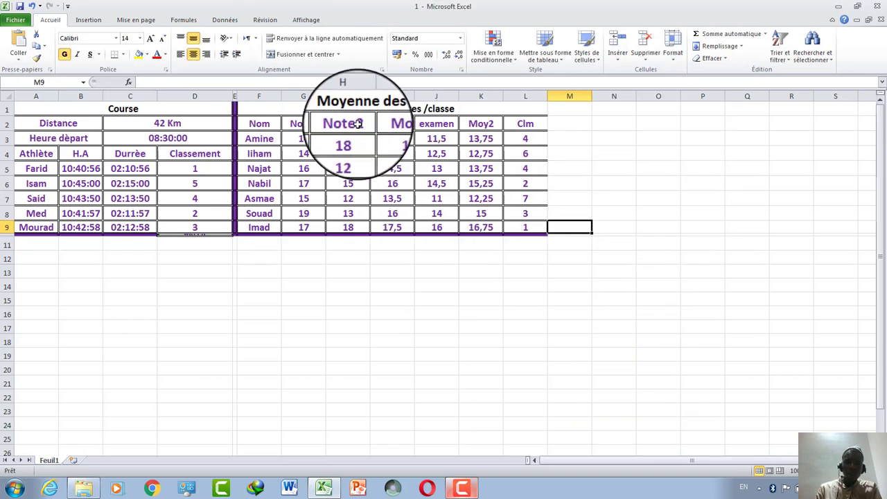
Insert a 3D cone column chart of Note1 and Note2 and place it under the table.
left_click_drag(359, 123, 304, 228)
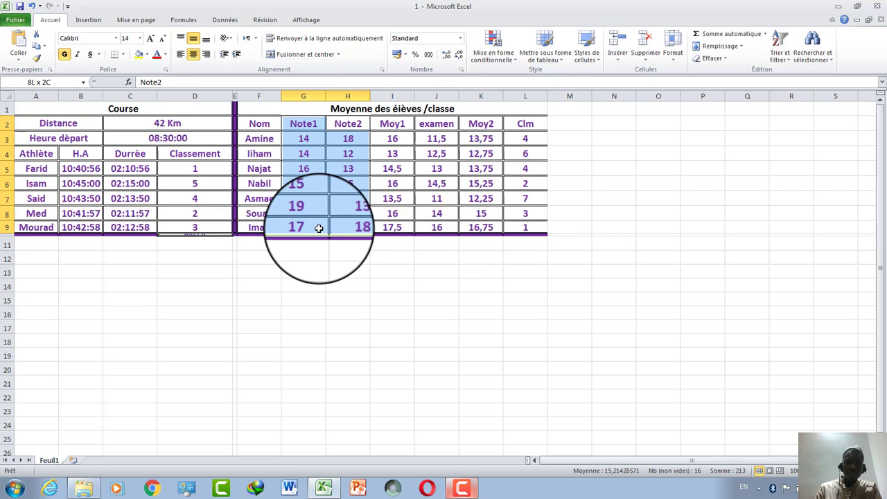
left_click(132, 21)
left_click(81, 20)
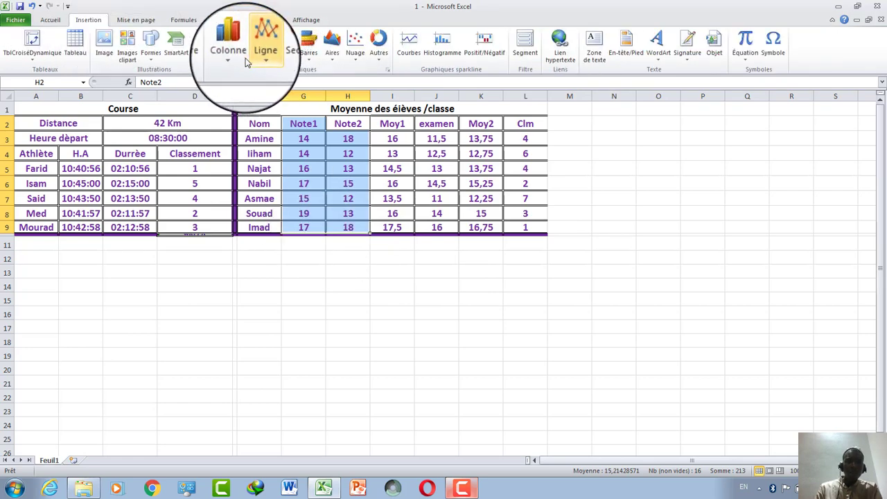
left_click(234, 54)
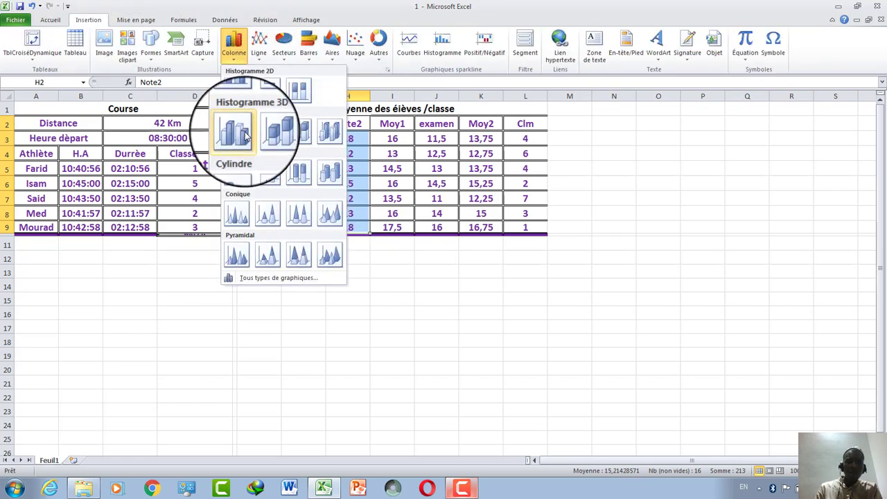
left_click(237, 210)
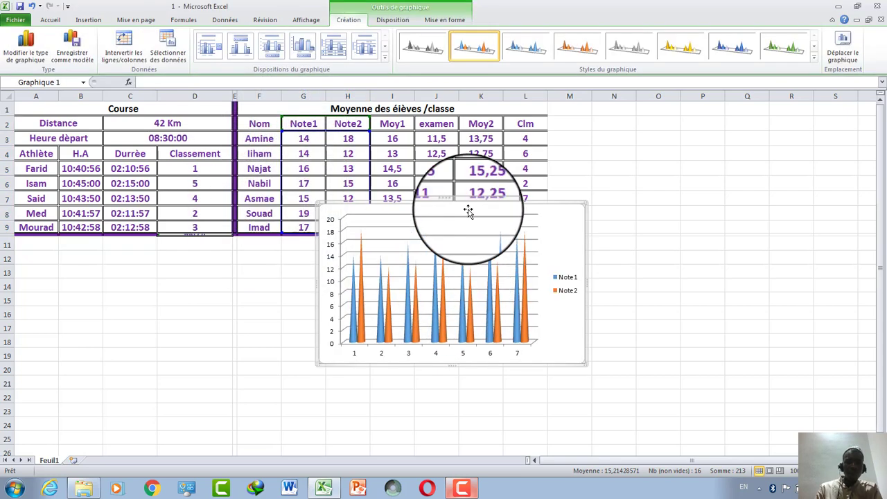
left_click_drag(487, 210, 426, 261)
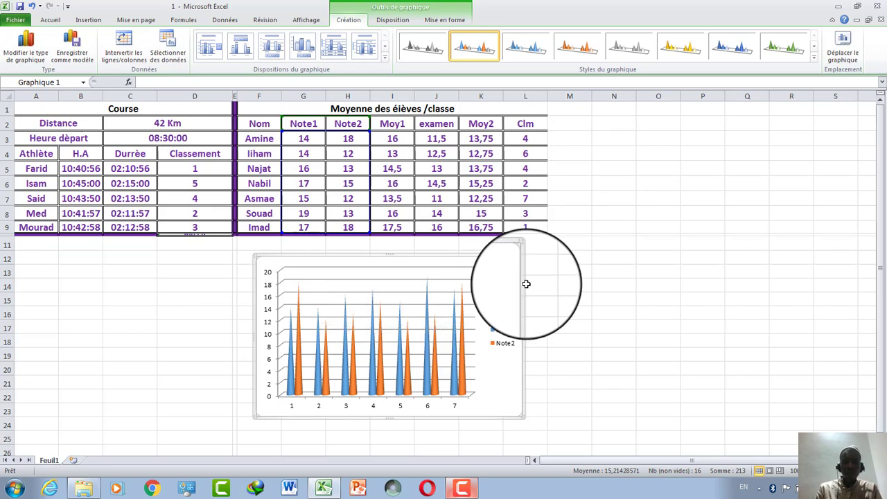
left_click(525, 286)
Save the workbook and move the cone chart right, beside the Moy2 and Clm columns.
left_click(15, 20)
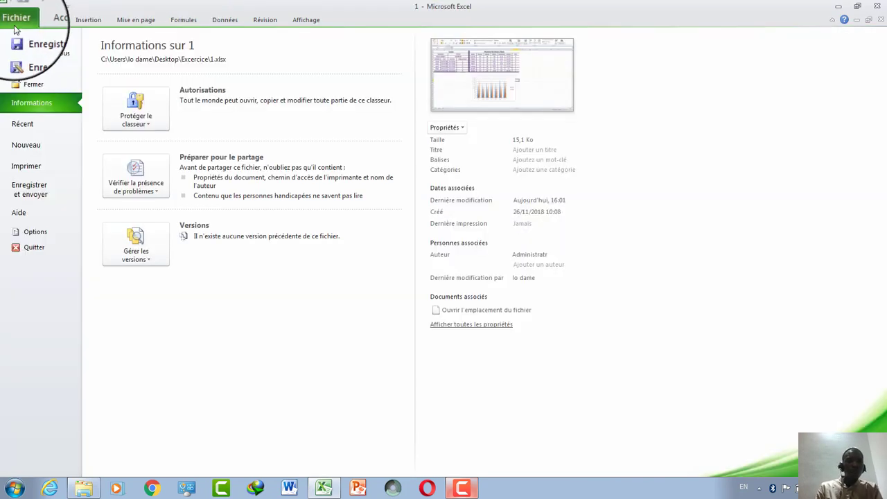
left_click(34, 35)
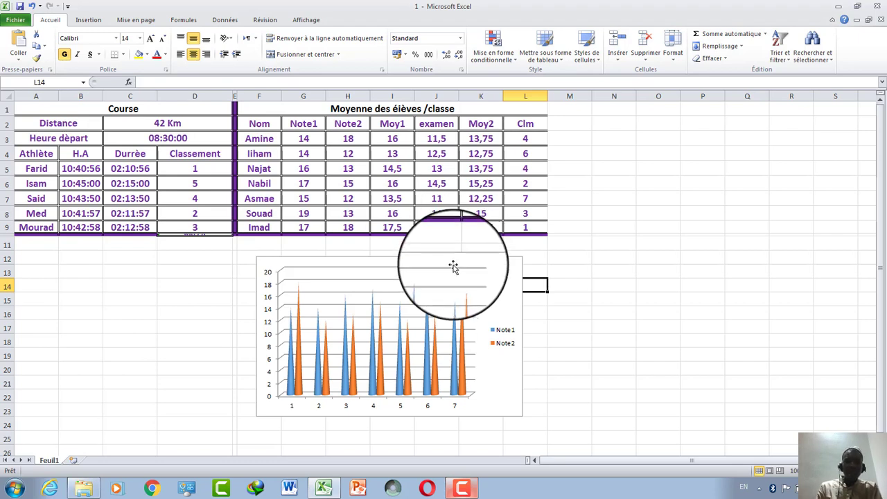
left_click_drag(453, 268, 711, 228)
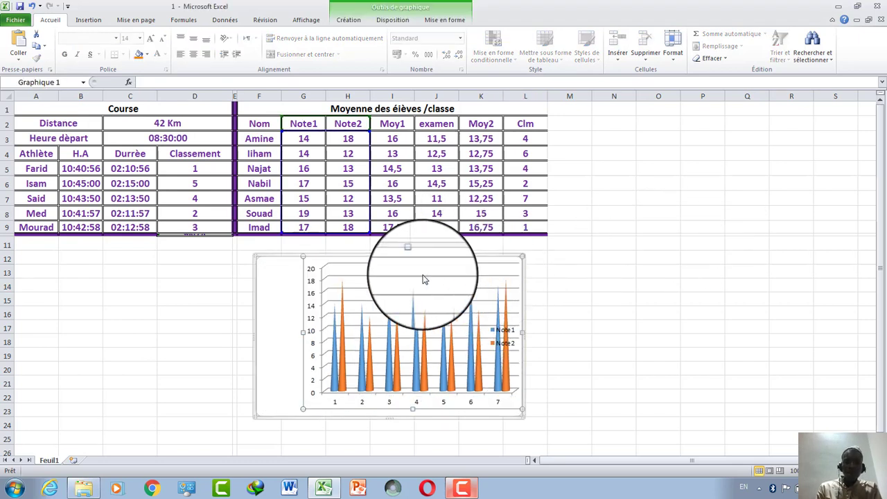
left_click_drag(263, 259, 528, 254)
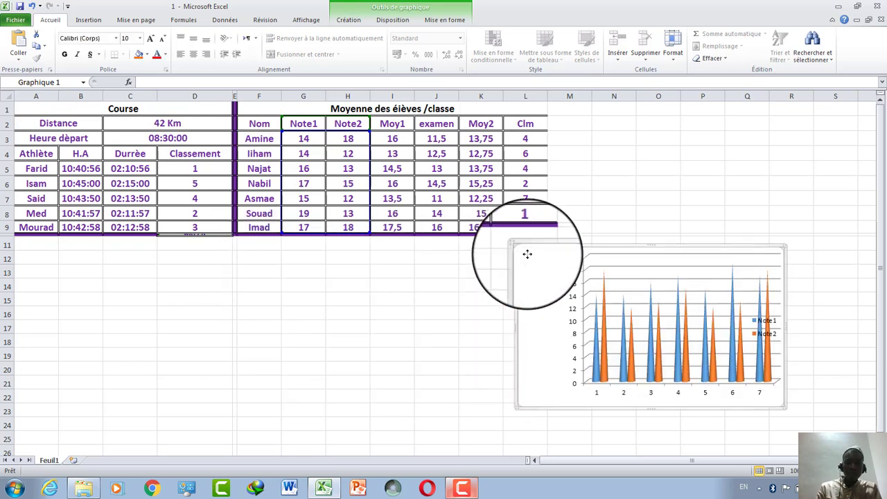
left_click(352, 296)
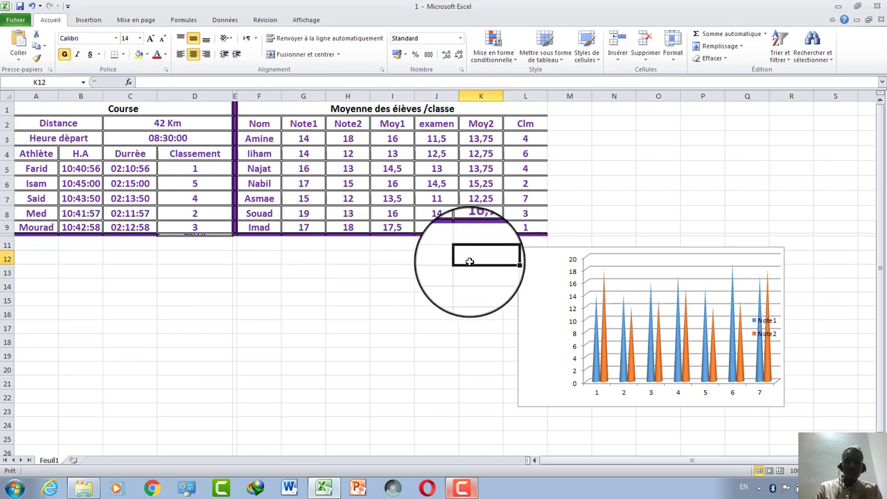
Enter =MAX(K3:K9) in K12 to show the highest Moy2 average, 16,75.
left_click(128, 82)
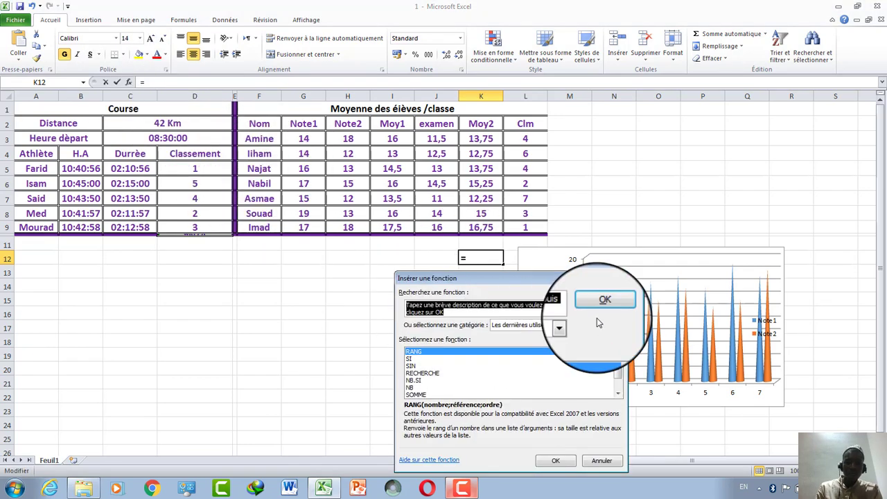
left_click(569, 325)
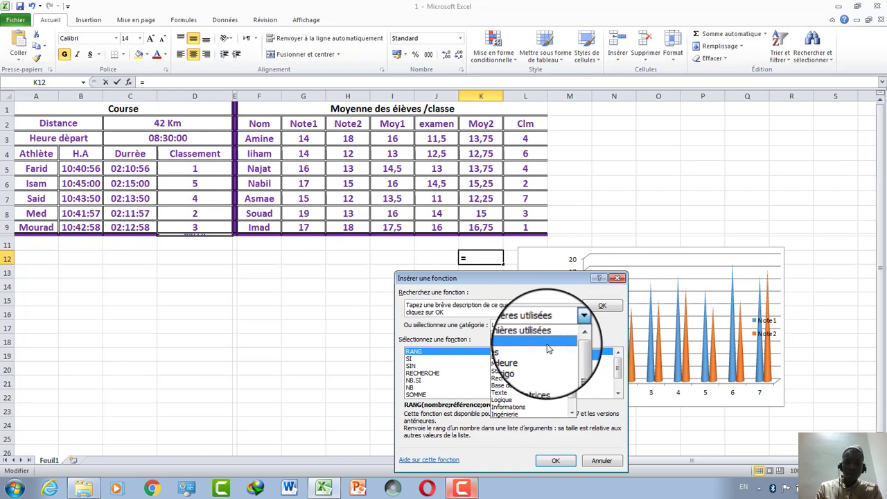
left_click(546, 343)
key("m")
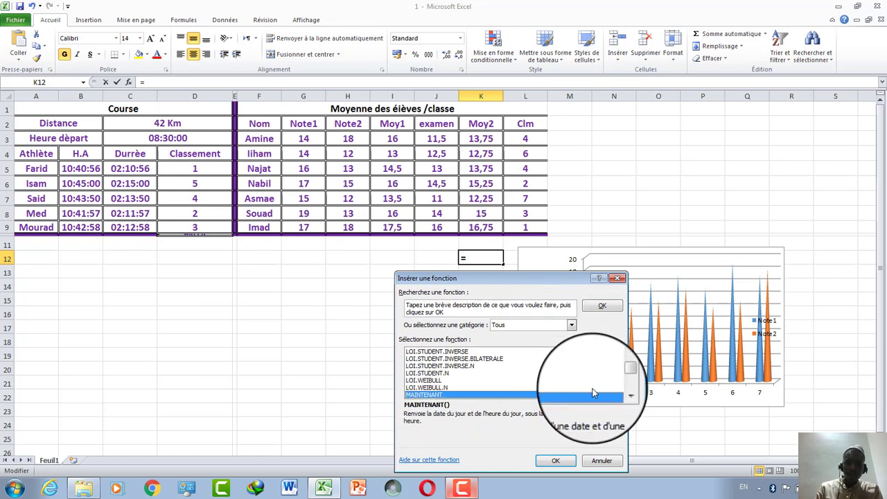
left_click(618, 395)
left_click(617, 395)
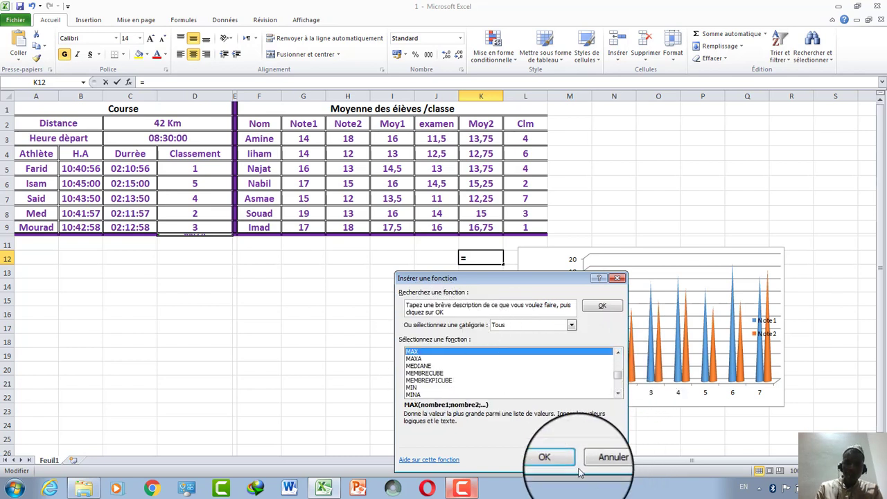
left_click(556, 463)
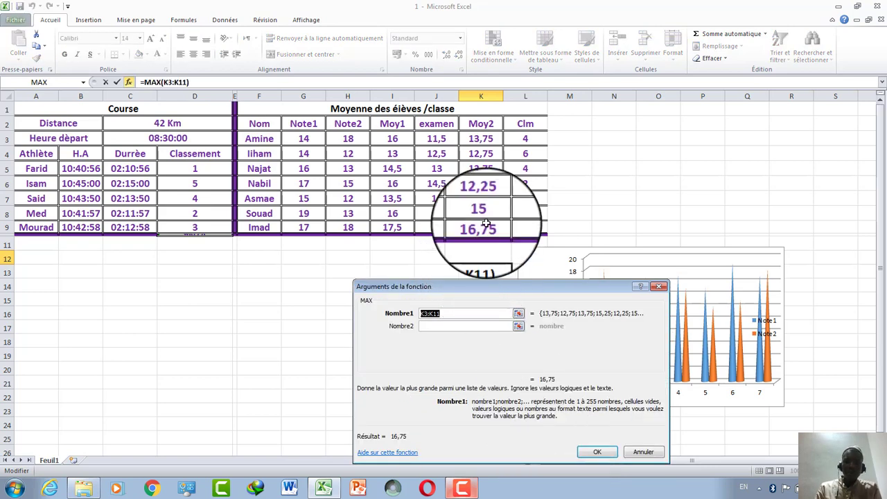
left_click_drag(488, 138, 481, 227)
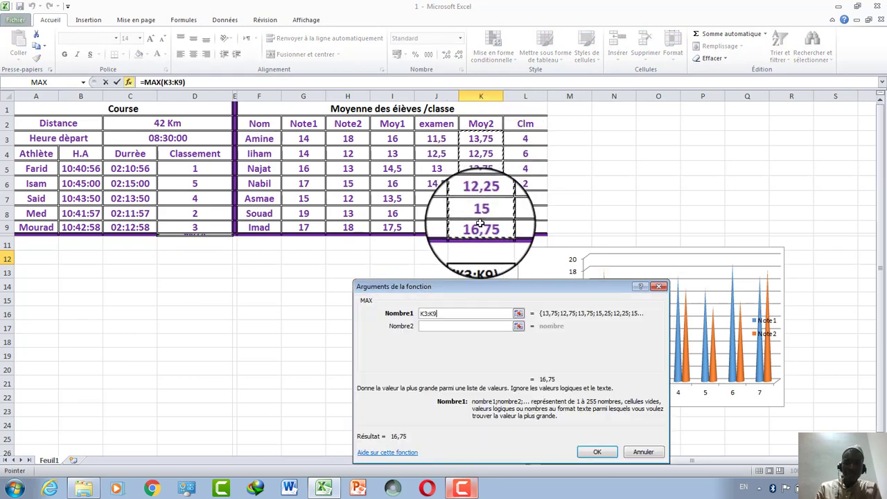
left_click(597, 452)
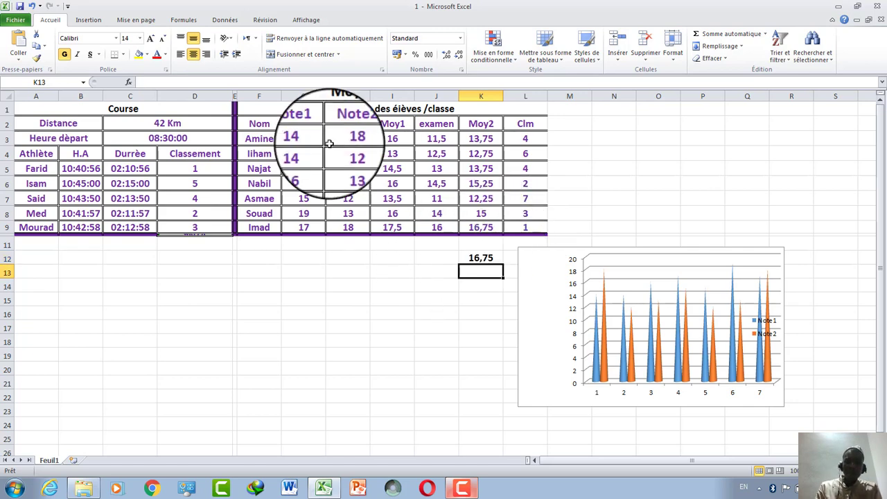
Enter =MIN(K3:K9) in K13 to show the lowest Moy2 average, 12,25.
left_click(129, 81)
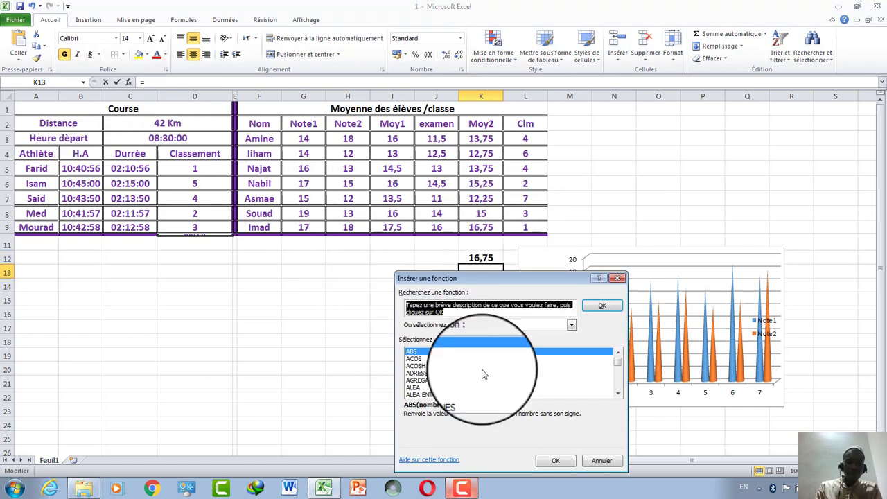
type("m")
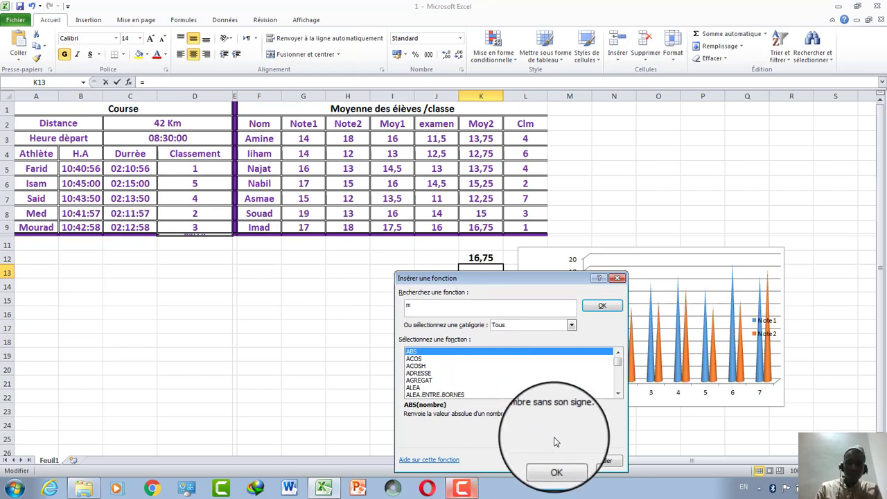
left_click(571, 325)
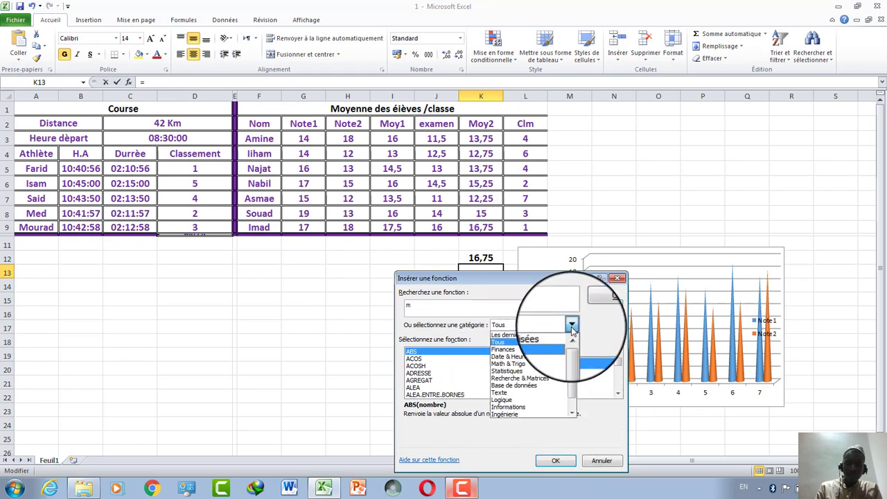
left_click(546, 344)
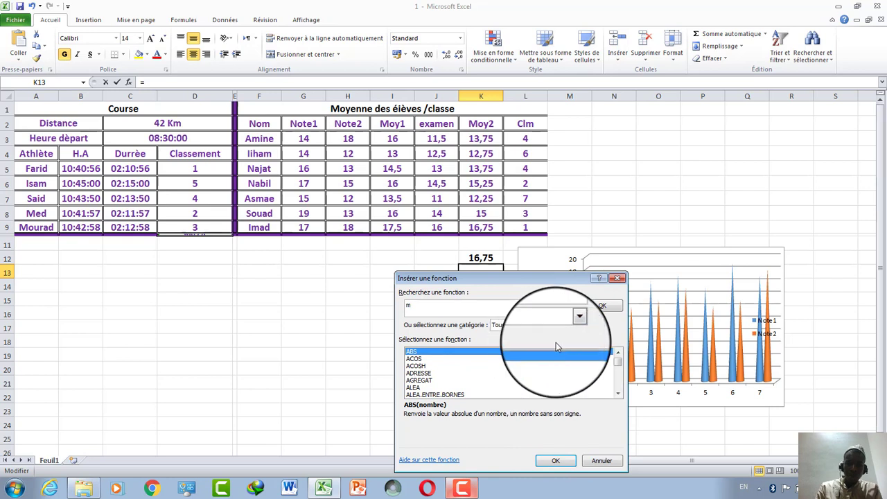
left_click(620, 387)
left_click_drag(618, 383, 619, 389)
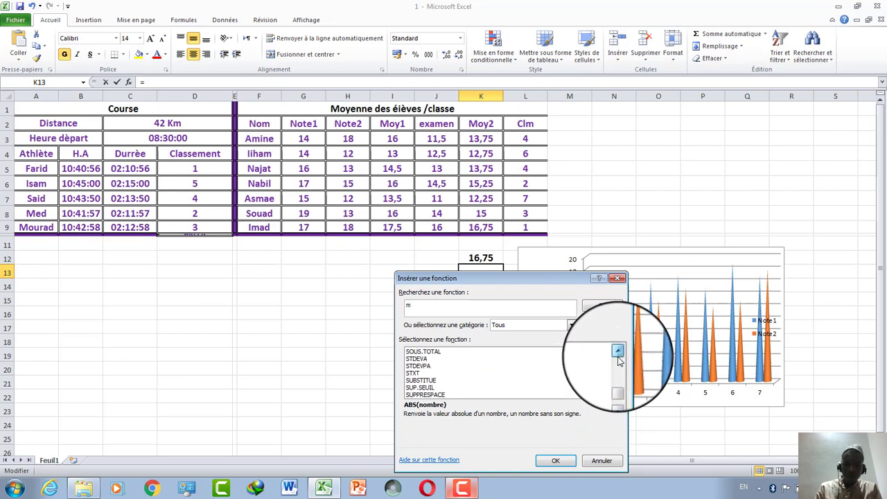
left_click_drag(619, 357, 619, 357)
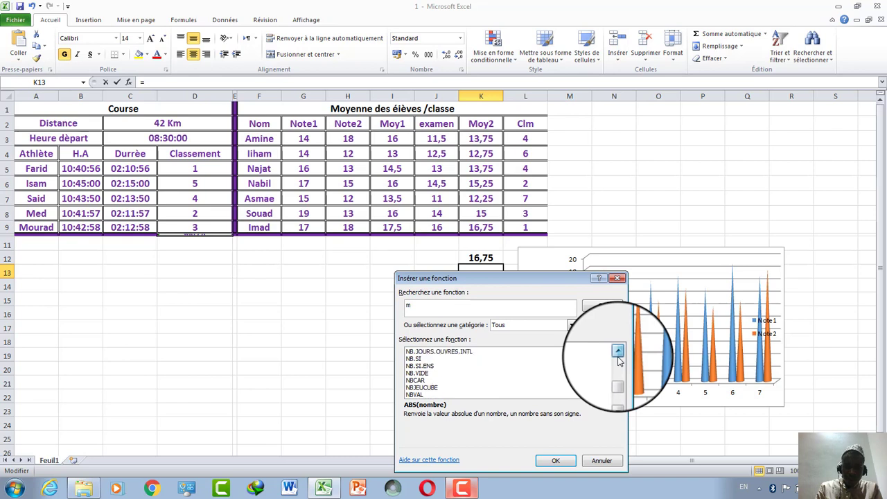
left_click_drag(619, 360, 619, 361)
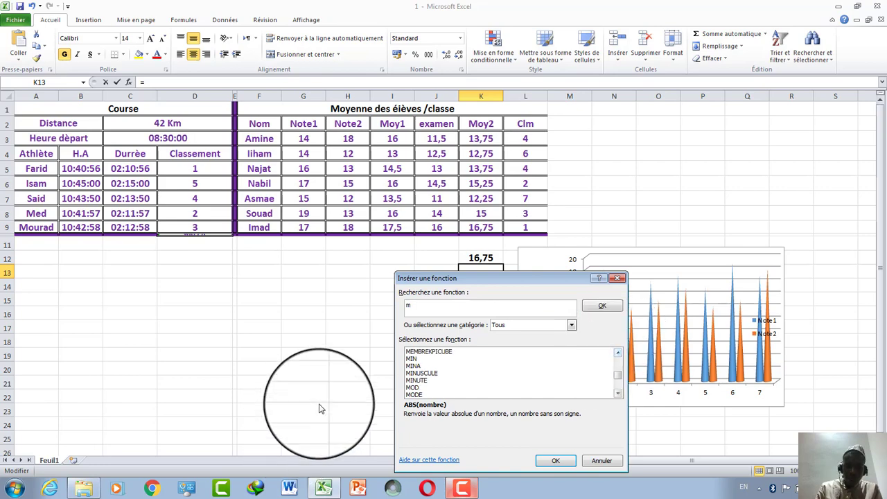
left_click(413, 358)
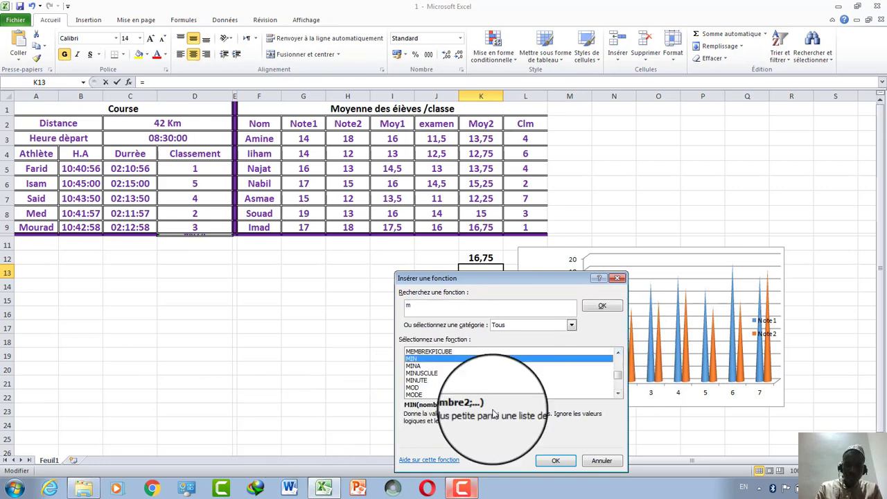
left_click(555, 461)
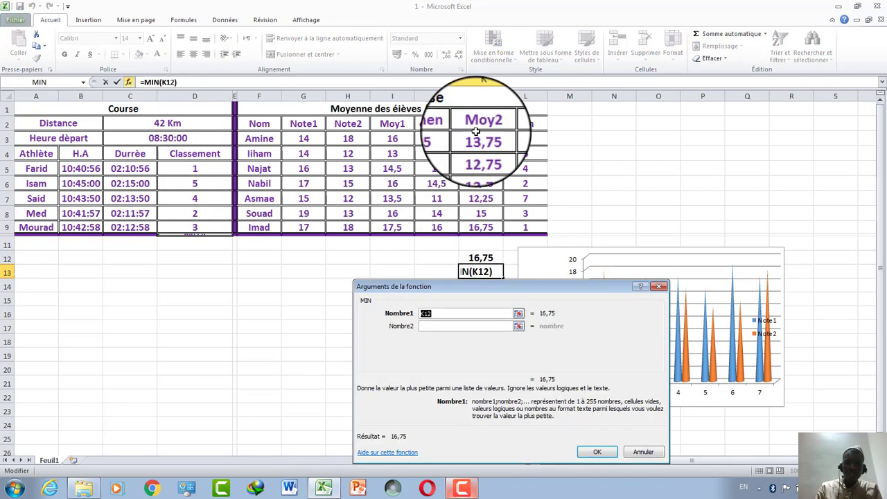
left_click_drag(480, 138, 477, 227)
key("Return")
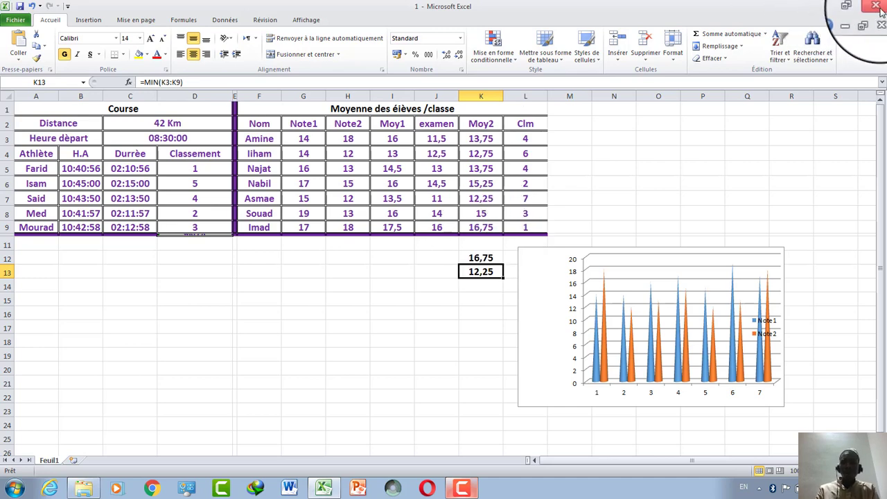
Save and close the grades workbook.
left_click(25, 25)
left_click(25, 25)
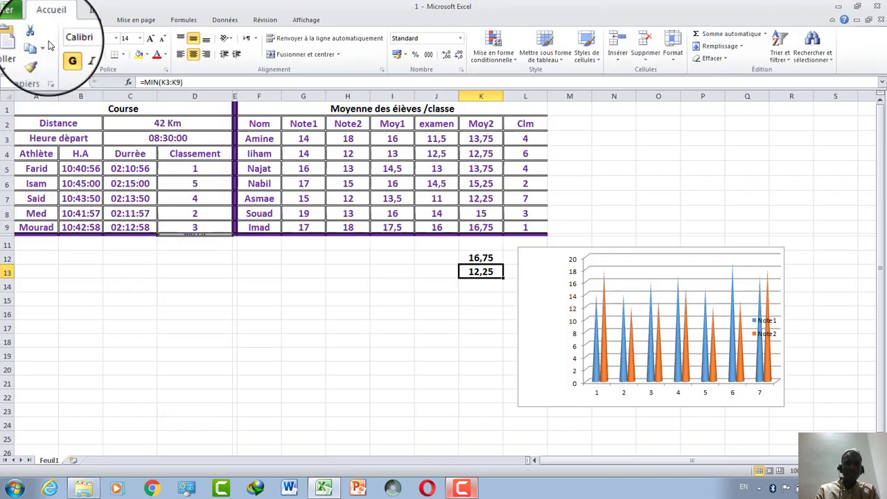
left_click(875, 8)
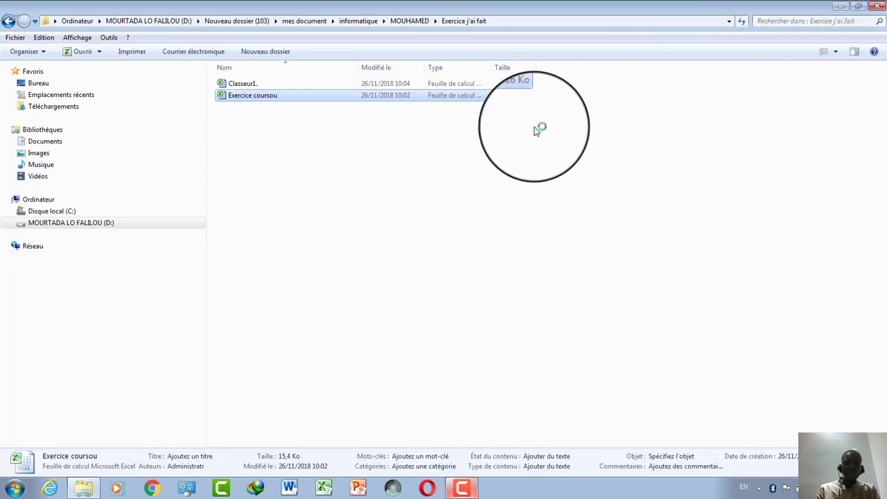
Open the Facture workbook from the Excercice folder on the desktop.
left_click(840, 7)
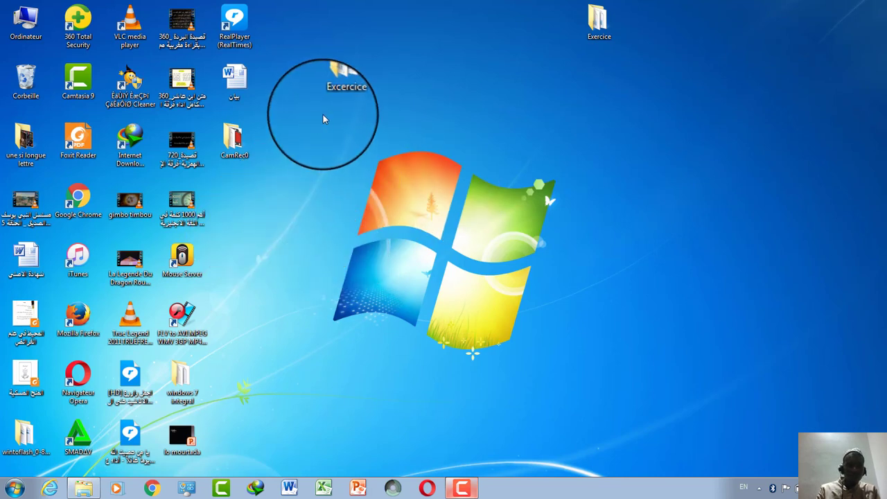
double_click(330, 96)
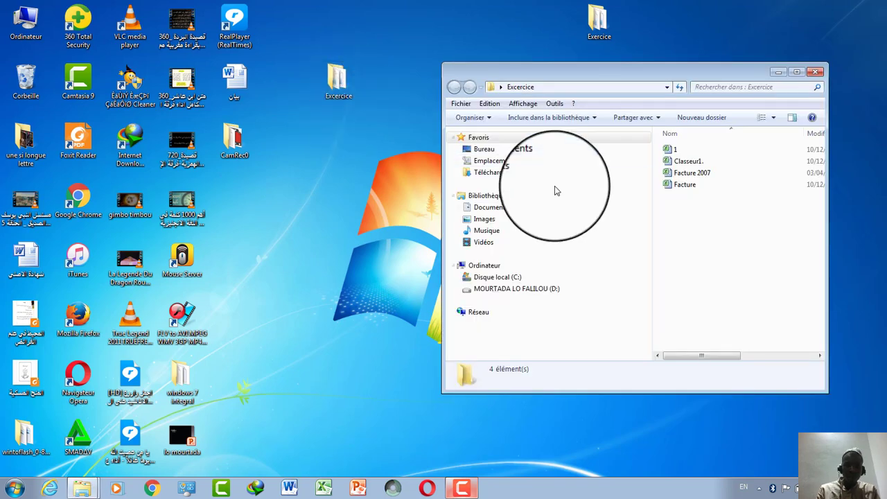
double_click(685, 188)
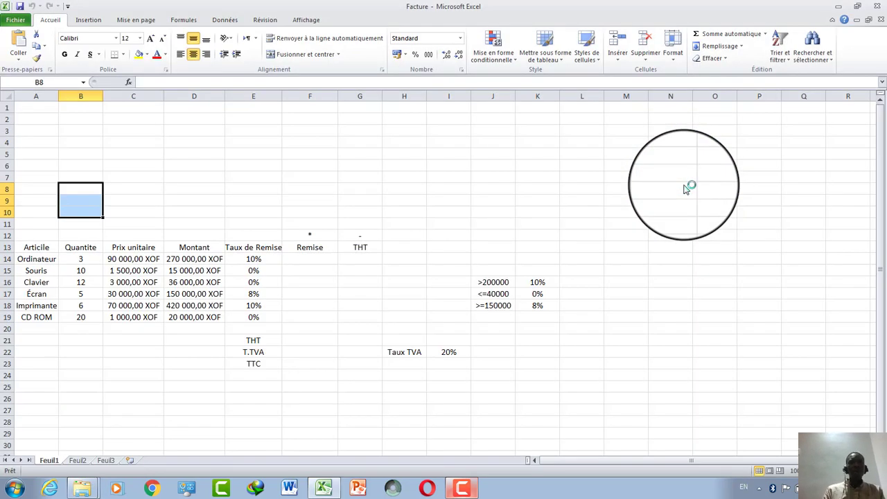
left_click(311, 251)
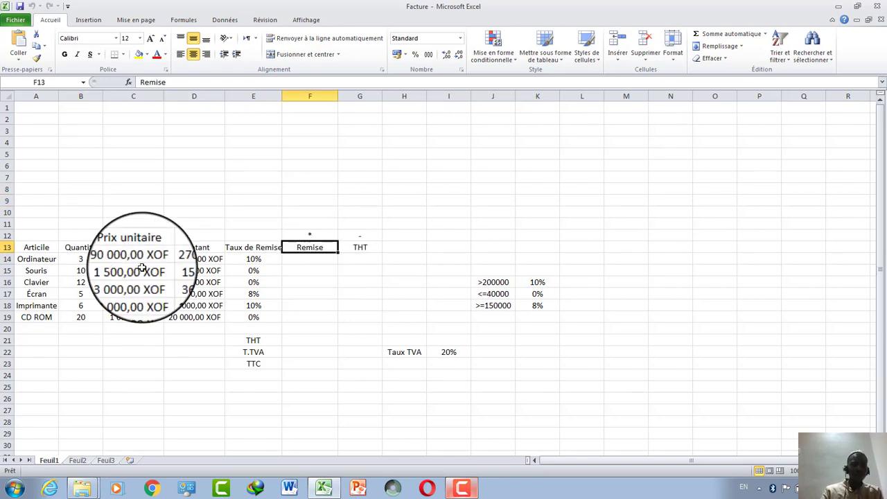
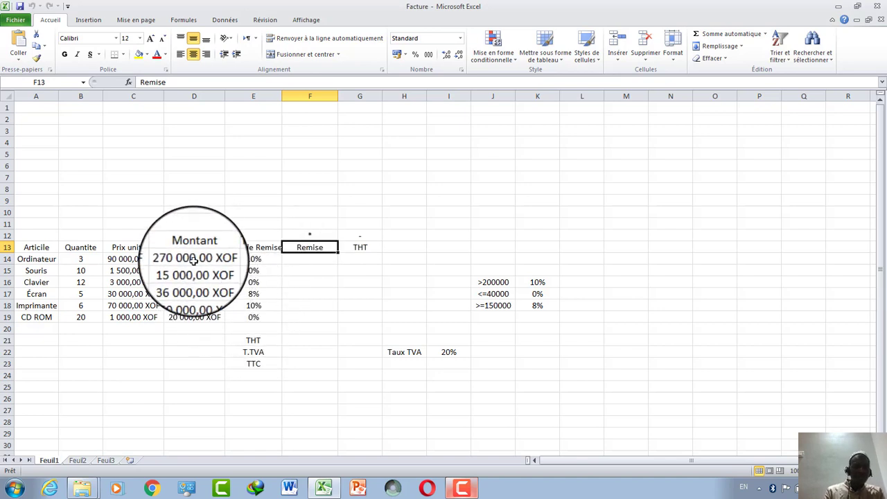
Clear the Montant values in D14:D19 and enter =B14*C14 in D14.
left_click_drag(191, 258, 189, 316)
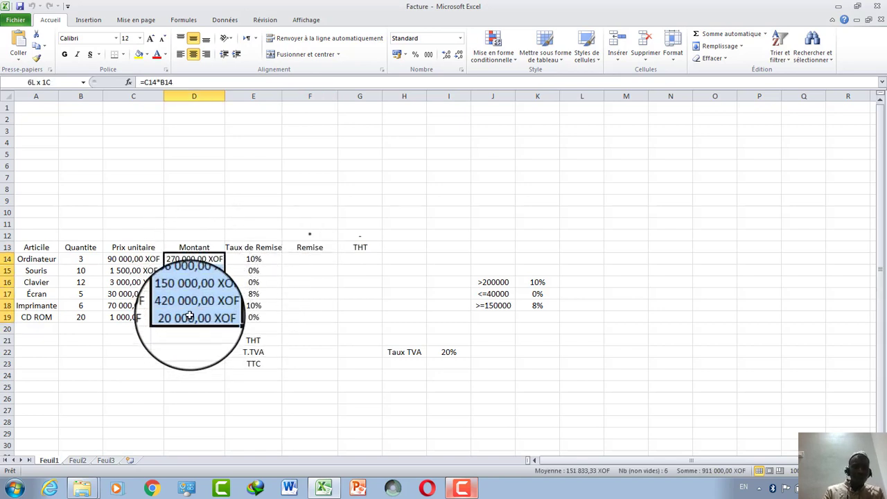
key("Delete")
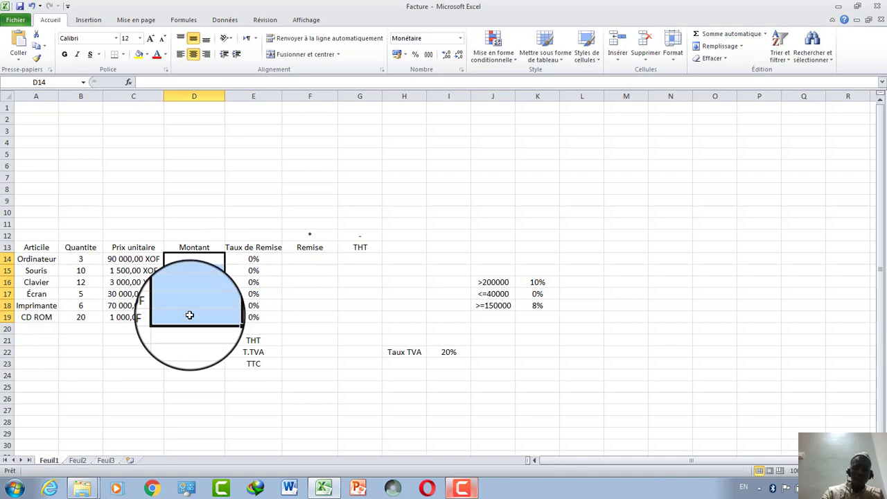
left_click(199, 366)
left_click(188, 258)
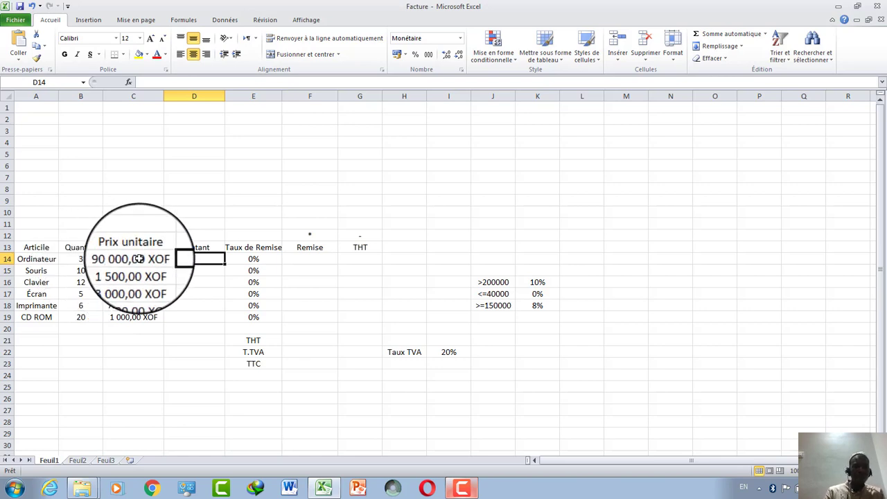
type("=")
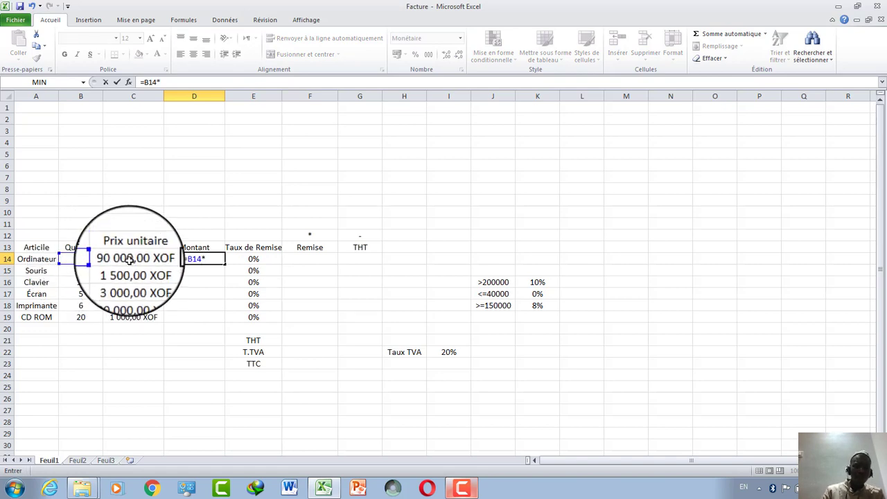
key("Return")
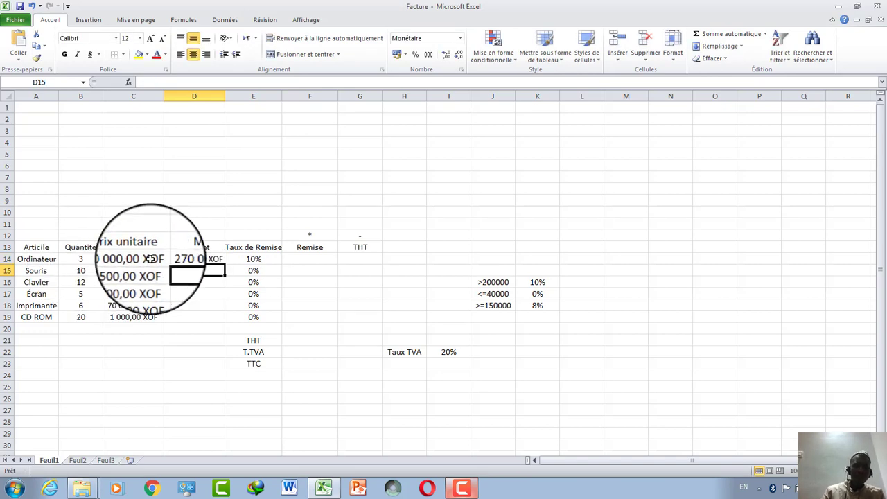
Copy the D14 quantity-times-price formula down to D19, e.g. 270 000,00 XOF for Ordinateur.
left_click(198, 258)
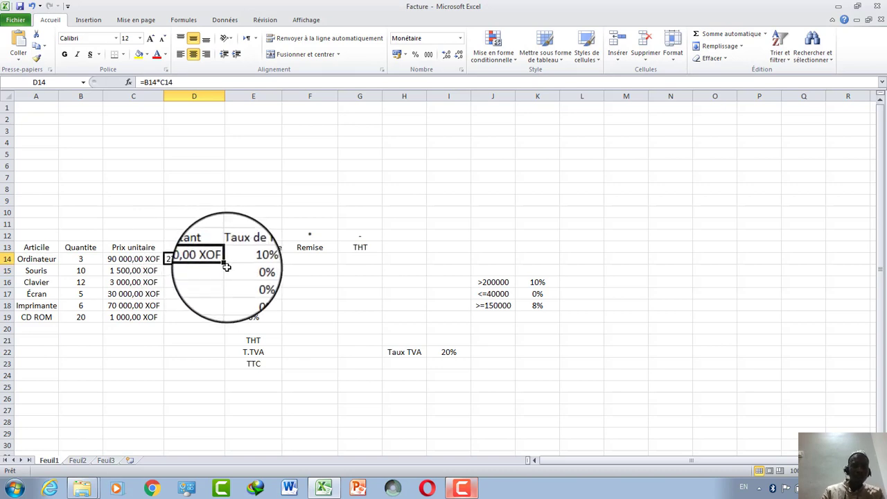
left_click_drag(223, 266, 222, 319)
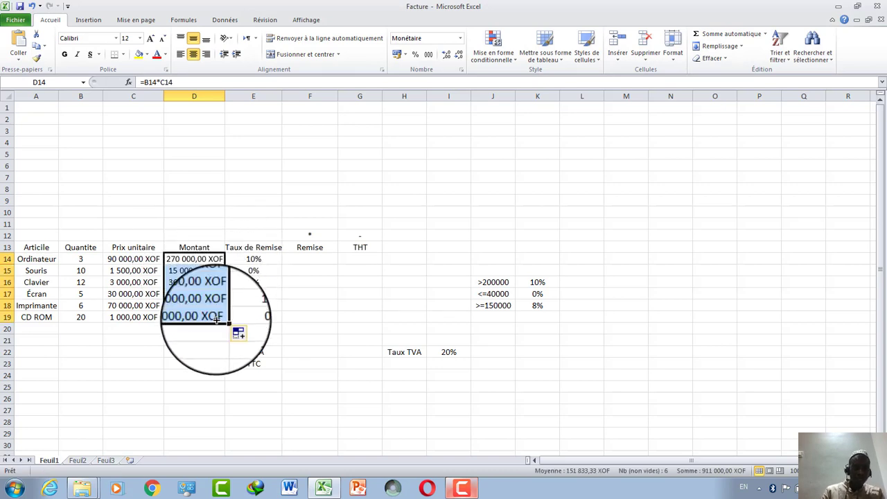
left_click(219, 317)
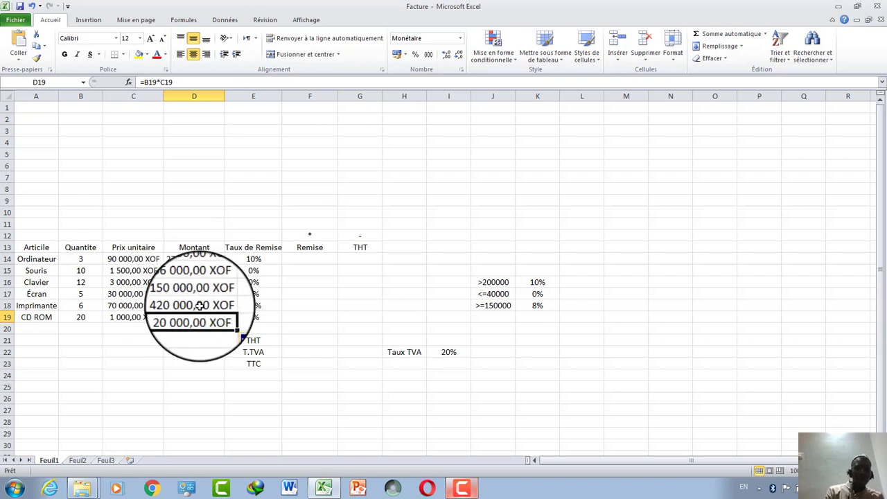
left_click(284, 263)
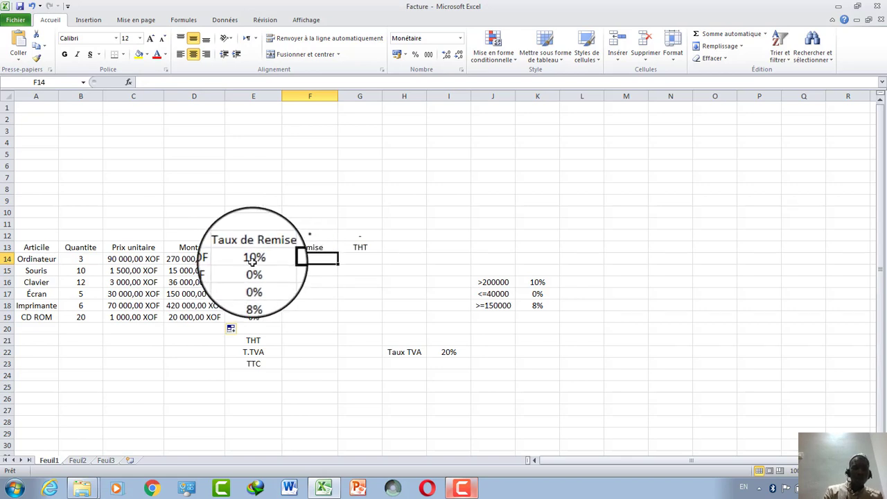
Clear E14:E19 and begin =SI(D14>=200000;K16; in E14 with a nested SI.
left_click_drag(254, 259, 256, 312)
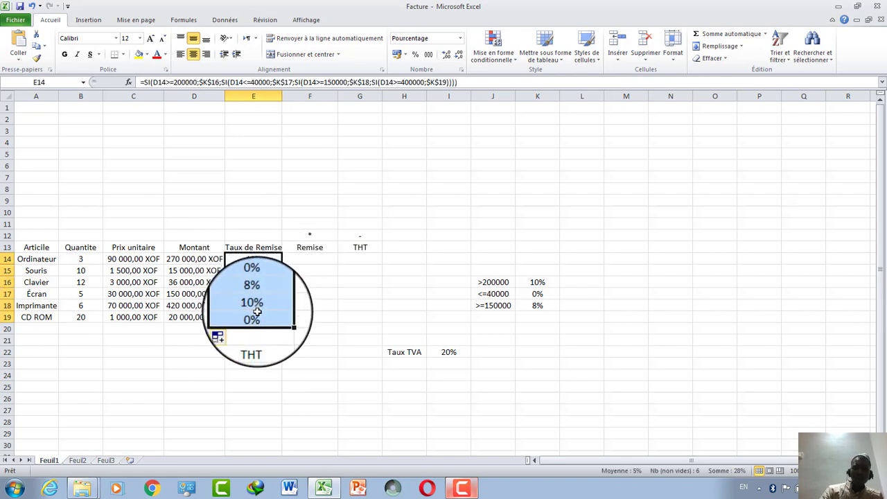
key("Delete")
left_click(251, 259)
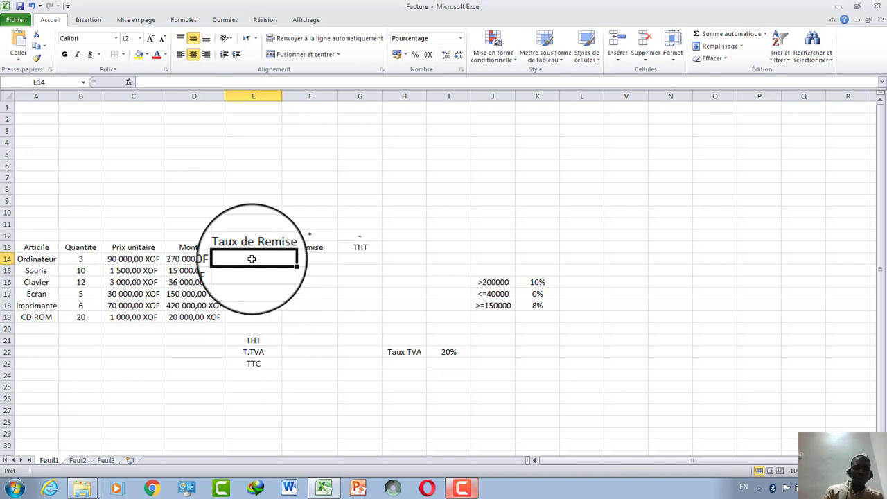
type("=s")
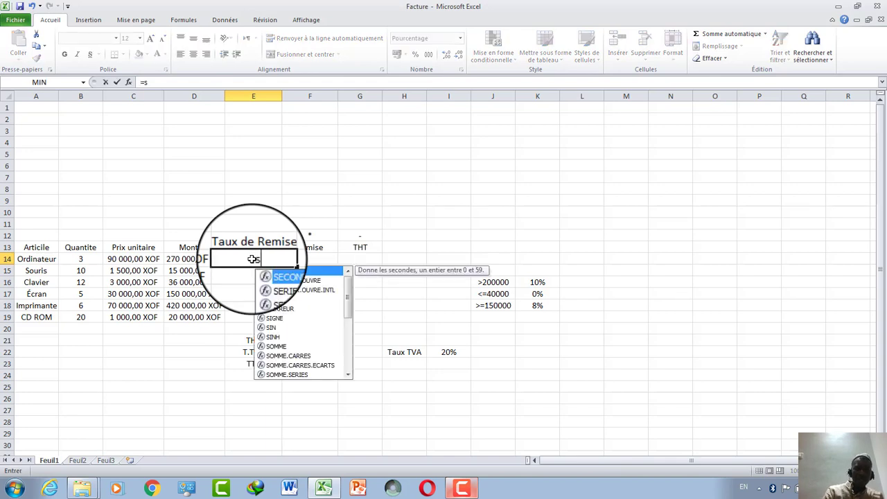
double_click(278, 298)
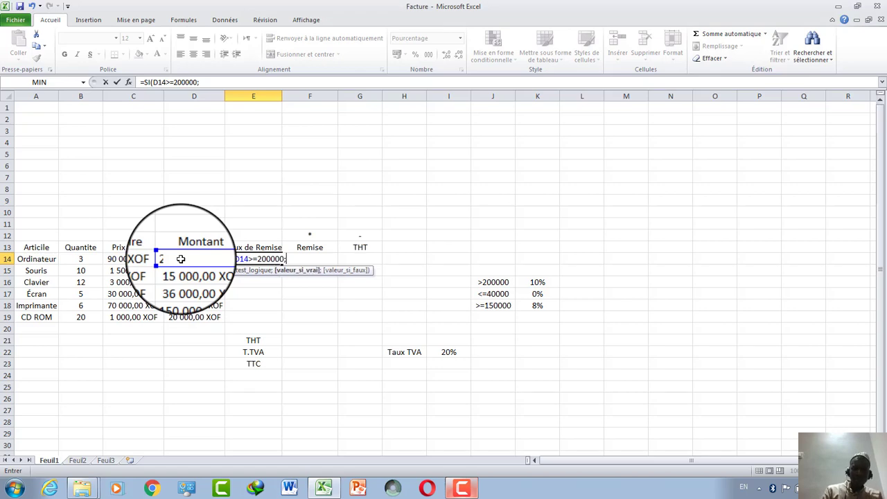
left_click(537, 282)
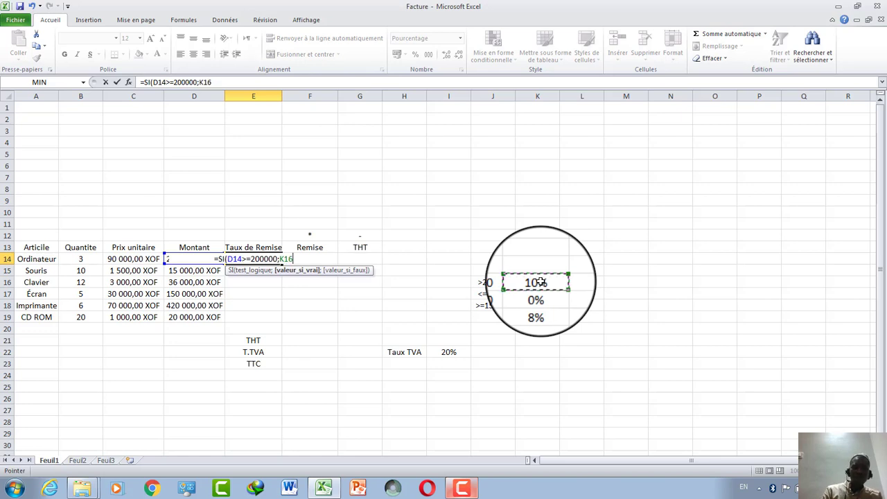
type(";si")
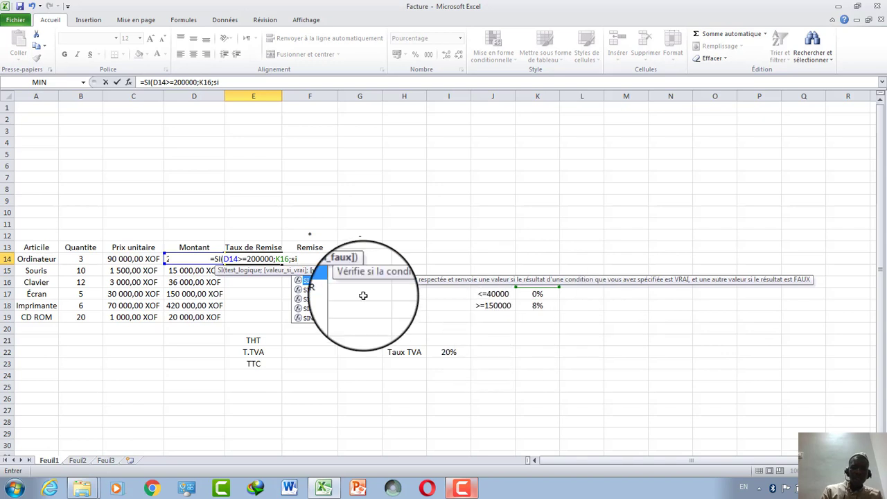
double_click(324, 282)
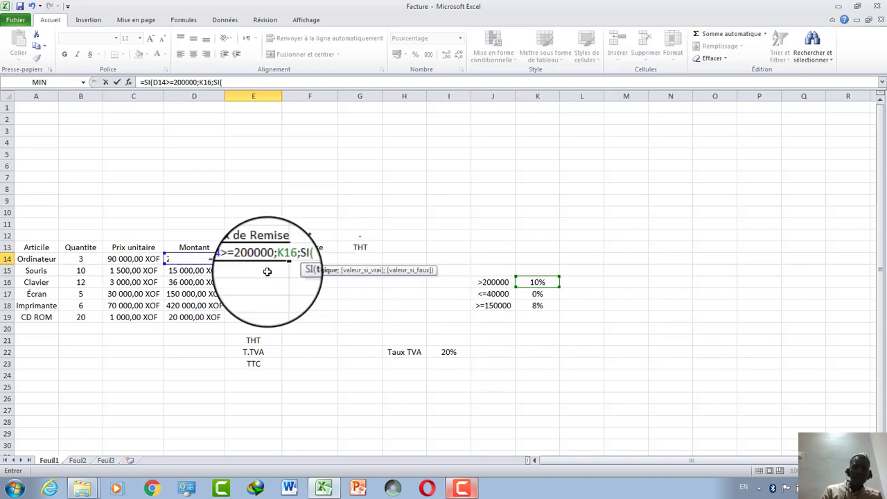
Give the nested SI the condition D14<=K17.
left_click(229, 82)
type("D1")
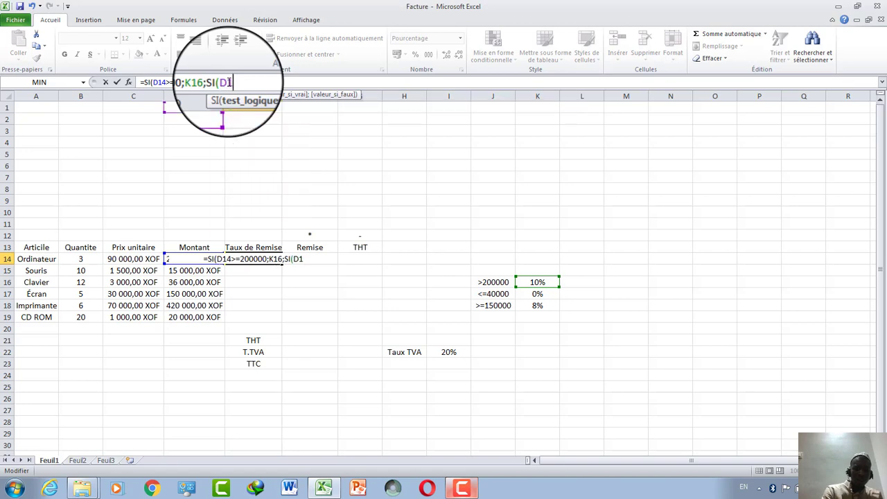
type("4>")
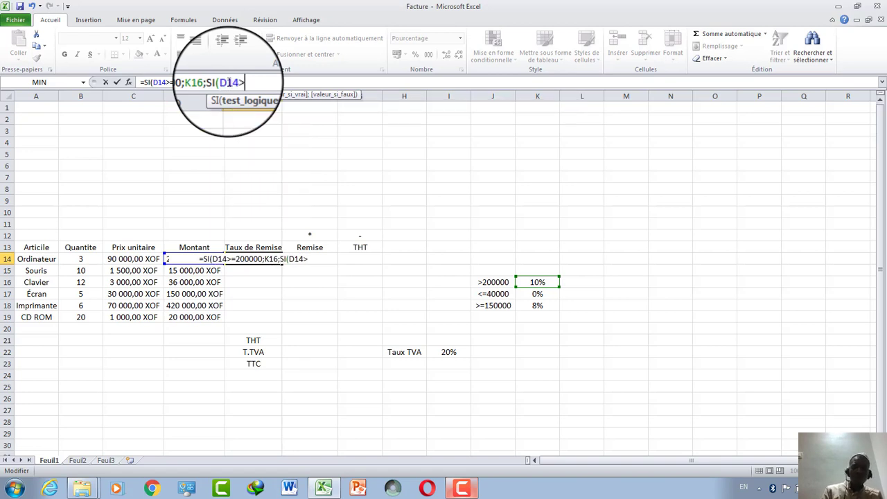
type("=")
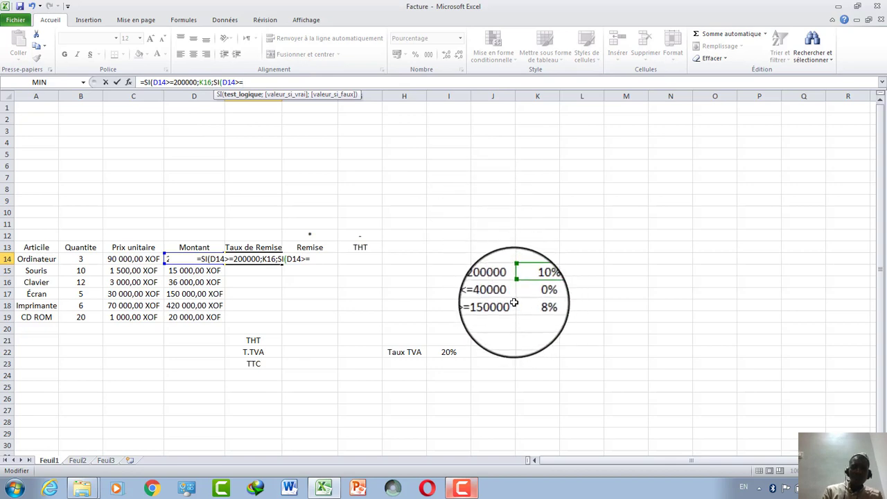
key("BackSpace")
key("BackSpace")
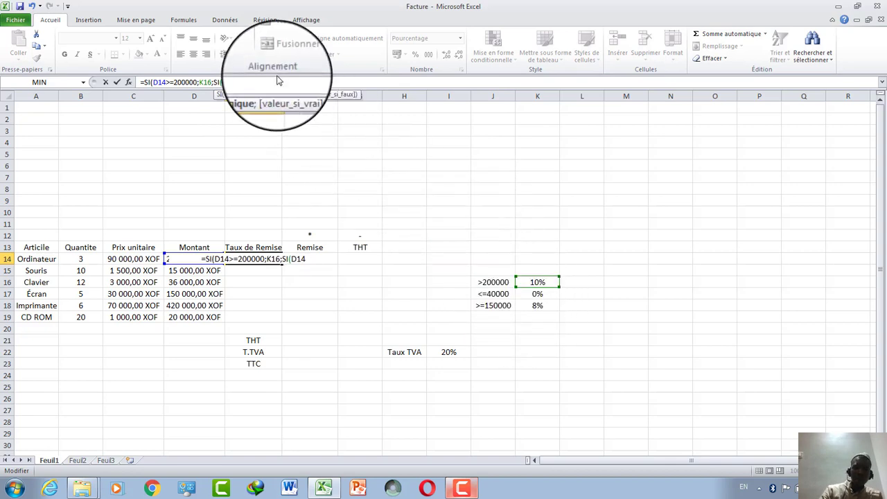
type("<")
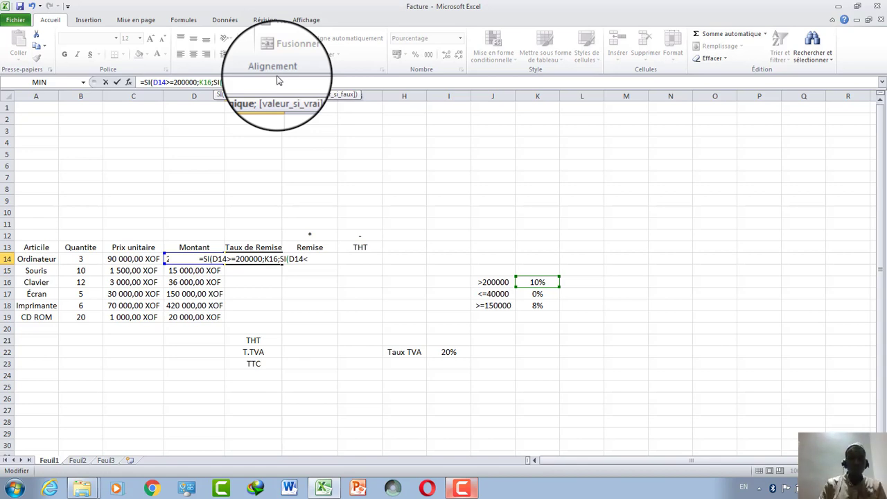
type("=")
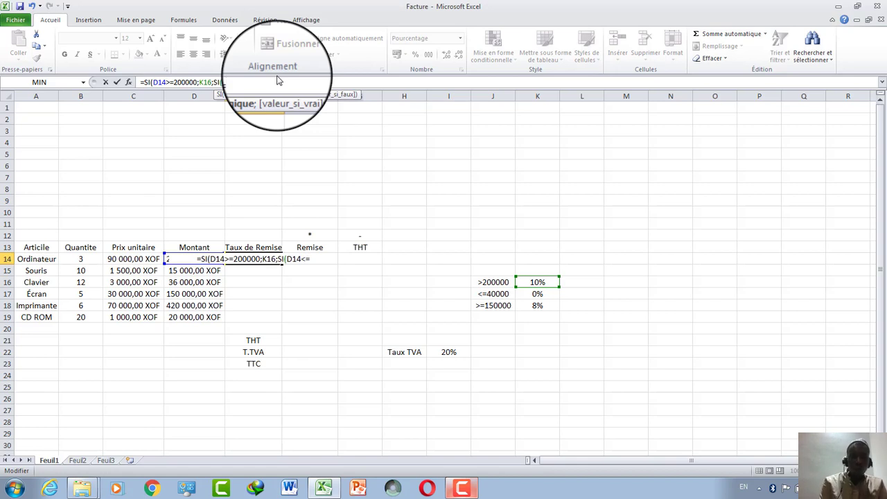
type("0")
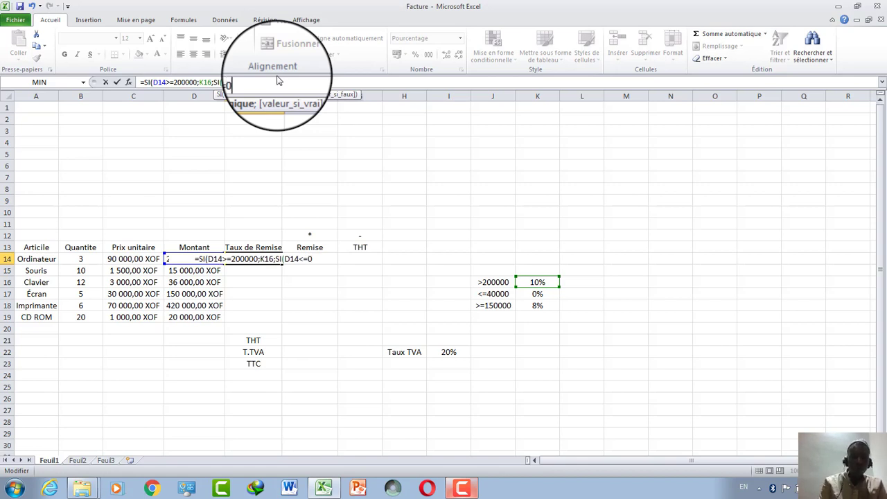
key("BackSpace")
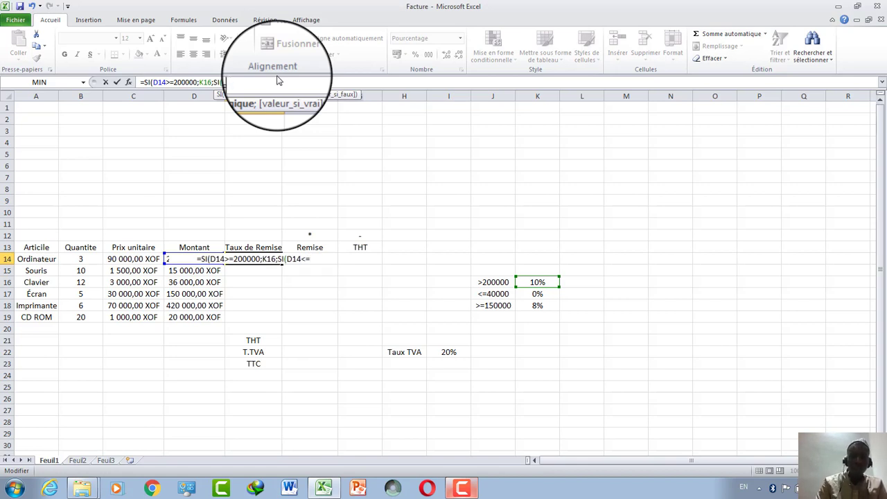
left_click(545, 296)
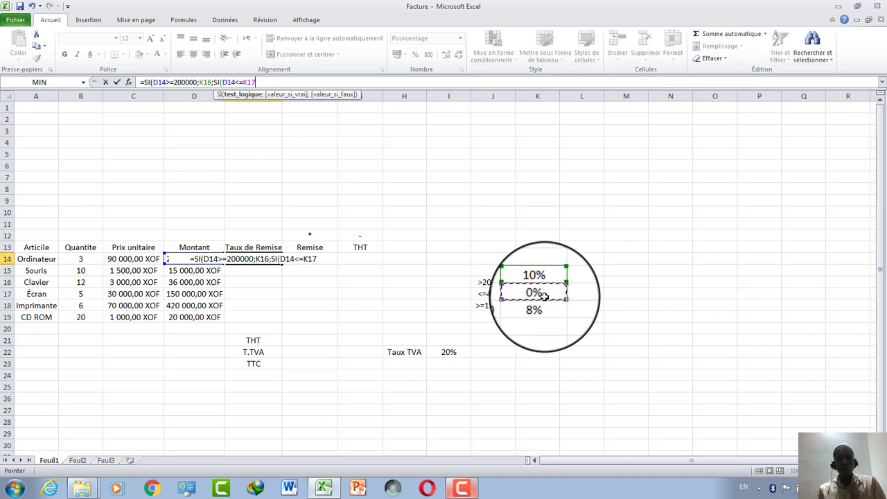
left_click(329, 83)
Add a third SI testing D14>=150000 that returns K18, then close the parentheses with )).
type(";")
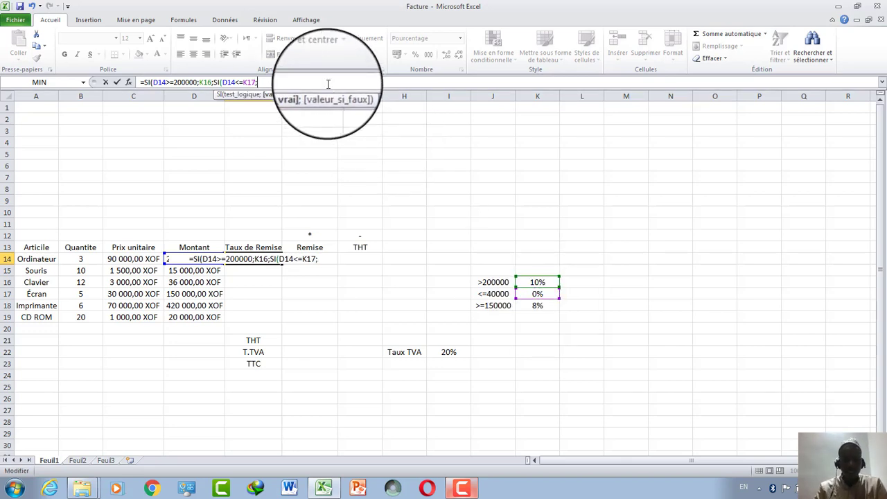
type("si")
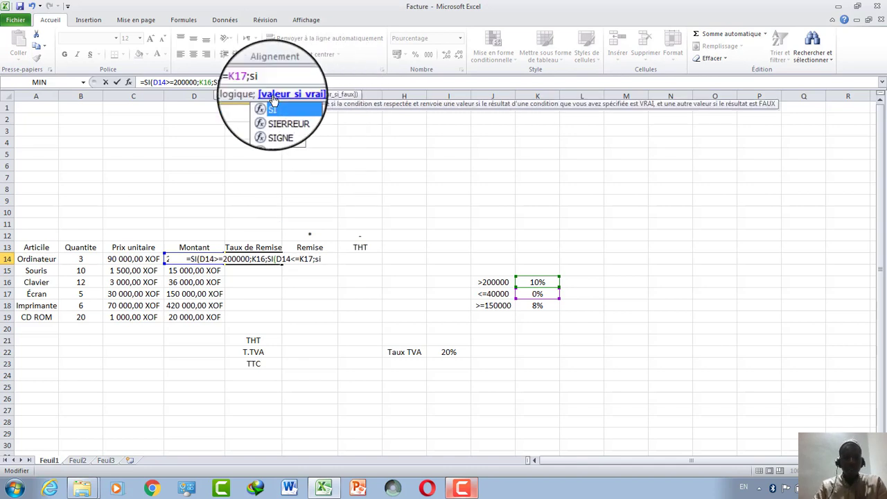
key("Tab")
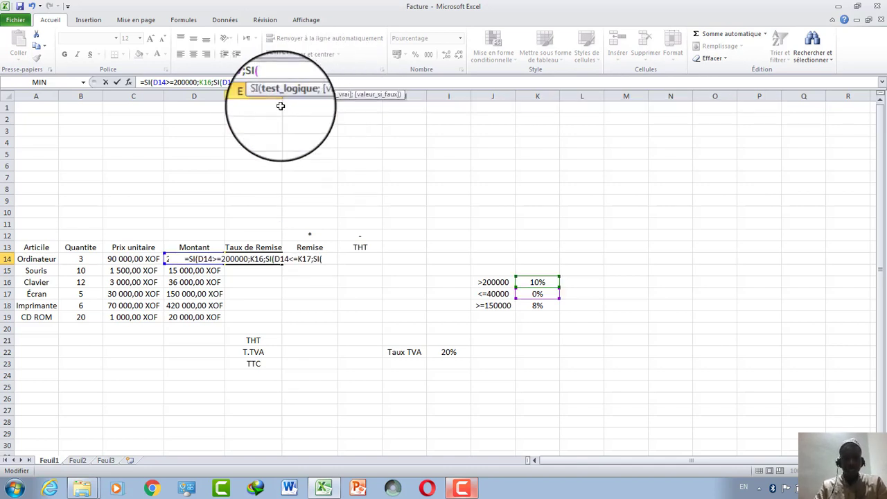
type("D")
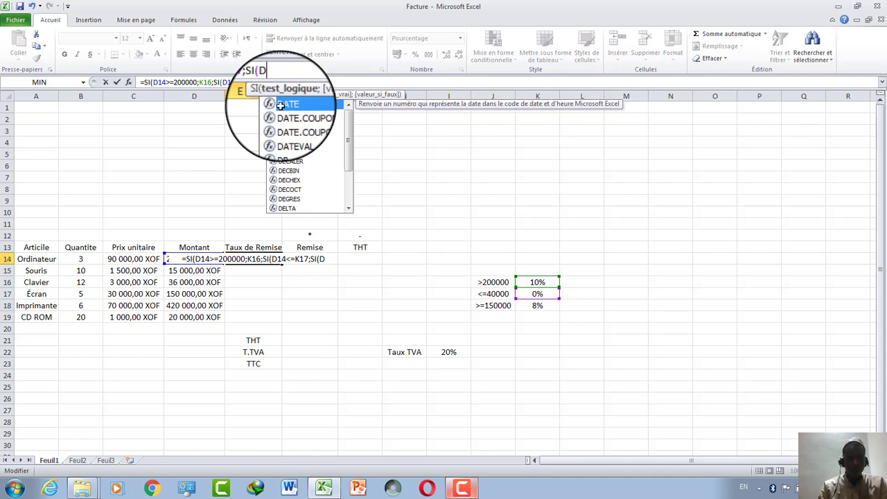
type("14")
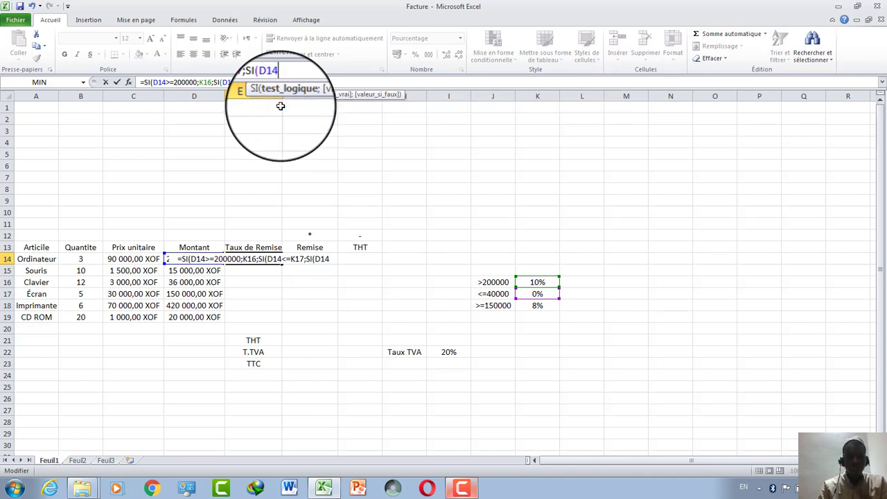
type(">")
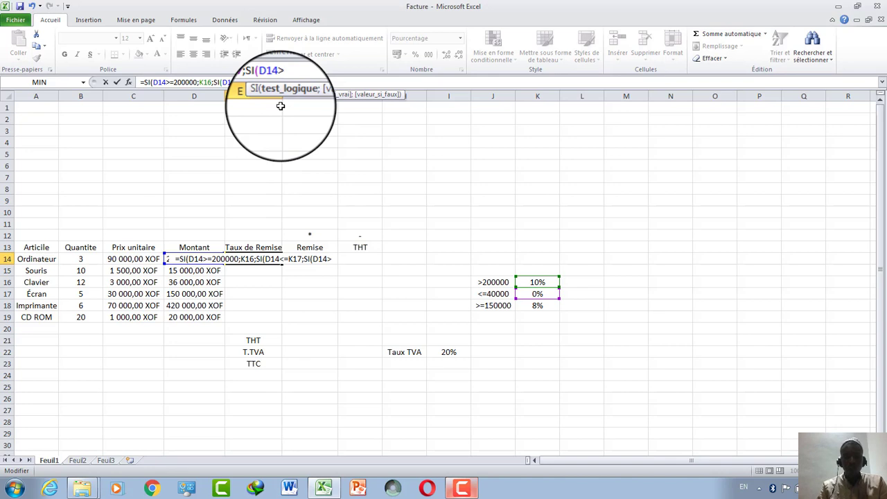
type("=")
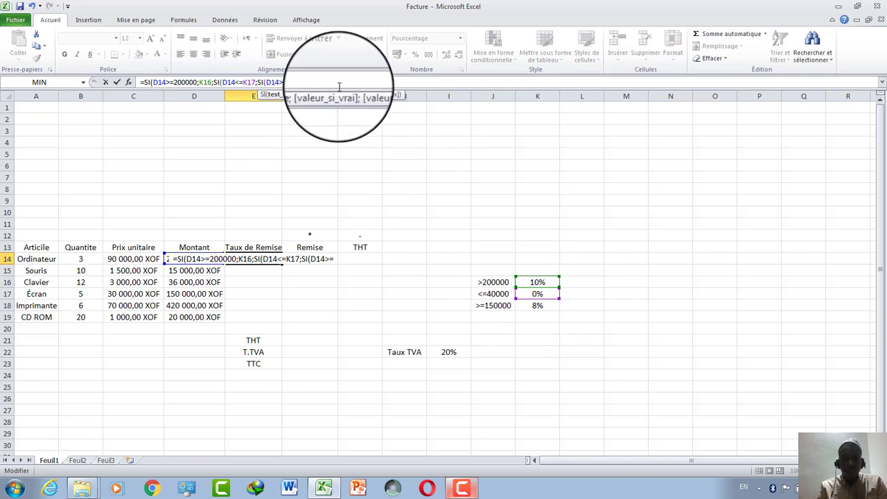
type("8")
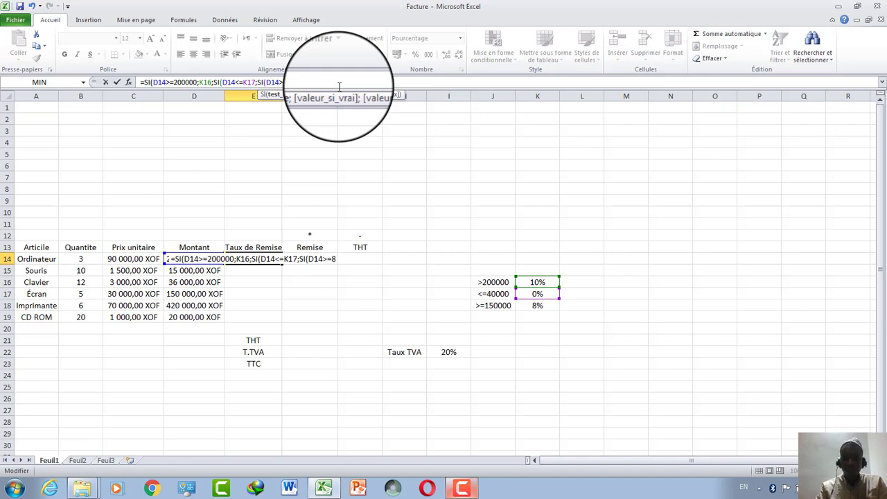
key("BackSpace")
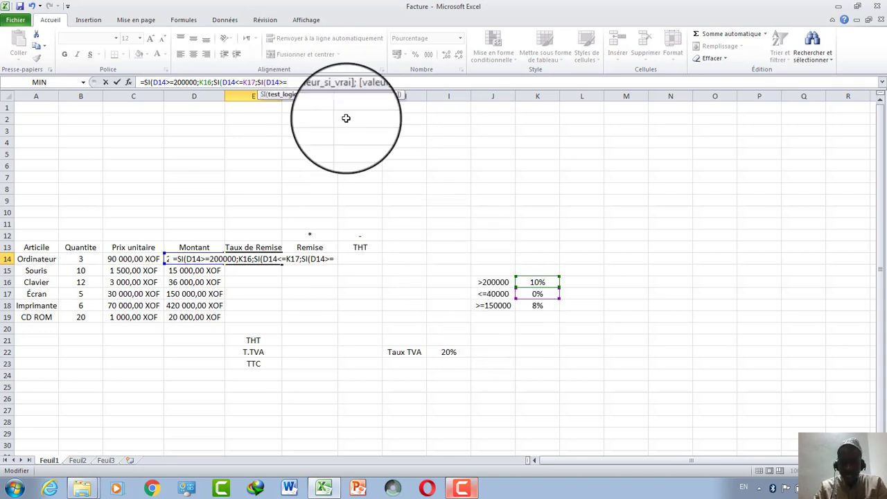
type("150000")
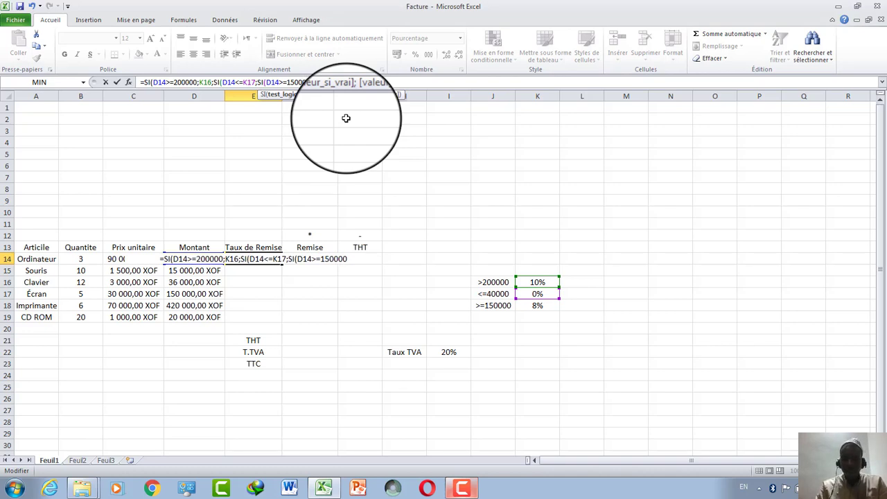
type(";")
left_click(538, 306)
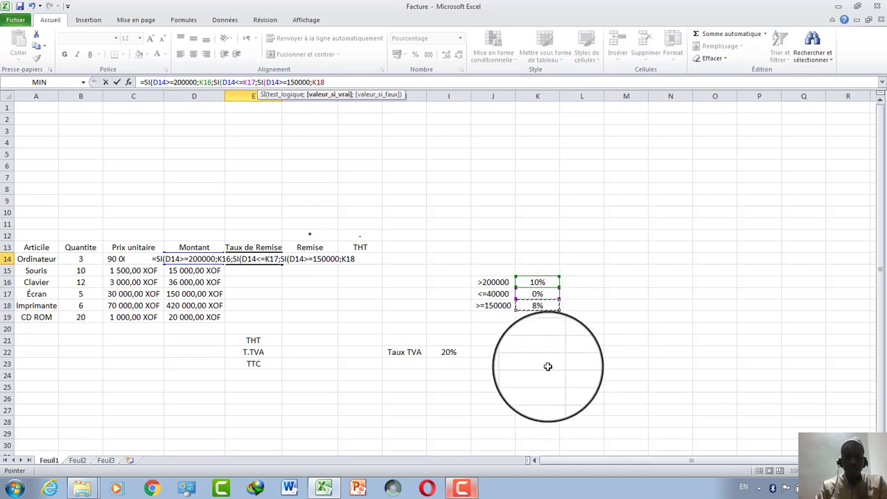
type(")))")
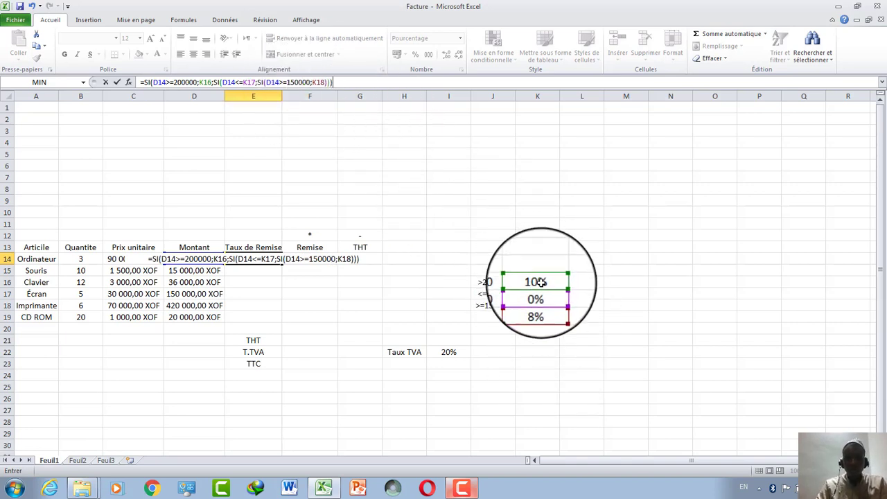
Turn K18, K17 and K16 into $K$18, $K$17 and $K$16 in E14's formula.
double_click(313, 82)
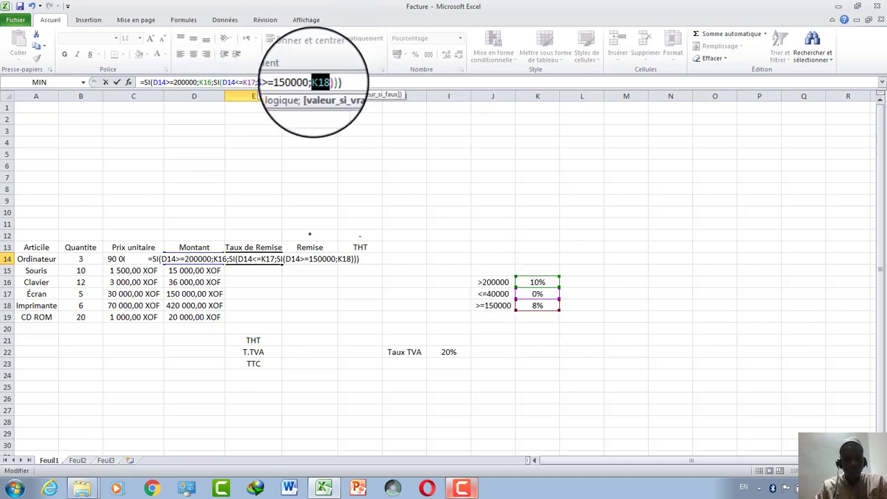
key("F4")
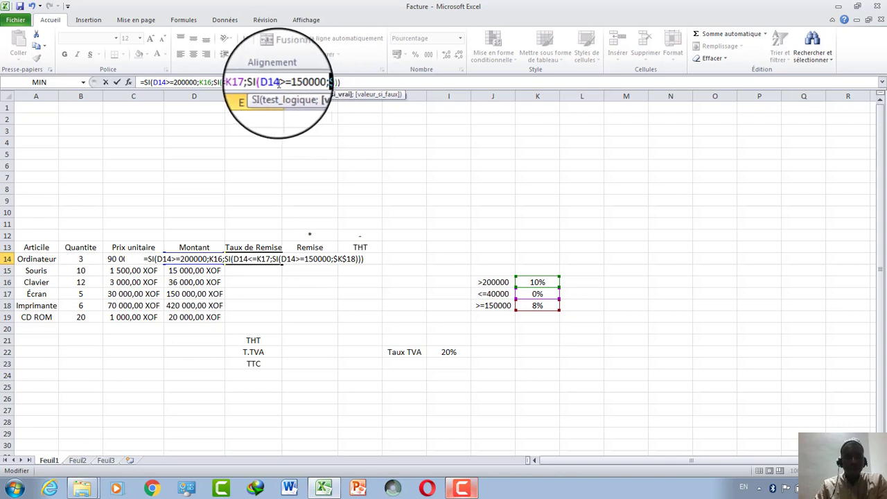
left_click_drag(255, 81, 243, 82)
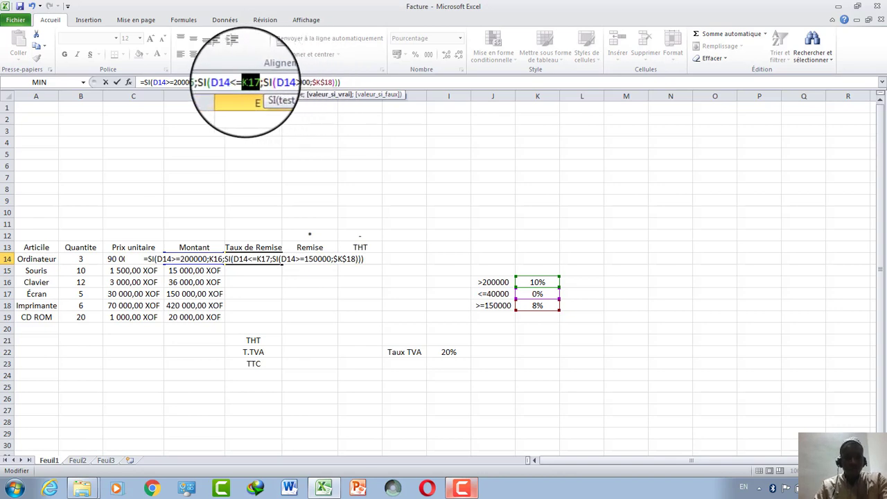
key("F4")
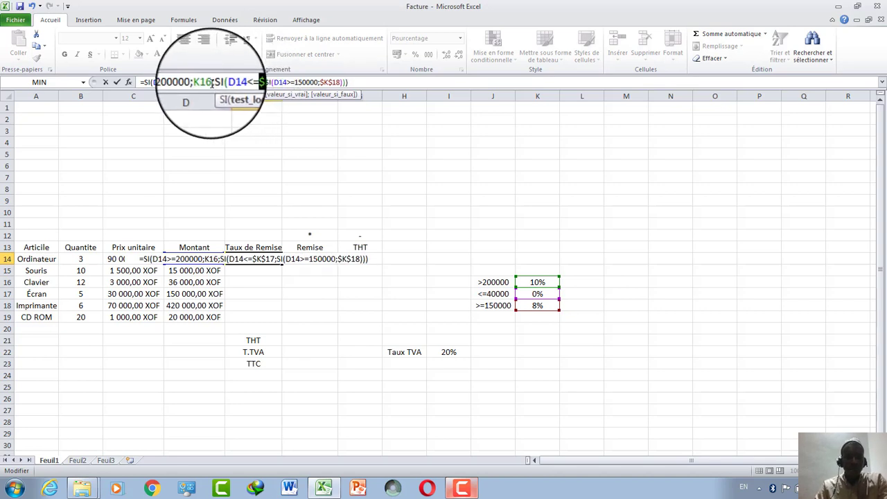
left_click_drag(212, 82, 200, 82)
key("F4")
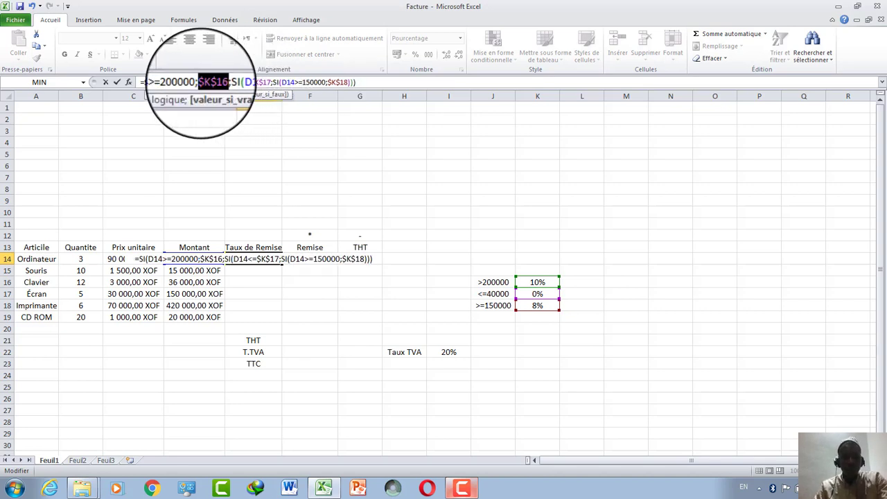
Commit the E14 discount formula and fill it to E19, giving 10% or FAUX.
key("Return")
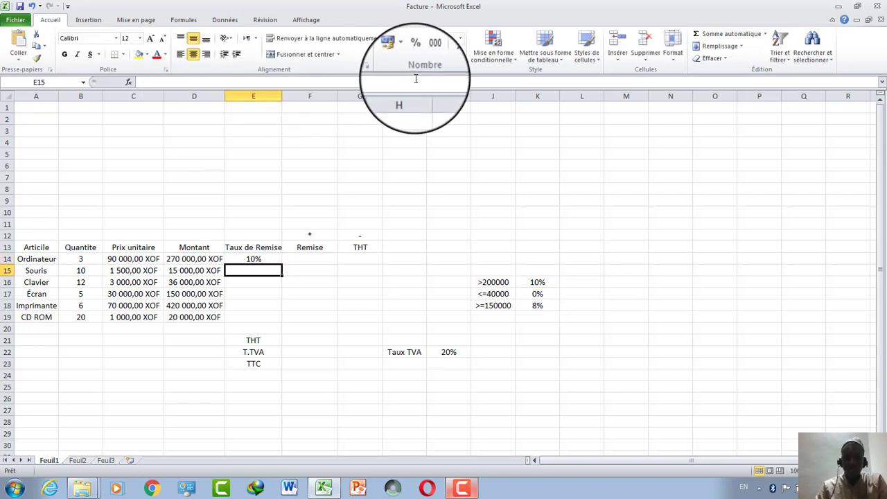
left_click(262, 259)
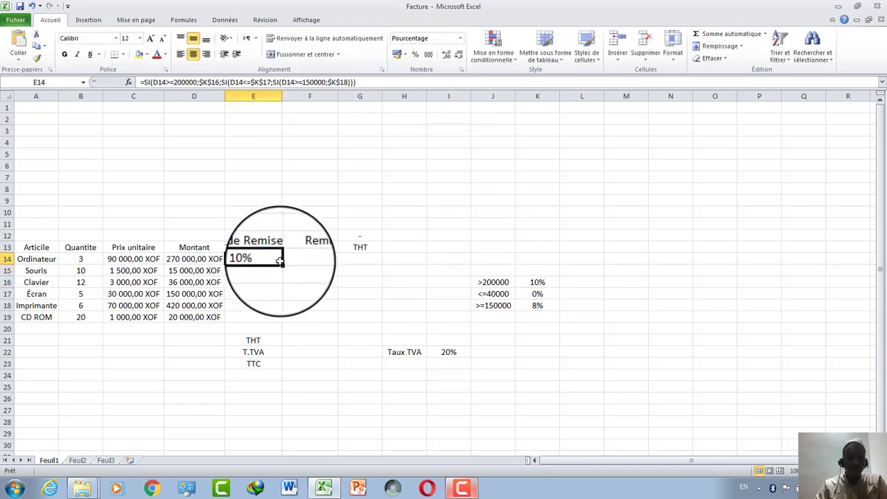
left_click_drag(282, 264, 275, 320)
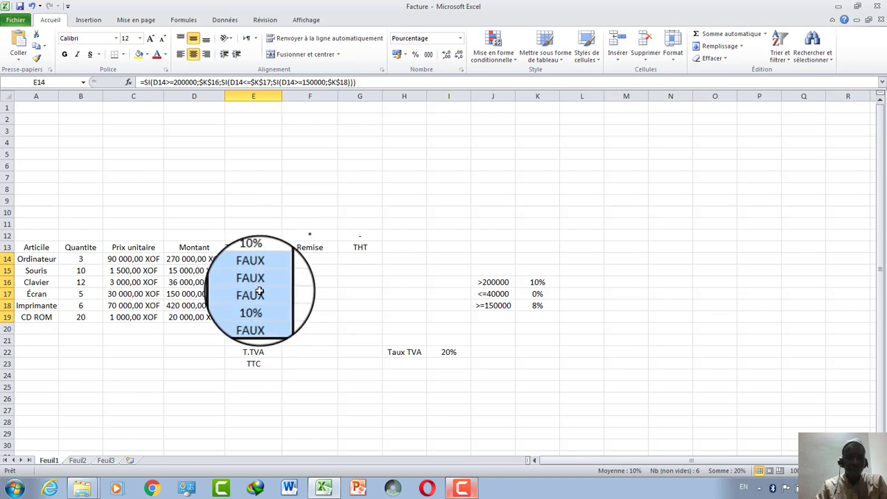
left_click(285, 310)
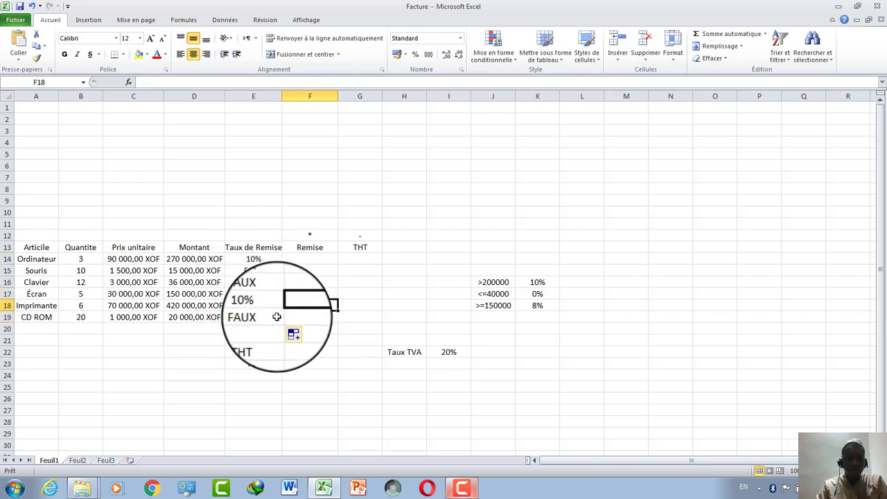
left_click(257, 318)
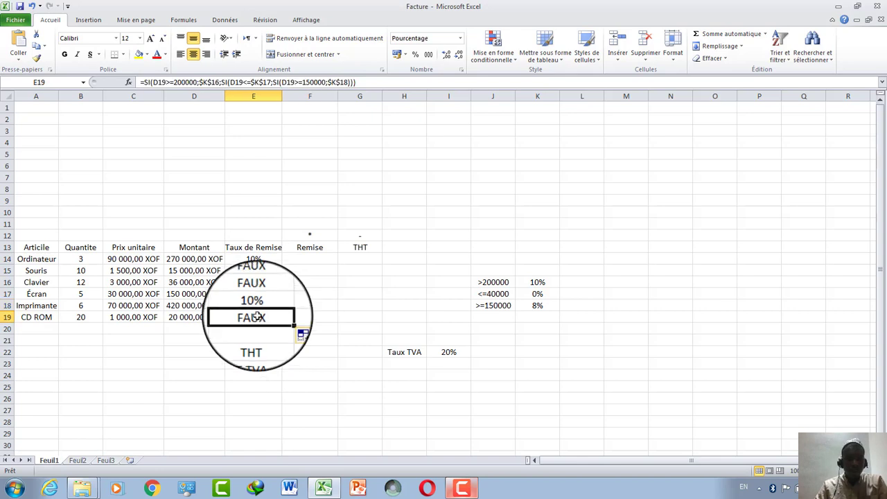
left_click(348, 83)
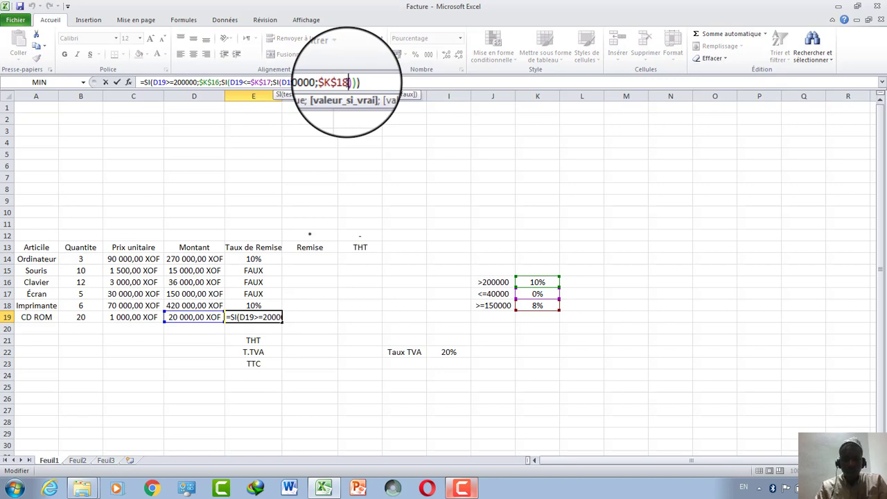
type(";\"\"")
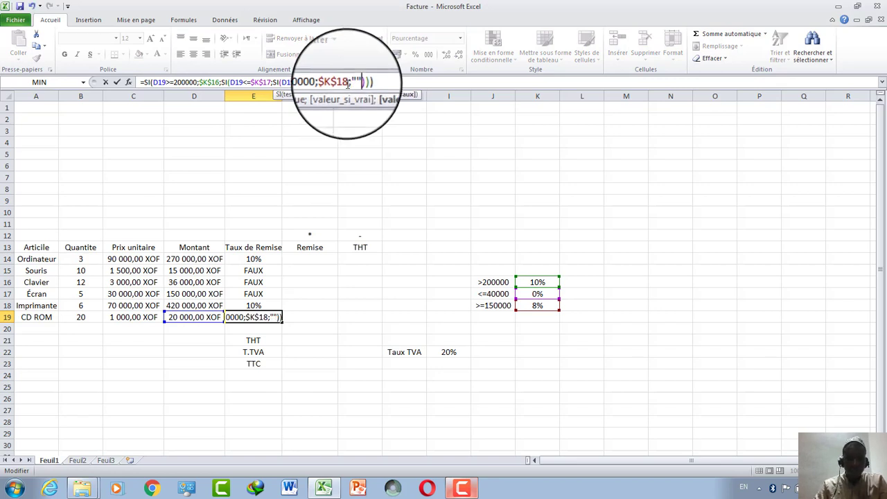
key("Return")
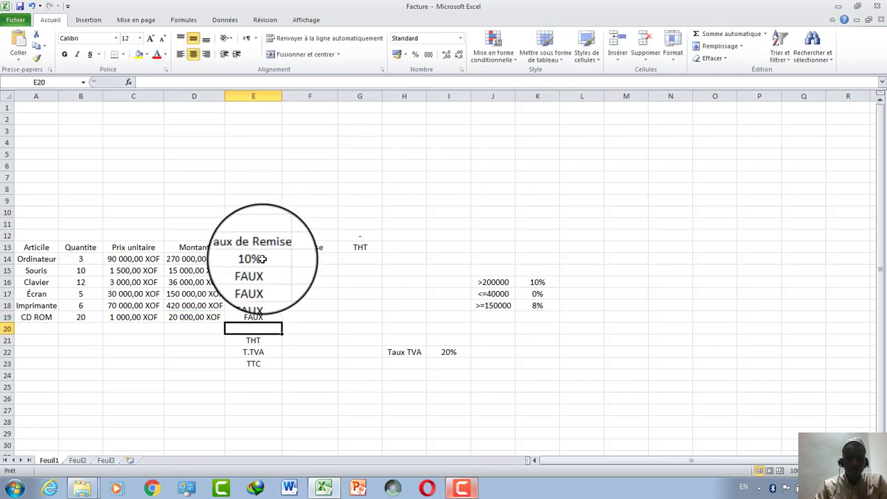
left_click(33, 7)
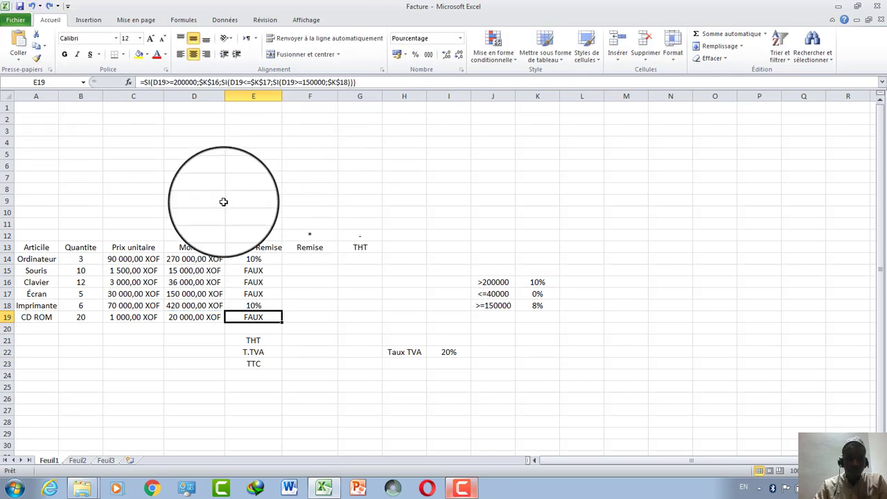
left_click(258, 259)
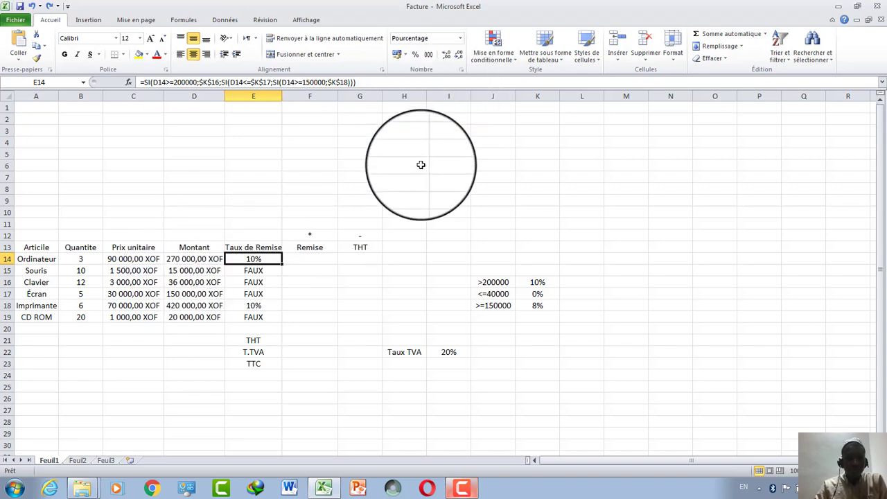
left_click(50, 7)
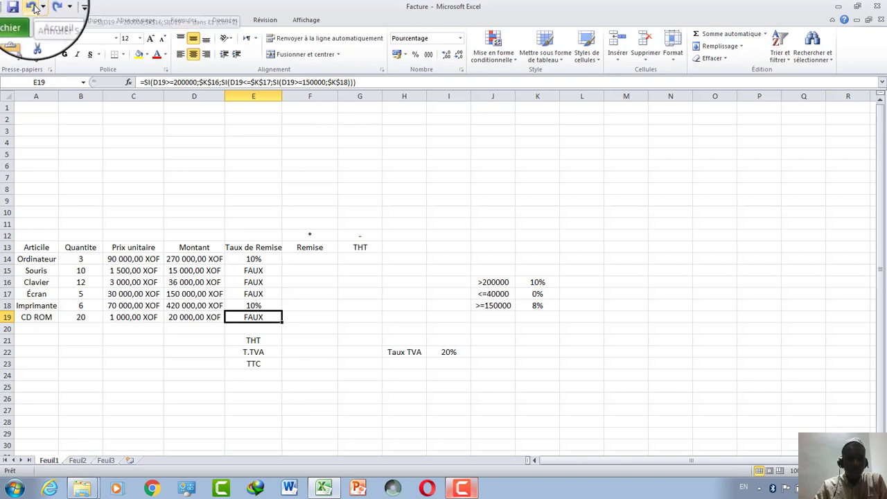
left_click(34, 7)
left_click(33, 7)
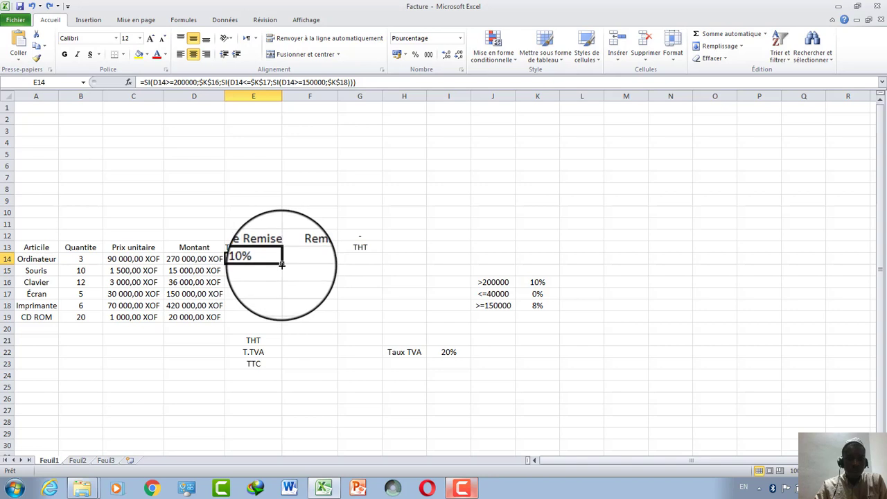
Refill E14's discount formula down to E19 and review the copies in E14 and E15.
left_click_drag(282, 265, 273, 324)
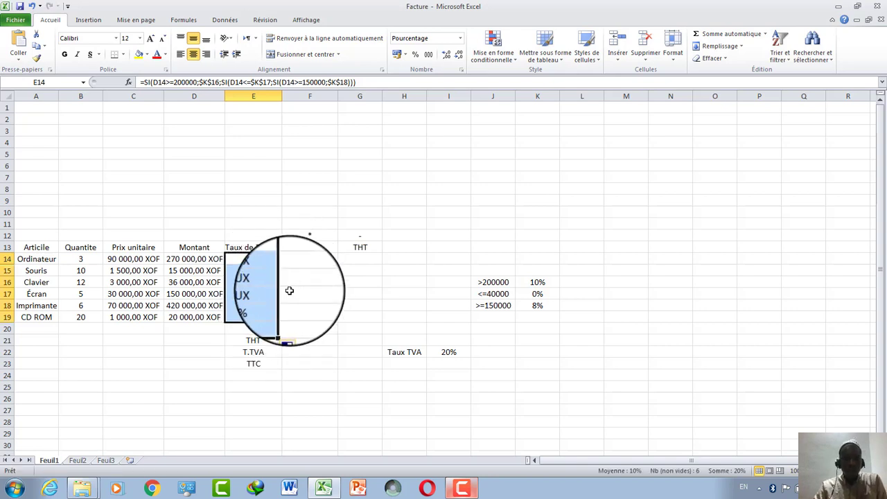
left_click(291, 294)
left_click(254, 259)
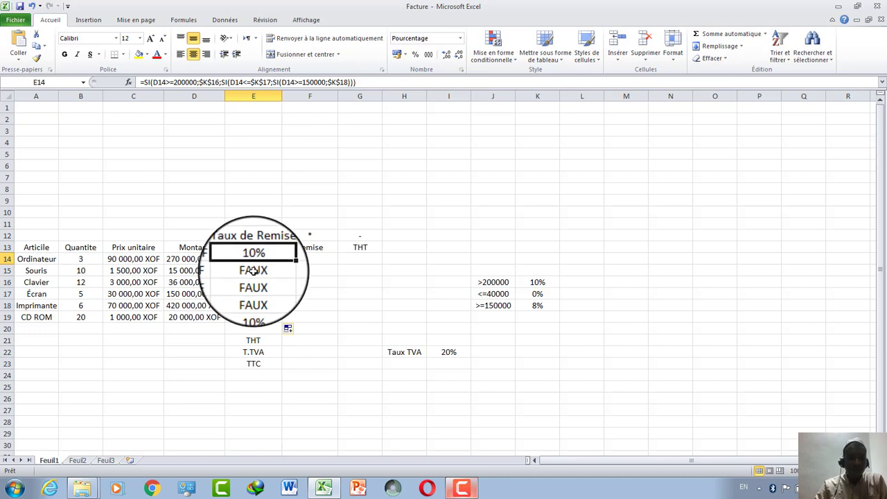
left_click(253, 271)
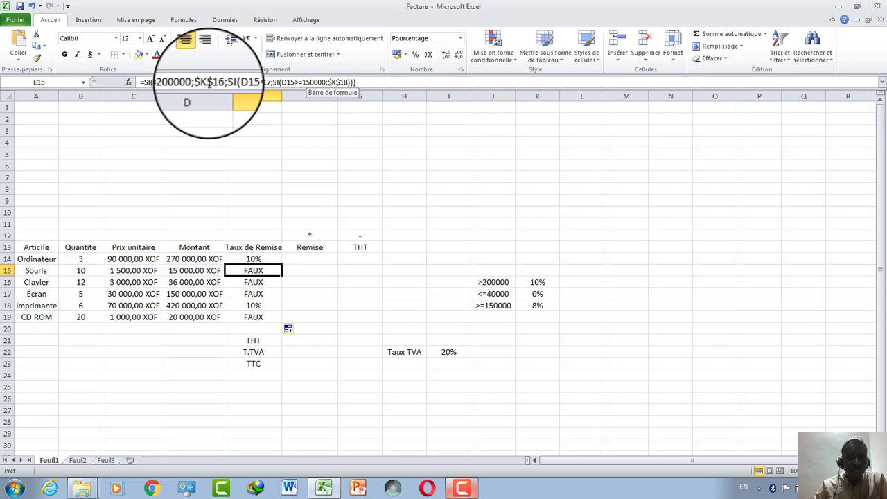
In E15's formula, restore the deleted $K$16 and append a fourth SI(D14 at the end.
left_click(218, 82)
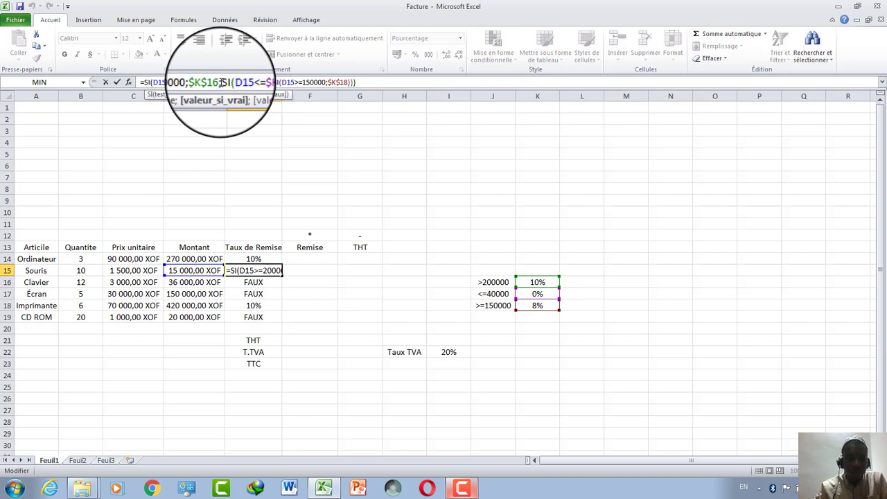
key("BackSpace")
key("BackSpace")
key("BackSpace")
key("BackSpace")
key("BackSpace")
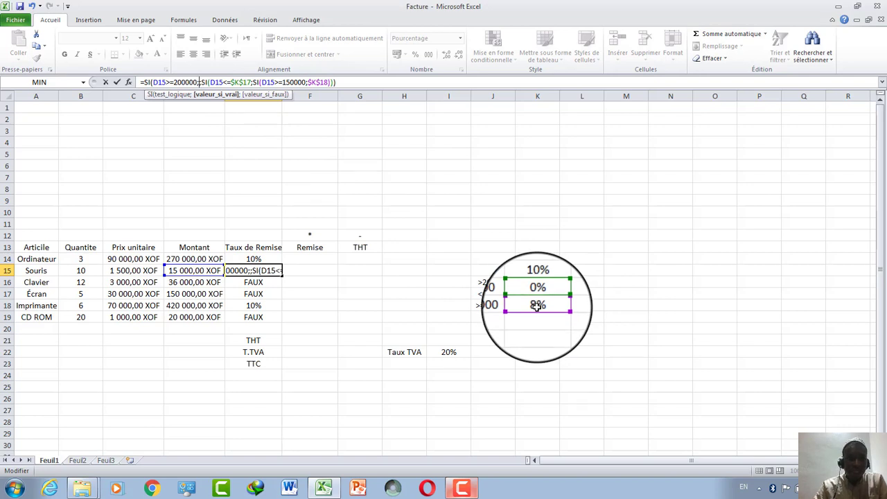
left_click(30, 7)
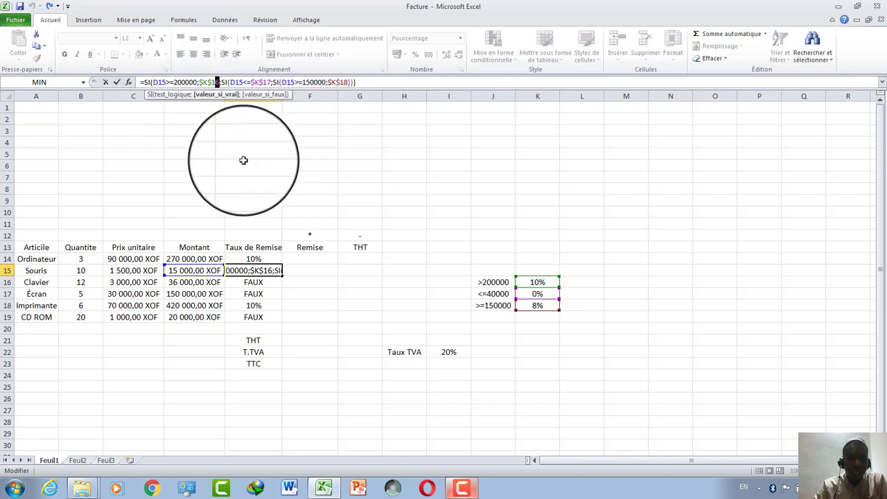
left_click(347, 83)
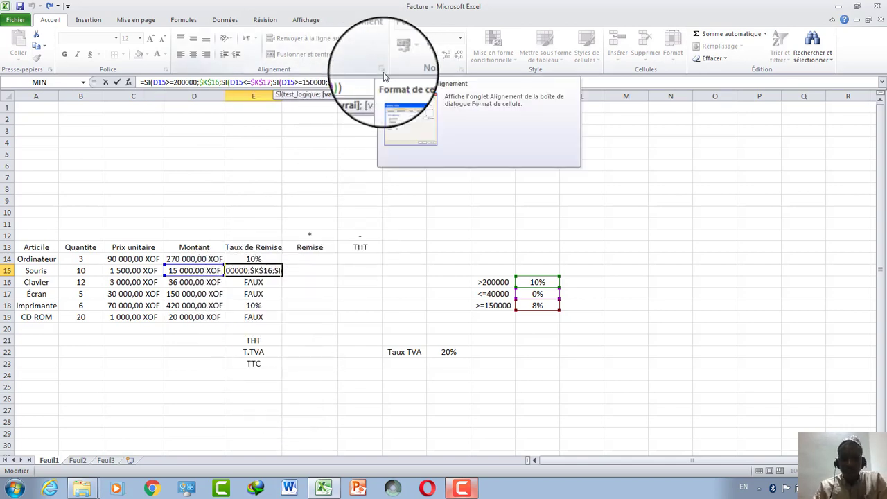
type(")")
type("si")
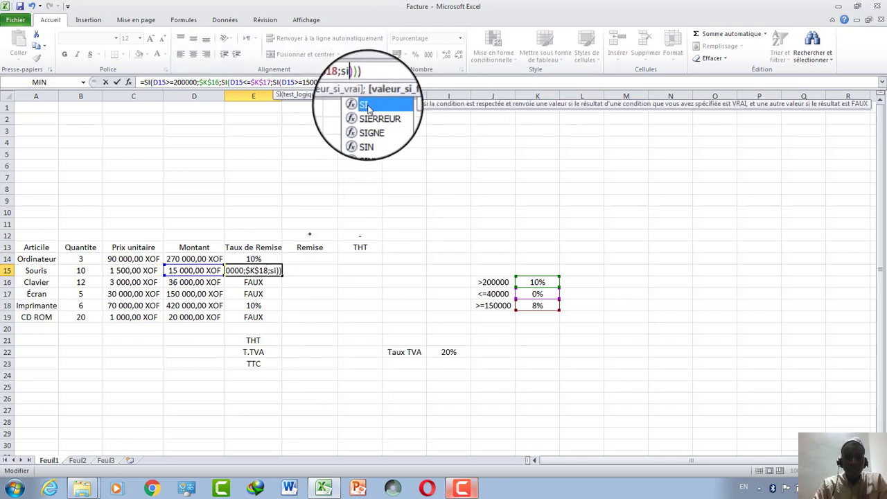
key("Tab")
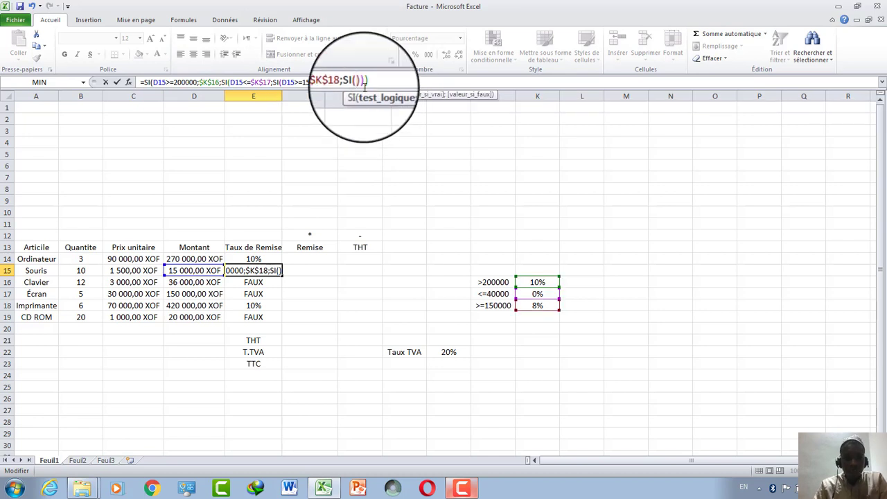
type("D14")
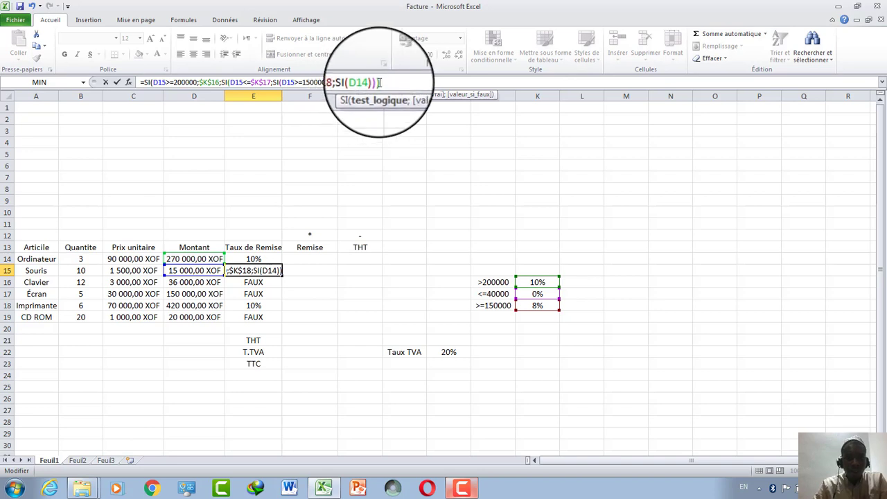
Make the new test D14<=40000 returning K17.
double_click(365, 83)
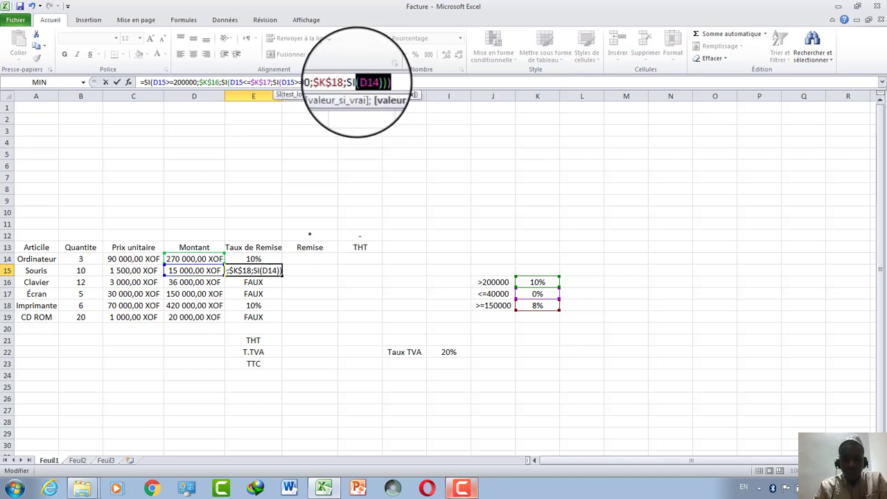
left_click(369, 82)
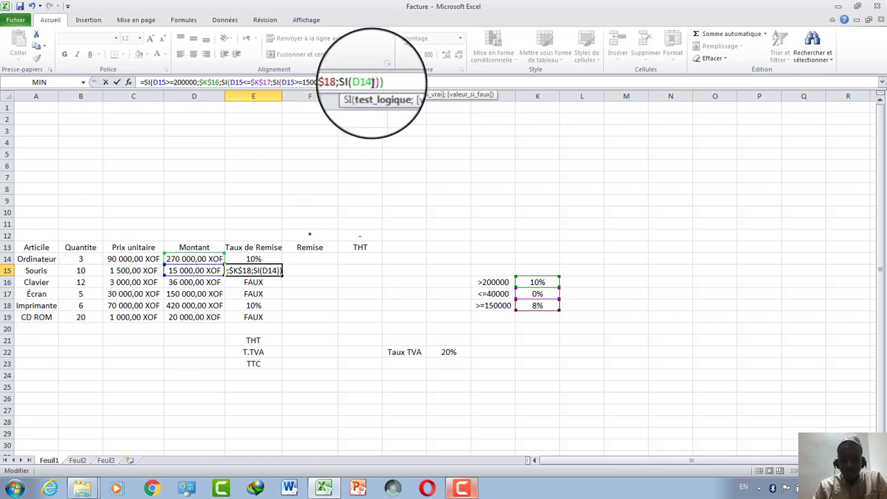
type("<+")
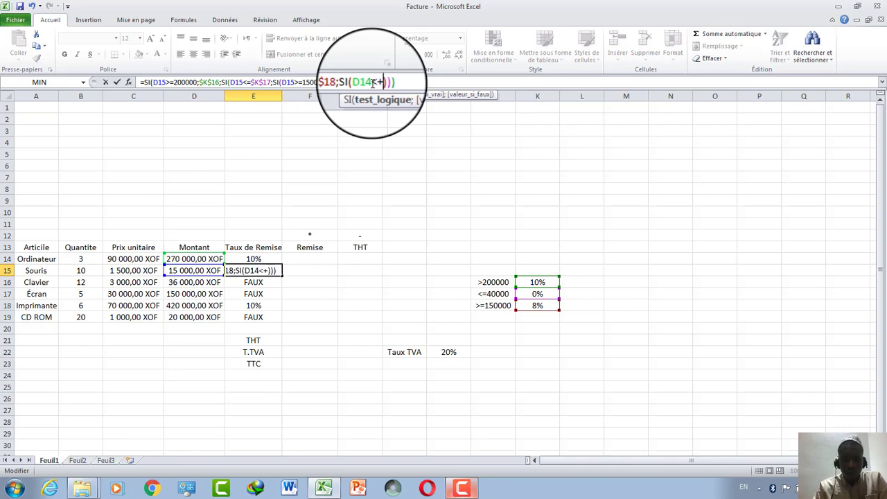
type("400")
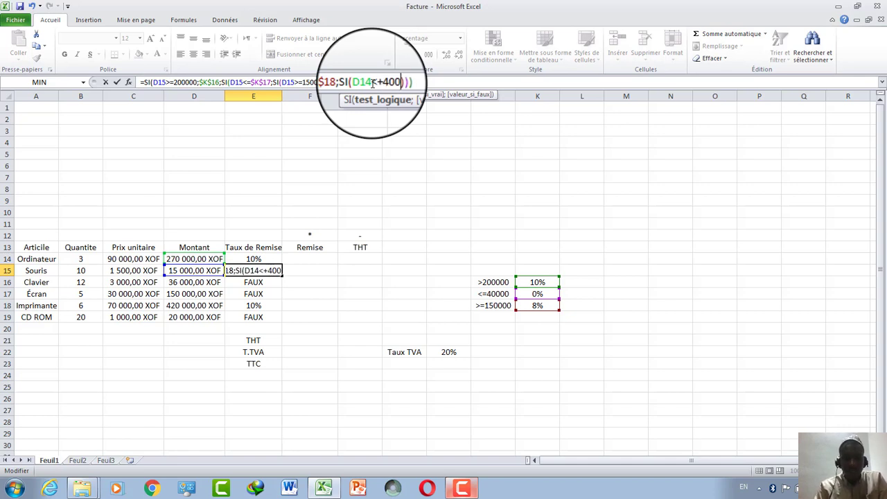
key("BackSpace")
key("BackSpace")
key("BackSpace")
key("BackSpace")
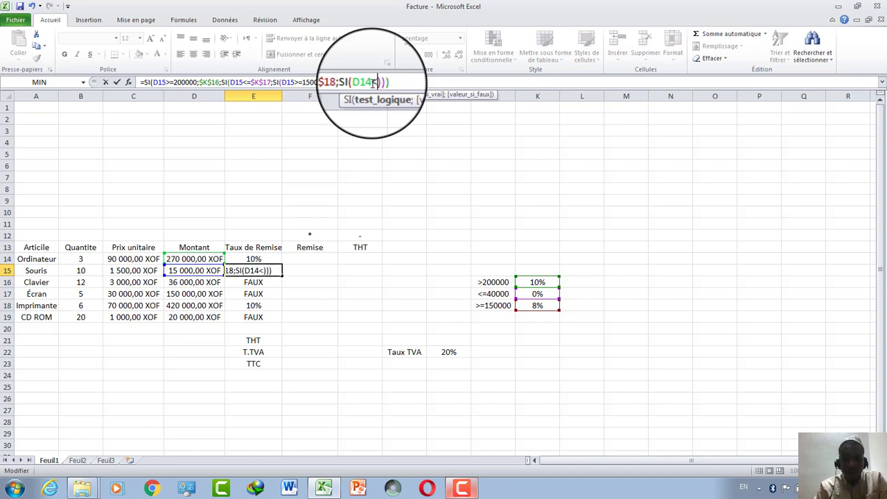
type("=")
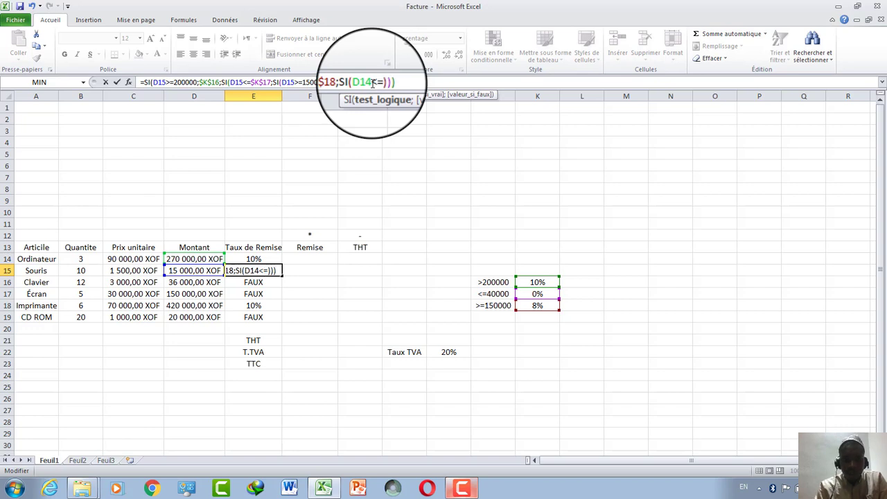
type("40000")
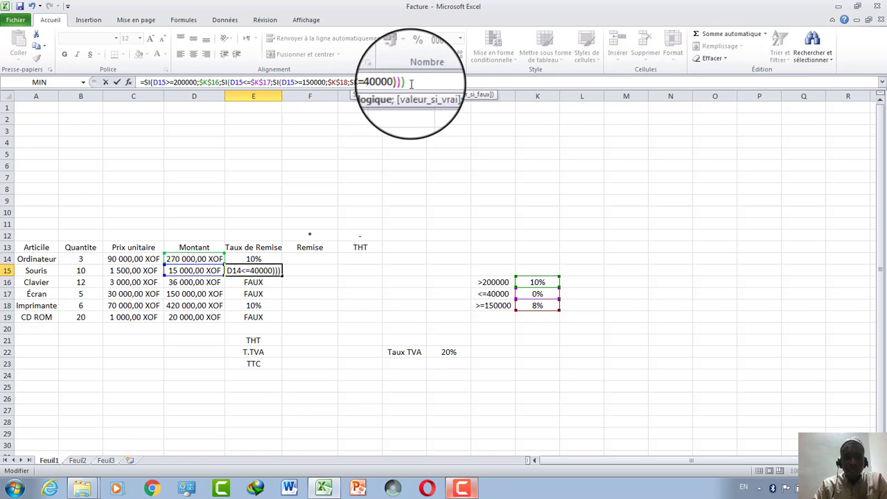
type(";")
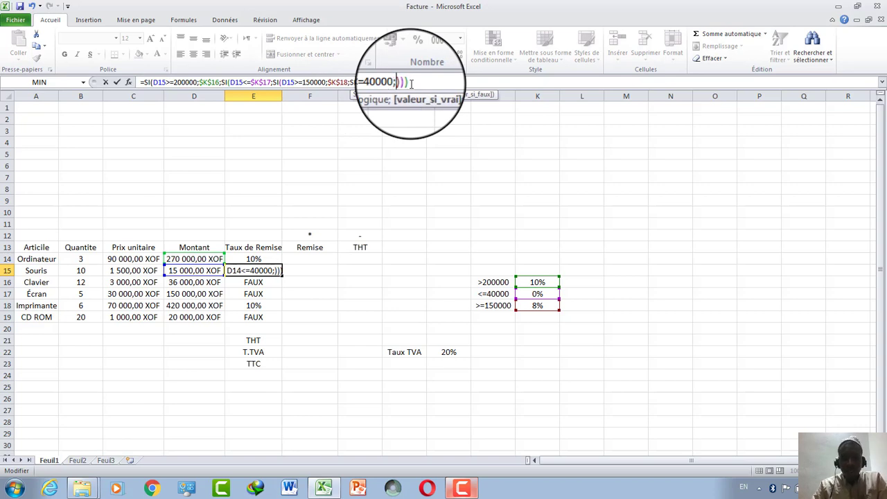
left_click(532, 294)
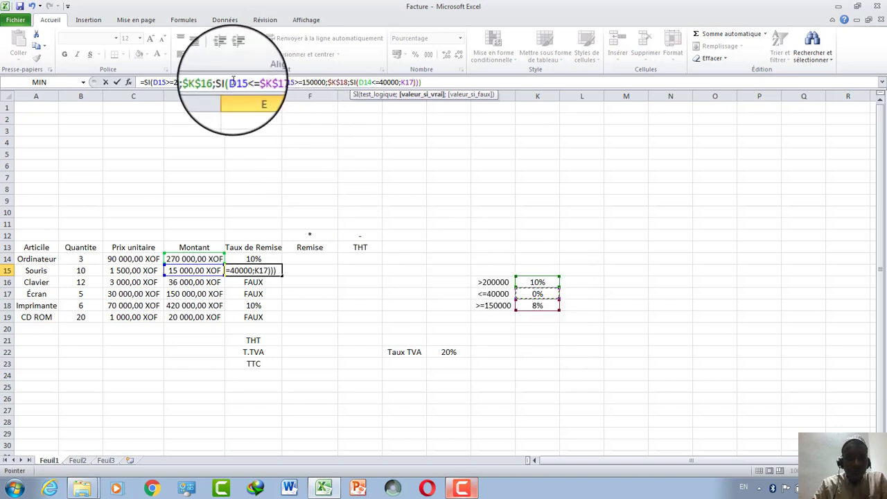
Delete the redundant $K$17 middle condition and commit the E15 formula.
left_click_drag(229, 81, 278, 84)
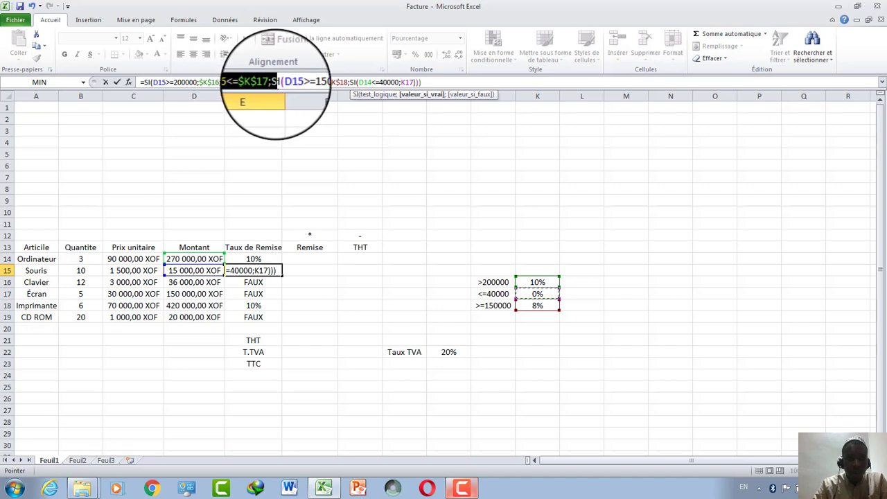
key("Delete")
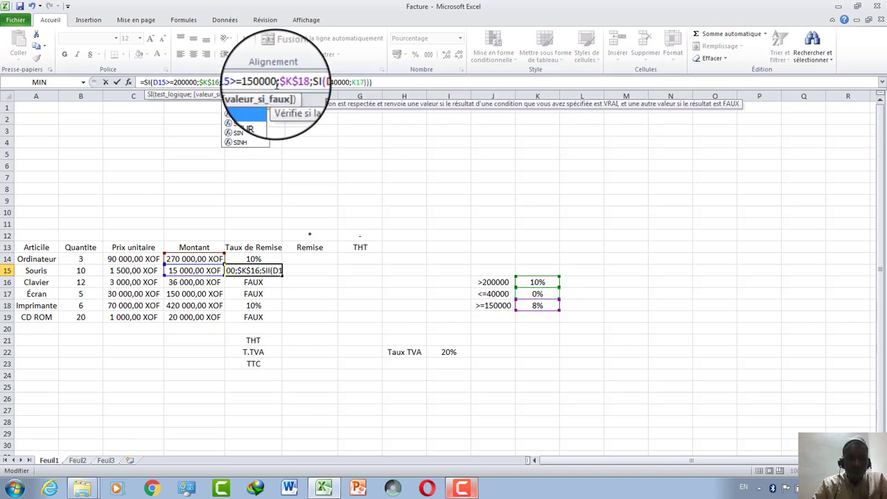
left_click(222, 82)
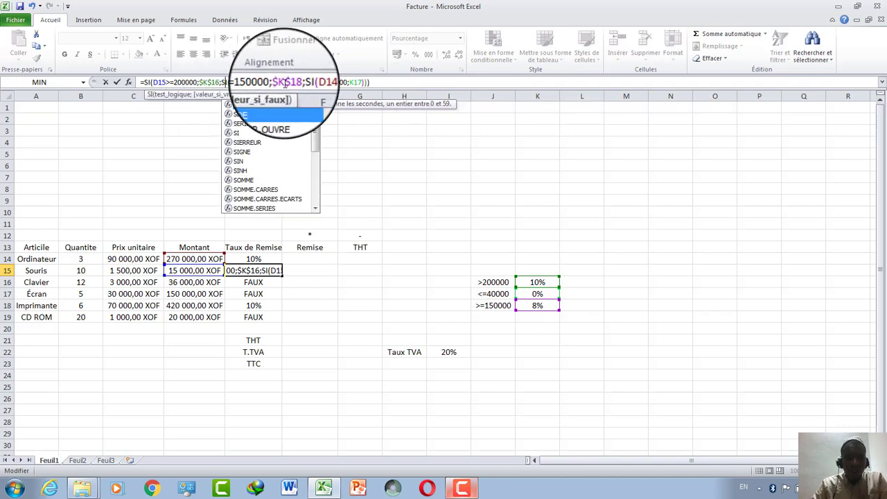
left_click(374, 82)
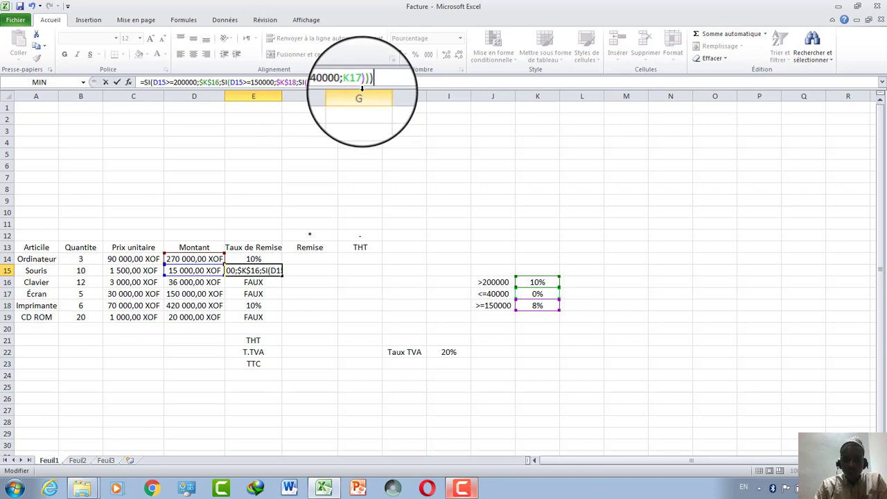
key("Return")
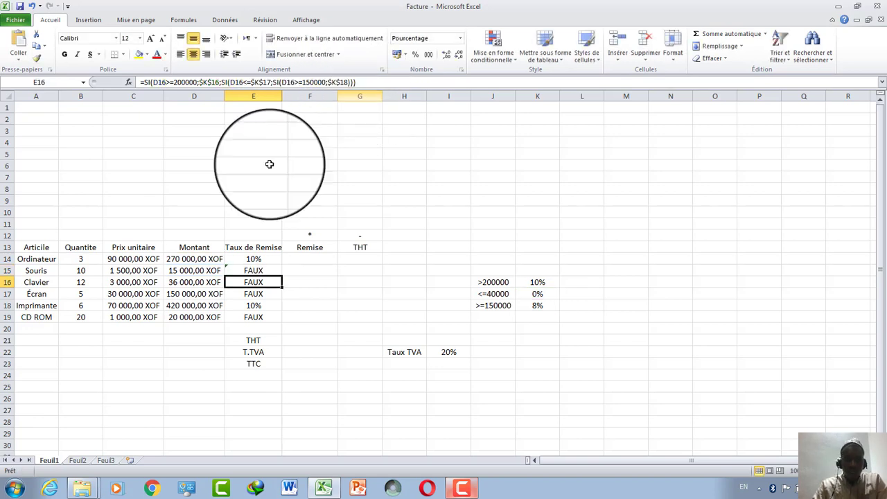
Fill E14's discount formula to E19, giving 10%, 0%, 0%, 8%, 10%, 0%.
left_click(270, 257)
left_click_drag(282, 264, 264, 319)
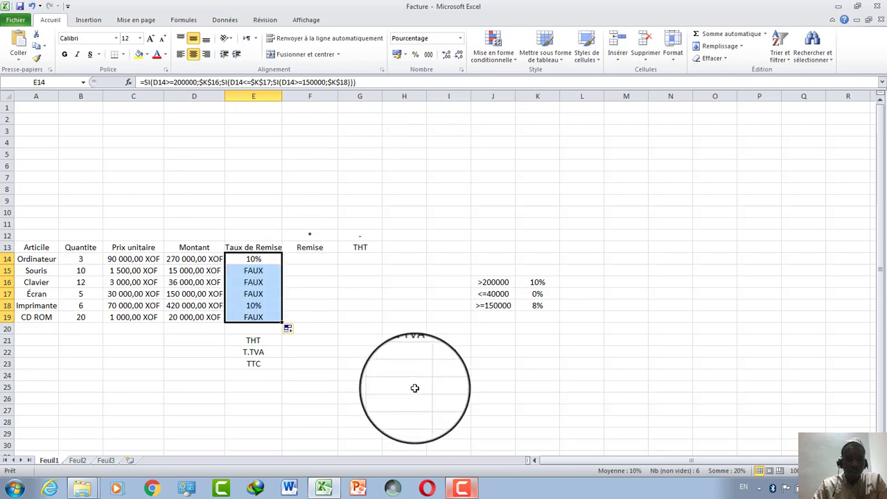
left_click(462, 490)
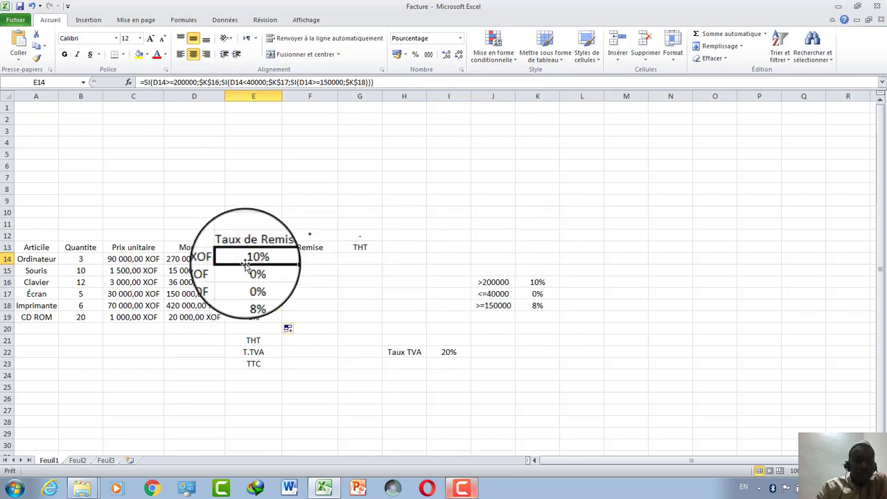
Raise the whole sheet's font to size 14 and widen columns C and D.
left_click(6, 96)
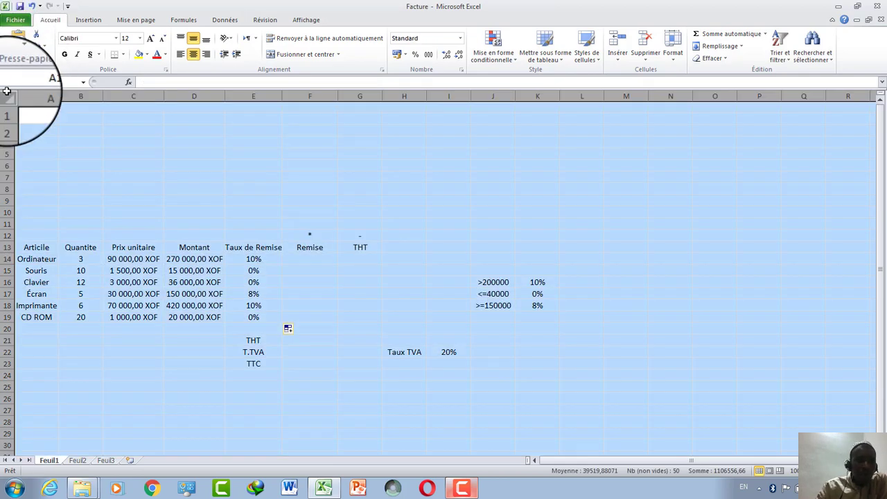
left_click(156, 40)
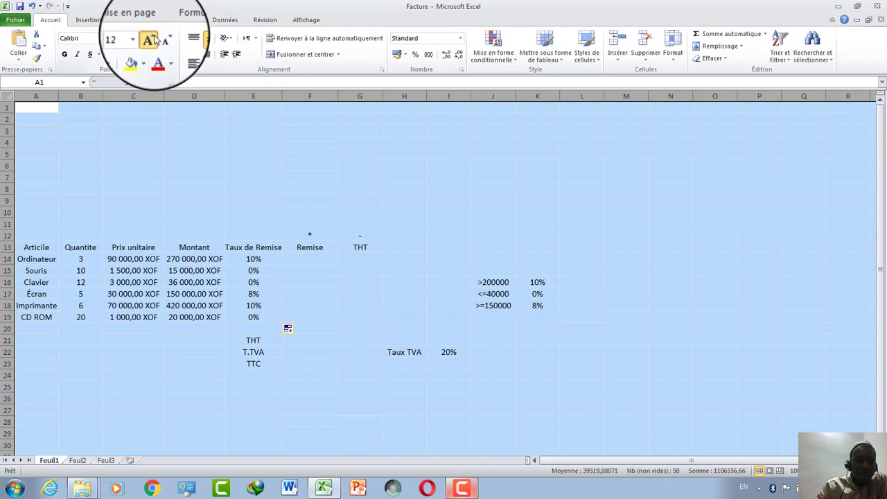
left_click(219, 219)
left_click_drag(163, 96, 179, 94)
left_click_drag(239, 95, 260, 94)
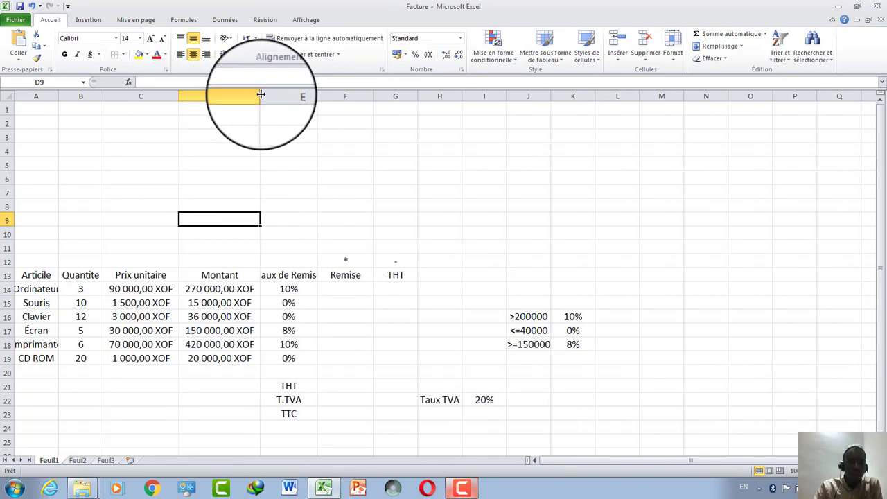
Start a new formula in Remise cell F14.
left_click(333, 299)
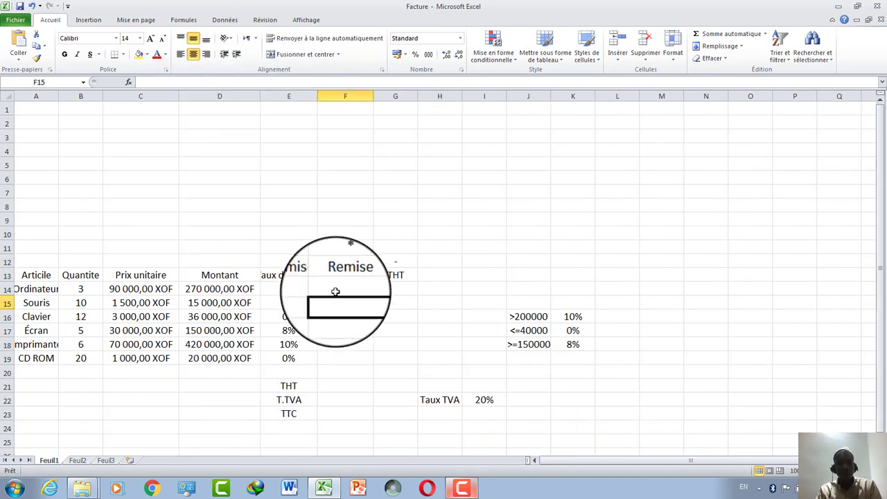
left_click(335, 291)
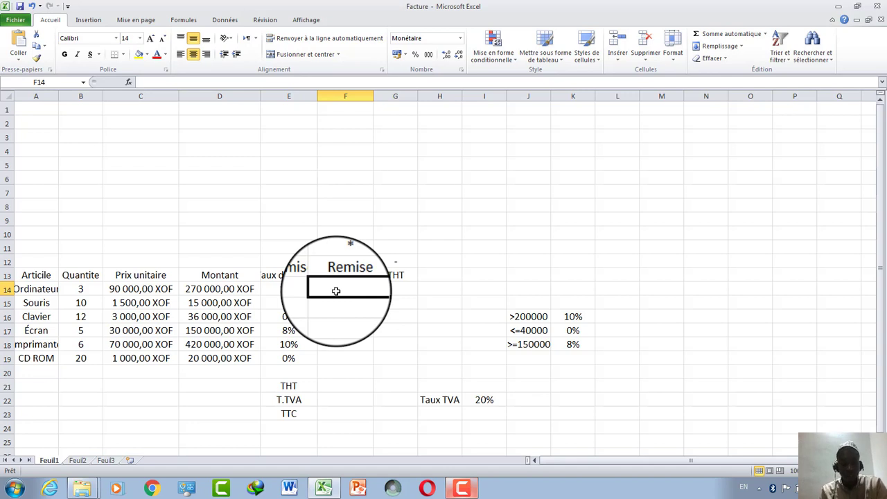
type("=")
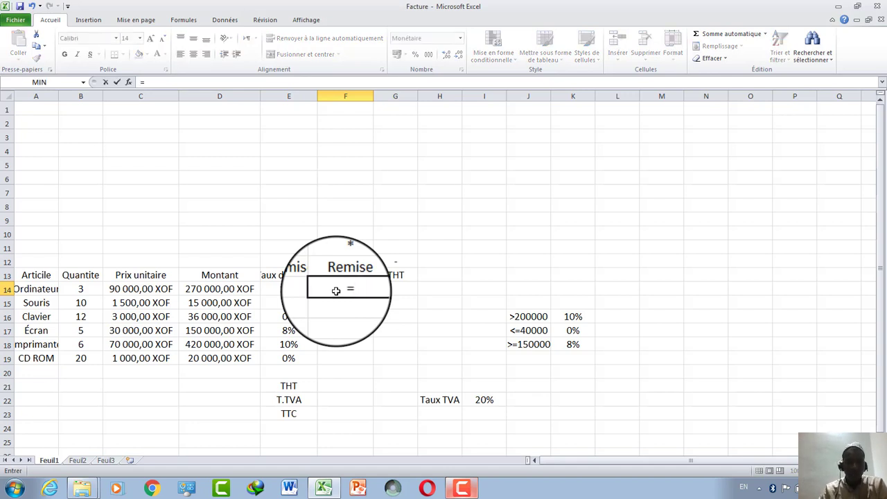
Enter =D14*E14 in F14 and fill it down to F18, starting at 27 000,00 XOF.
left_click(197, 288)
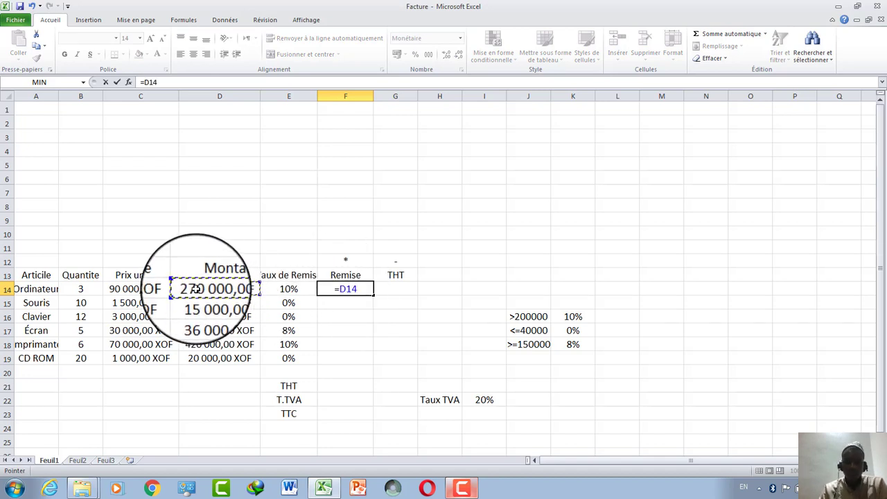
type("*")
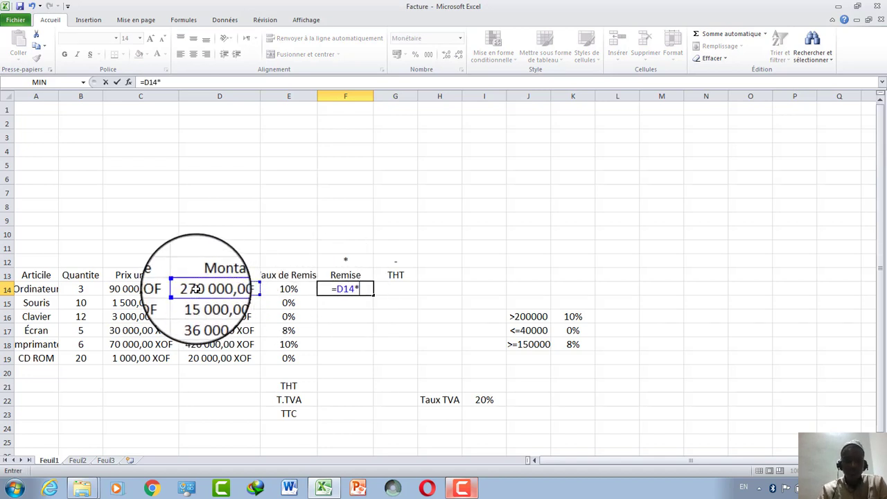
left_click(288, 292)
key("Return")
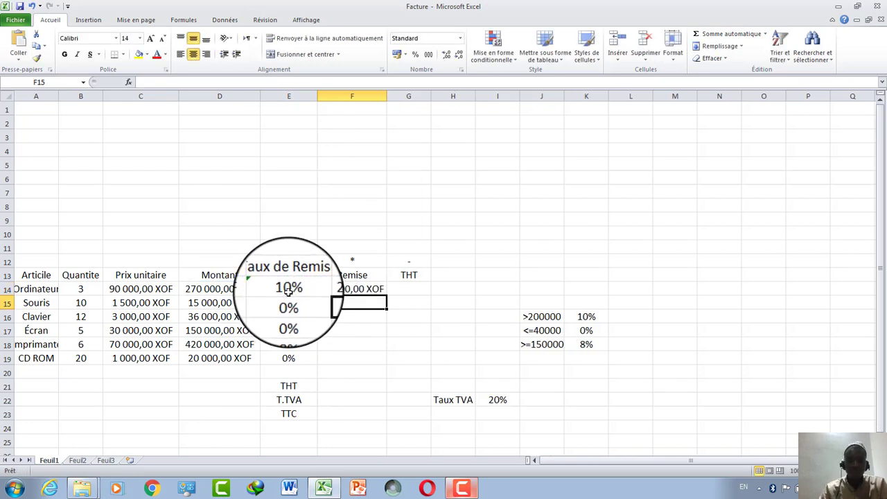
left_click(349, 289)
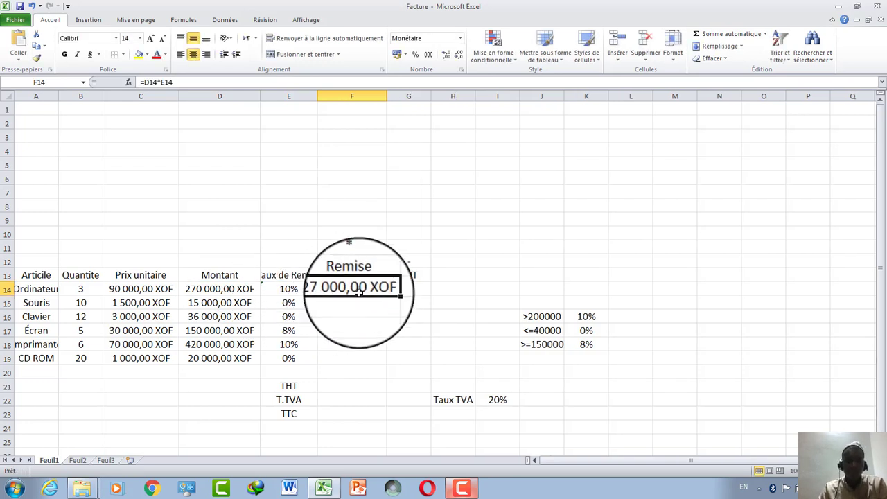
left_click_drag(382, 295, 359, 344)
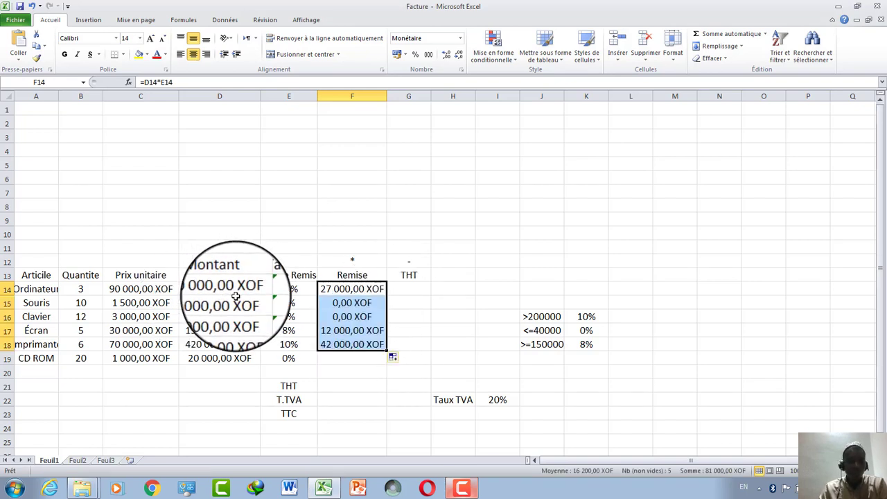
left_click(404, 289)
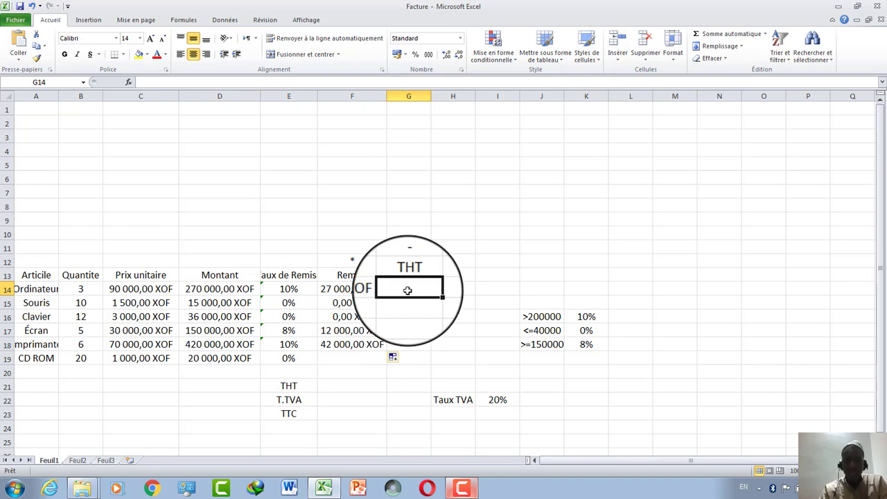
Enter the THT formula (Montant minus Remise) in G14, copy it to G18, and widen column G.
type("=")
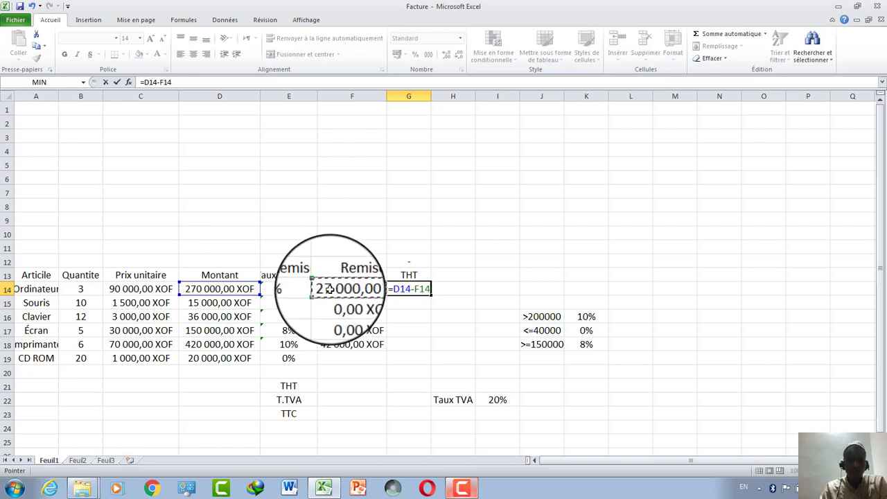
key("Return")
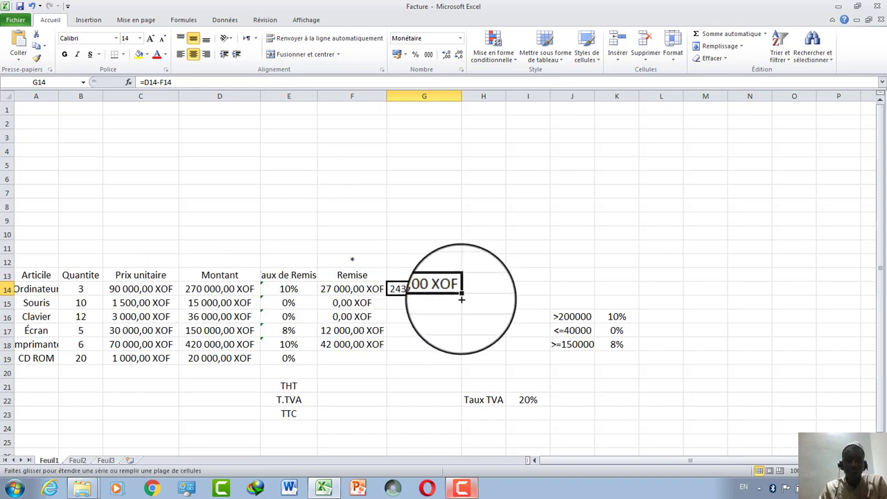
left_click_drag(463, 295, 452, 354)
left_click(441, 381)
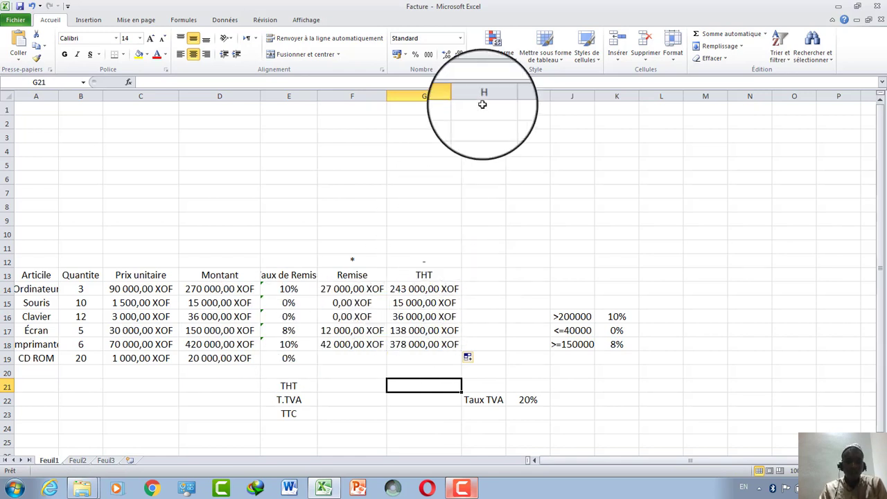
left_click_drag(463, 91, 470, 91)
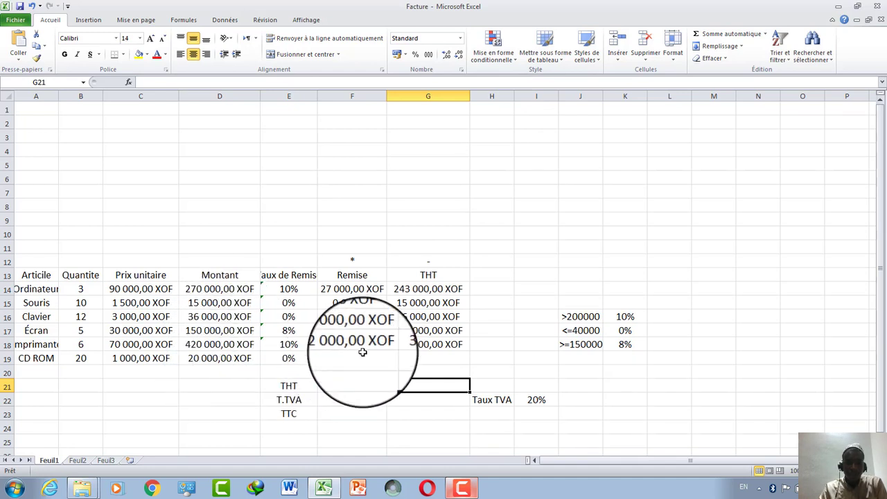
Fill the Remise formula in F14 and the THT formula in G14 down to row 19.
left_click(454, 288)
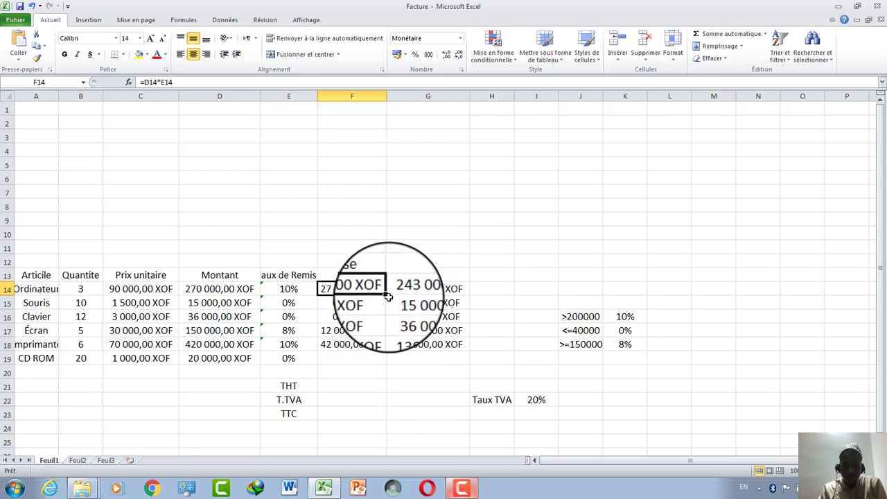
left_click_drag(387, 294, 374, 359)
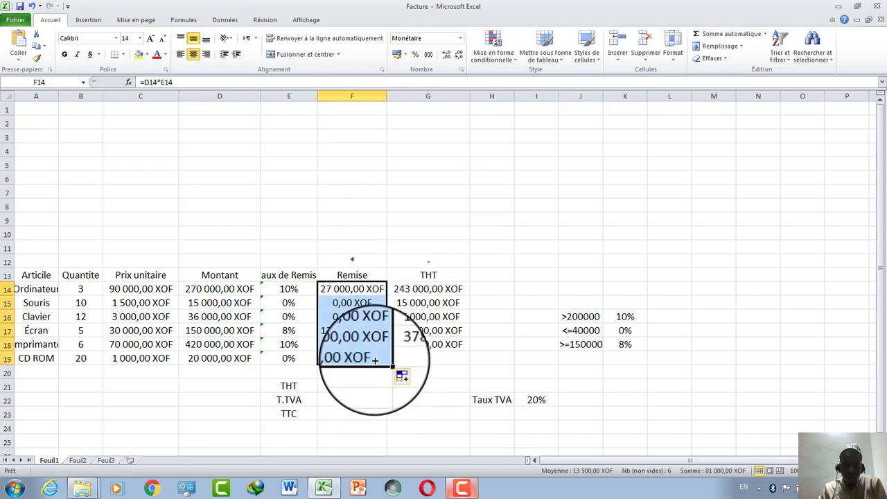
left_click(460, 289)
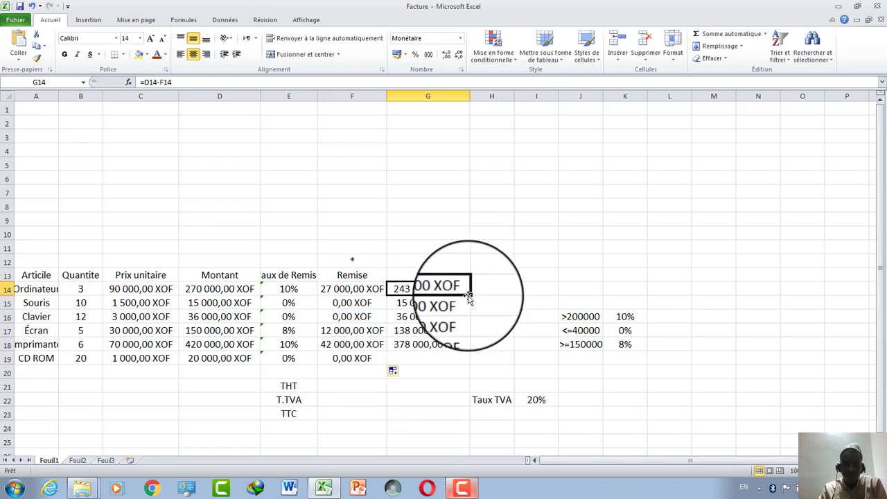
left_click_drag(470, 295, 466, 359)
left_click(480, 343)
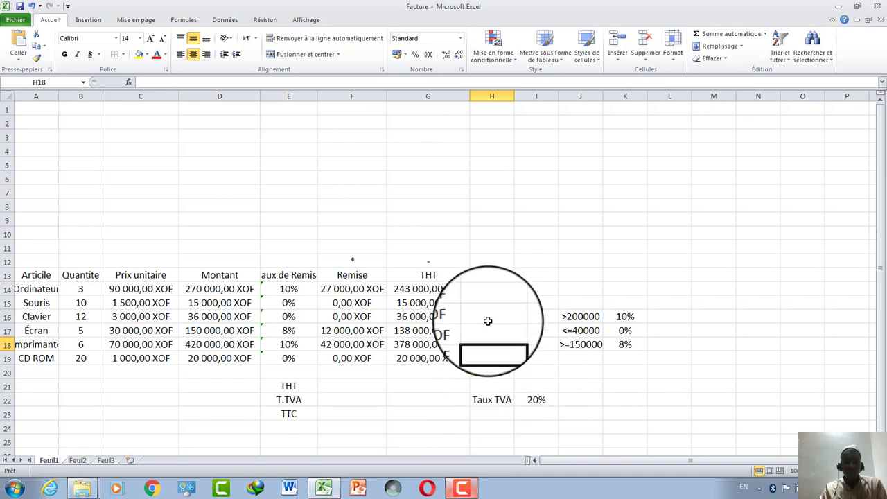
Enter =G14*$I$22 in H14 and copy it down to H19 for the 20% VAT.
type("=")
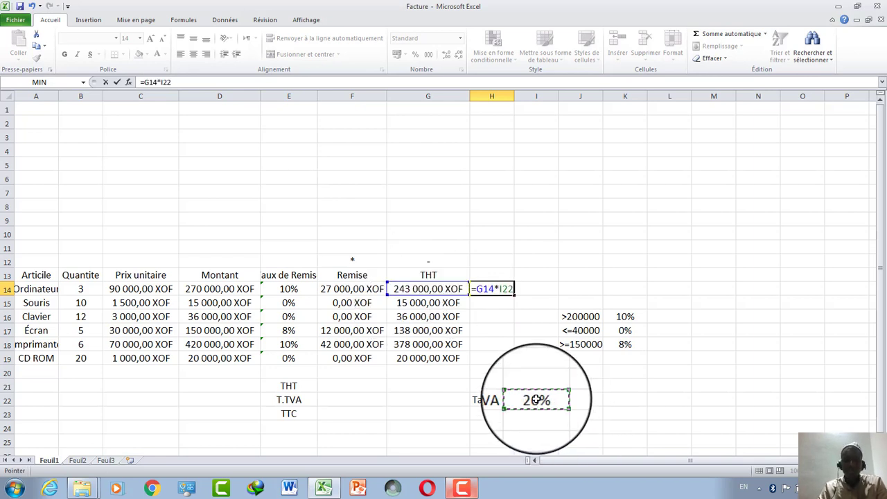
left_click_drag(172, 84, 161, 81)
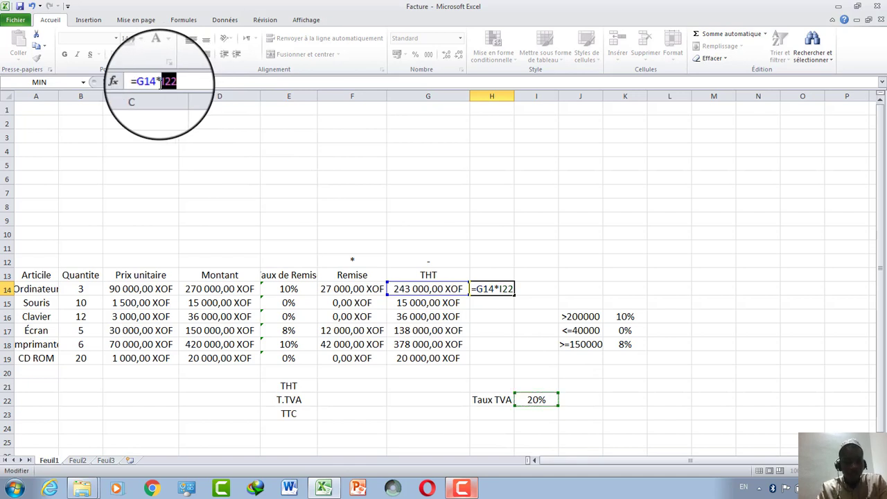
key("Return")
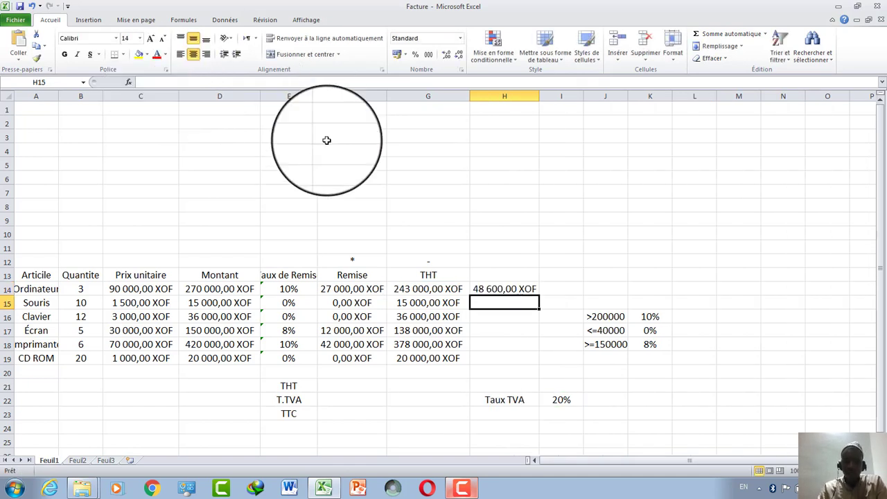
left_click(521, 289)
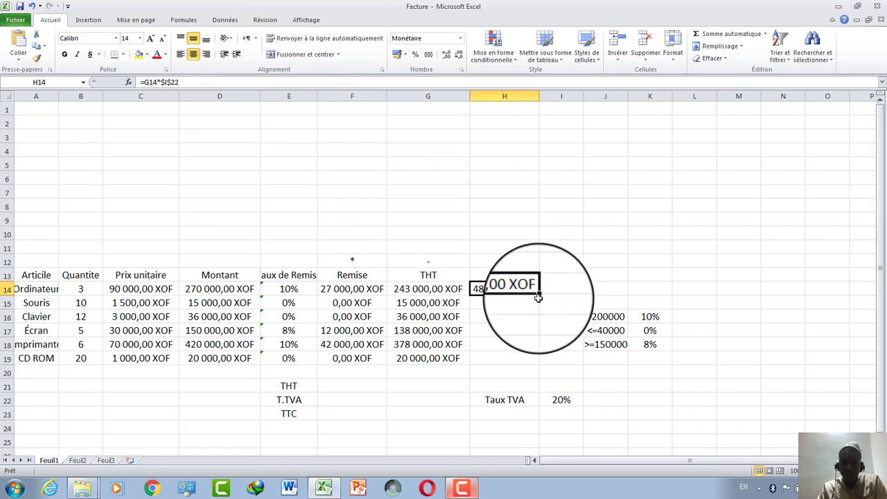
left_click_drag(539, 295, 538, 358)
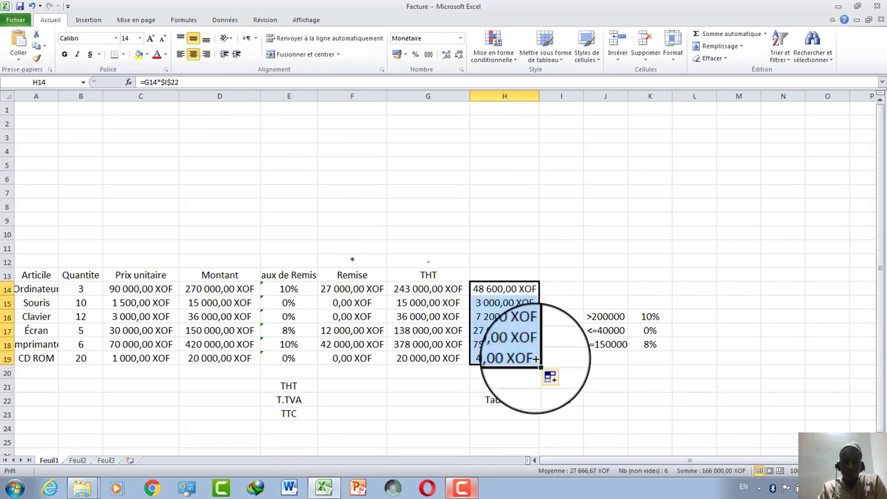
left_click(504, 340)
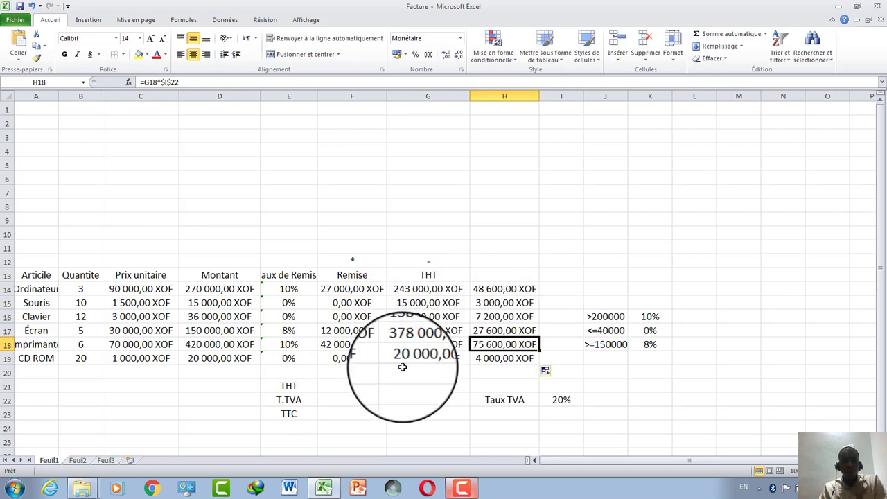
left_click(335, 390)
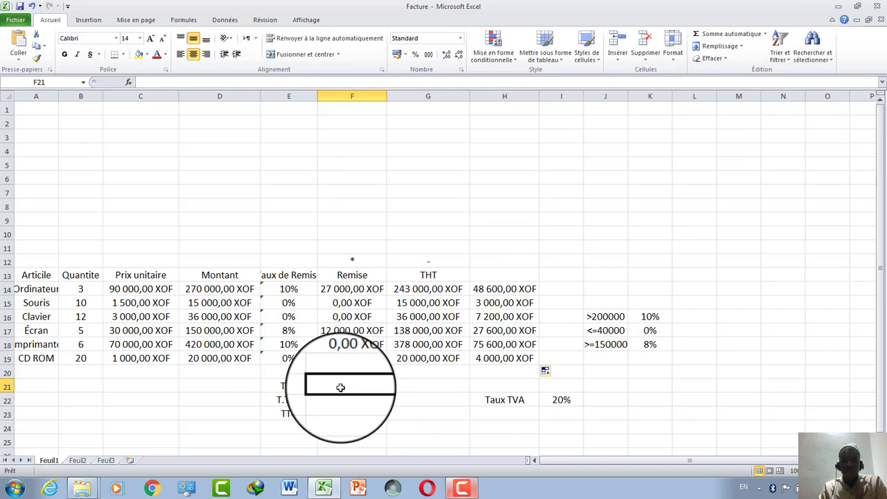
AutoSum G14:G19 into F21 and H14:H19 into F22, then enter =F21+F22 in F23 for TTC.
left_click(756, 36)
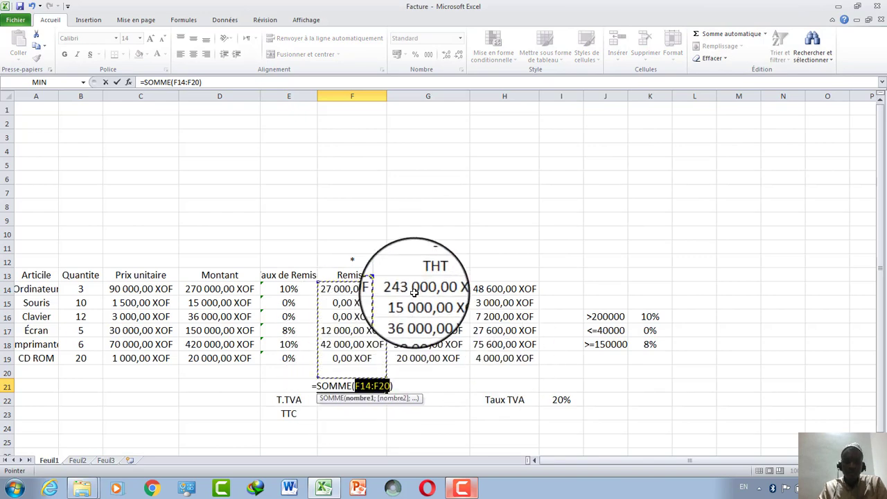
left_click_drag(414, 288, 415, 363)
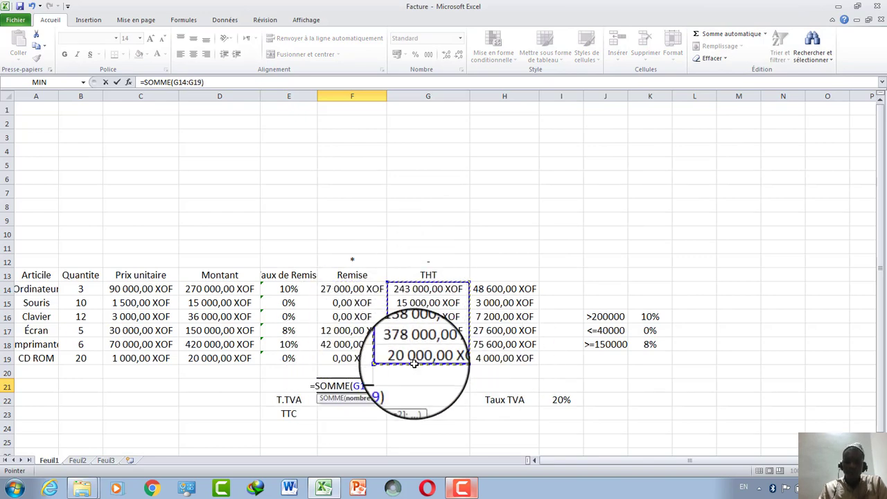
key("Return")
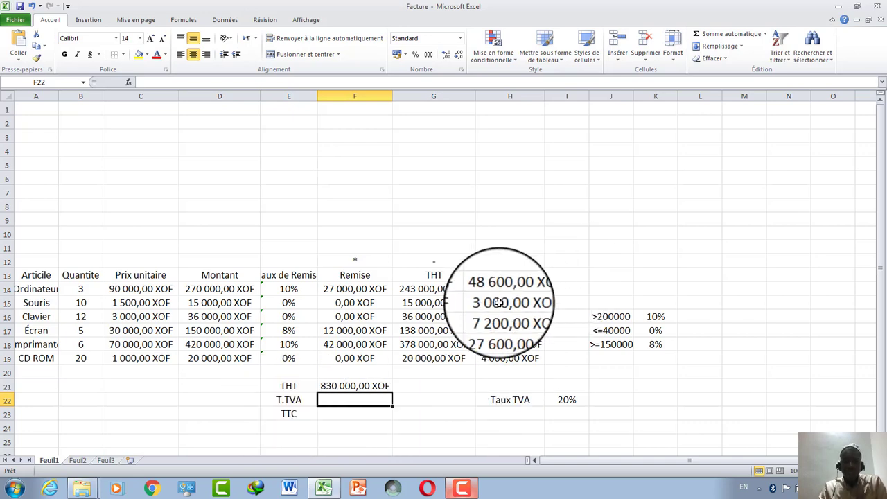
left_click(727, 38)
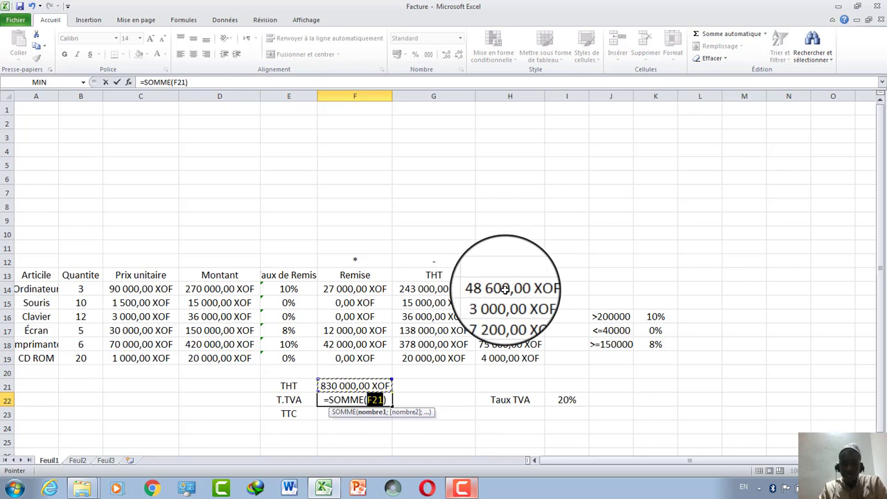
left_click_drag(505, 289, 510, 358)
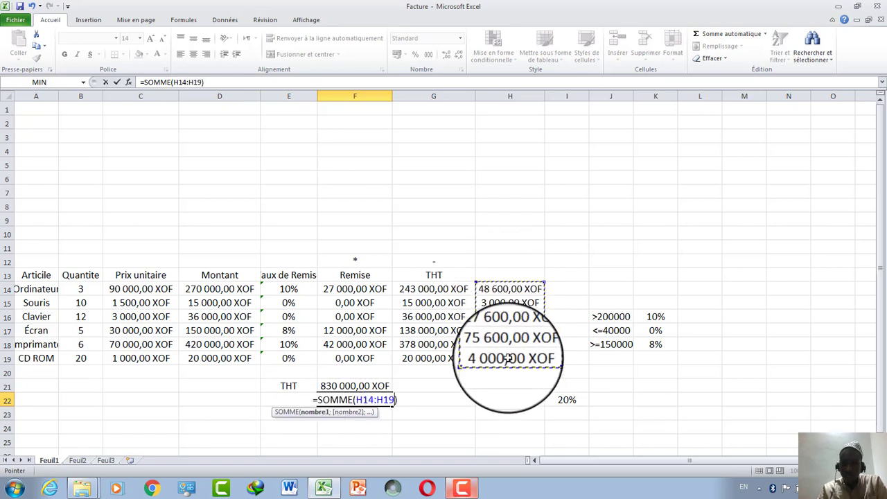
key("Return")
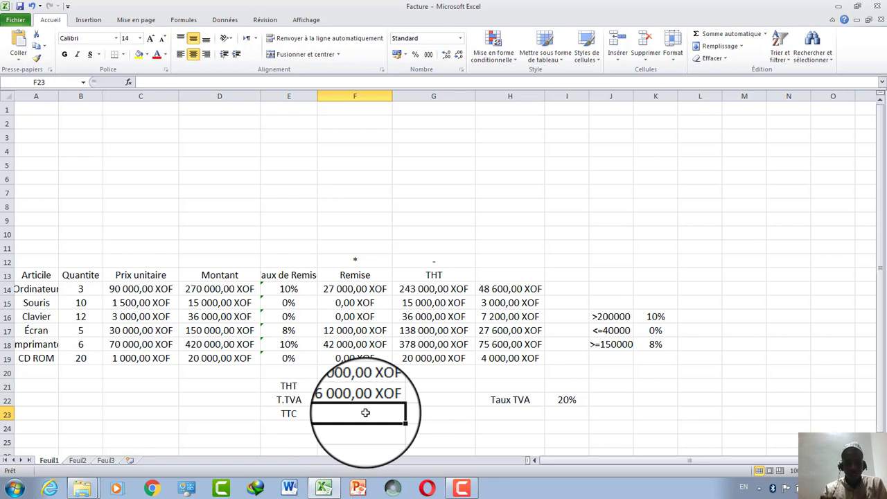
type("=F21")
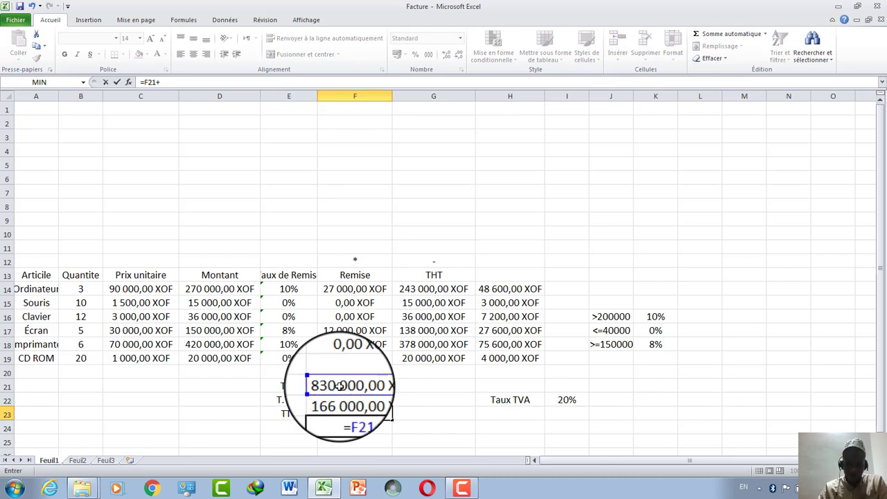
type("+")
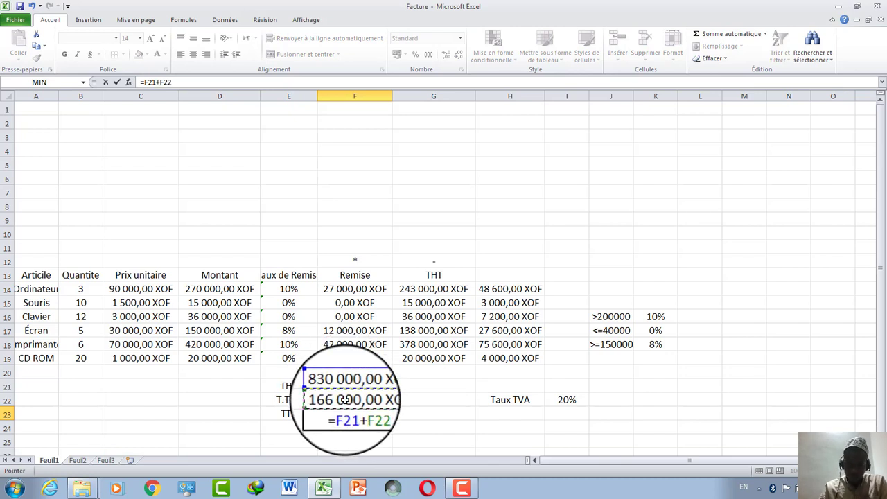
key("Return")
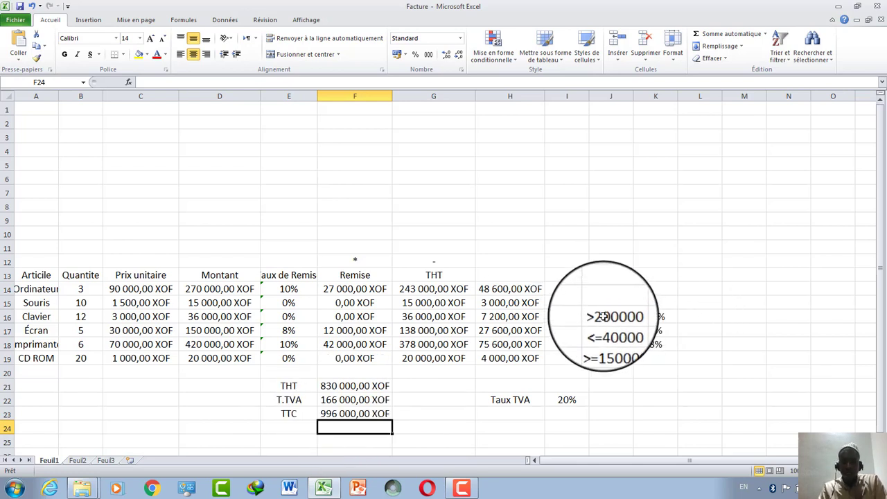
Set the font colour of the J16:K18 thresholds and rates to White.
left_click_drag(603, 316, 656, 344)
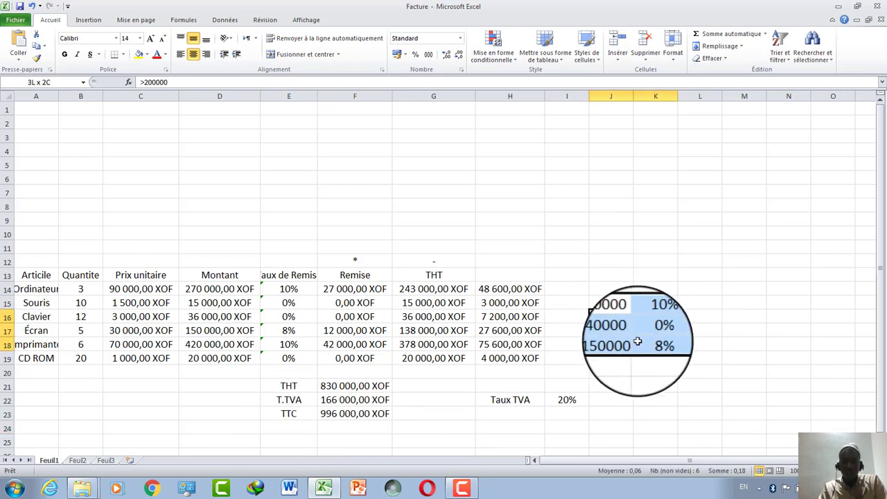
left_click(160, 55)
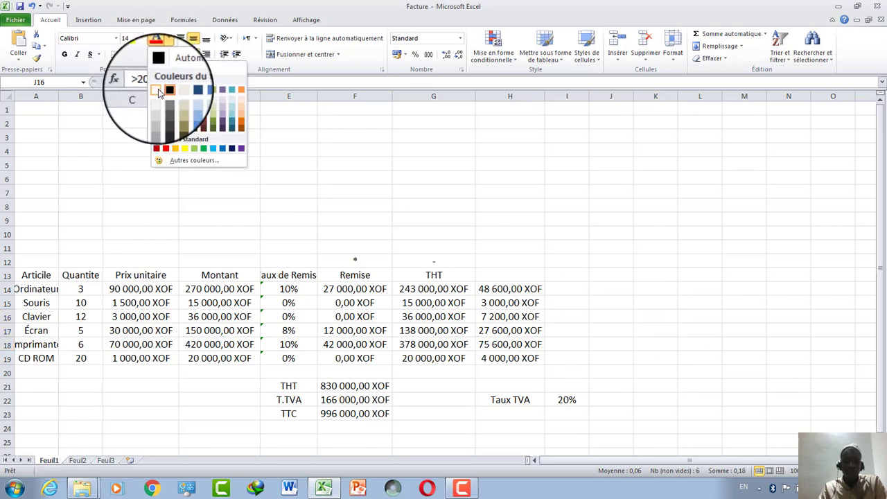
left_click(158, 90)
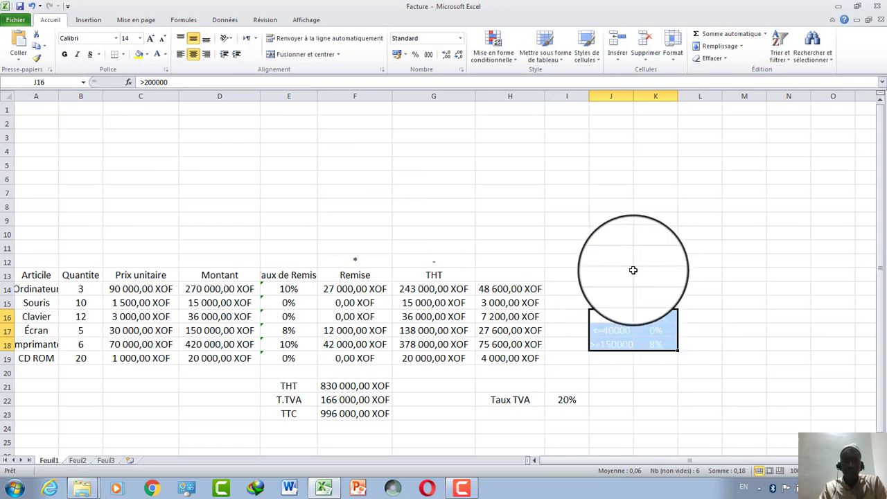
left_click(632, 269)
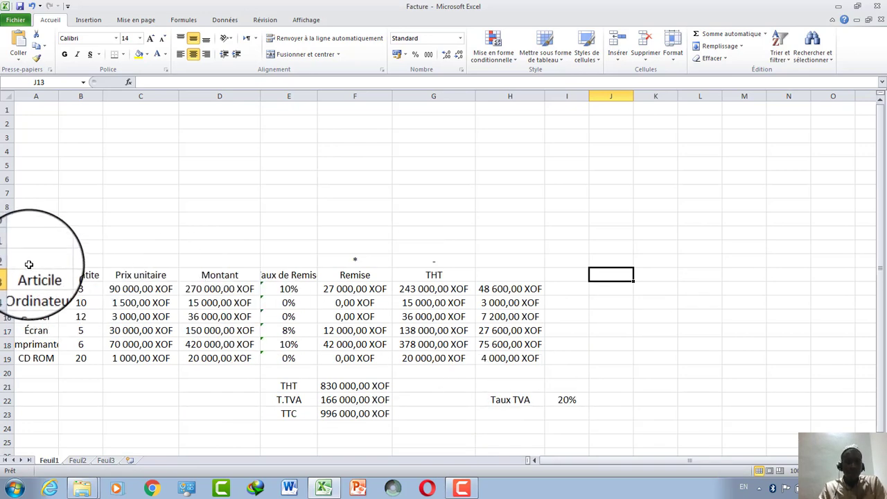
left_click_drag(34, 262, 553, 431)
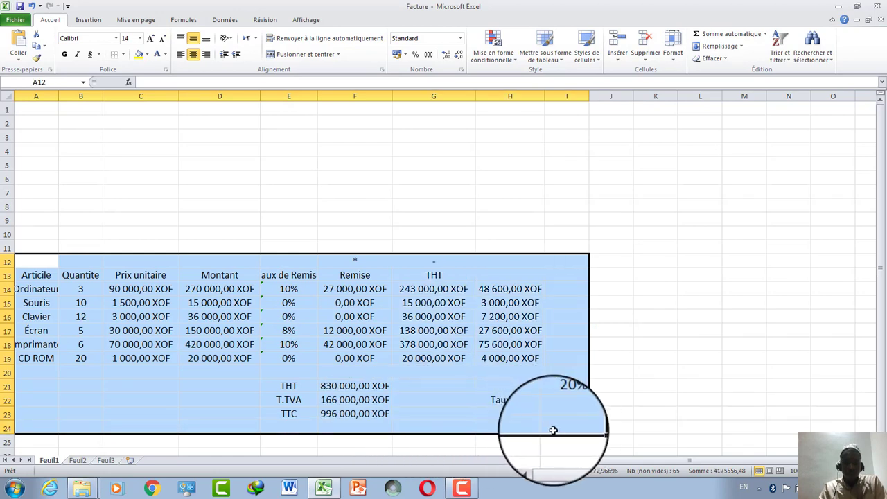
left_click(122, 55)
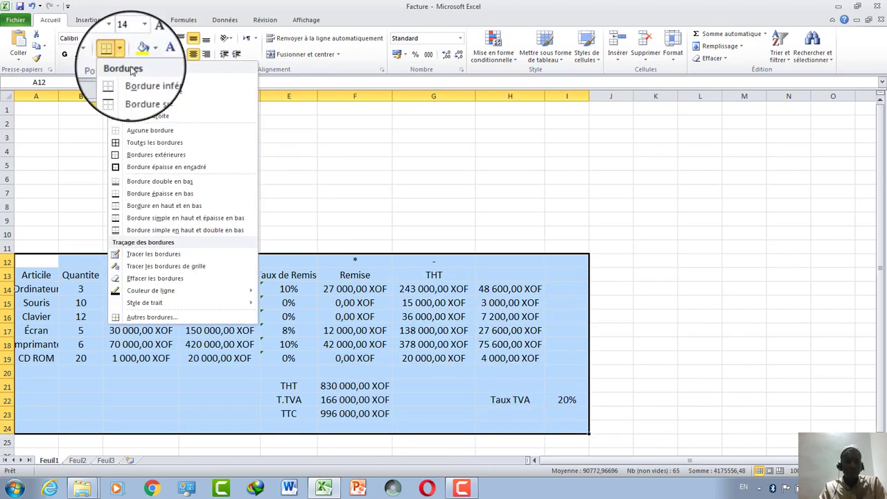
left_click(147, 315)
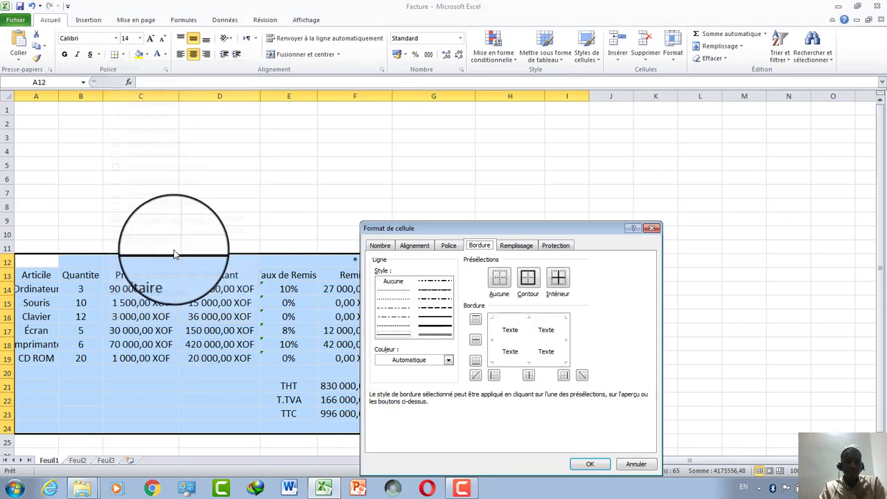
left_click(439, 333)
left_click(527, 278)
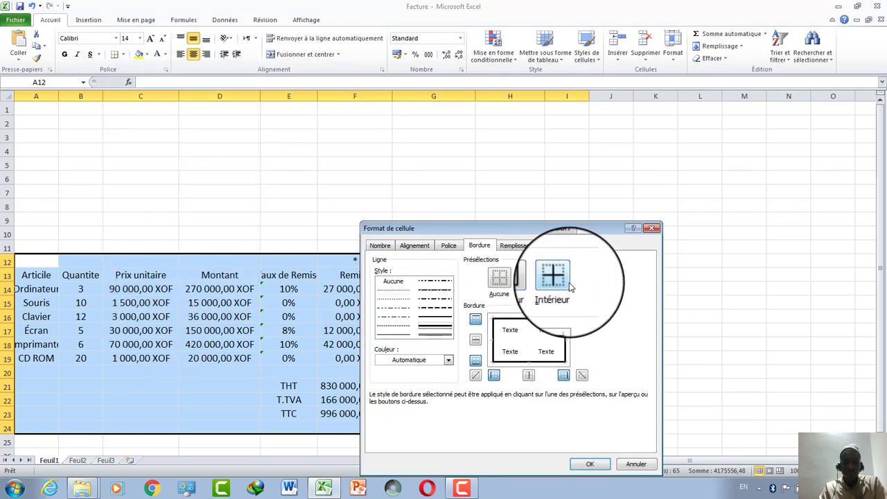
left_click(558, 278)
left_click(590, 464)
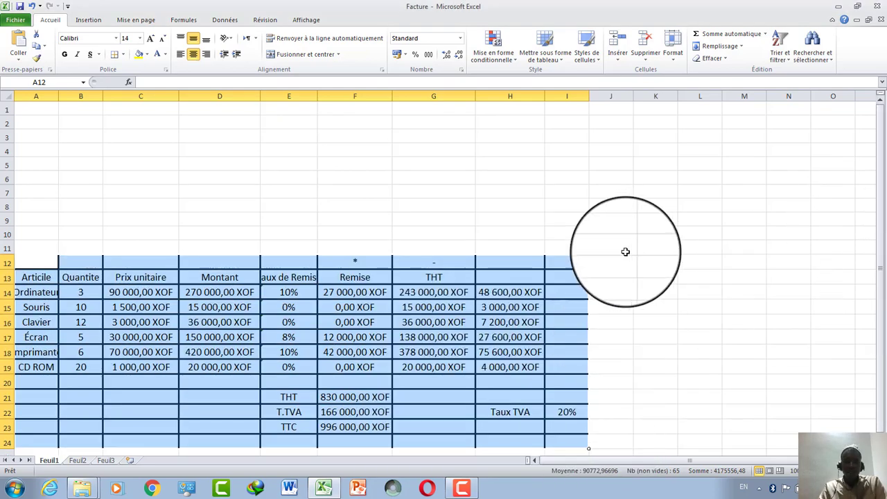
left_click_drag(567, 256, 566, 198)
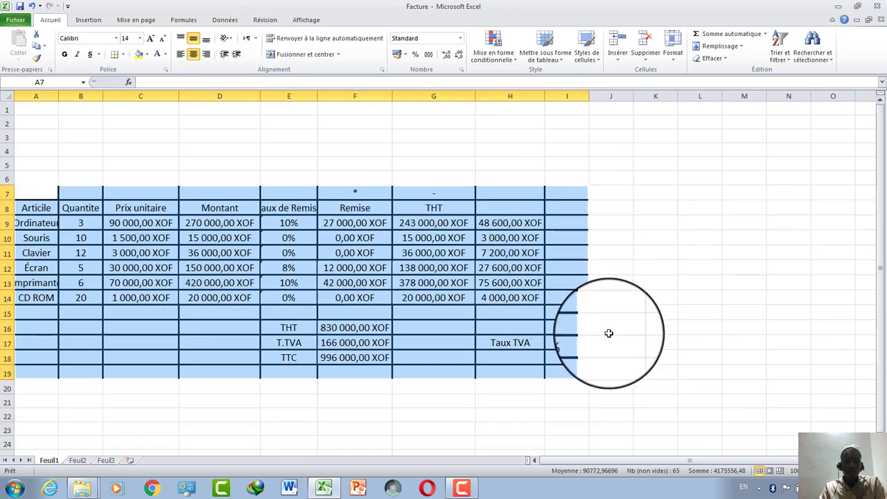
left_click(608, 334)
left_click(386, 429)
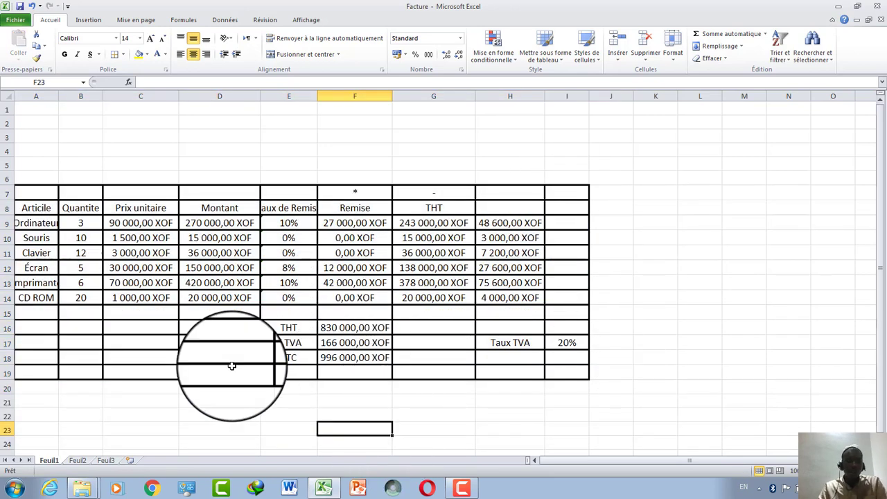
left_click_drag(210, 313, 55, 383)
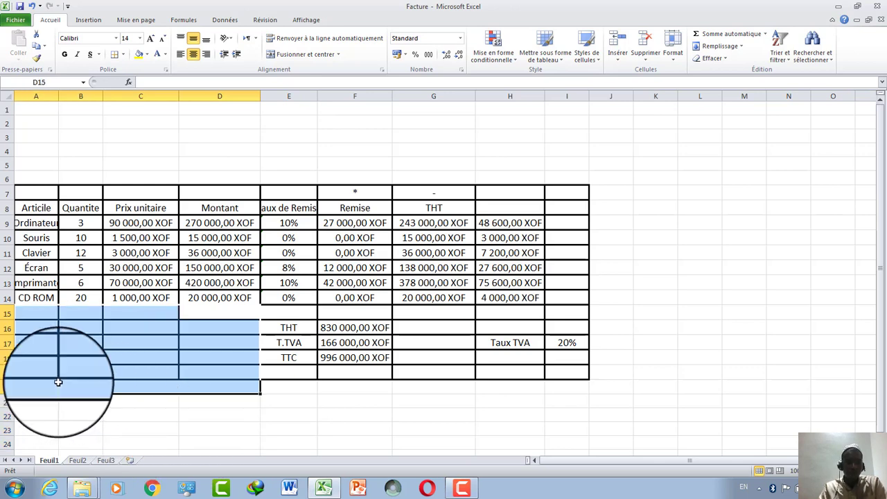
left_click(114, 441)
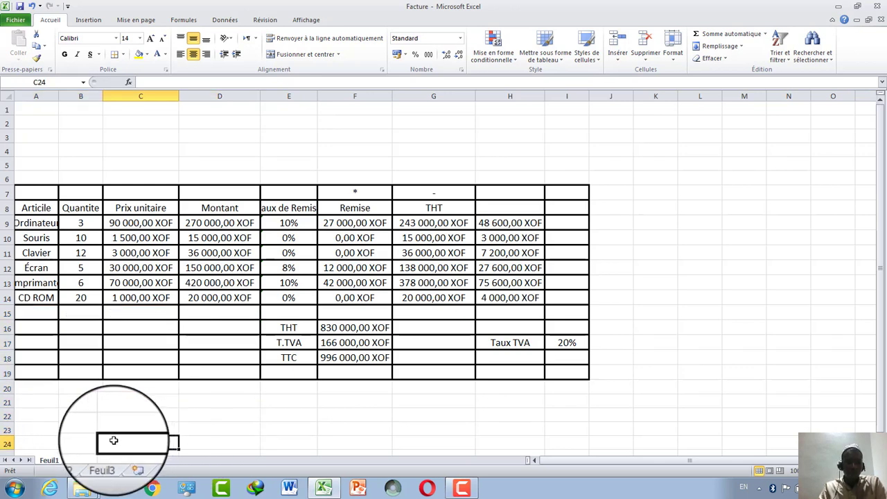
Use Format Painter from a plain cell to strip the borders from A15:D18.
left_click(37, 58)
mouse_move(36, 313)
left_mouse_down()
mouse_move(206, 342)
mouse_move(211, 362)
left_mouse_up()
left_click(235, 402)
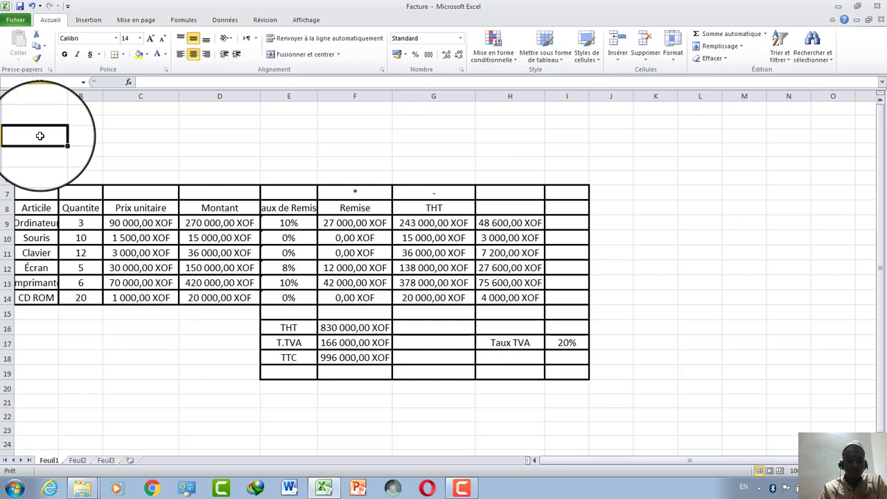
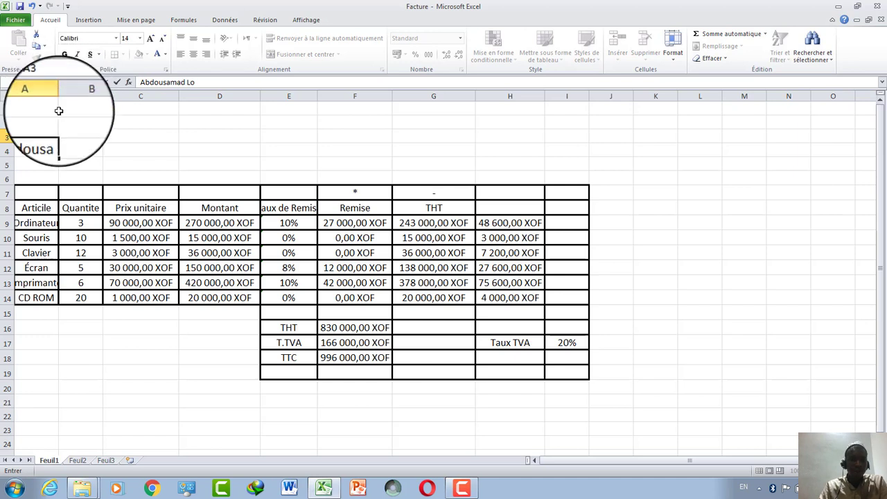
Enter the client's name in A3 and merge and centre A3:B3.
left_click(64, 136)
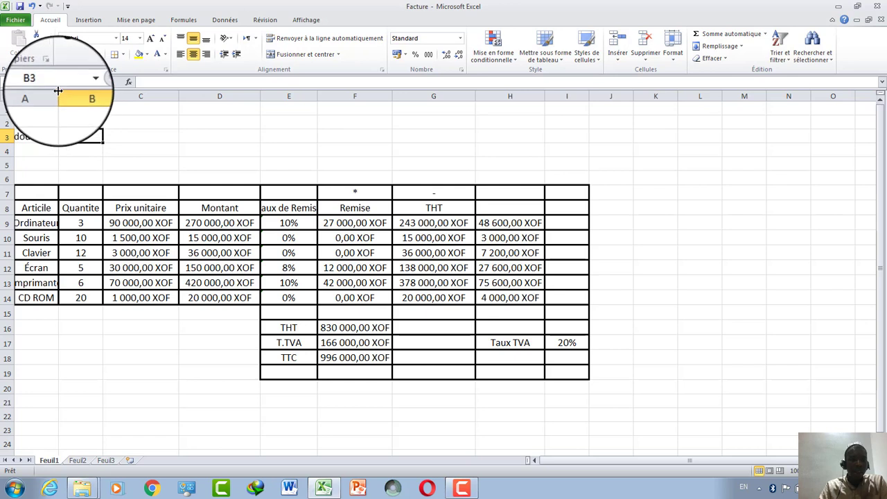
left_click_drag(58, 90, 80, 88)
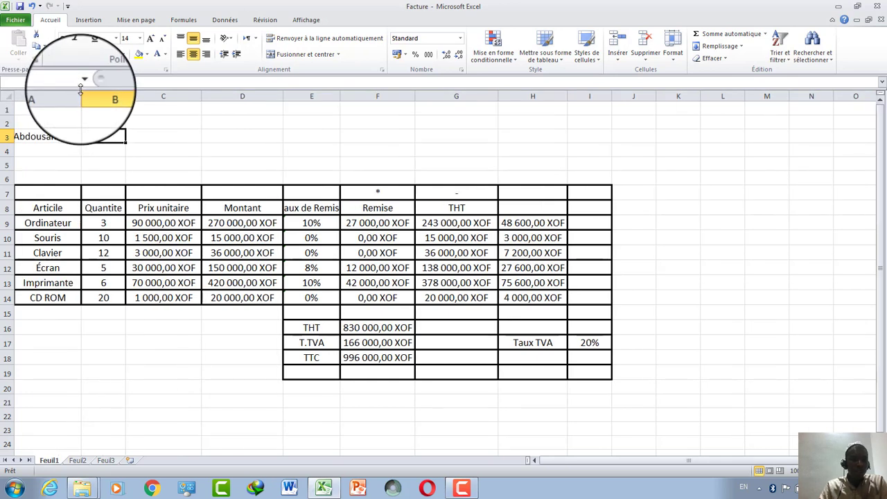
left_click(32, 7)
left_click_drag(30, 137, 68, 133)
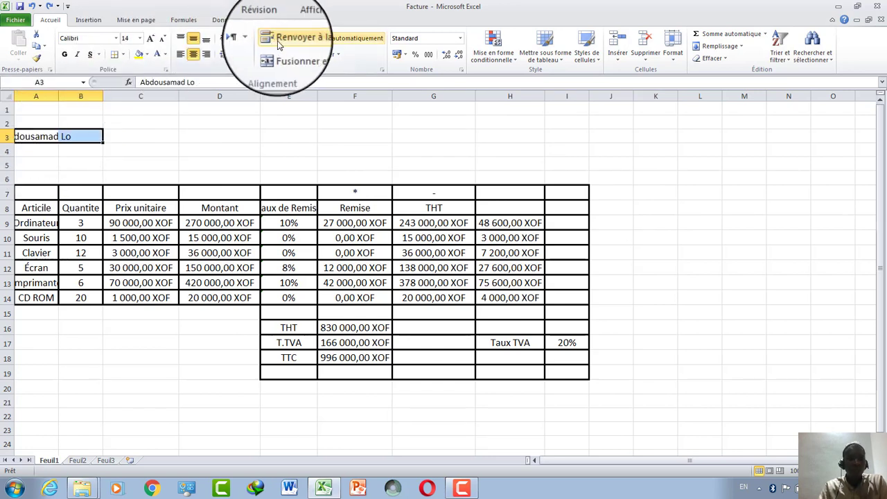
left_click(303, 55)
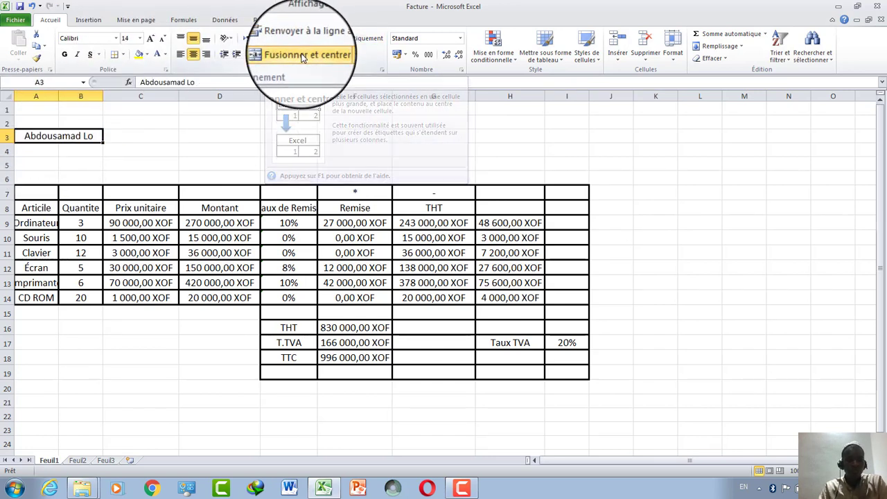
Enter the client's address in A4 and merge and centre A4:B4.
left_click(45, 153)
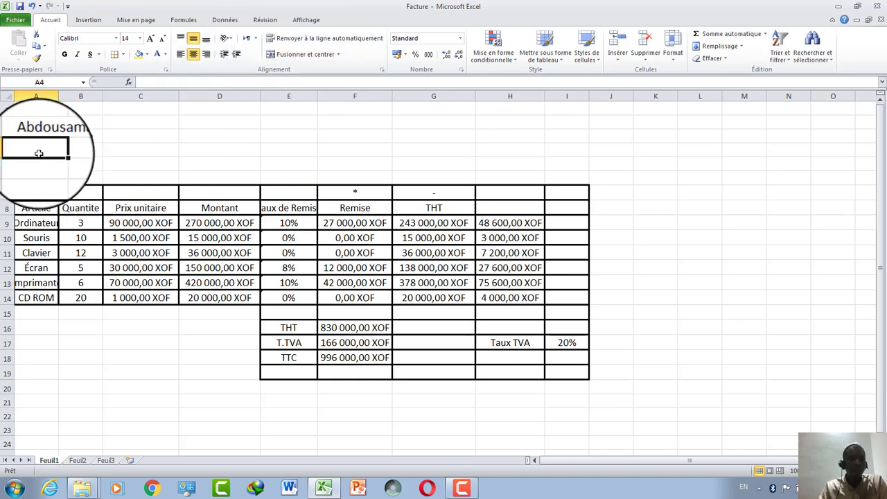
type("T")
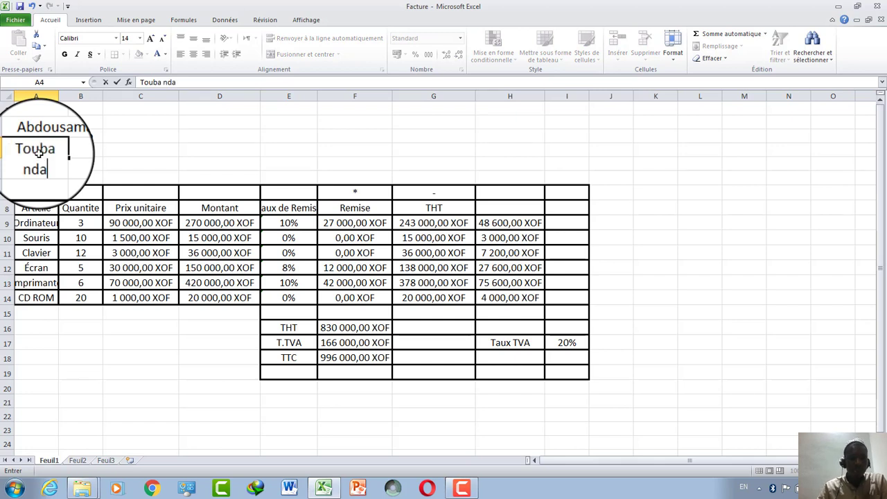
type("ouba ndam")
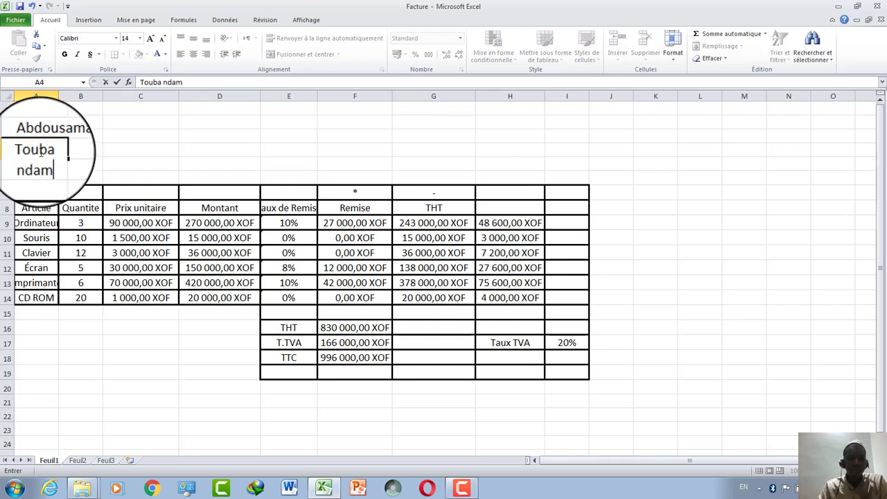
left_click(89, 154)
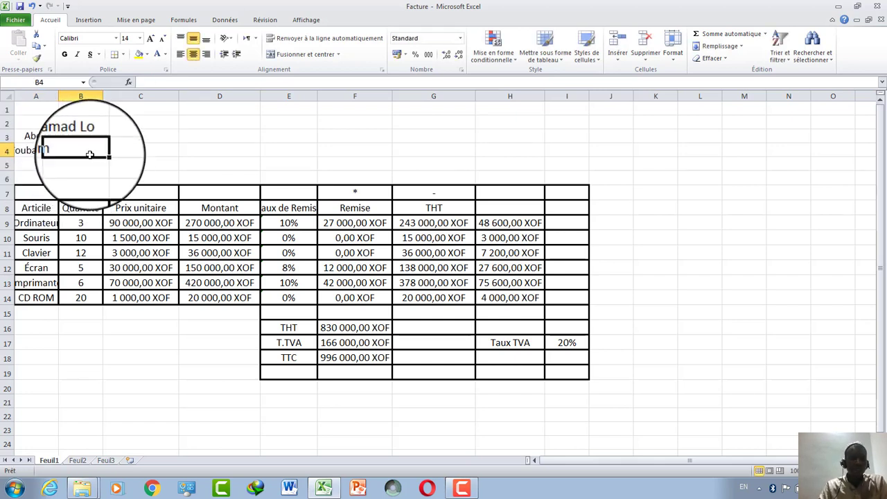
left_click(29, 153)
left_click_drag(29, 153, 72, 149)
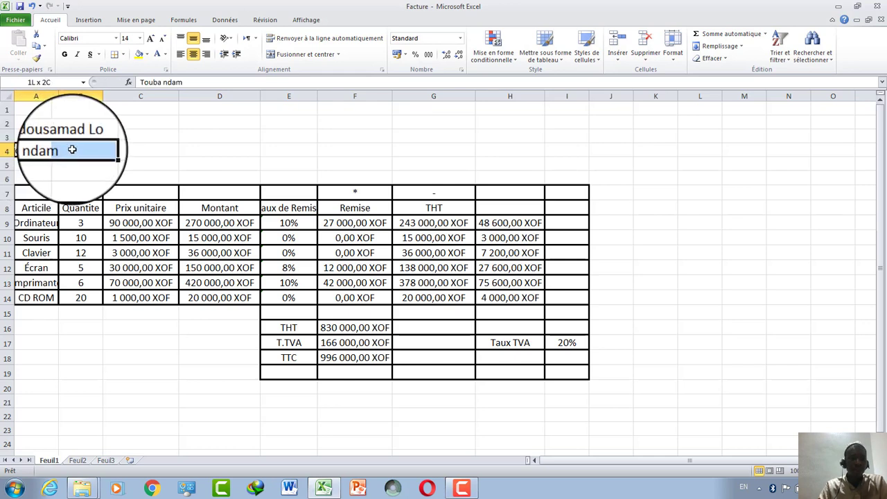
left_click(298, 57)
left_click(142, 163)
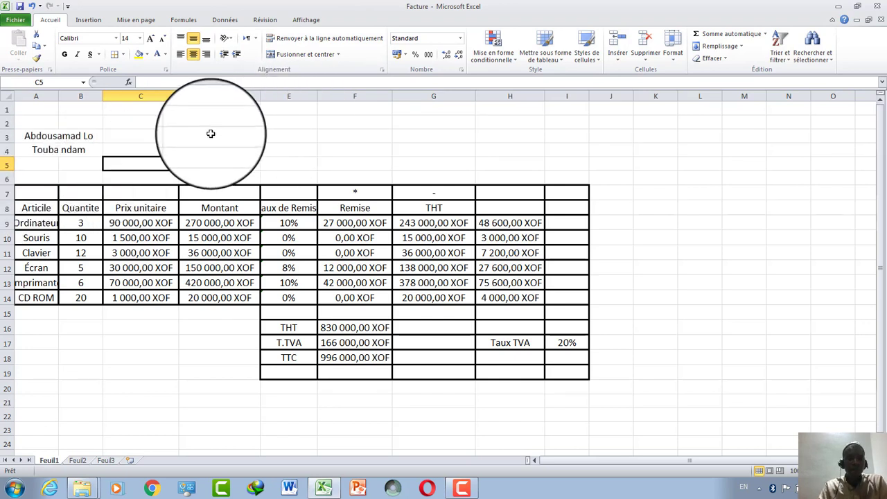
Put Facture in D1, the client's phone number merged and centred in A5:B5, and bagage in D5.
left_click(208, 104)
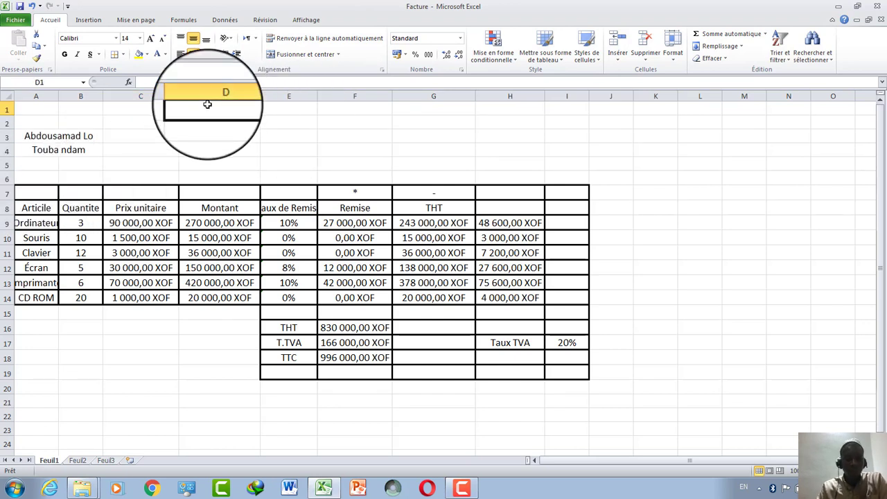
type("Facture")
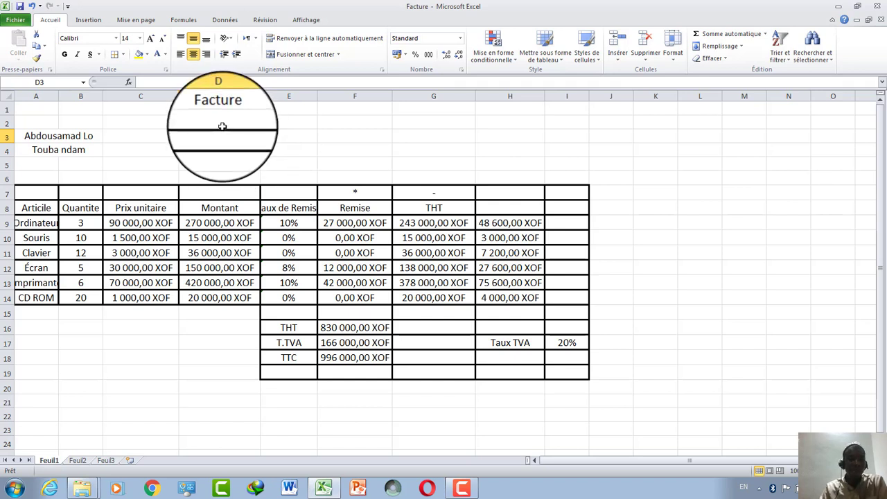
left_click(46, 163)
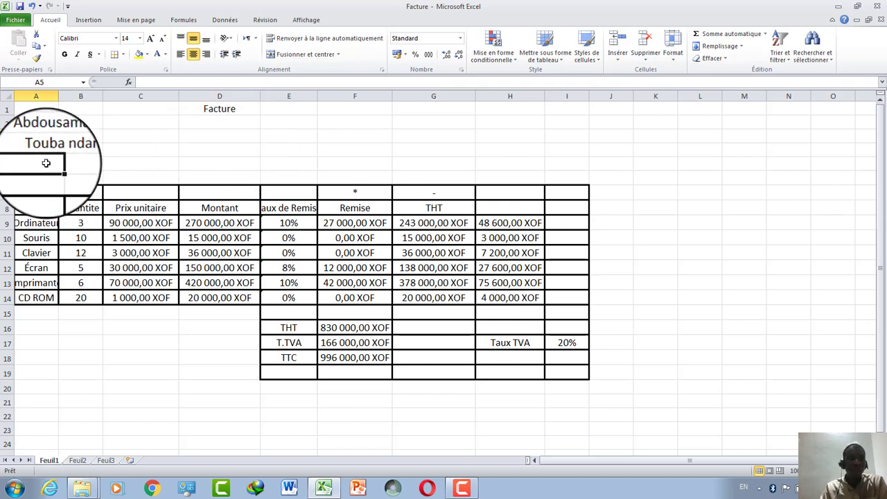
type("777")
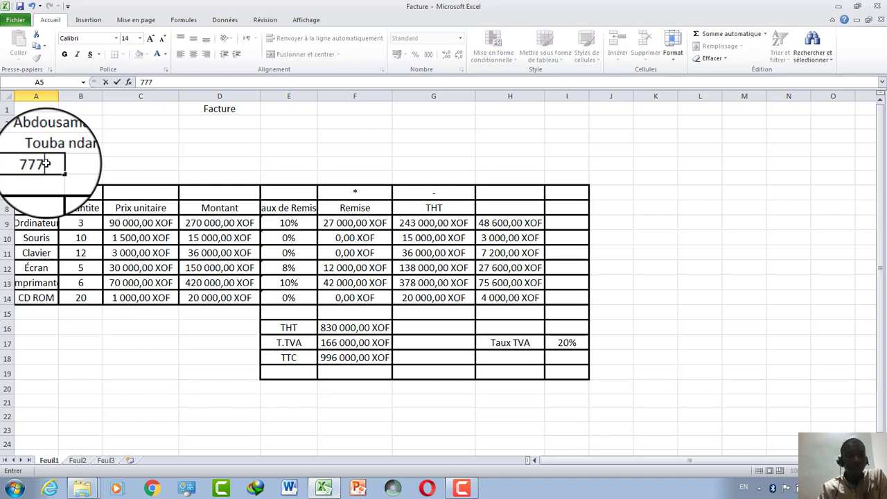
type("7777")
left_click(100, 178)
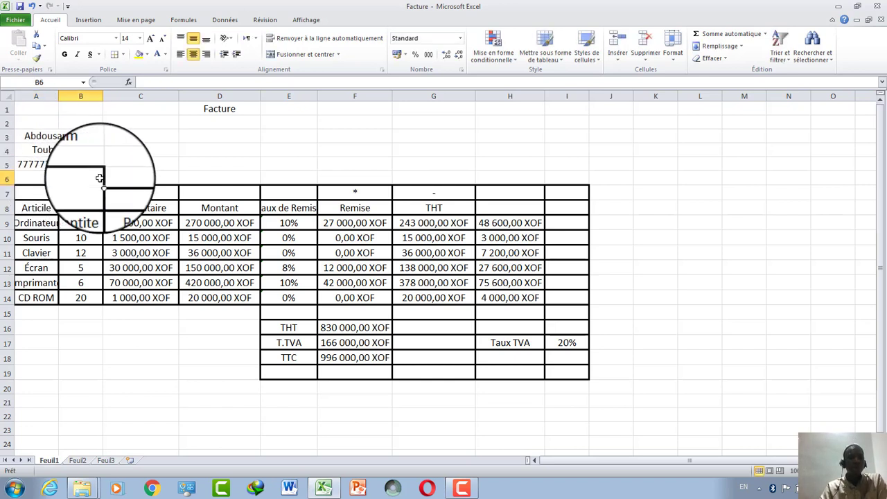
left_click_drag(32, 164, 65, 165)
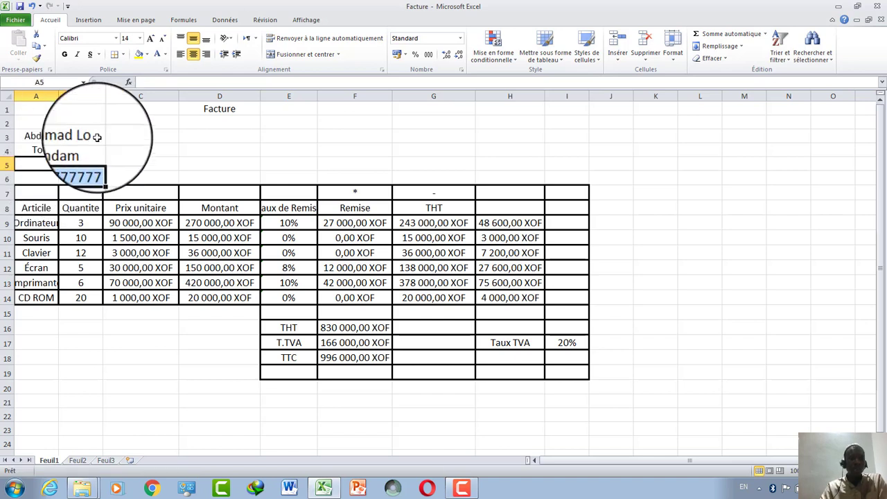
left_click(316, 54)
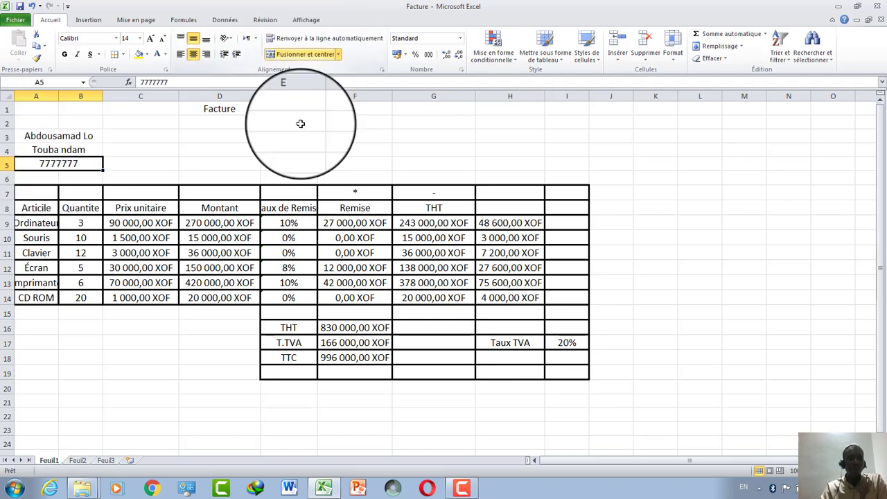
left_click(287, 167)
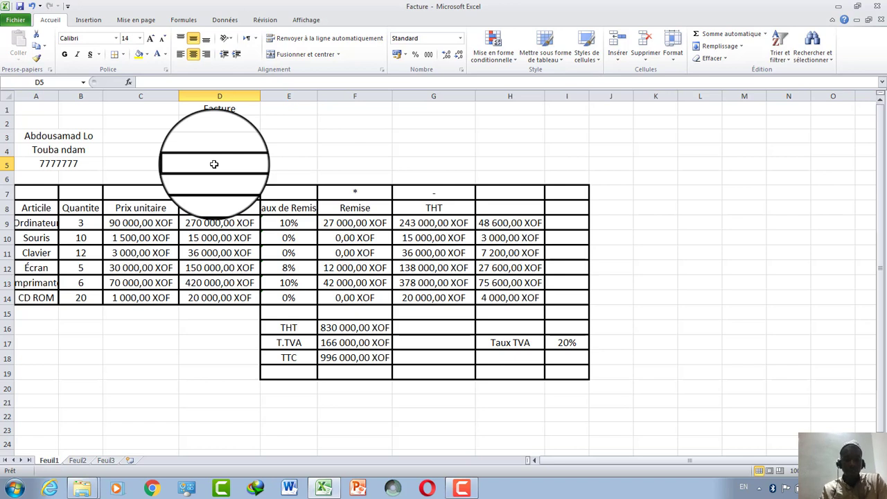
type("bagage........")
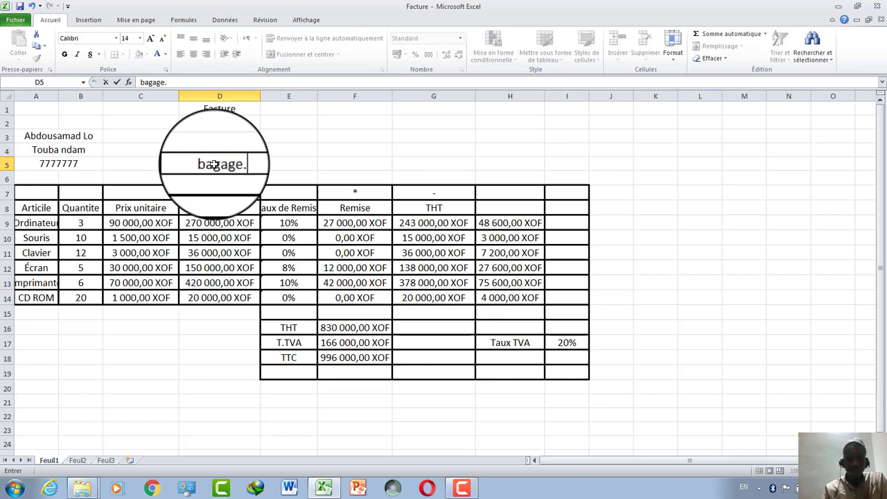
Fill the Facture title in D1 with yellow and the client lines A3:A5 with orange.
left_click(358, 122)
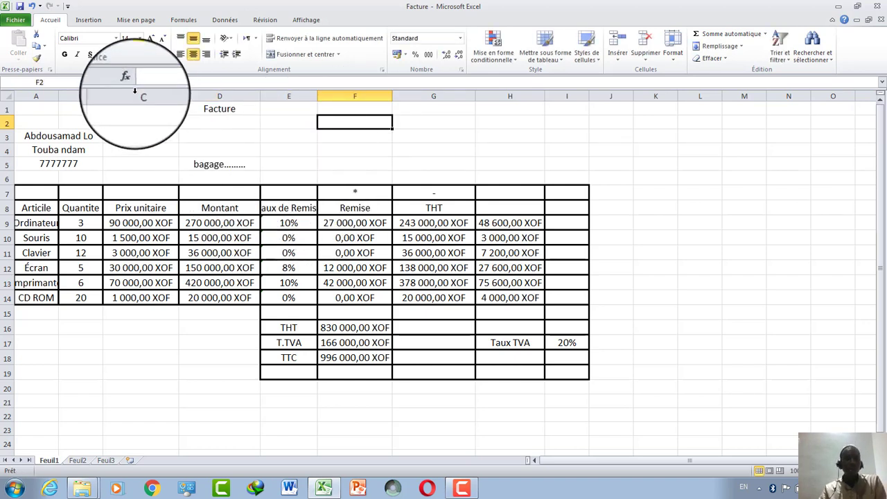
left_click(204, 111)
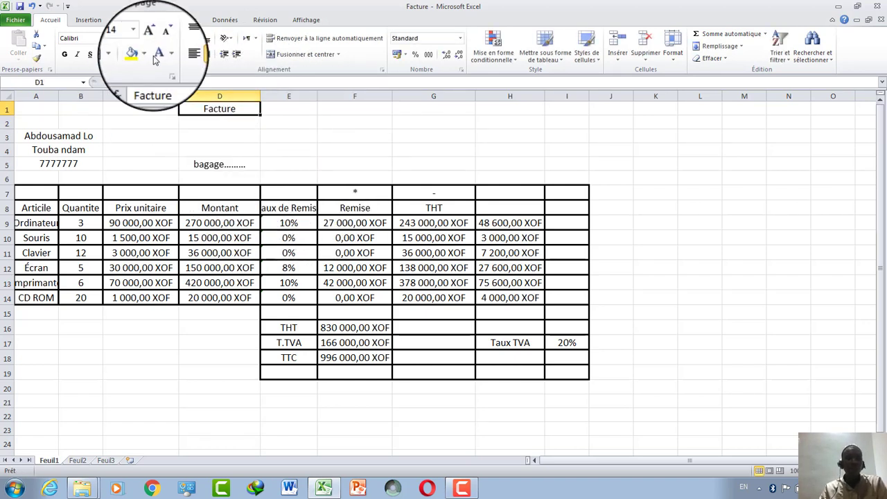
left_click(139, 54)
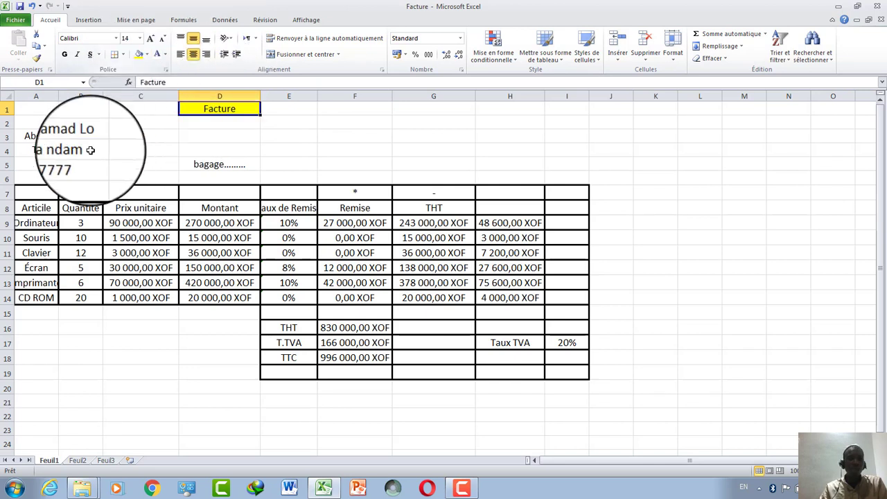
left_click_drag(59, 135, 59, 165)
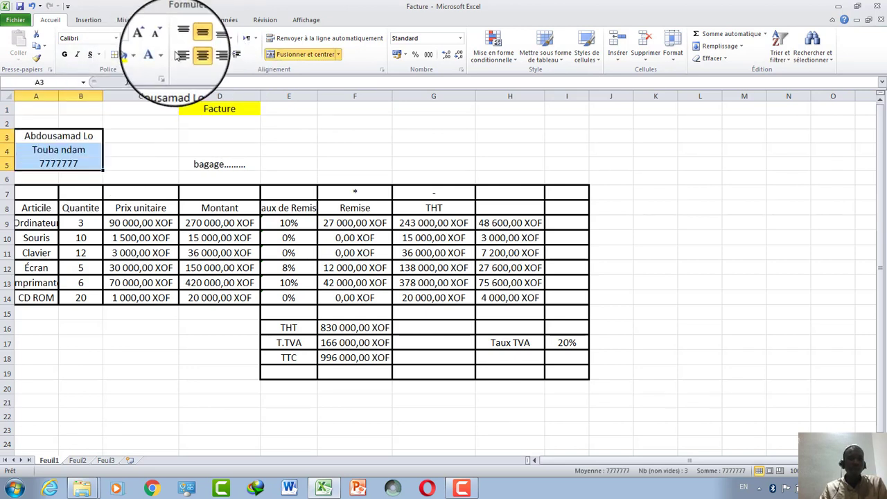
left_click(133, 55)
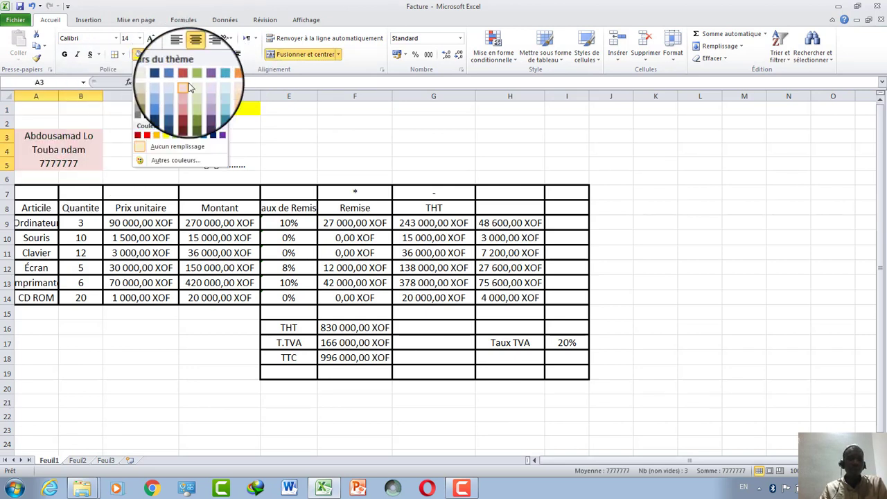
left_click(223, 78)
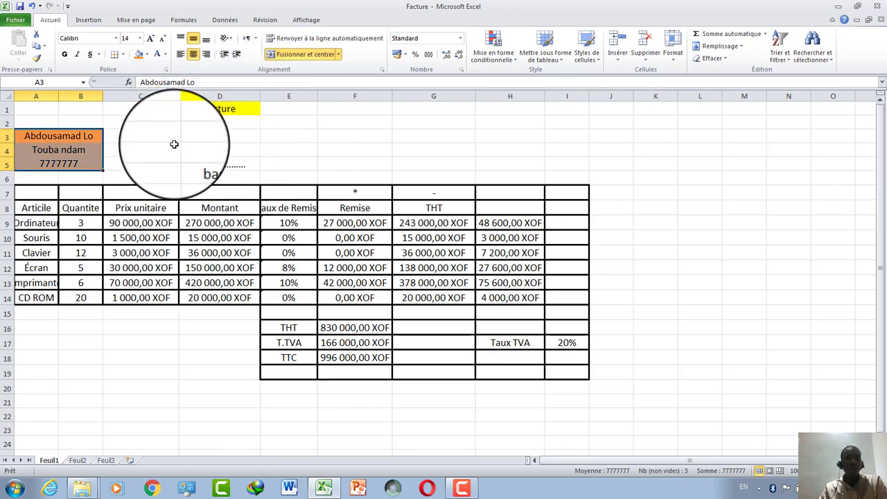
Copy the invoice block A1:I20 and bring up a blank Microsoft Word document.
left_click(47, 149)
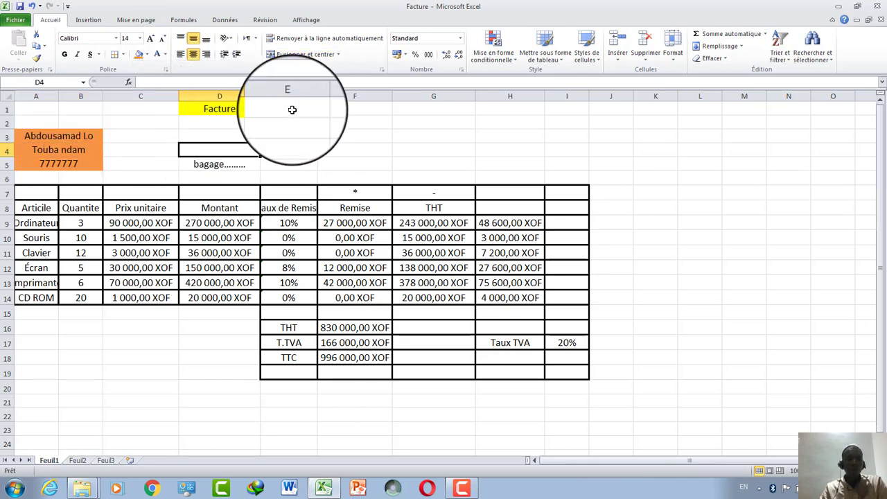
left_click_drag(291, 109, 158, 201)
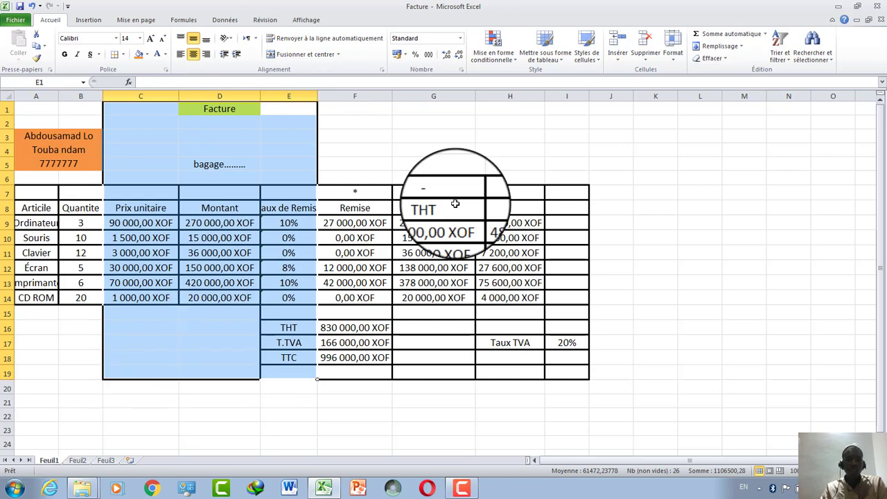
left_click_drag(561, 110, 33, 382)
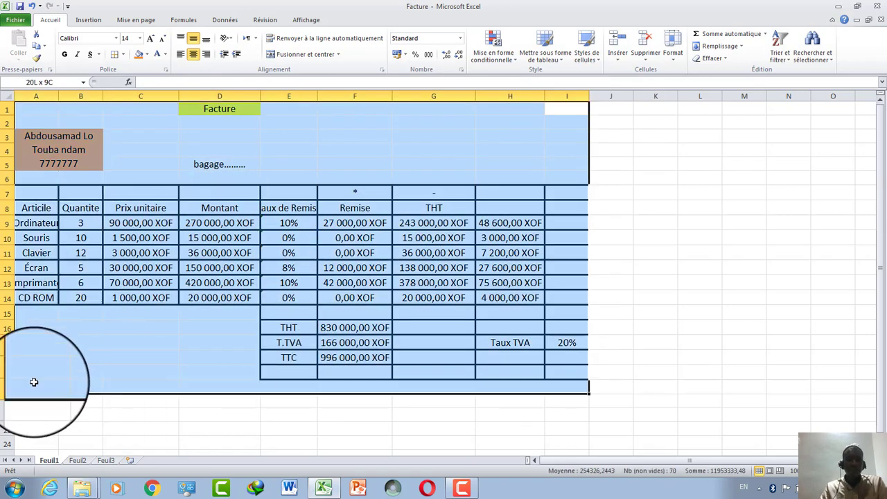
right_click(83, 214)
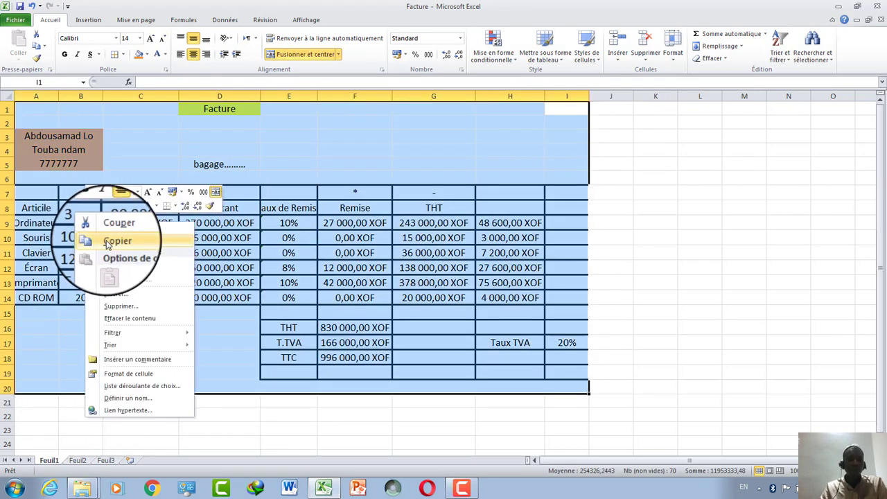
left_click(108, 243)
left_click(289, 489)
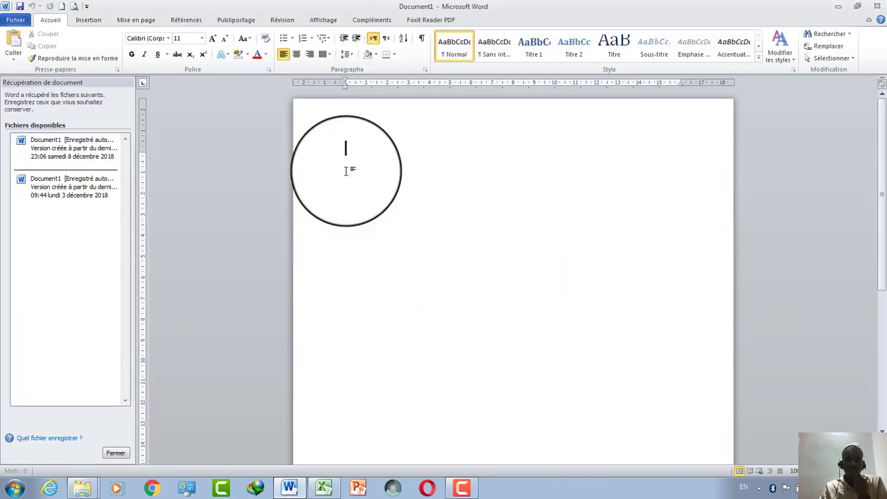
Paste the invoice with Conserver la mise en forme source and shift the table left.
right_click(348, 161)
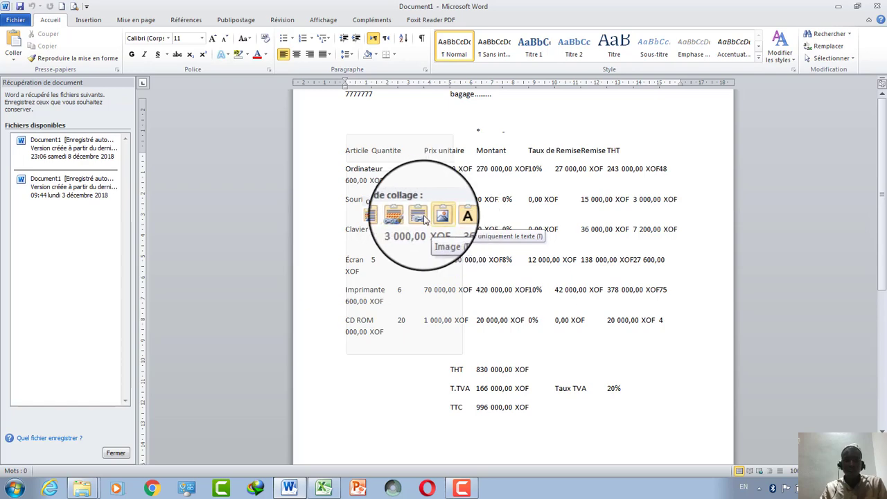
left_click(369, 217)
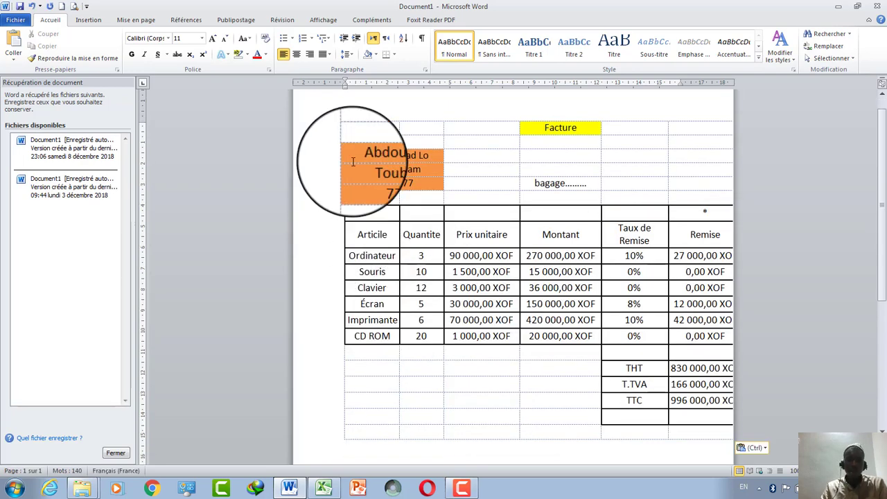
left_click_drag(341, 118, 287, 118)
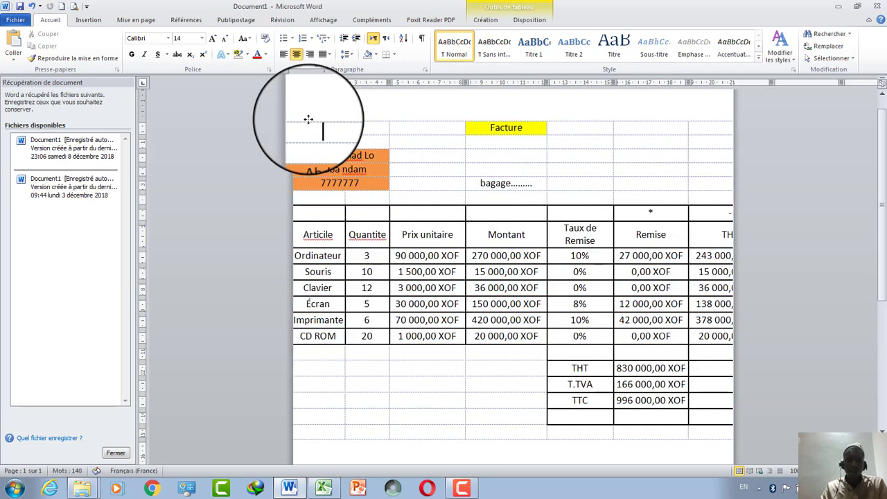
Set the page orientation to Paysage (landscape).
left_click(135, 19)
left_click(88, 46)
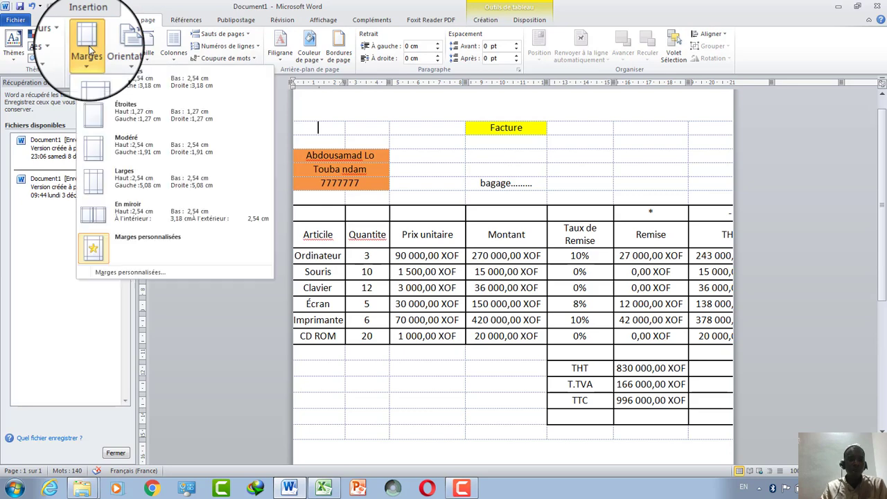
left_click(124, 47)
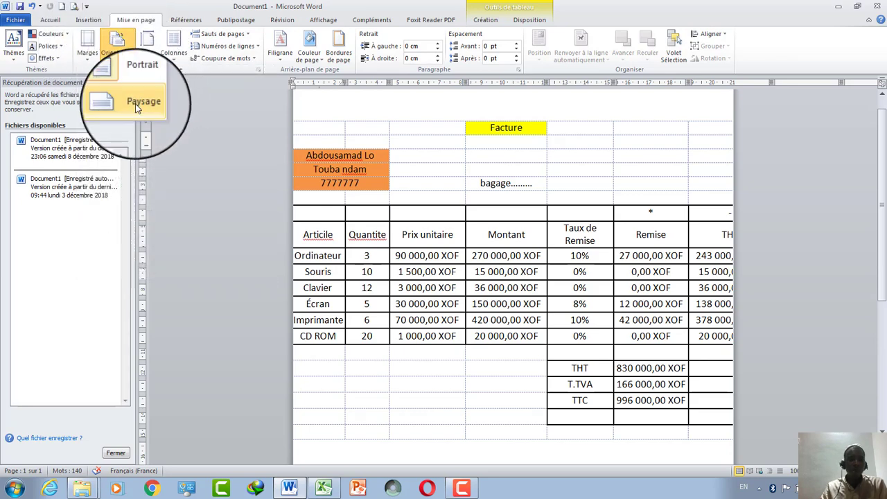
left_click(139, 102)
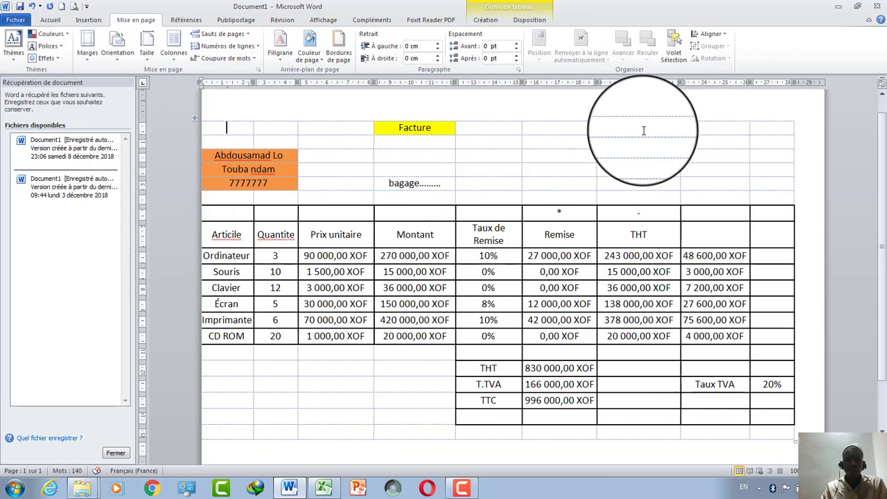
Select the whole invoice table and drag it right to fit the landscape page.
left_click(781, 127)
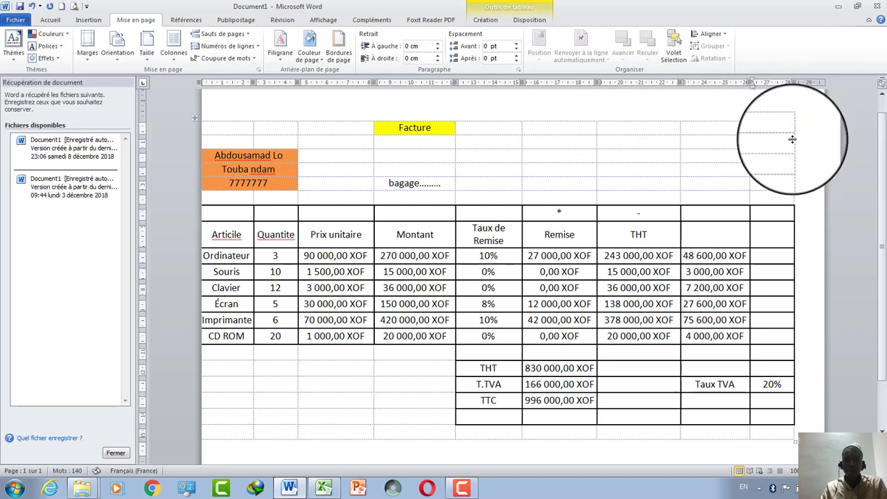
left_click(196, 119)
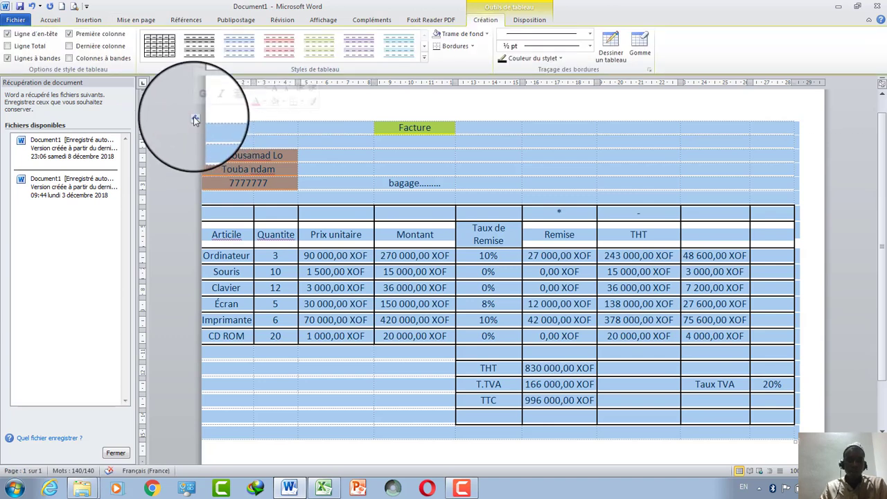
left_click_drag(196, 118, 221, 118)
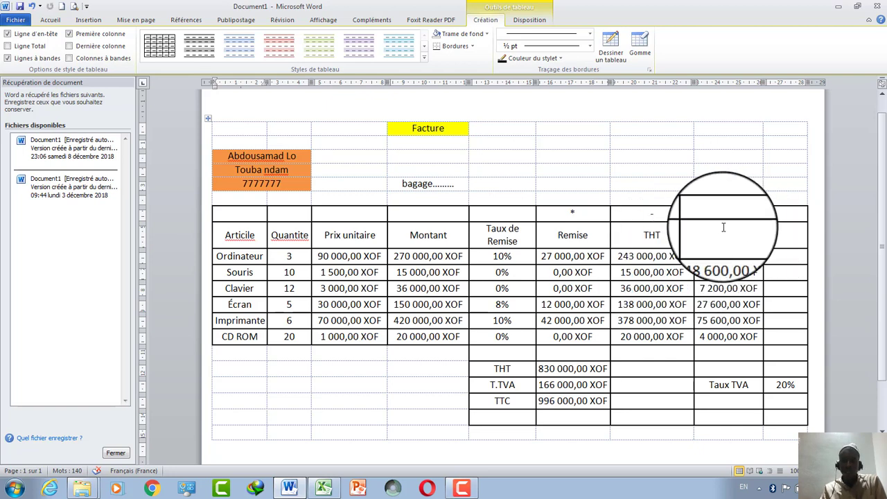
Trial-paste the copied invoice at K7 and F11, undoing each paste.
left_click(323, 491)
left_click(641, 188)
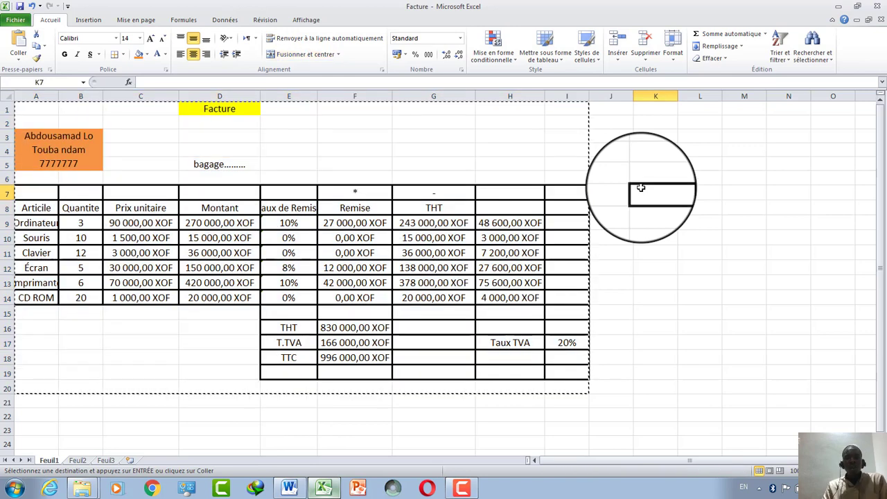
key("Return")
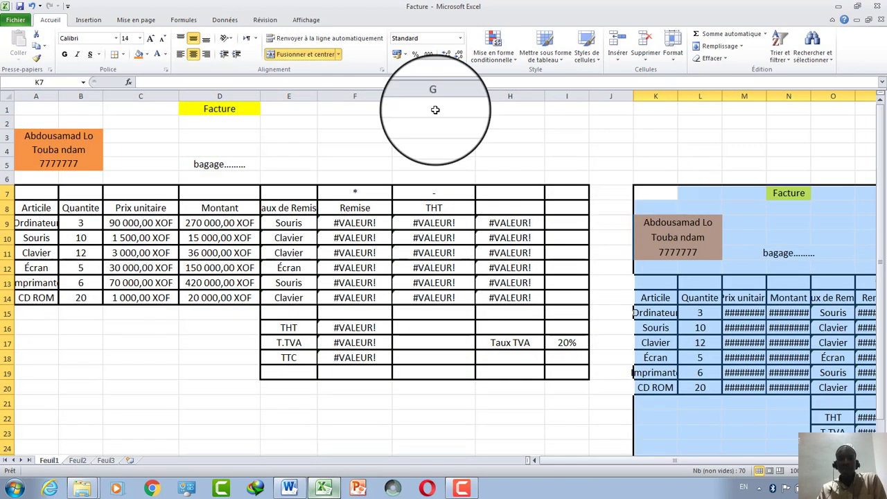
left_click(33, 8)
left_click(731, 234)
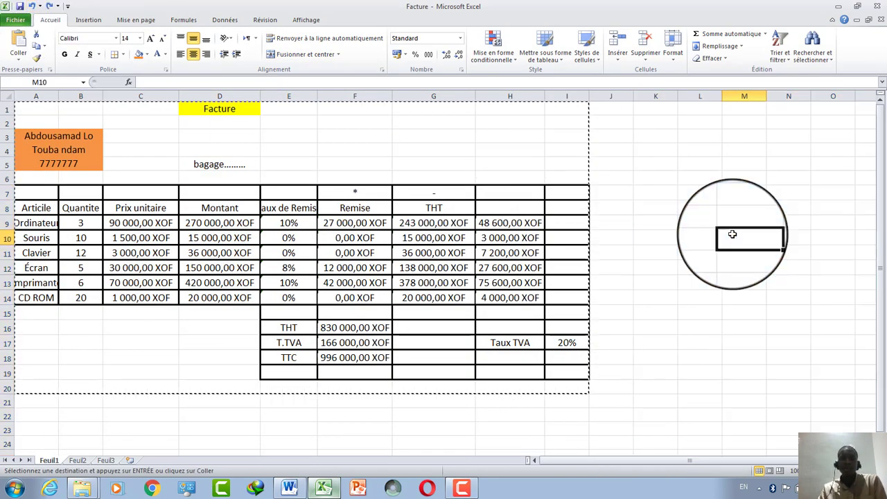
left_click(360, 252)
key("Return")
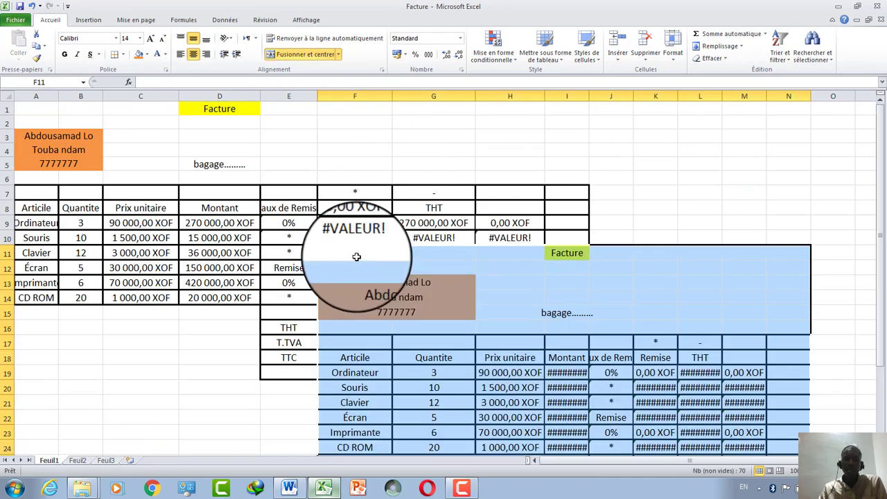
left_click(33, 7)
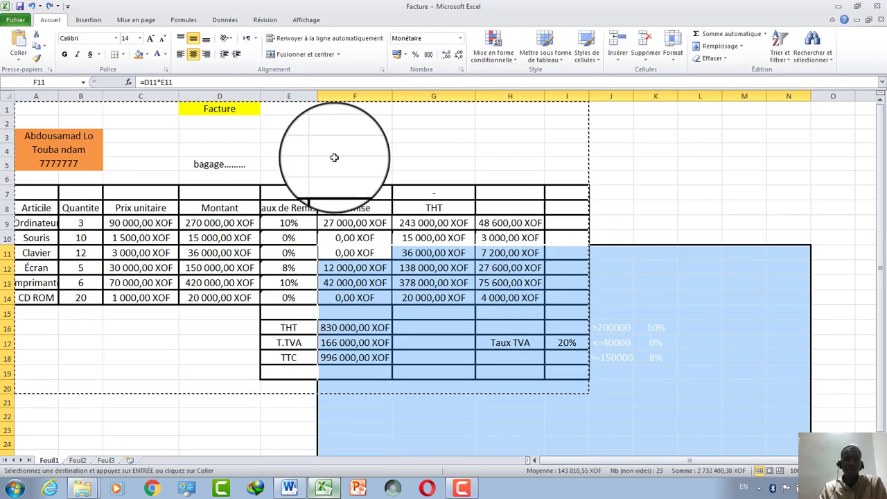
Inspect cell F4's shortcut menu, then undo and redo the name block's orange fill.
left_click(642, 223)
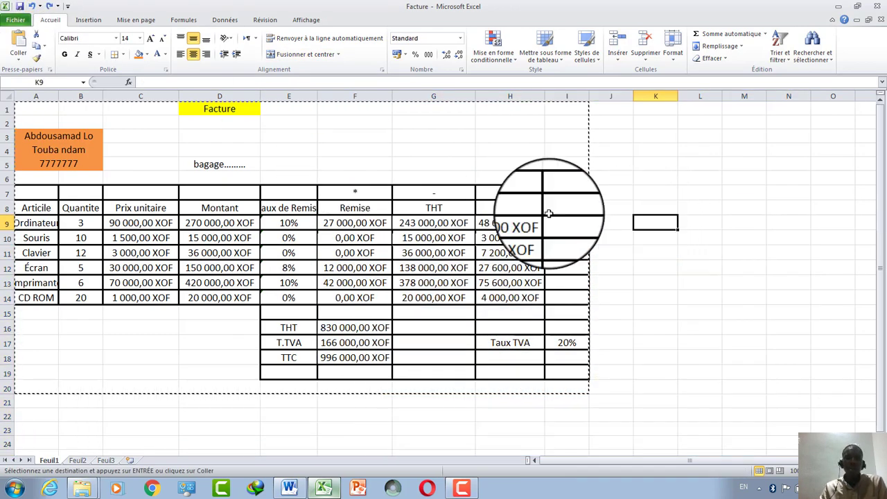
left_click(338, 150)
right_click(337, 149)
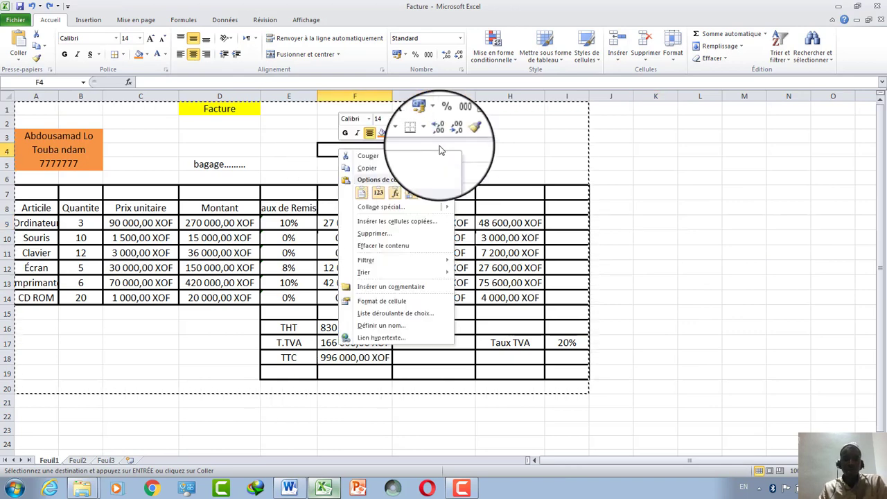
left_click(527, 155)
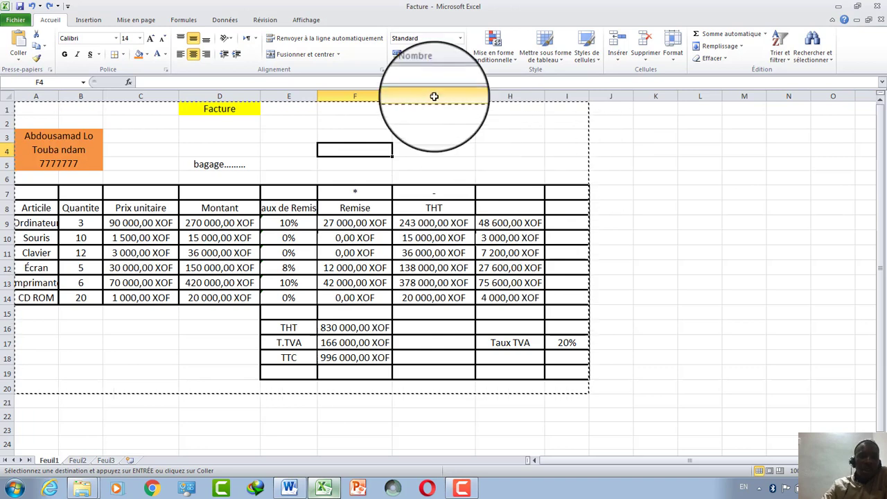
left_click(51, 7)
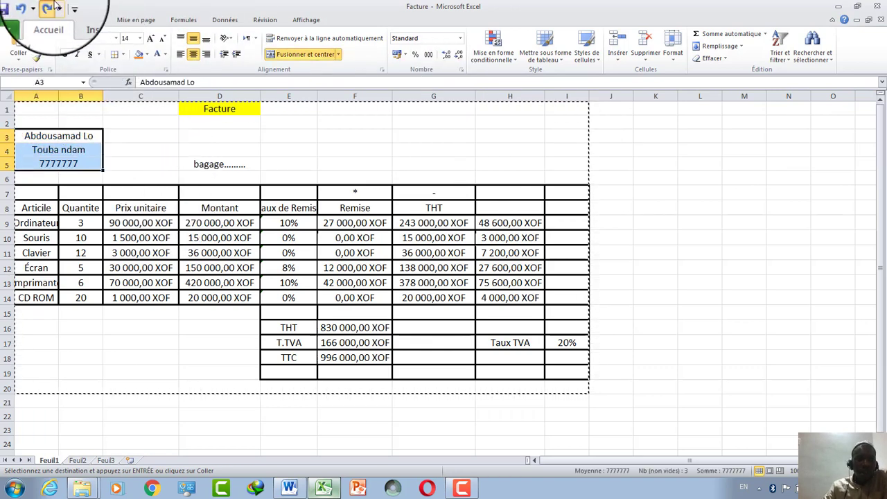
left_click(49, 6)
left_click(331, 196)
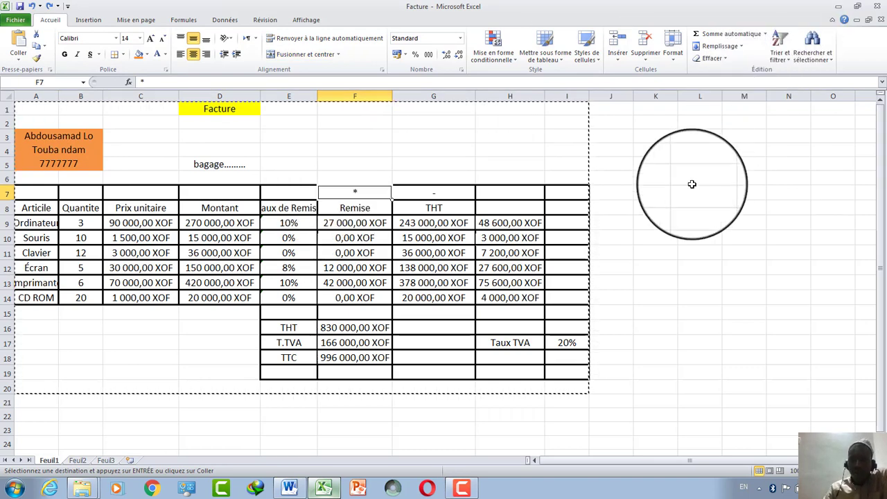
Trial-paste the invoice at H5, undo it, and save the workbook.
left_click(521, 164)
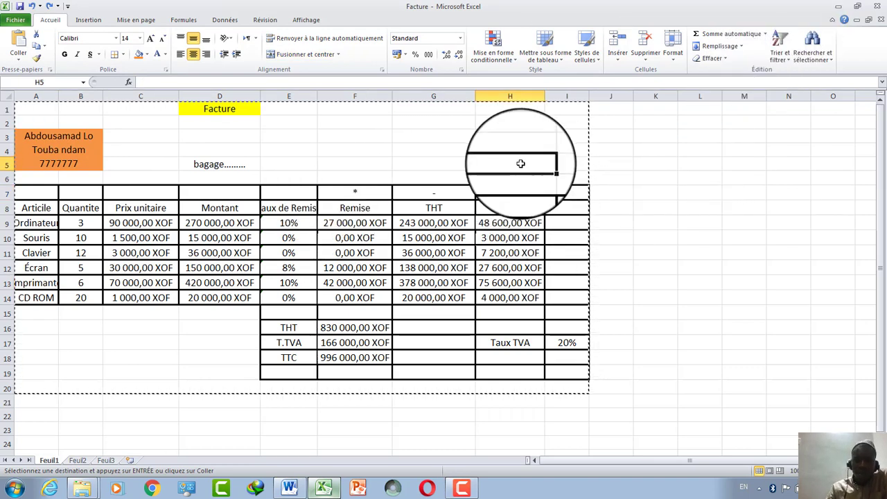
key("Return")
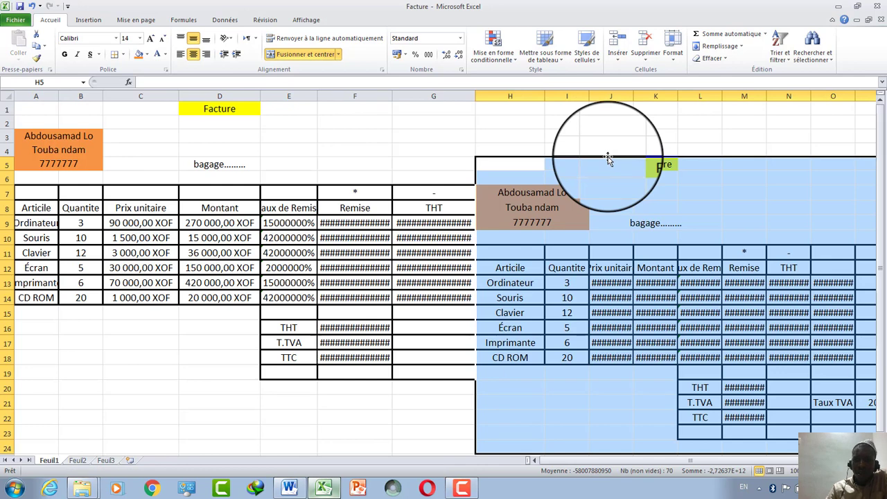
left_click(624, 207)
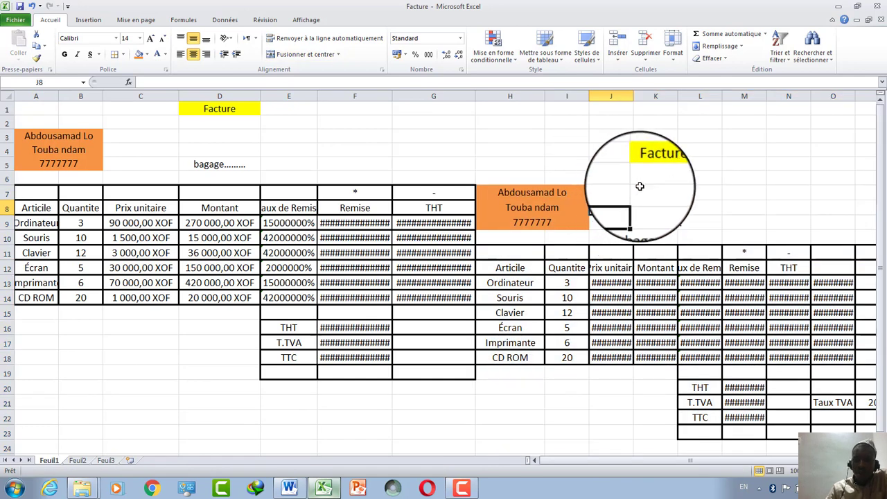
left_click(33, 7)
left_click(289, 387)
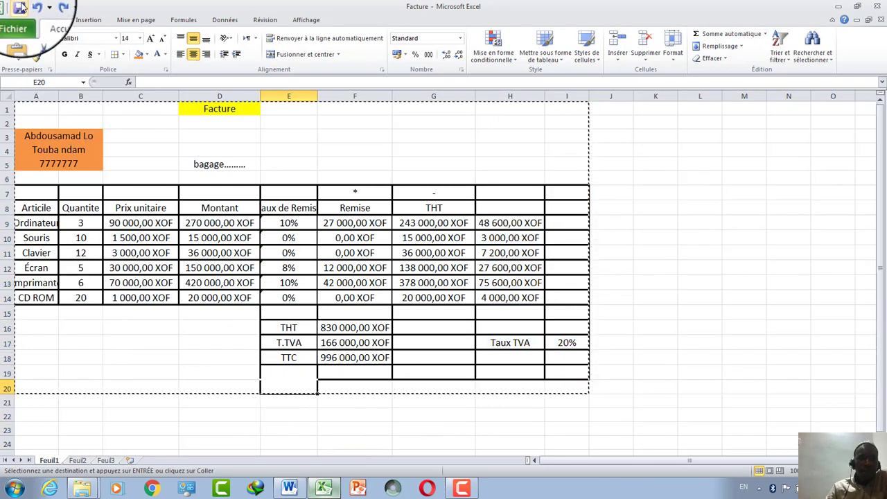
left_click(19, 7)
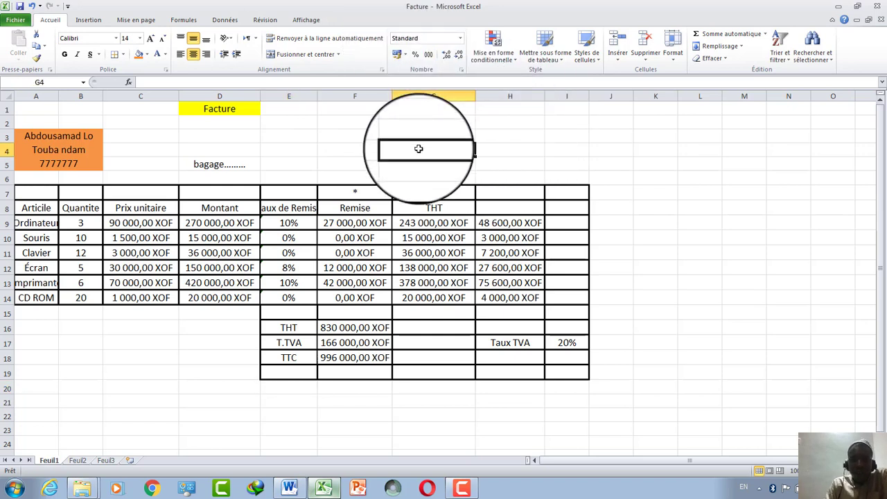
Apply the Nombre format to K8 and enter placeholder text.
left_click(658, 206)
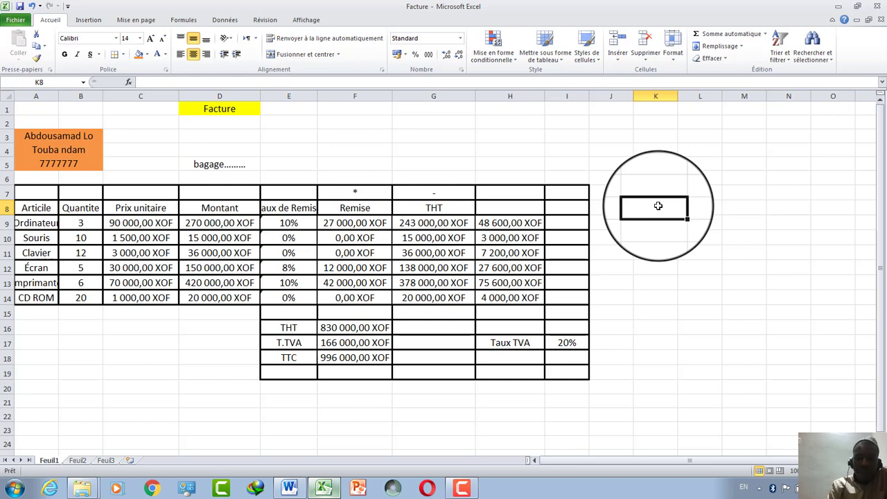
type("2")
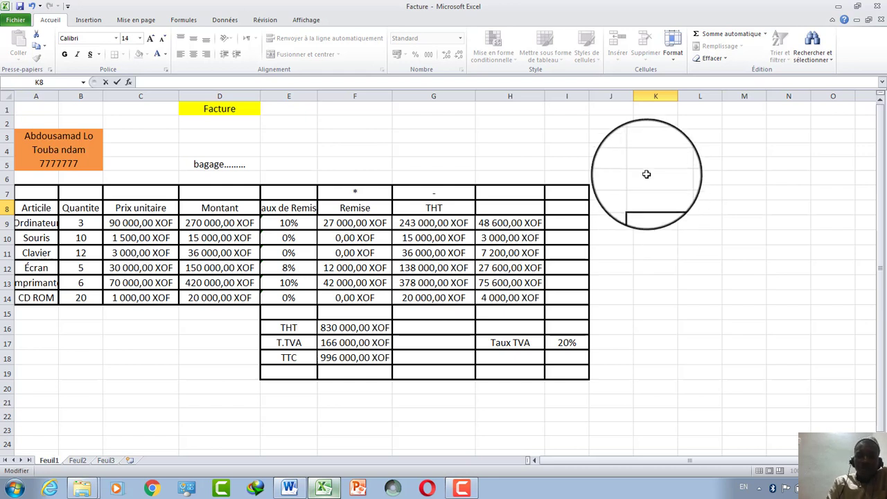
left_click(646, 175)
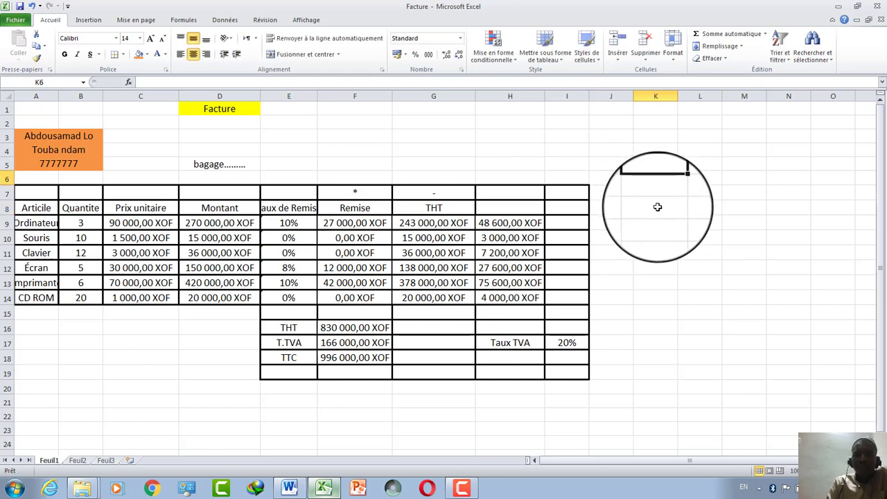
left_click(459, 39)
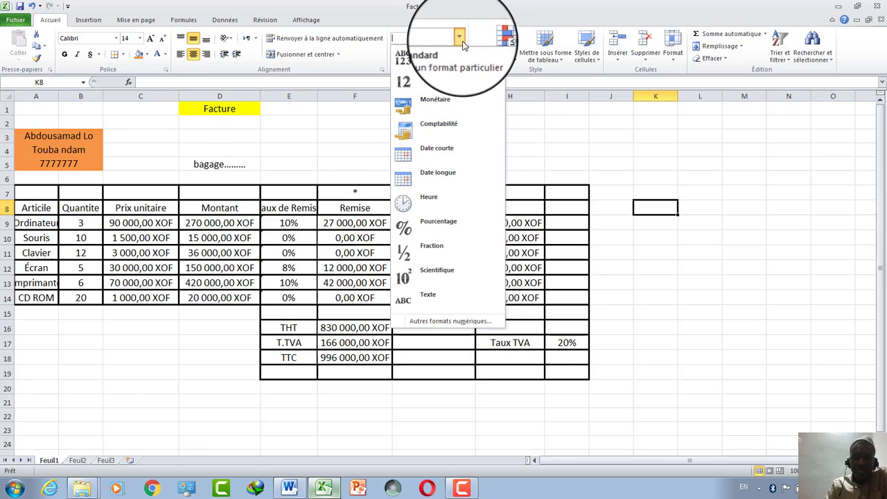
left_click(450, 75)
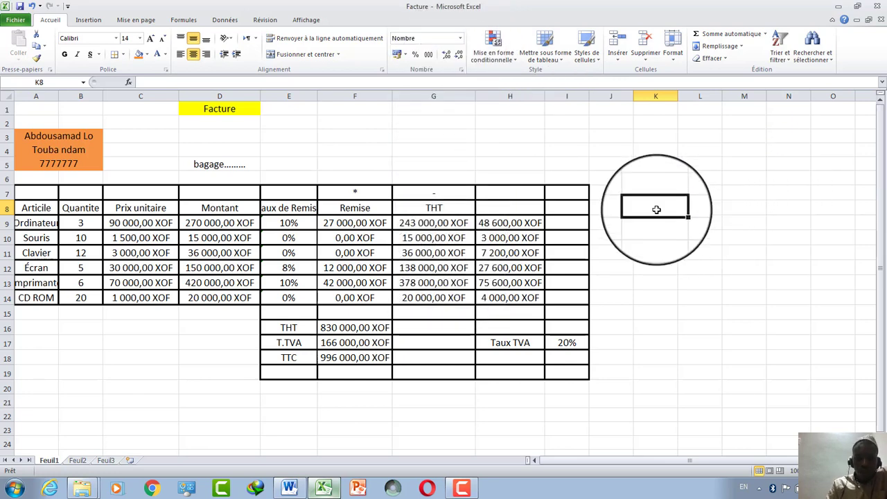
type("gggg")
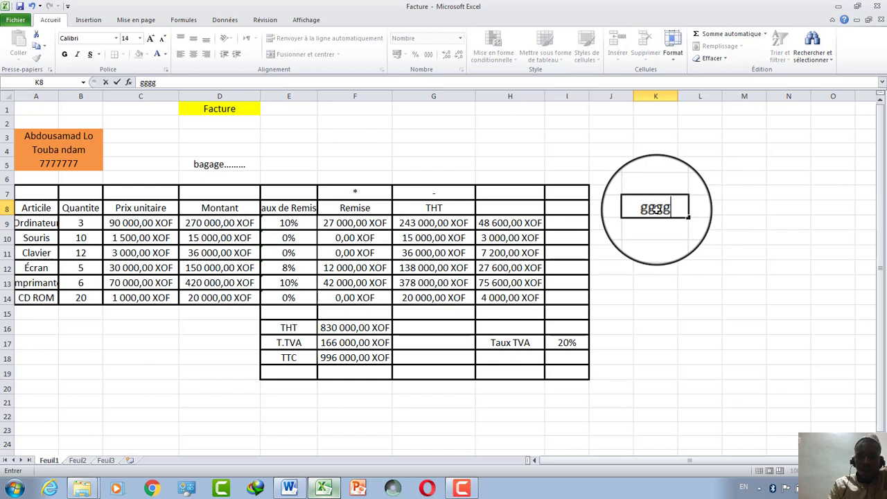
left_click(667, 149)
Replace K8's placeholder text with 7766666, displayed as 7766666,00.
left_click(660, 219)
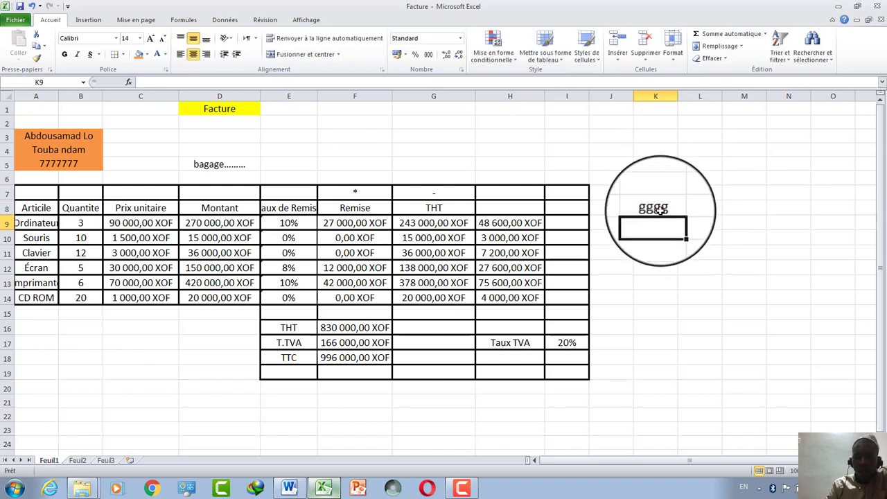
double_click(660, 212)
key("BackSpace")
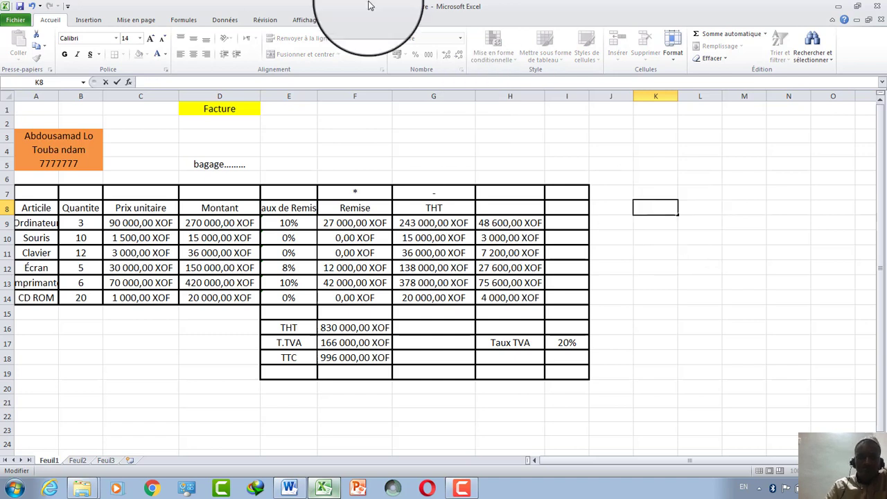
left_click(687, 281)
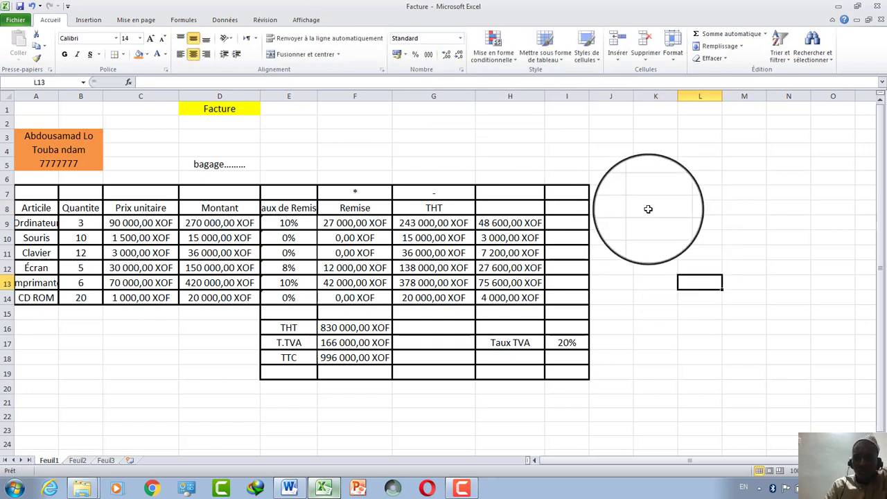
left_click(648, 207)
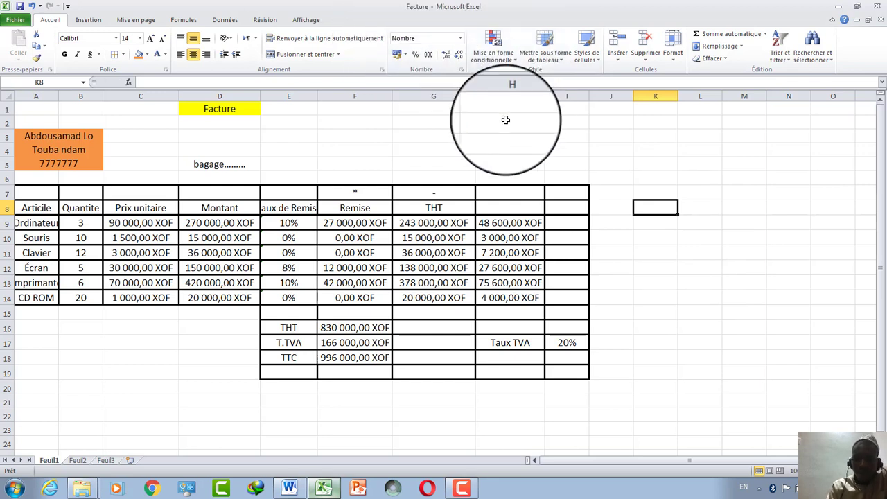
double_click(658, 212)
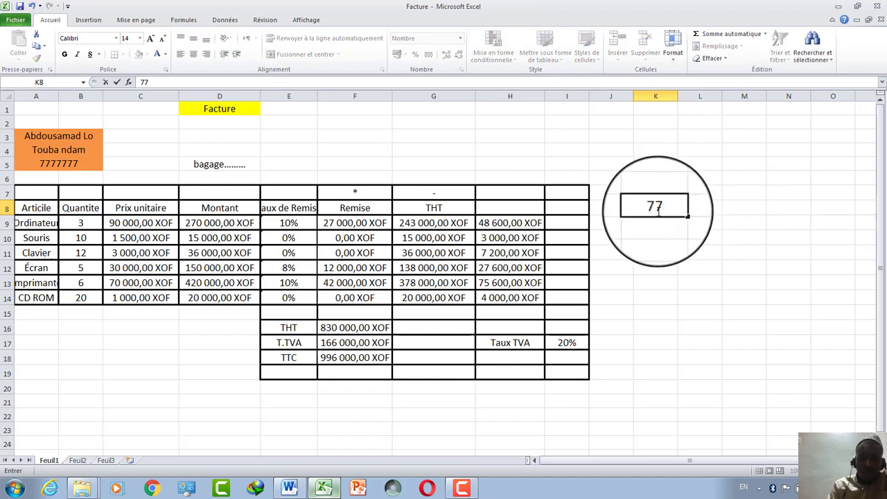
left_click(662, 267)
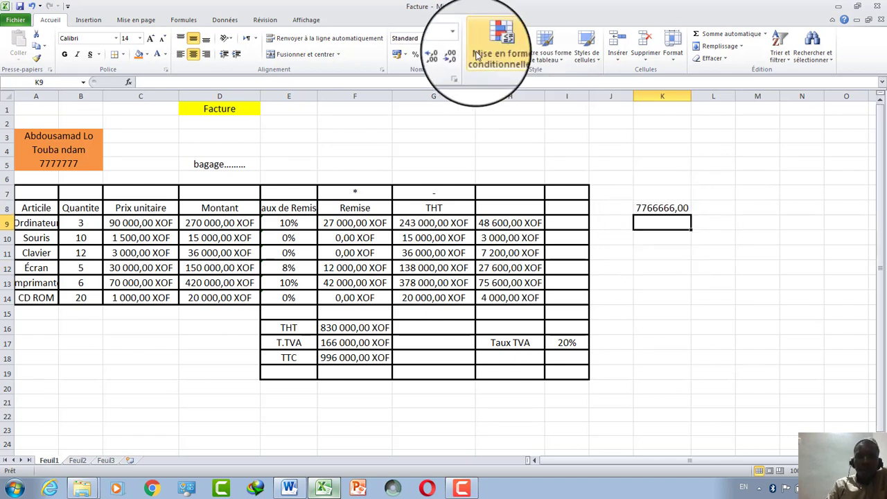
Format K9 as Monétaire and enter 2222, displayed as 2 222,00 €.
left_click(459, 38)
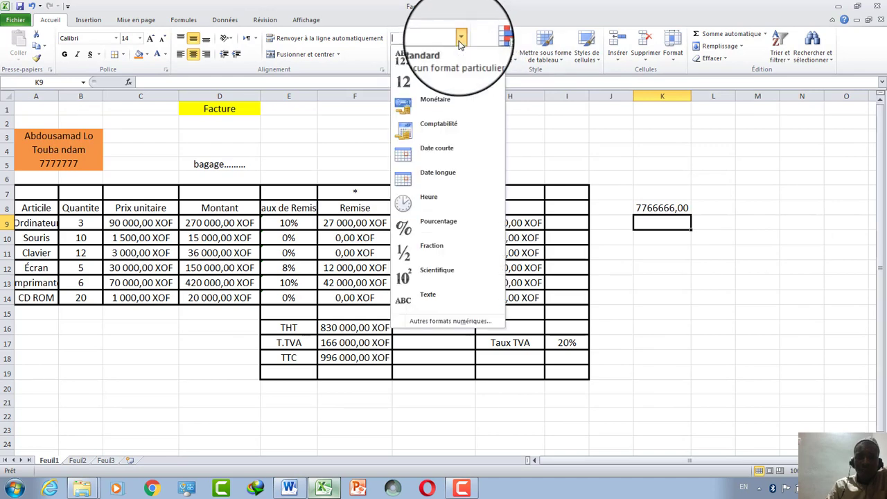
left_click(436, 111)
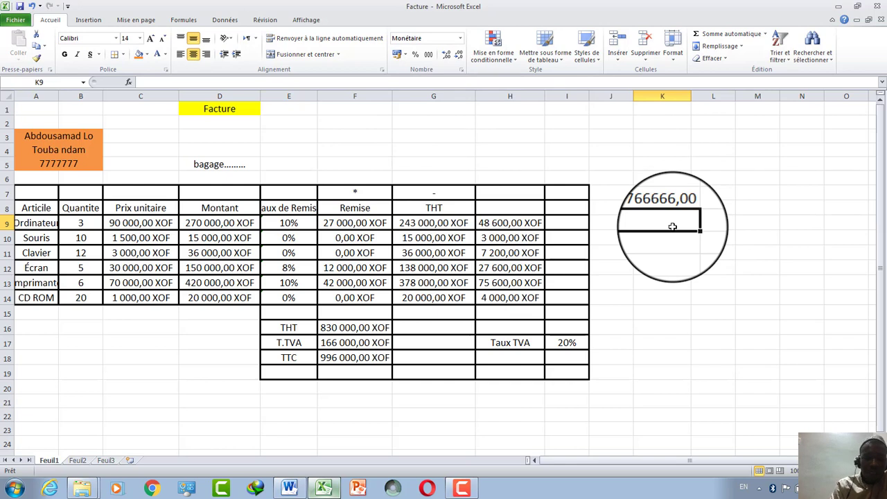
type("2222")
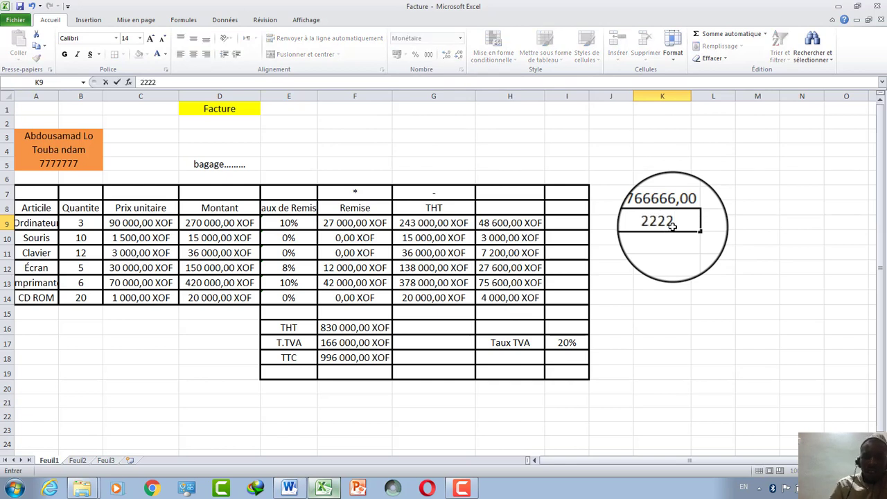
left_click(638, 283)
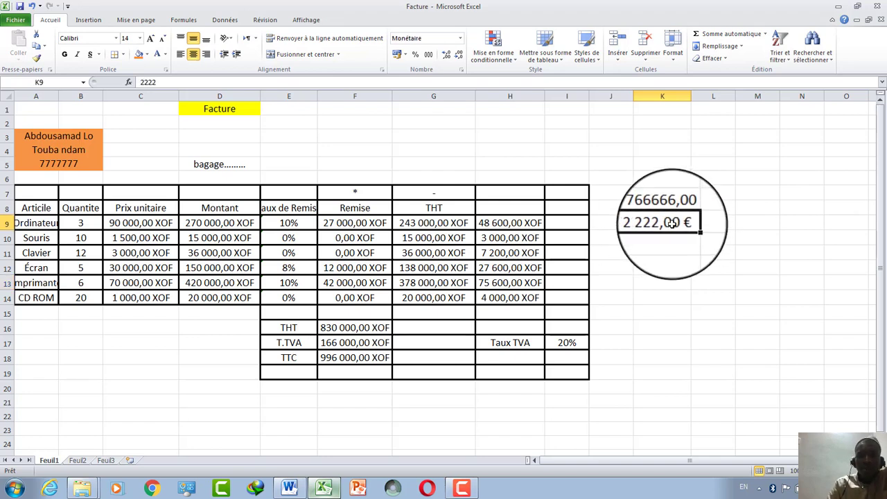
Format K10 as Date courte and enter 13 so it shows 13/01/1900.
left_click(459, 38)
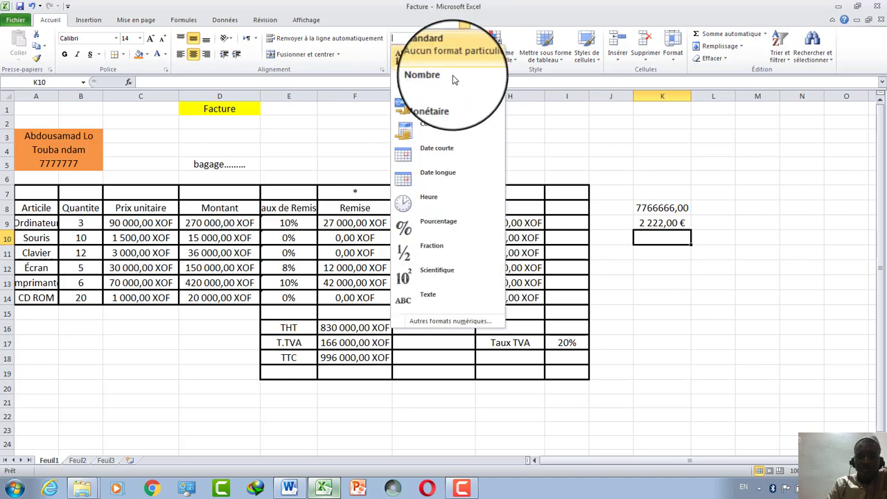
left_click(447, 150)
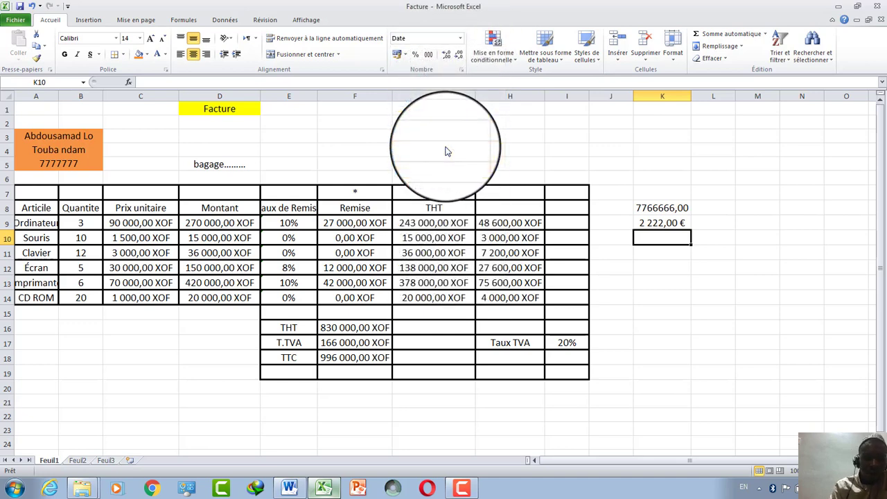
type("12")
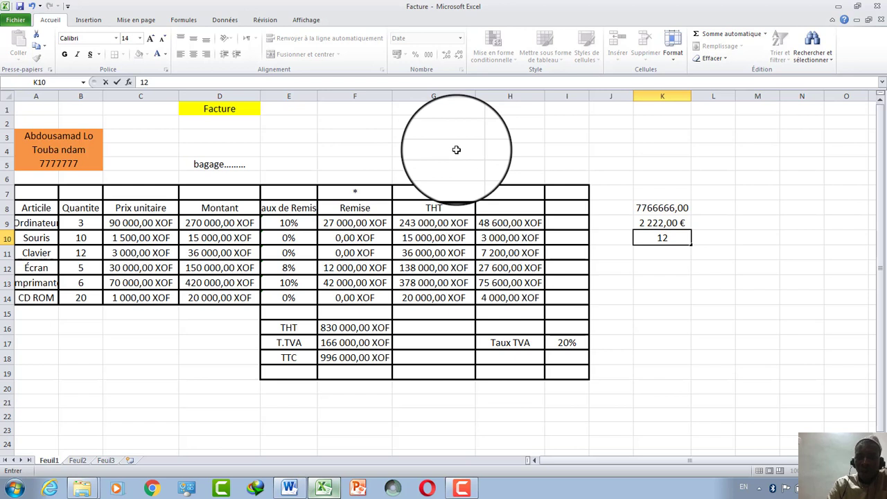
left_click(635, 149)
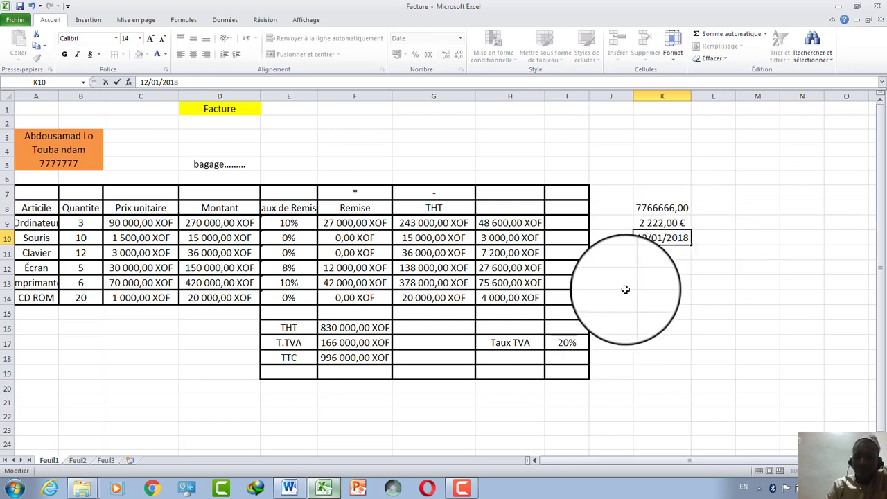
key("Return")
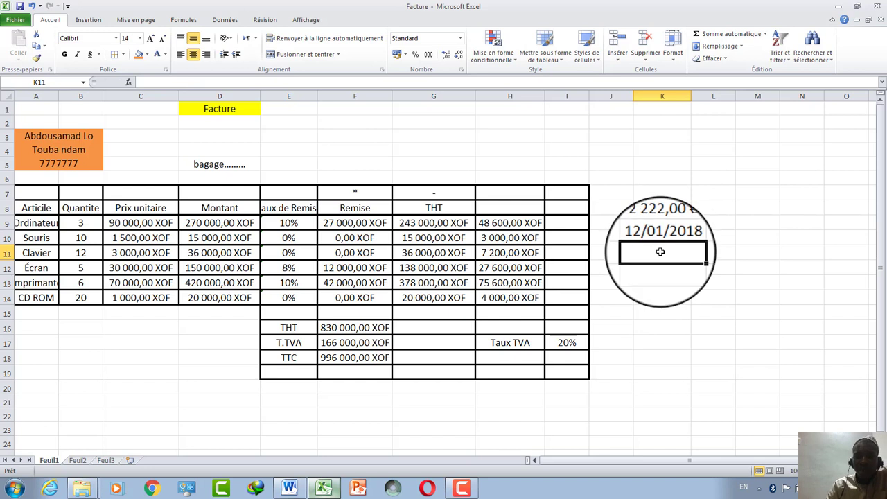
key("BackSpace")
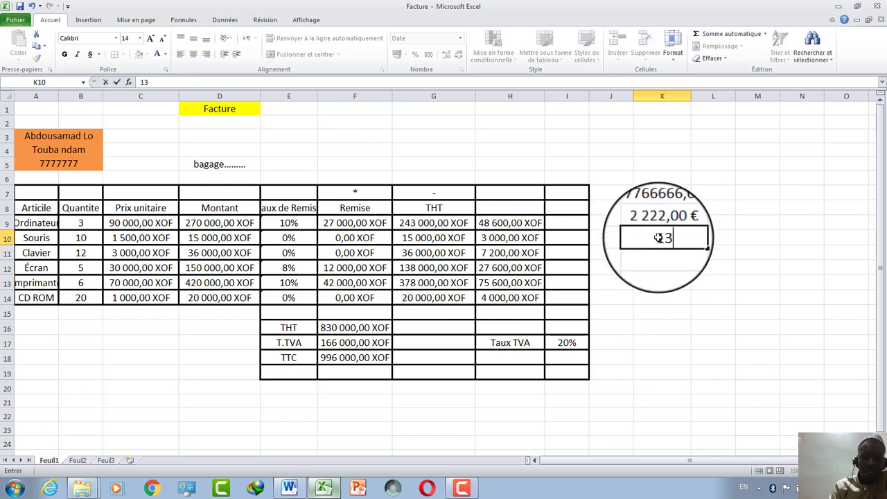
left_click(759, 206)
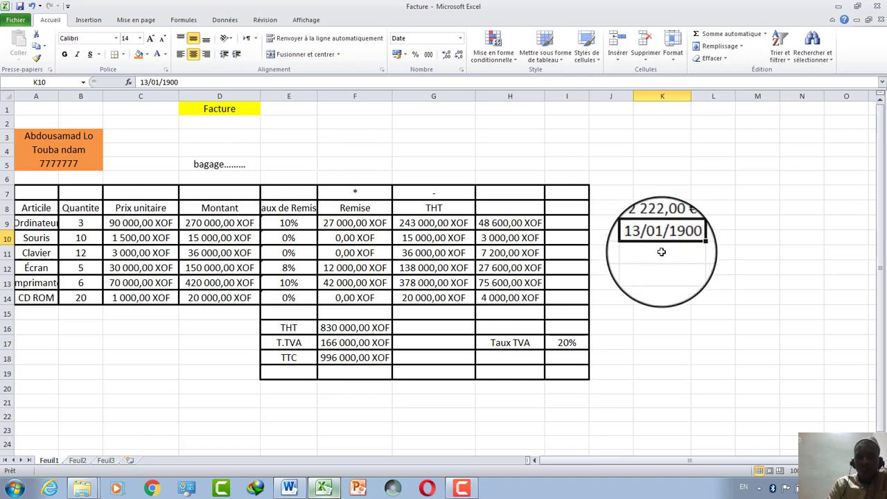
left_click(661, 253)
left_click(460, 38)
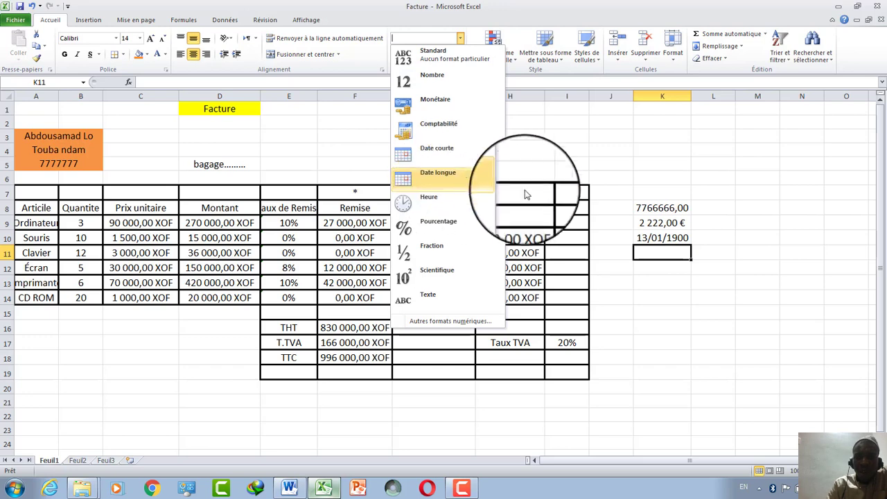
Format K11 as Date longue with 11, showing mercredi 11 janvier 1900.
left_click(454, 185)
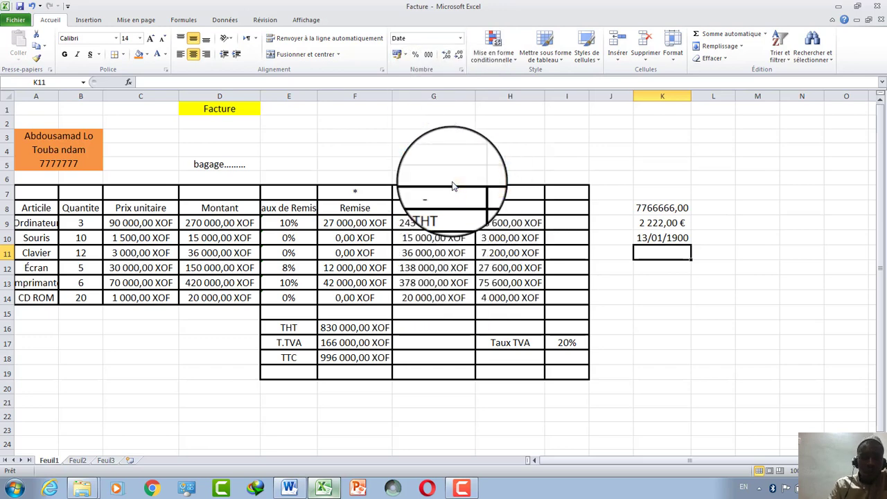
type("11")
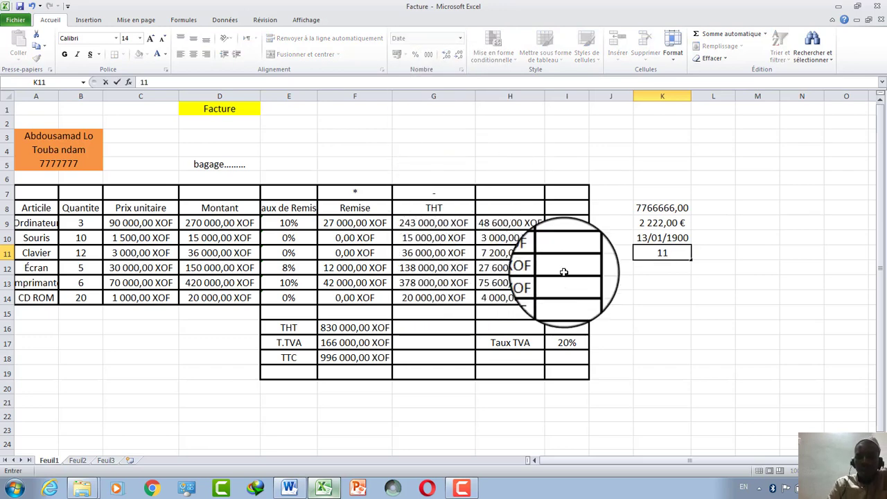
left_click(679, 293)
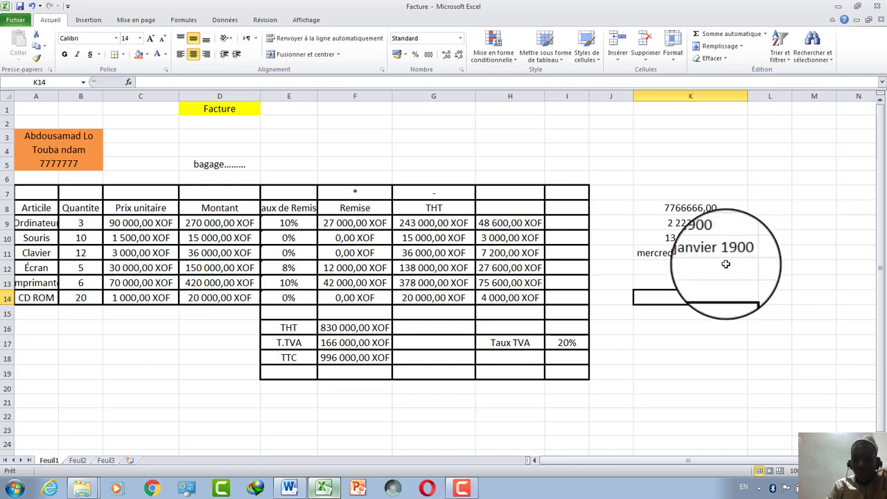
Give K12 the Heure format and enter a time sample, shown as 00:00:00.
left_click(677, 269)
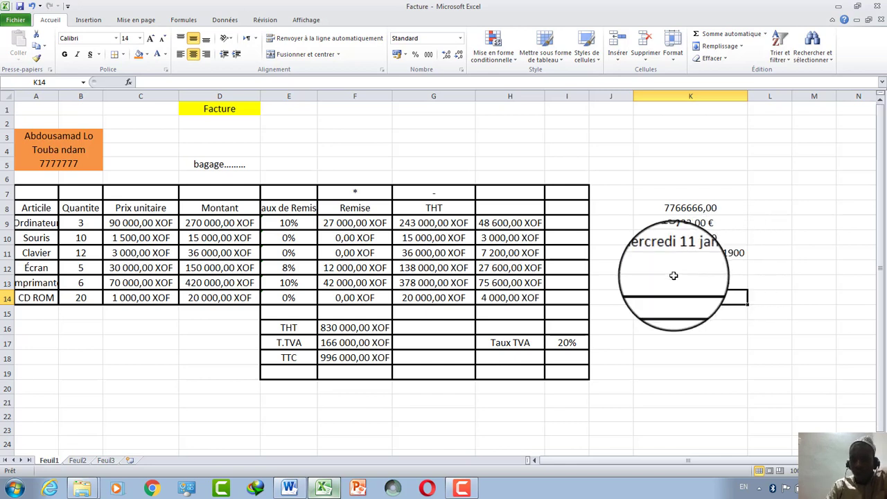
left_click(460, 38)
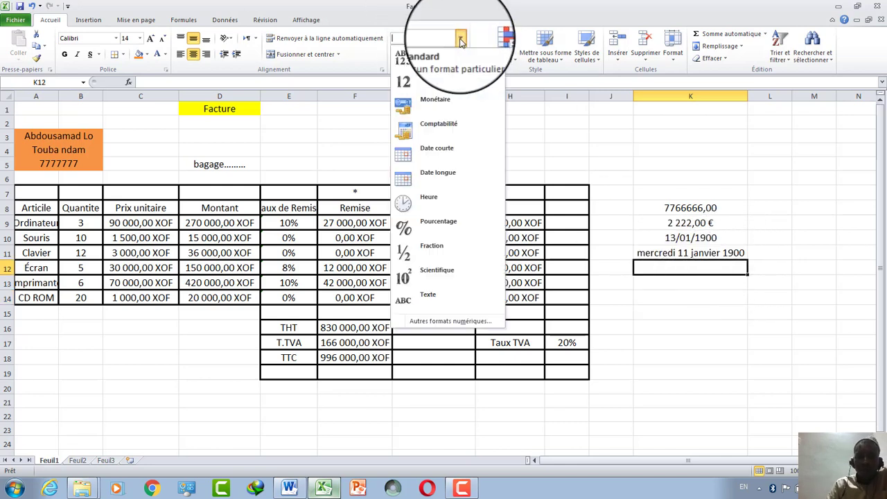
left_click(434, 202)
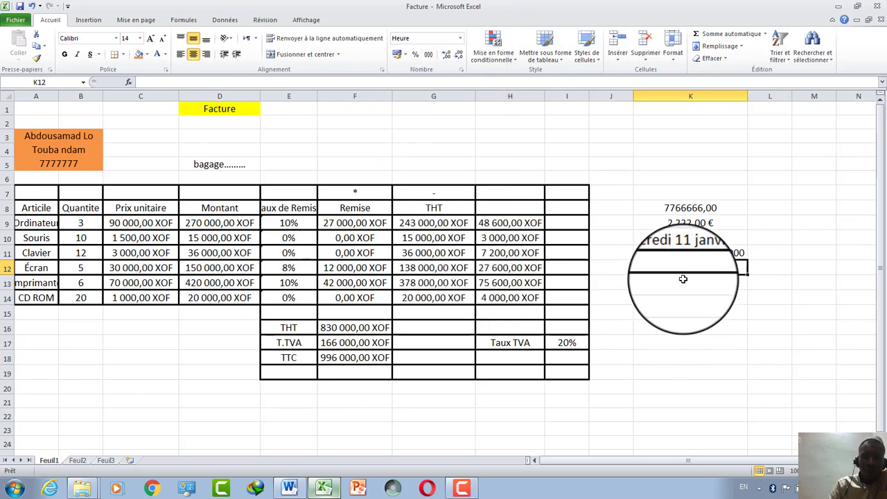
type("1")
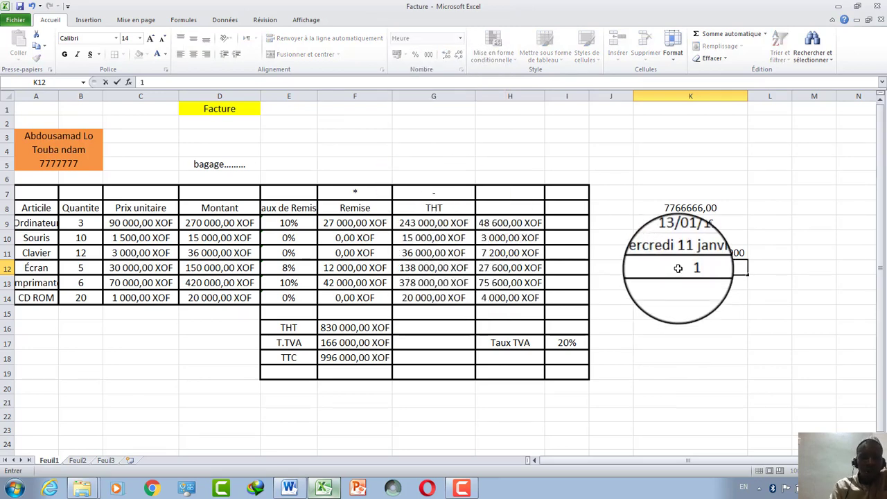
left_click(811, 341)
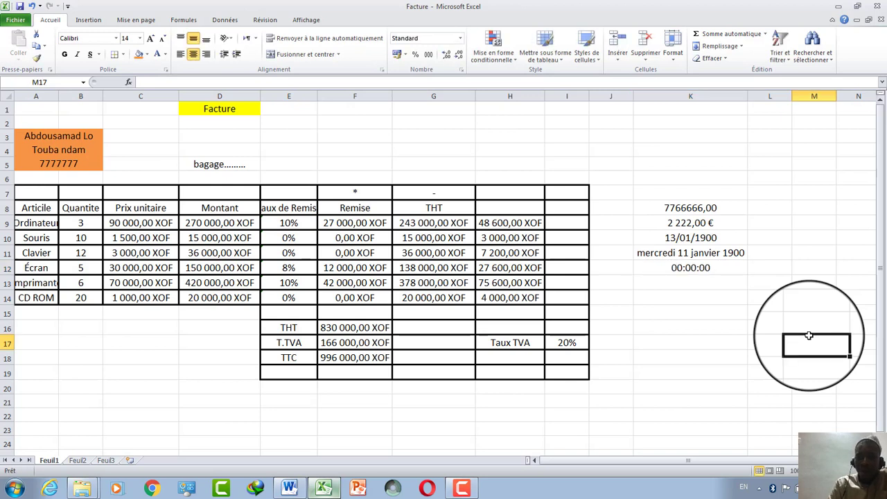
left_click(670, 268)
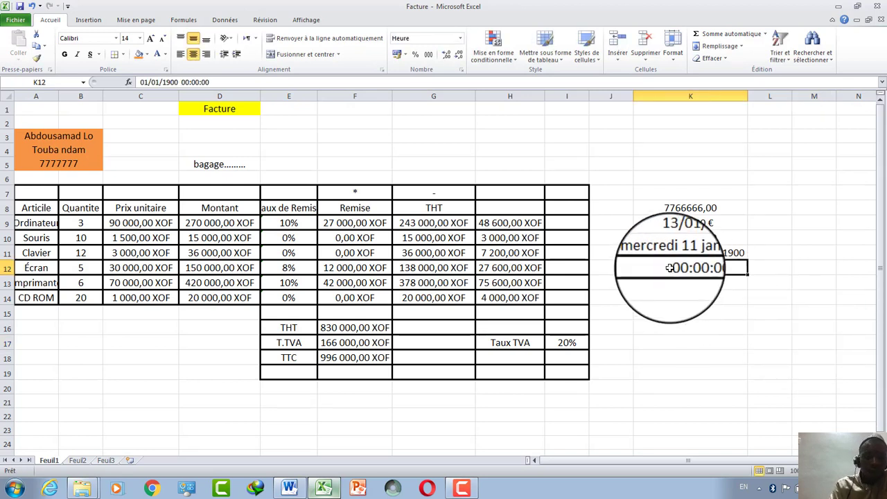
type("12")
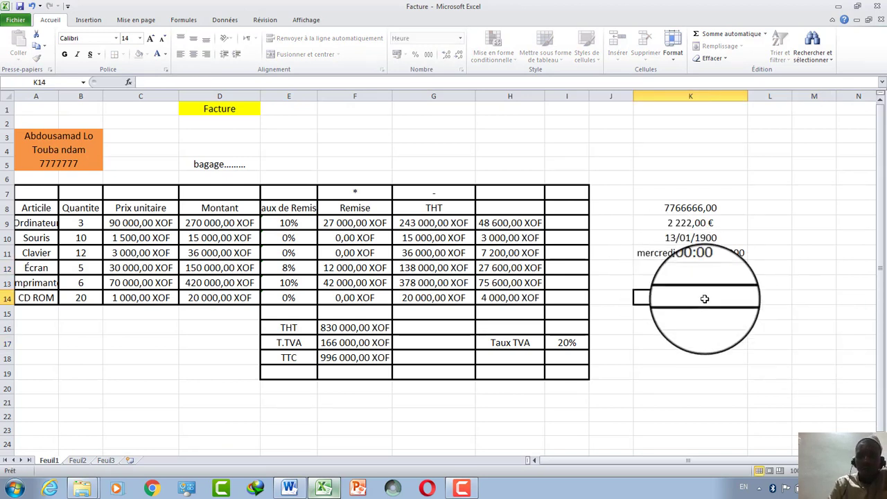
left_click(704, 267)
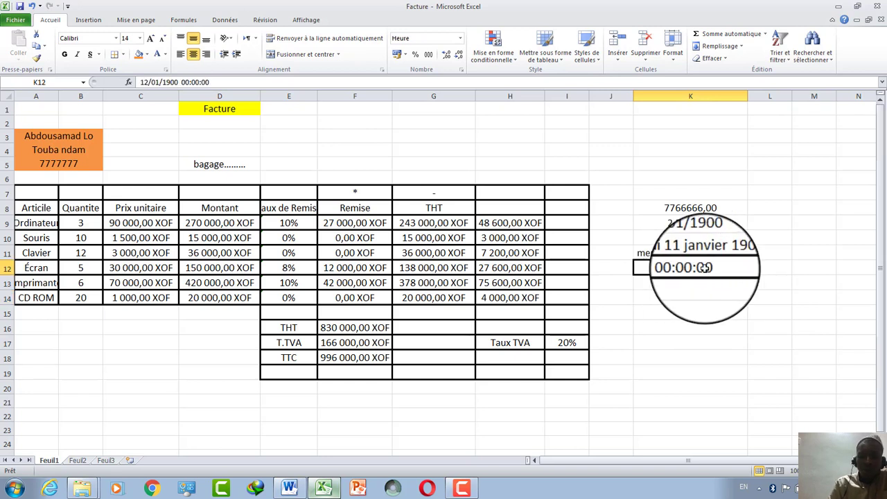
type("12")
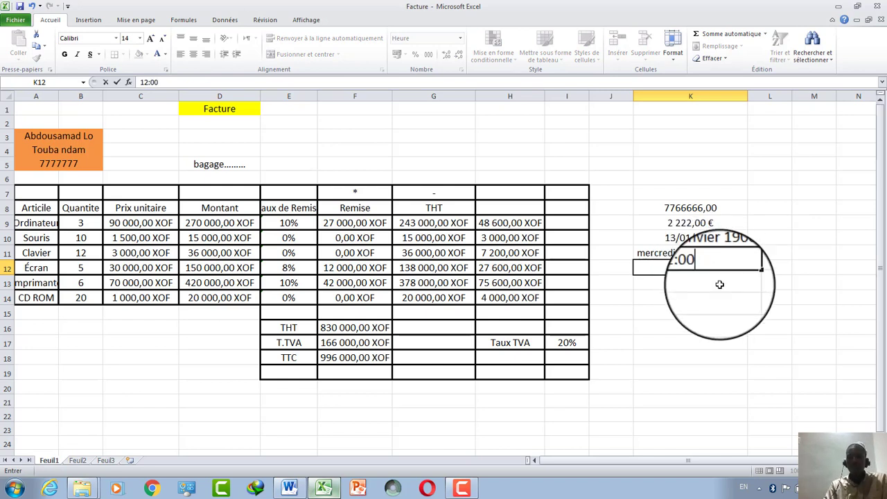
key("Return")
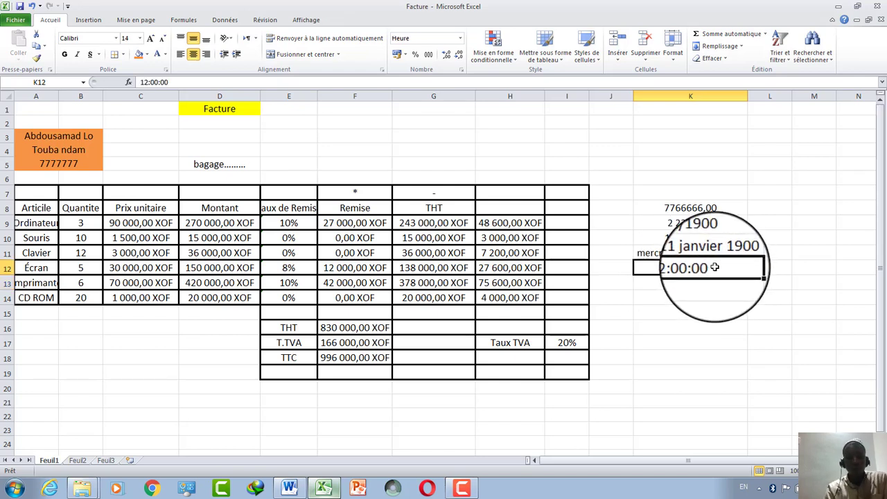
type("11")
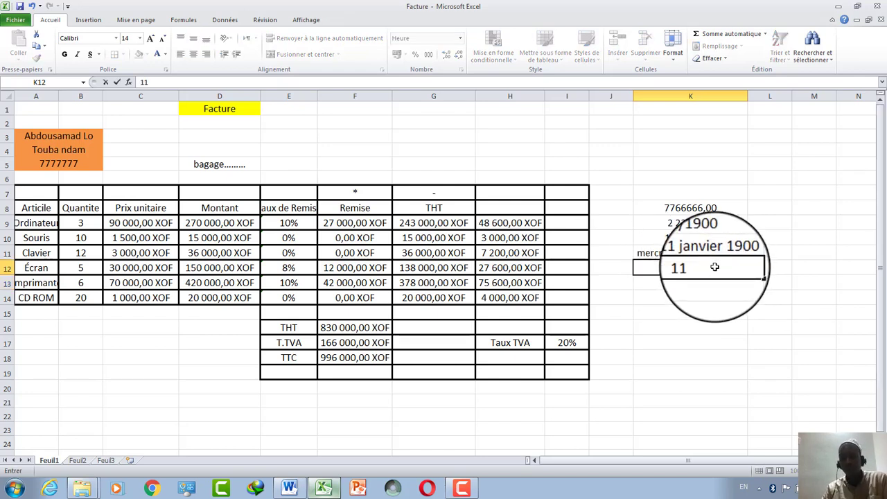
left_click(701, 309)
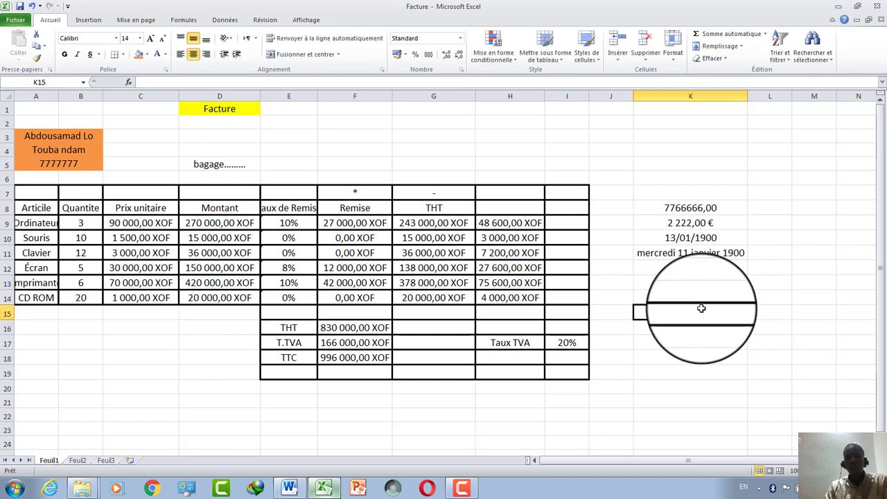
left_click(676, 282)
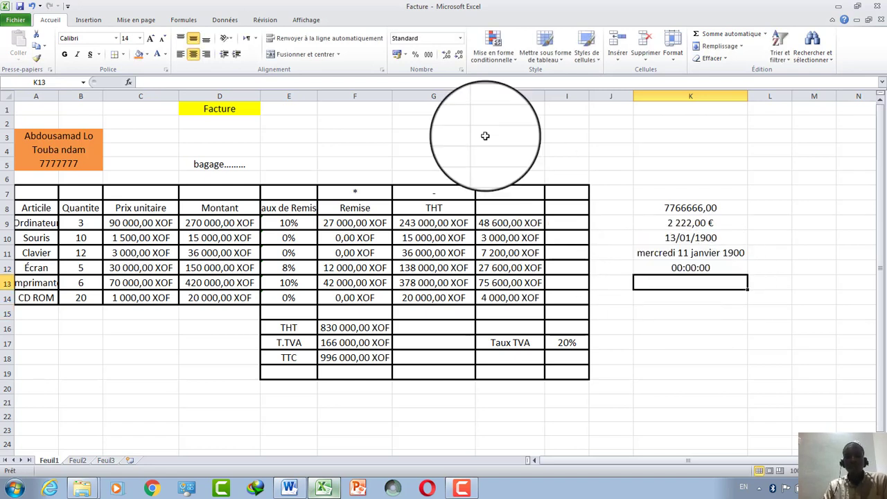
Format K13 as Pourcentage and enter 245, shown as 245,00%.
left_click(459, 39)
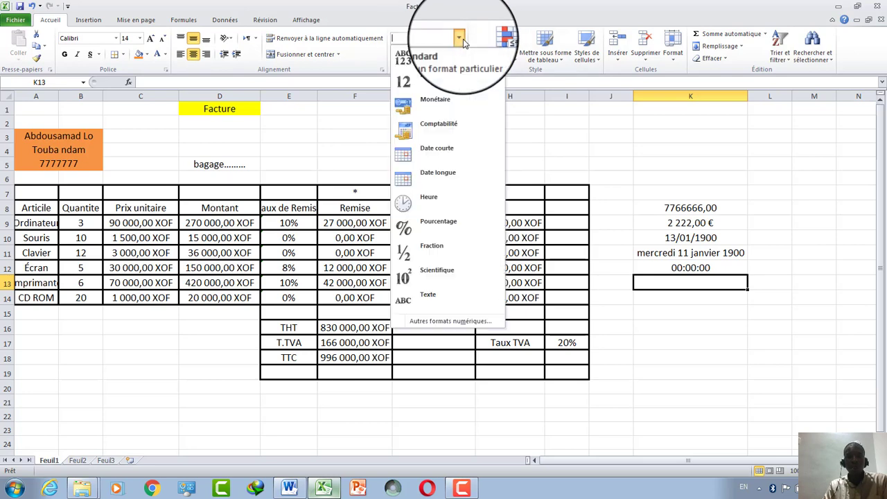
left_click(447, 229)
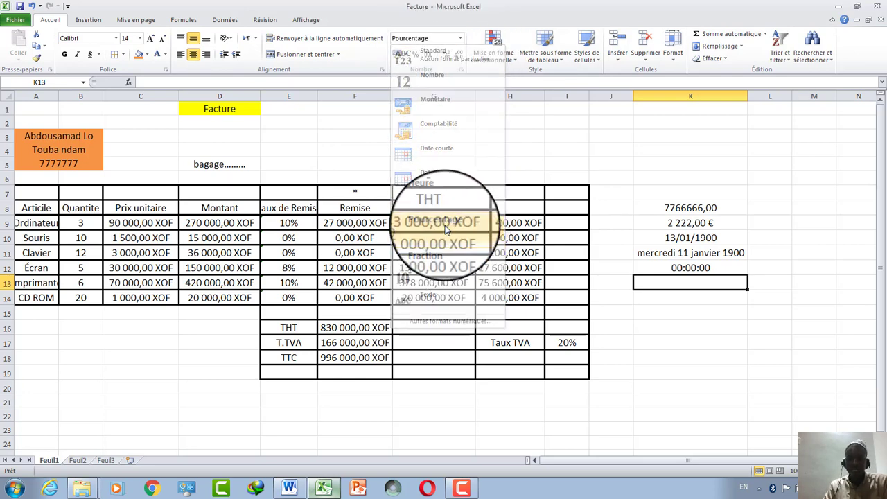
type("245")
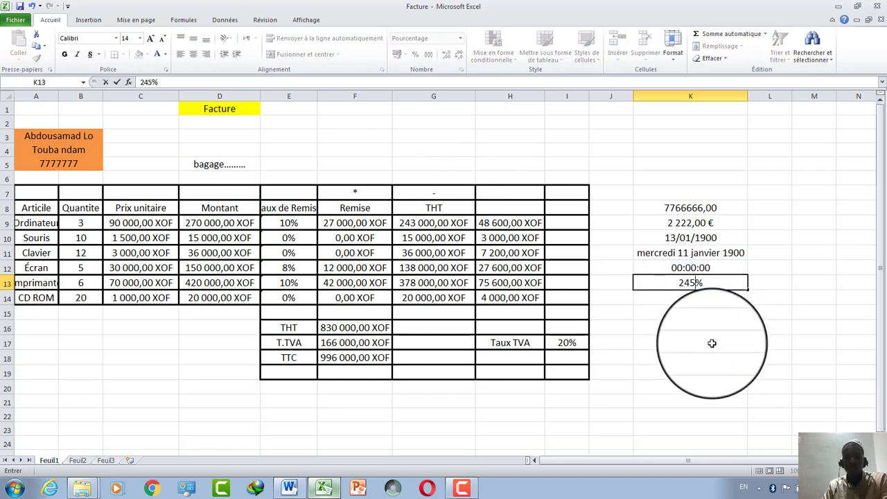
left_click(712, 342)
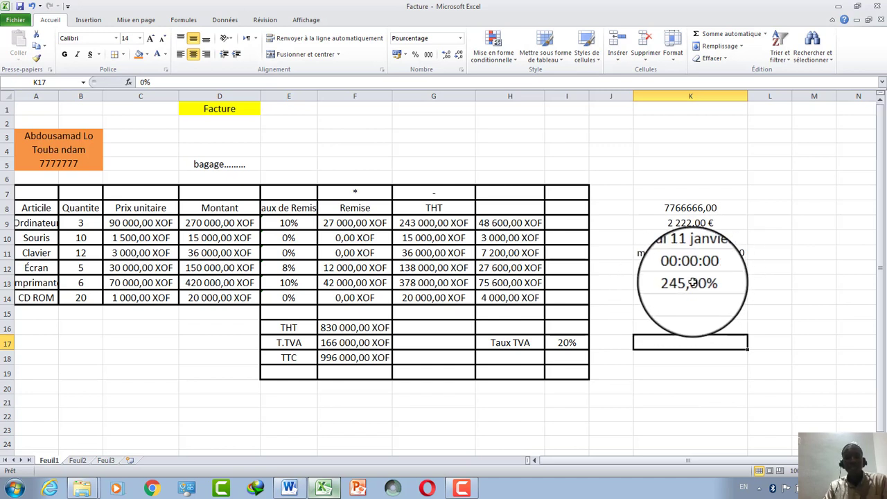
Format K14 as Fraction and enter 1/2.
left_click(690, 297)
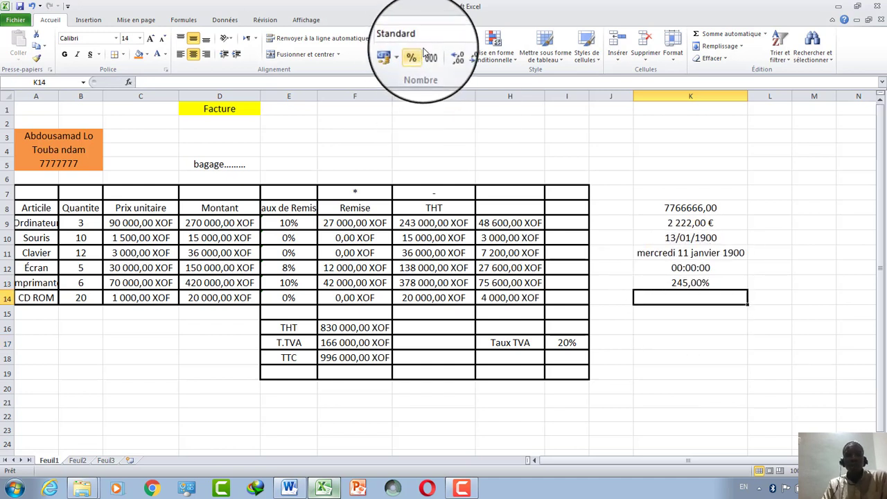
left_click(459, 38)
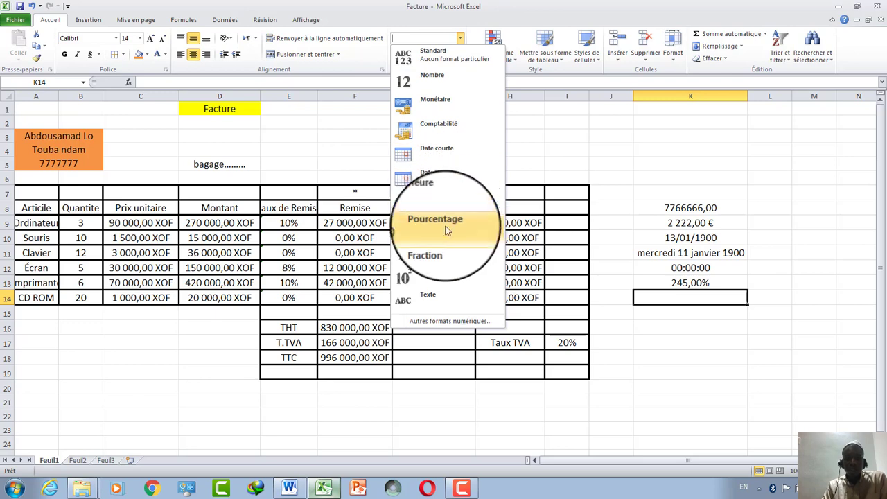
left_click(445, 254)
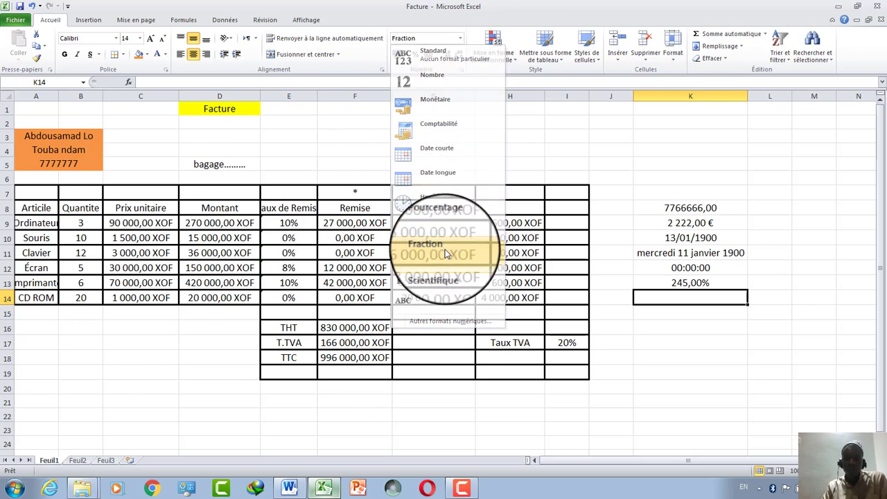
type("12")
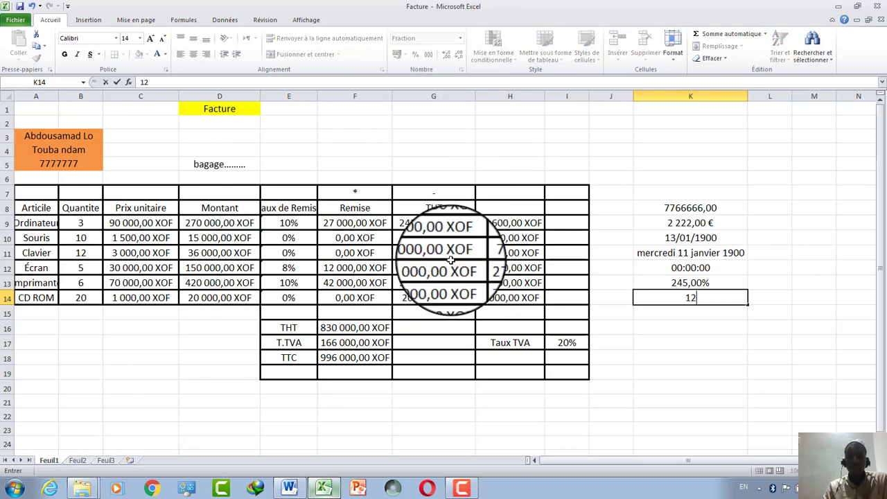
left_click(676, 344)
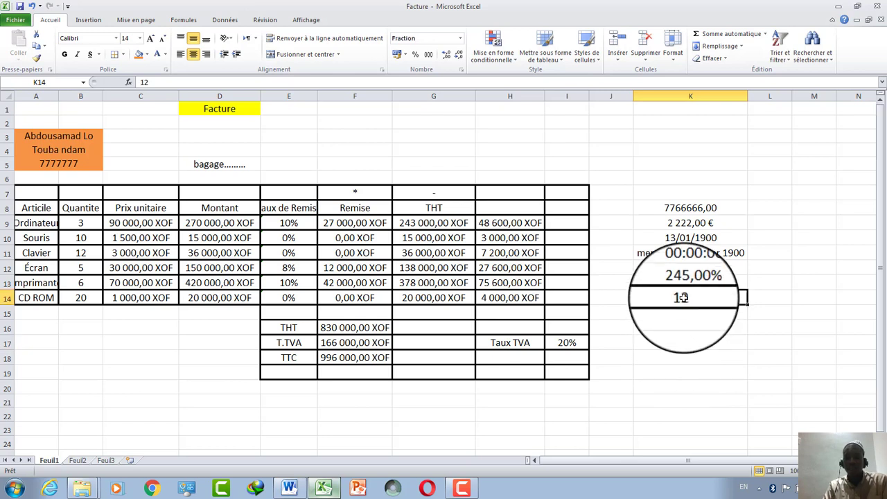
key("BackSpace")
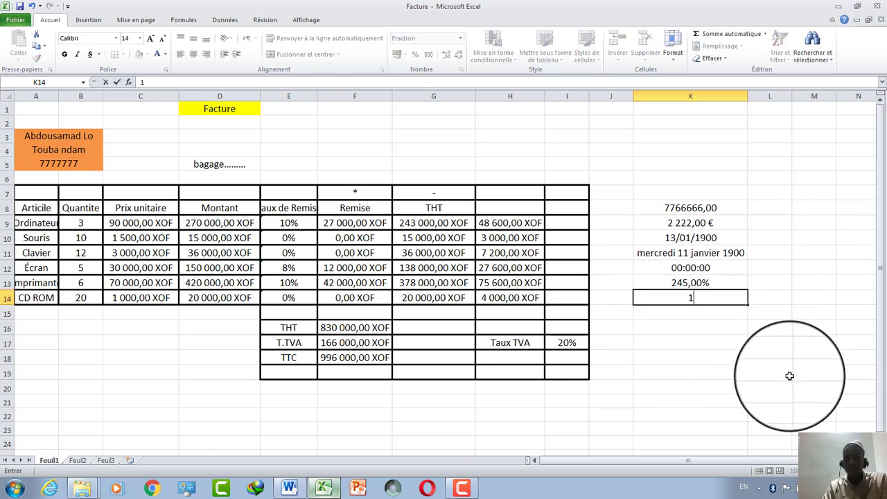
key("Return")
left_click(680, 301)
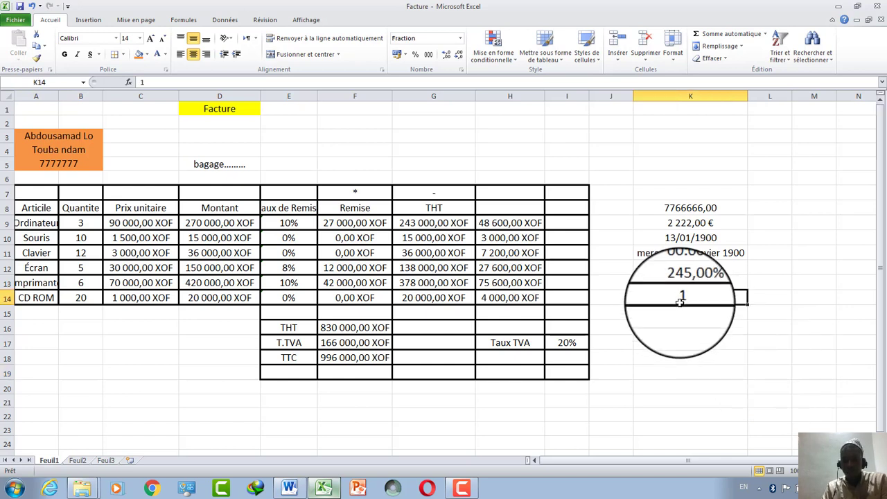
double_click(690, 296)
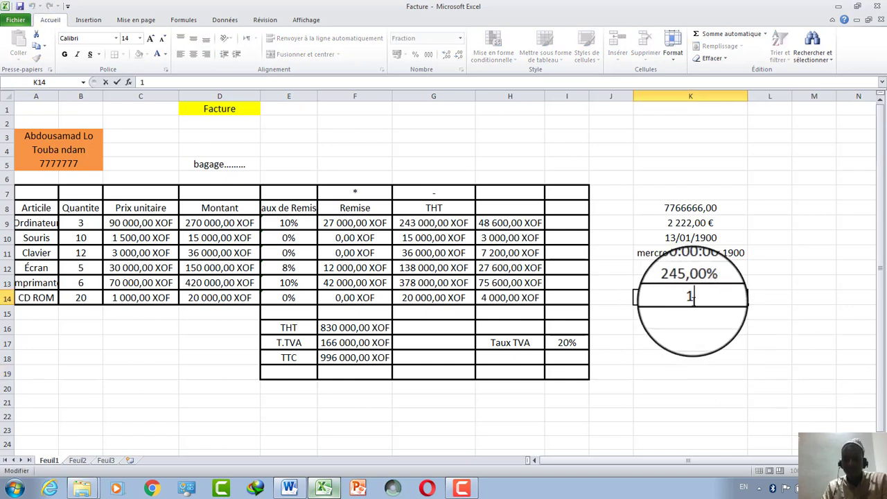
type("/2")
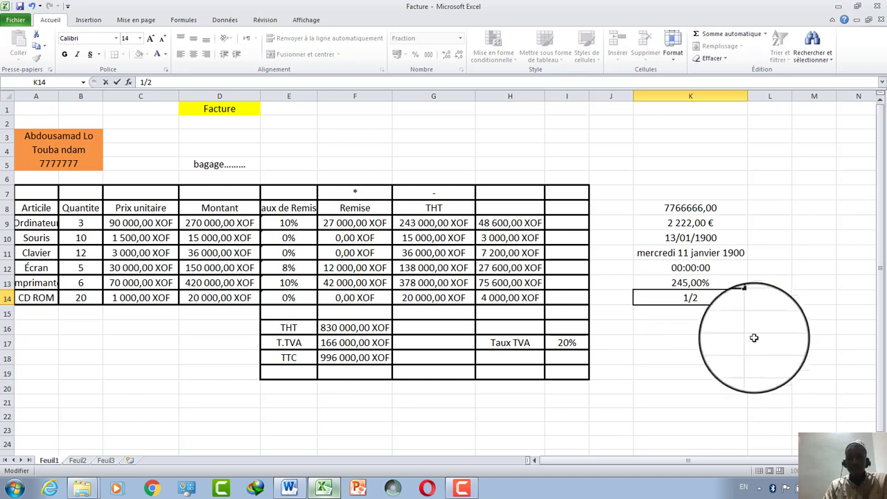
left_click(754, 341)
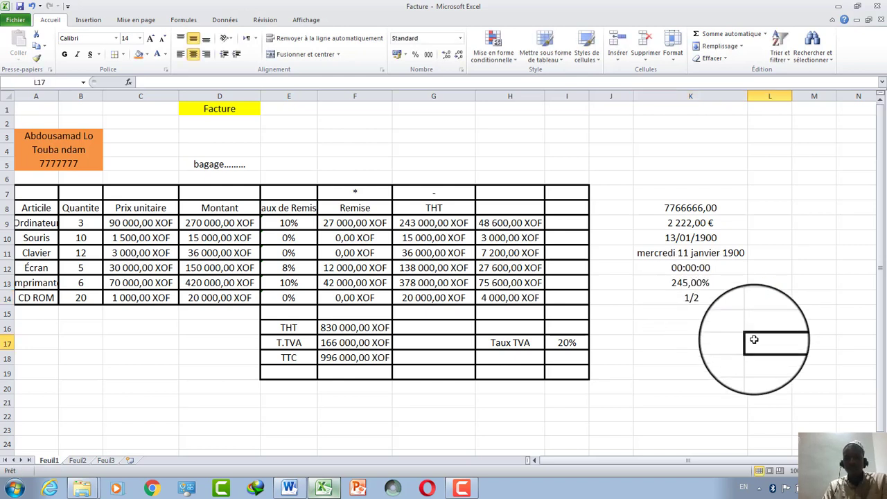
left_click(690, 313)
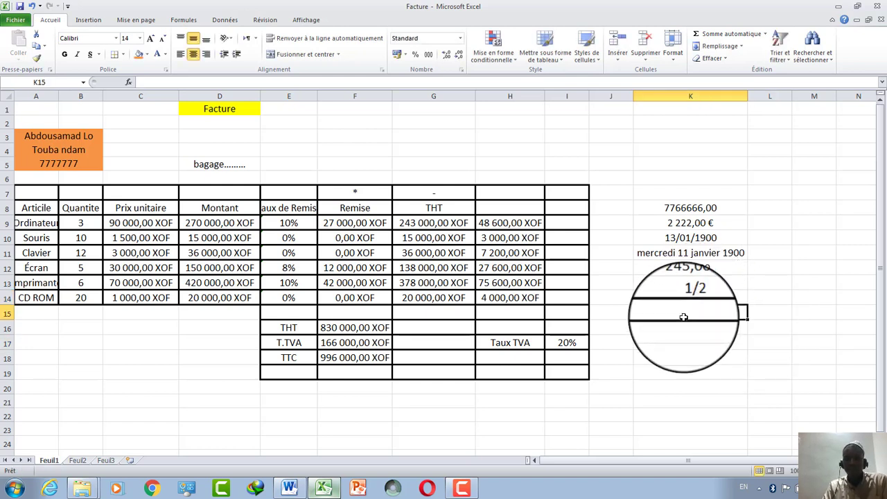
Format K15 as Scientifique and enter 10, shown as 1,00E+01.
left_click(460, 38)
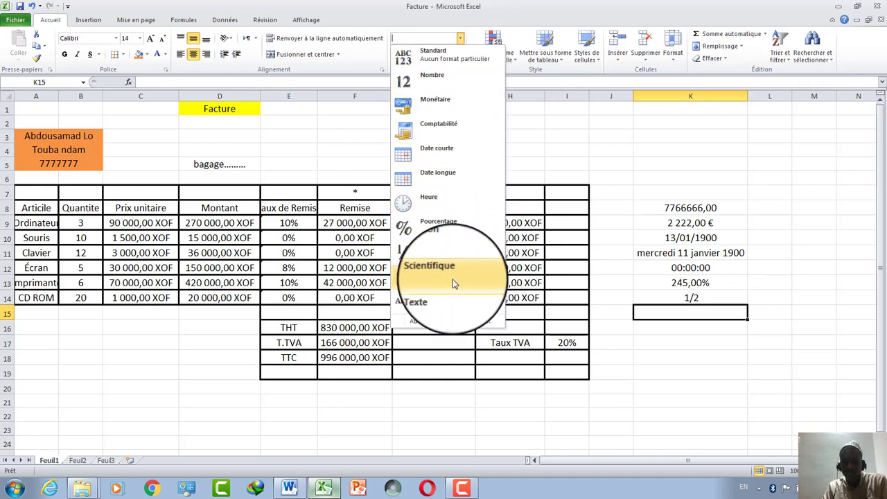
left_click(662, 327)
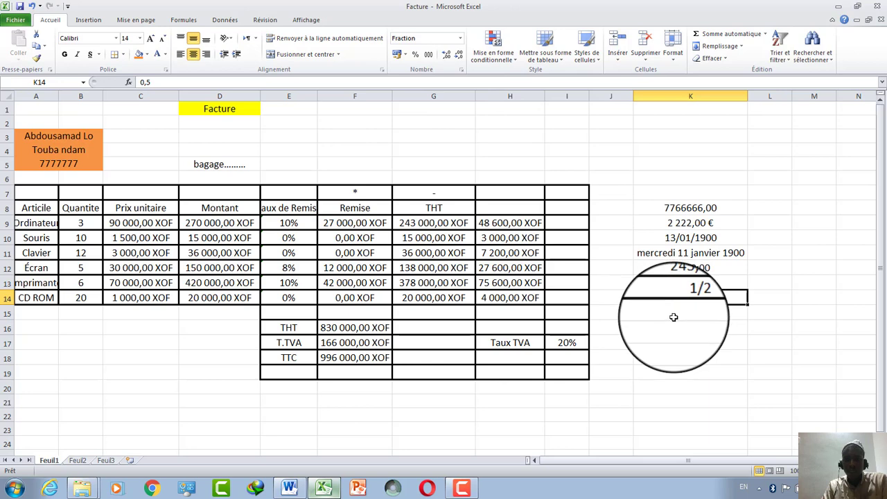
left_click(671, 313)
left_click(462, 40)
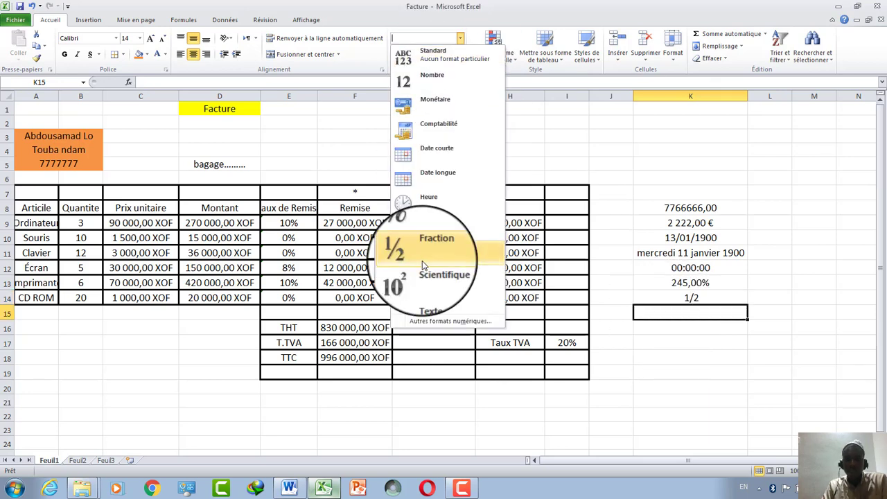
left_click(425, 283)
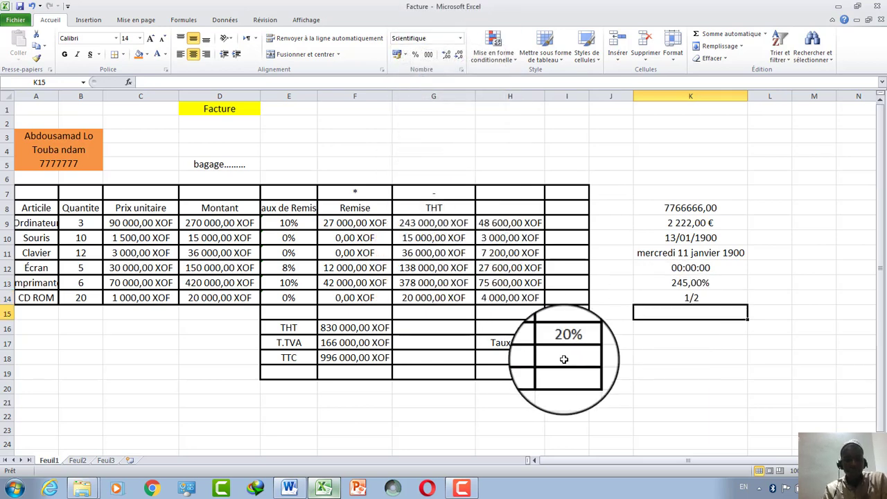
type("10")
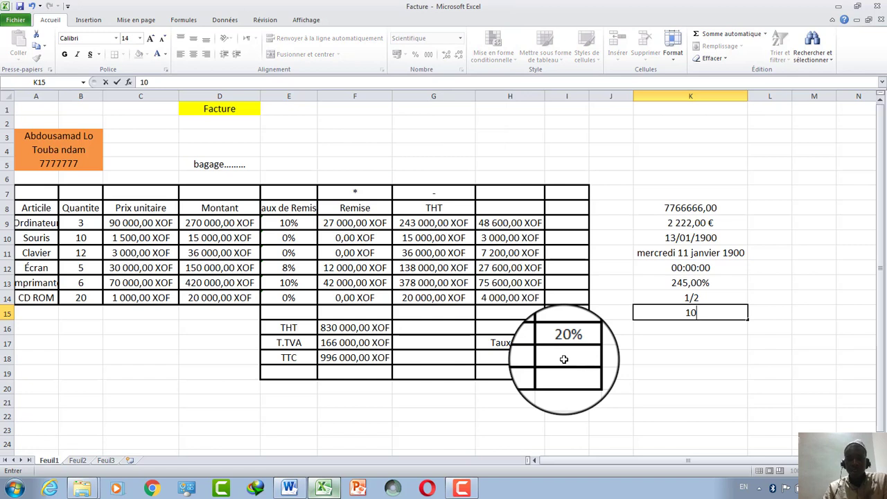
left_click(651, 358)
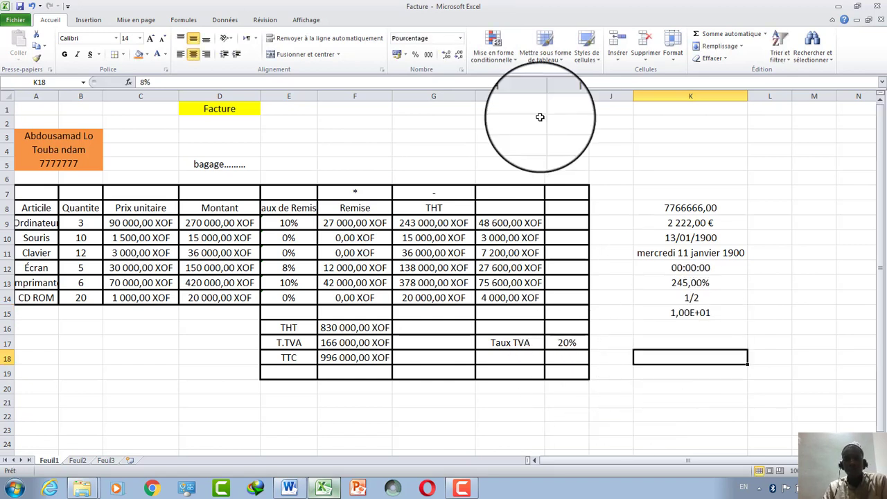
left_click(673, 339)
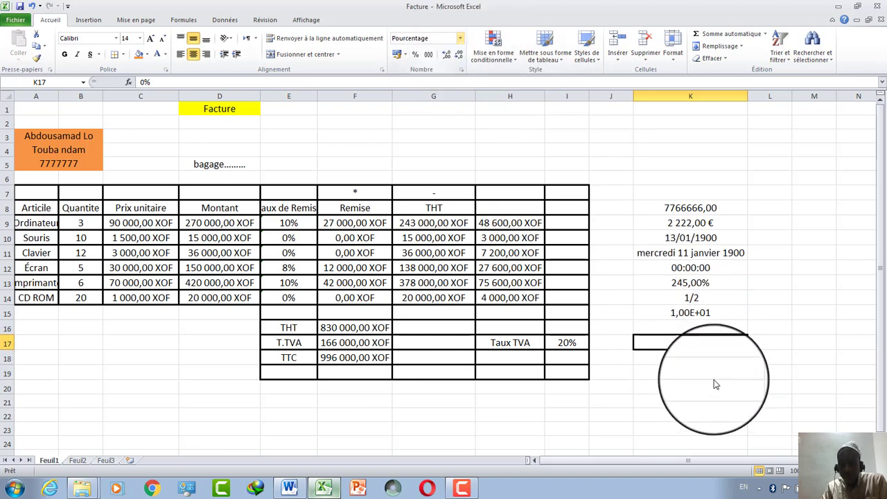
key("Down")
key("Down")
key("Down")
left_click(688, 331)
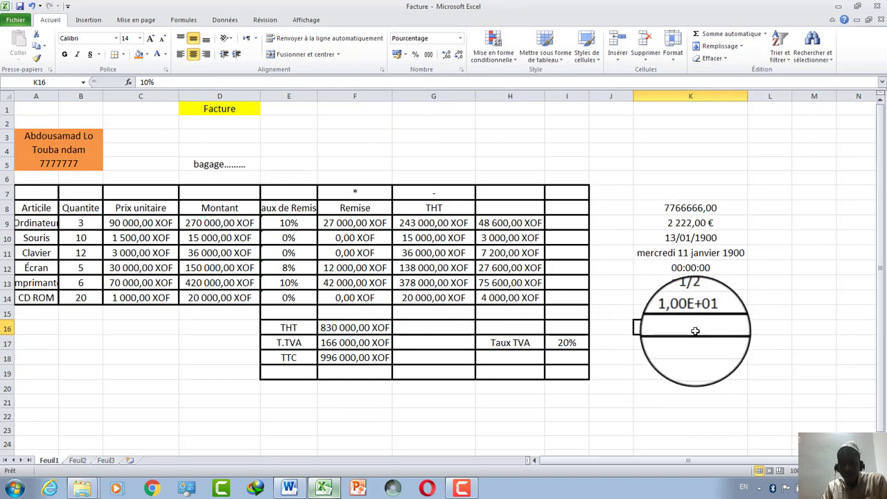
left_click(459, 38)
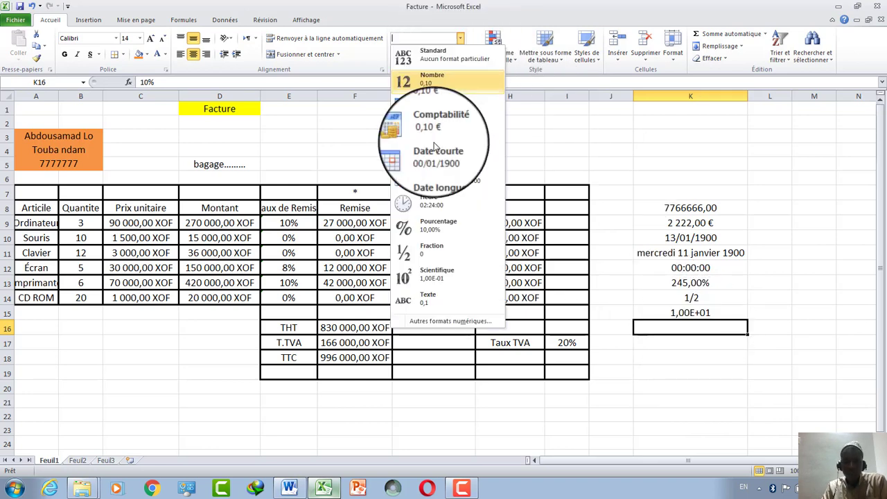
left_click(424, 299)
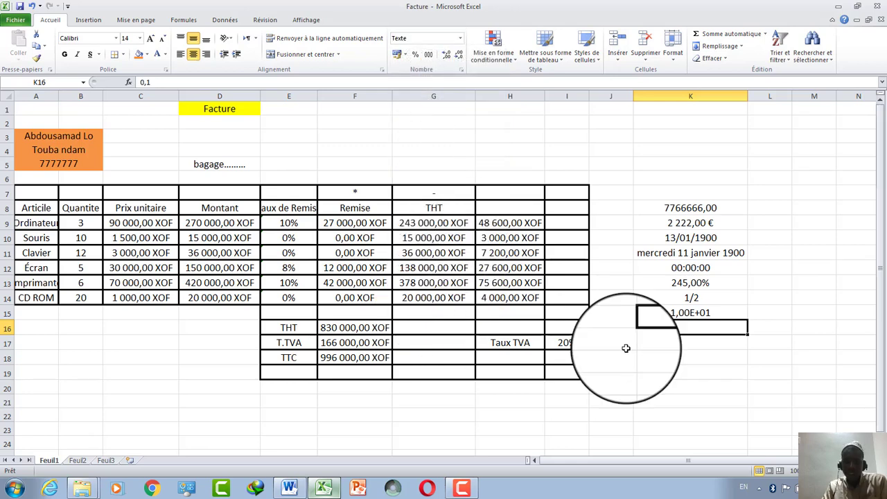
type("333")
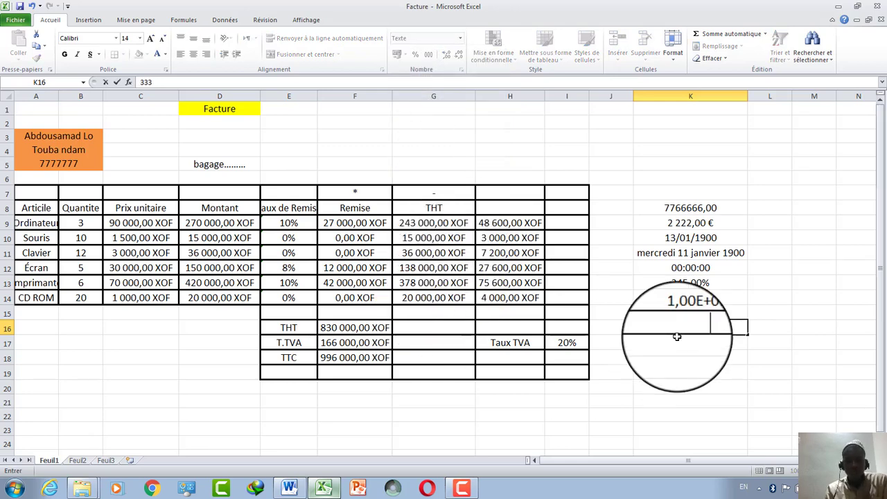
type("4")
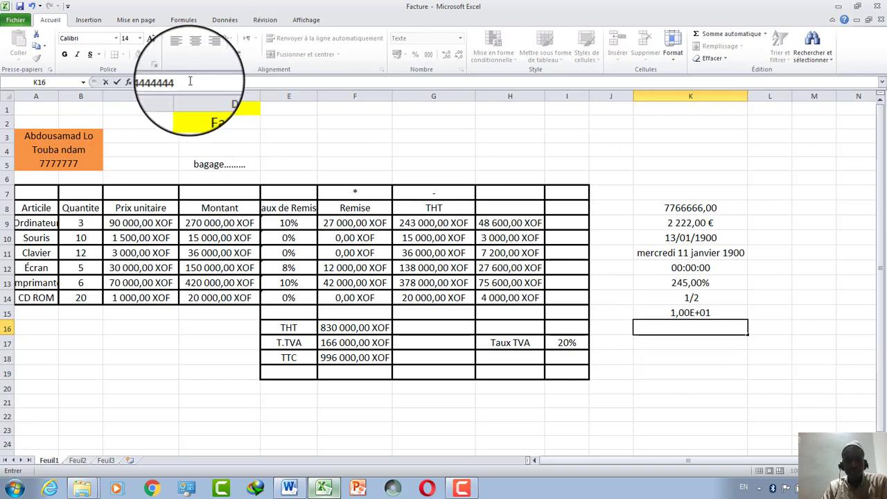
type("444444")
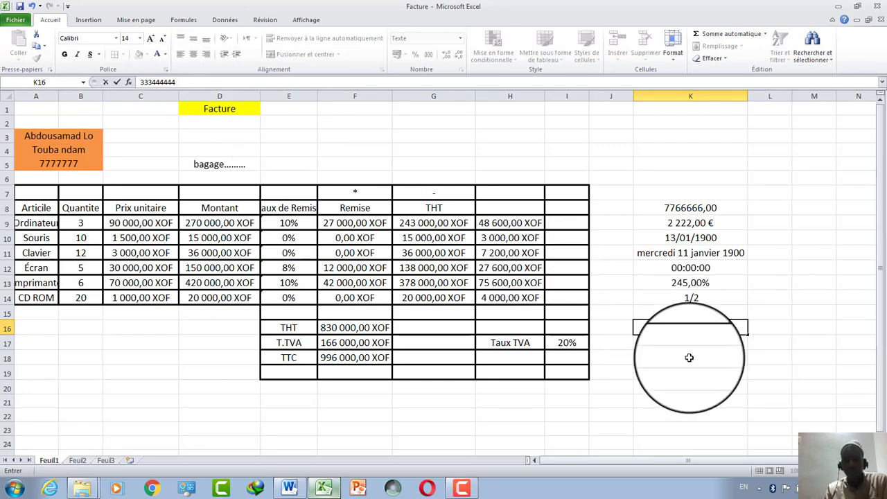
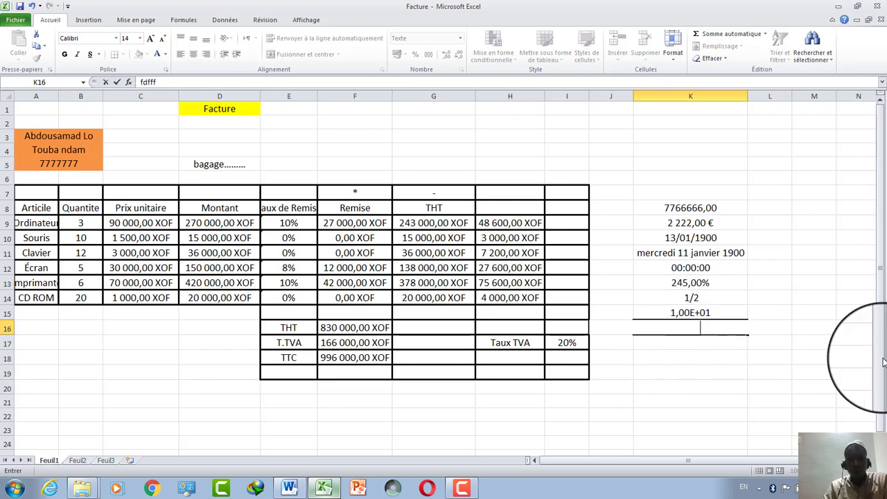
Make the text in K16 black.
left_click(822, 400)
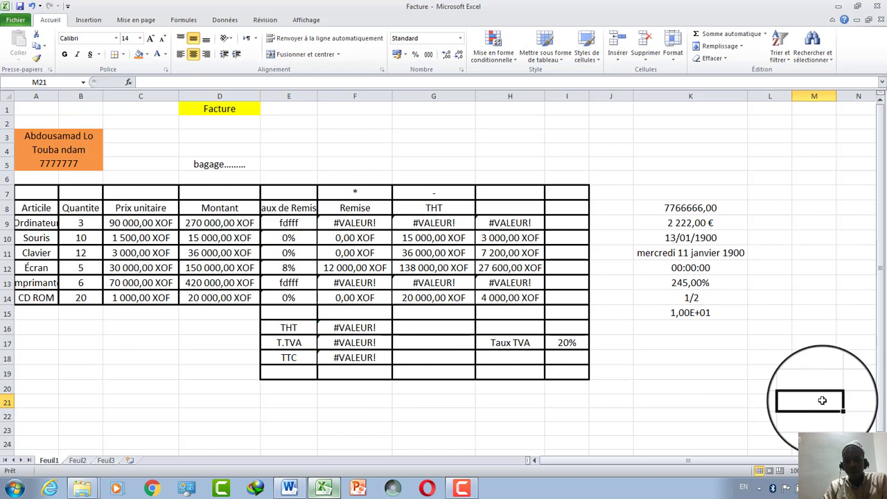
left_click(727, 331)
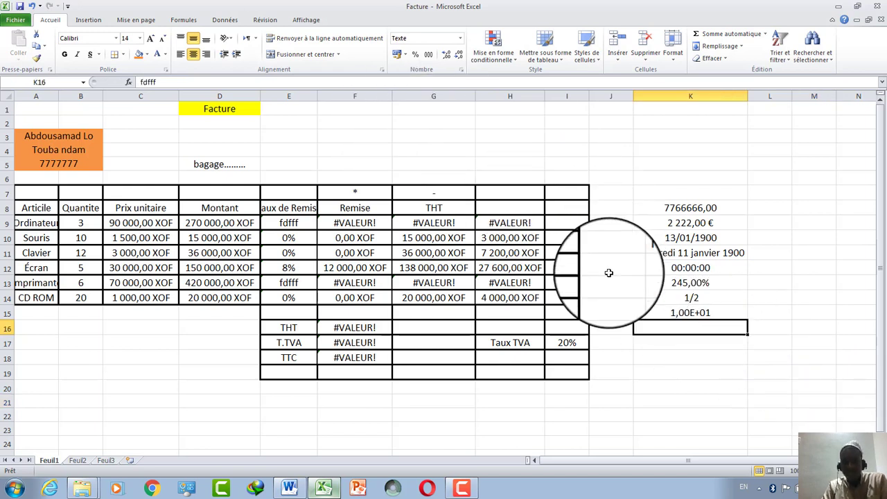
right_click(668, 334)
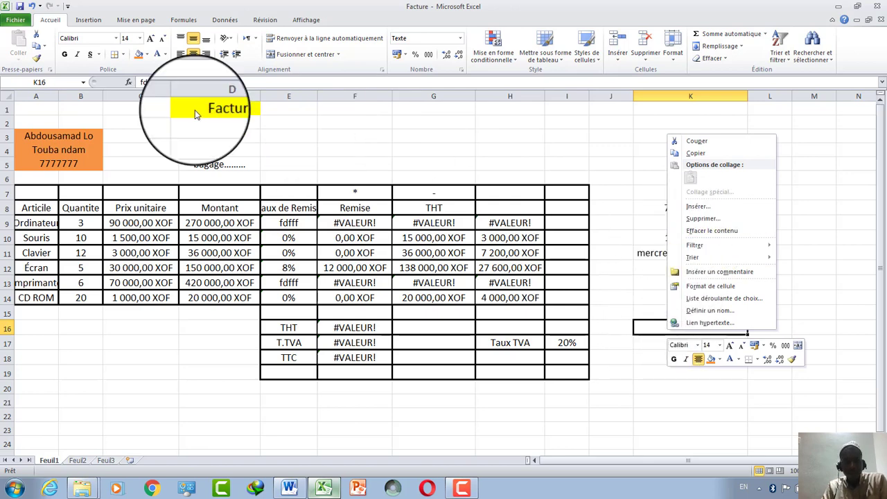
left_click(177, 53)
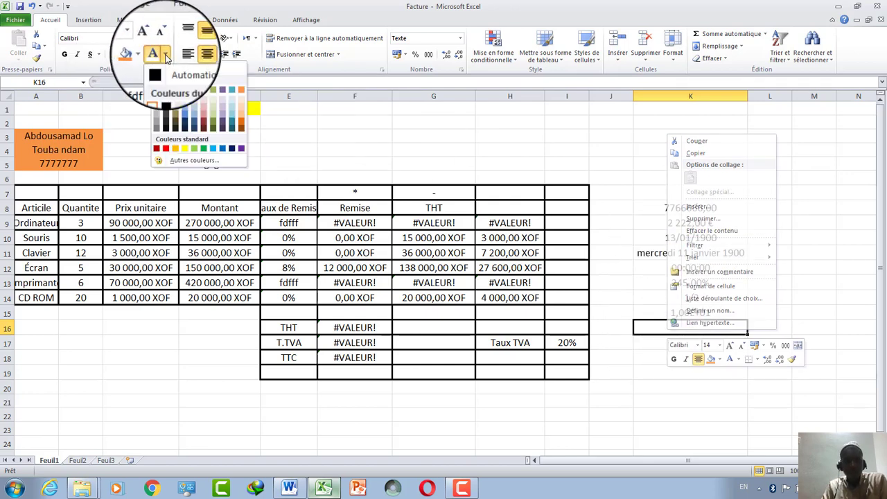
left_click(168, 92)
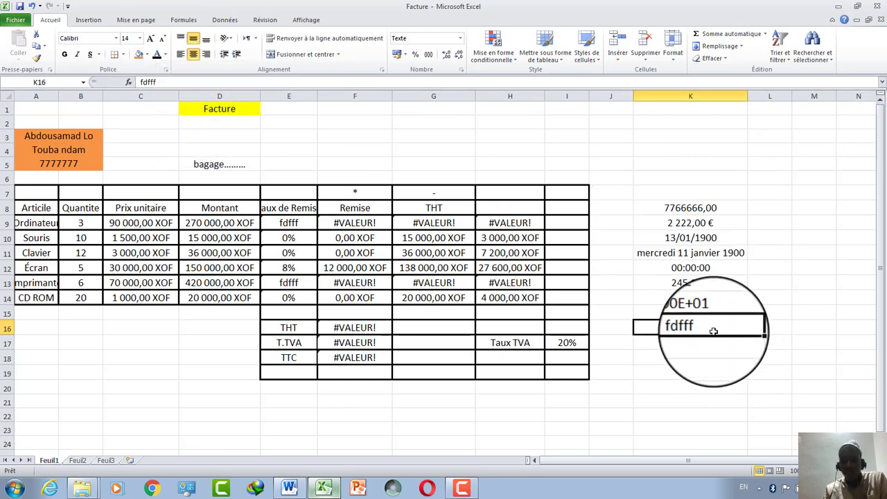
Clear K16, try the value 222, then replace it with the text ee.
key("Delete")
key("Down")
key("Down")
key("Down")
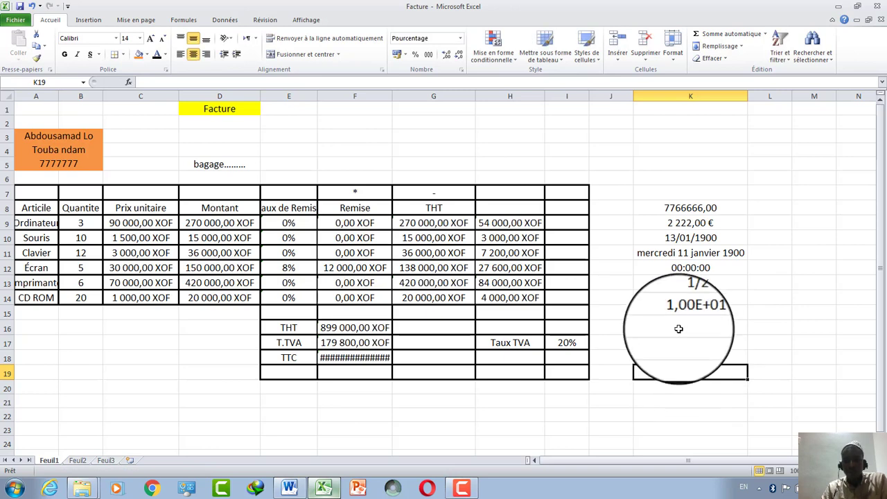
type("222")
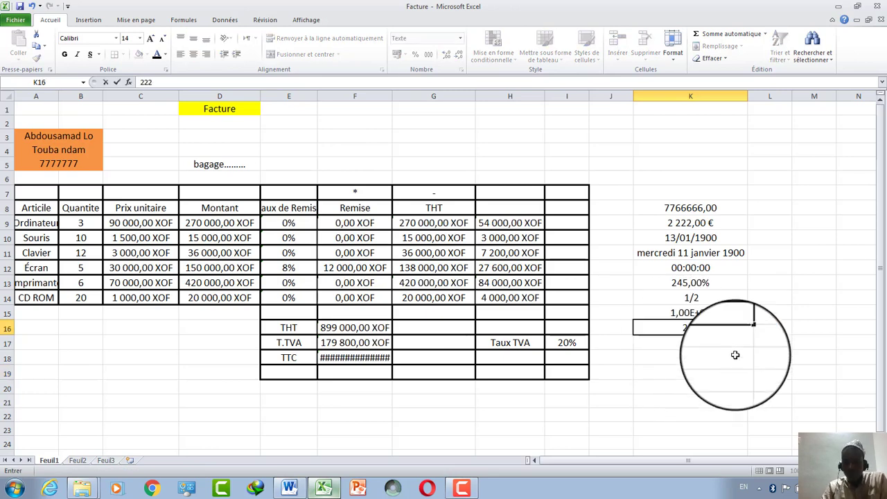
key("Return")
key("Return")
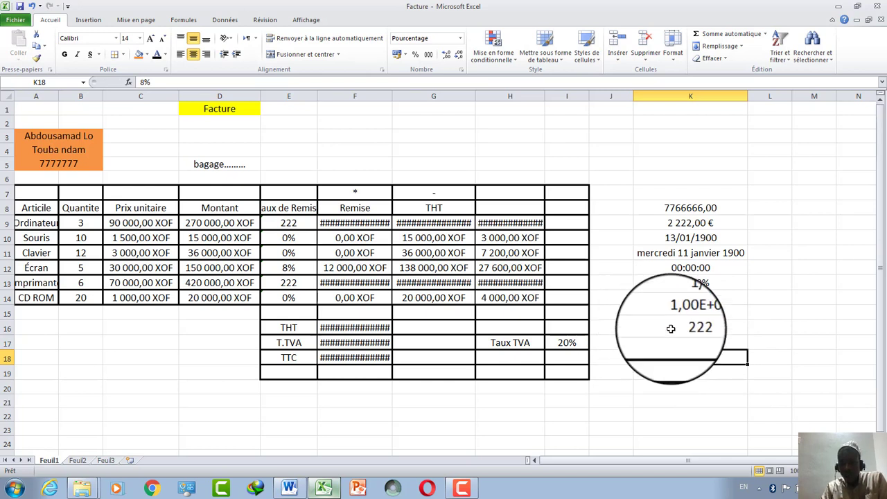
key("BackSpace")
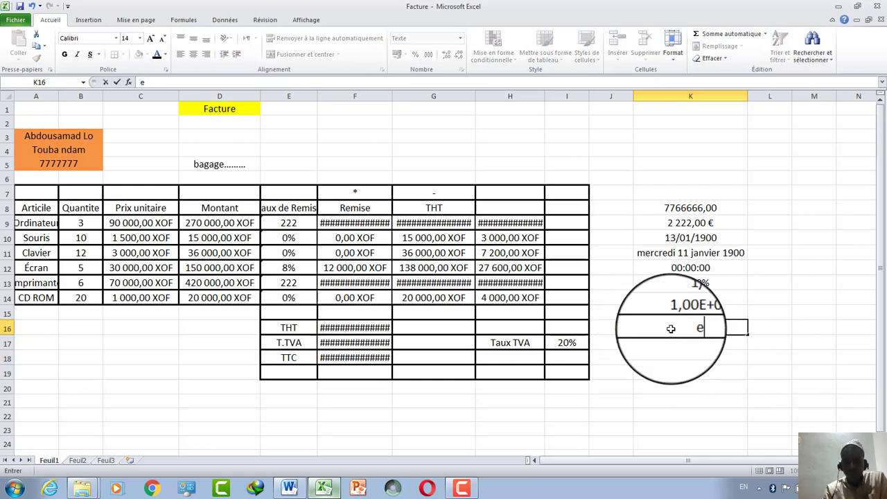
type("ee")
left_click(691, 362)
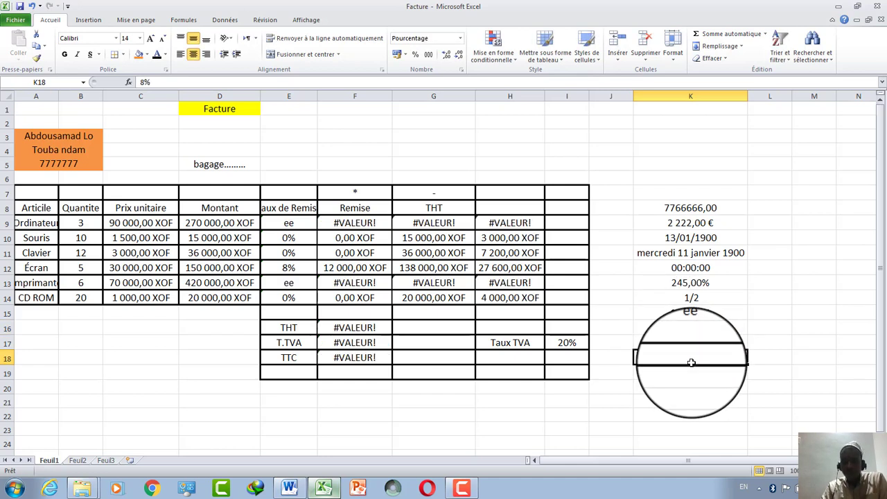
left_click(663, 330)
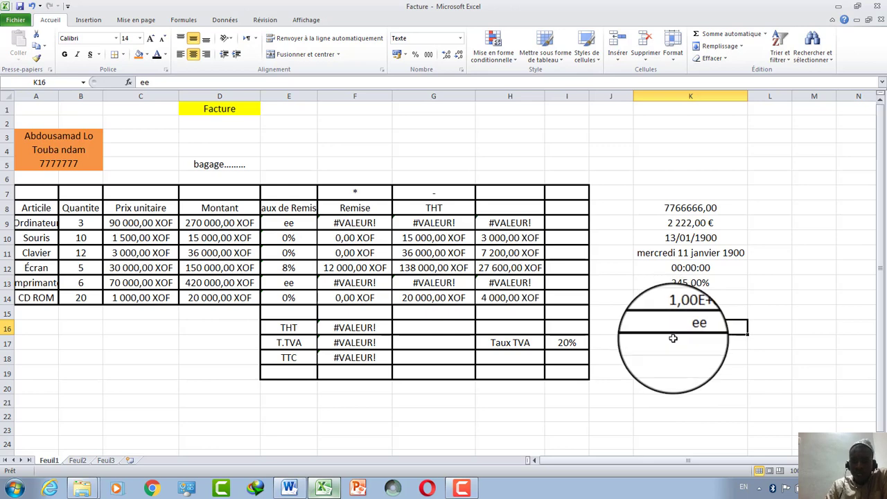
Format K17 as Monétaire with the Arabe (Maroc) dirham symbol and 0 decimals, and start entering 222.
left_click(460, 38)
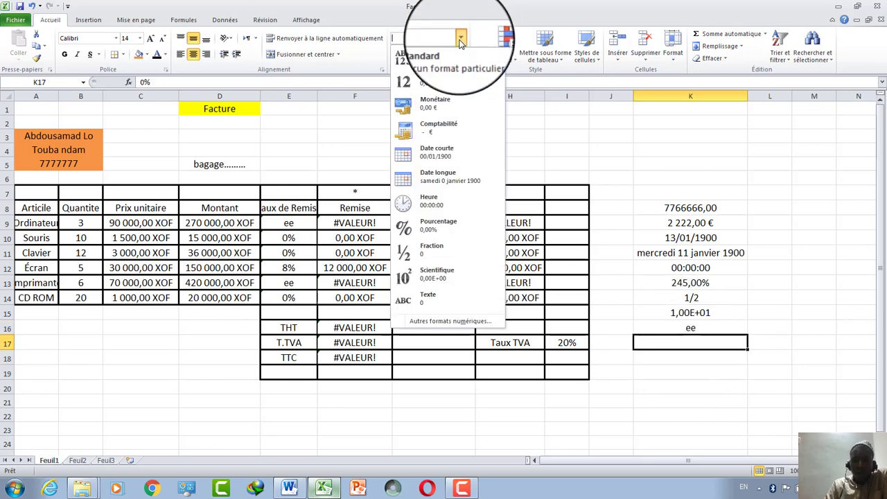
left_click(439, 322)
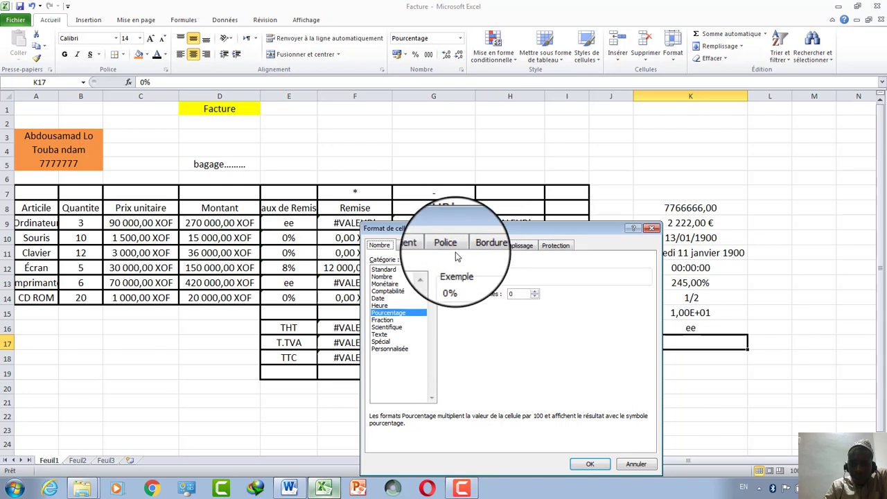
left_click(385, 283)
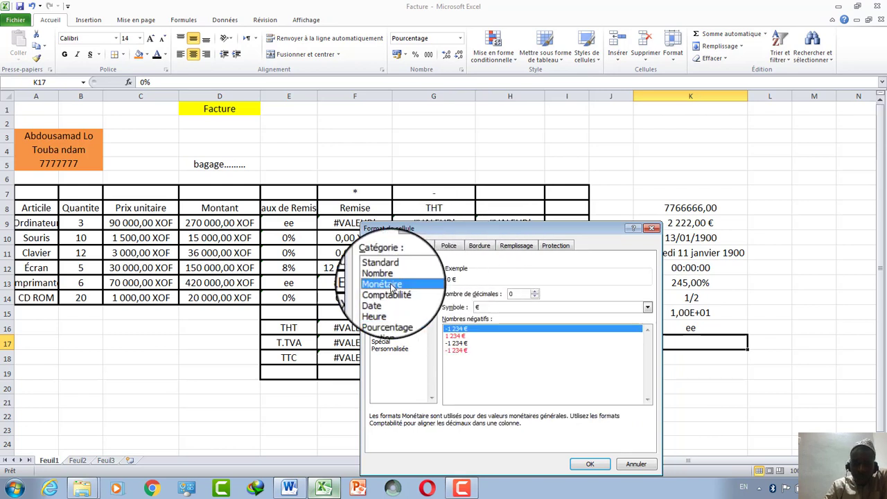
left_click(647, 307)
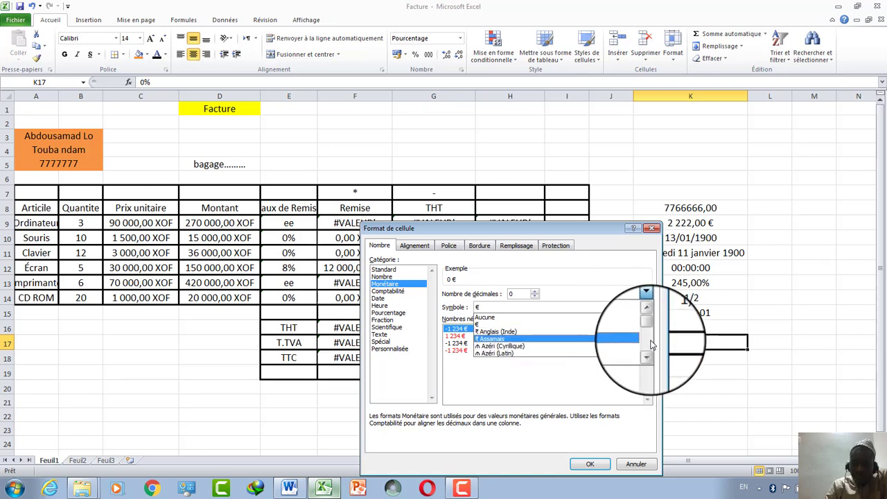
left_click_drag(650, 335, 648, 361)
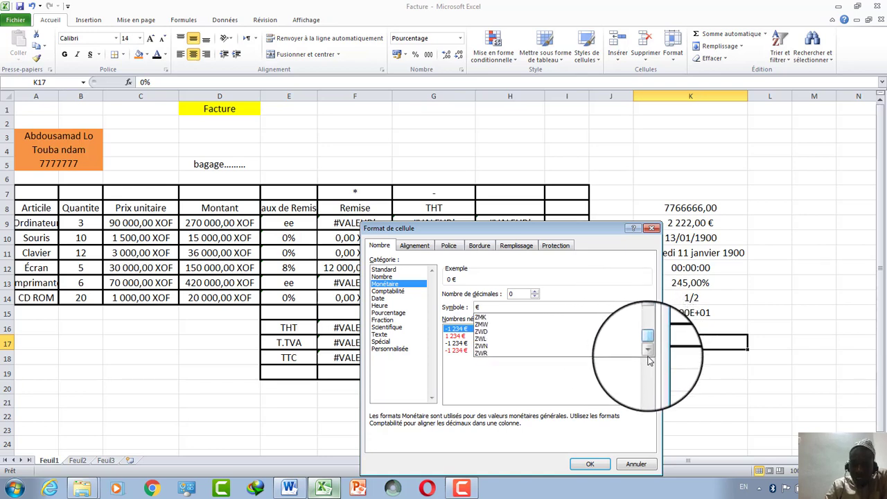
left_click(648, 317)
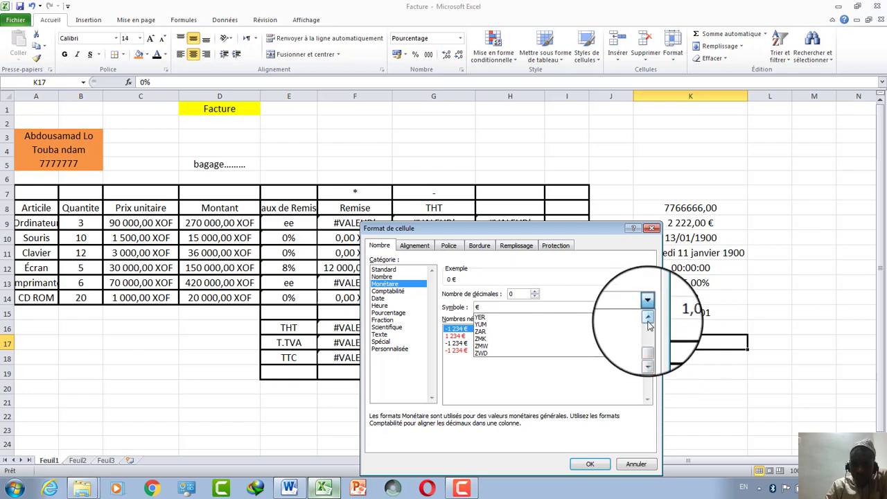
left_click(648, 320)
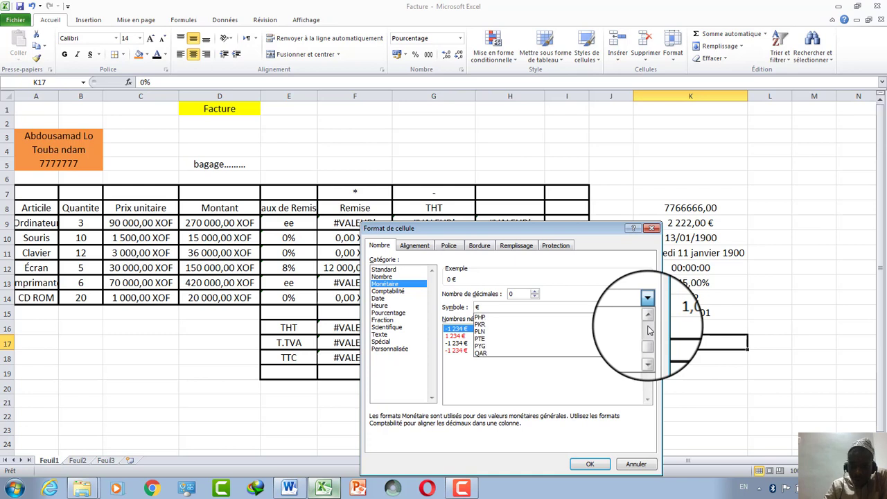
left_click_drag(650, 331, 649, 315)
left_click(648, 354)
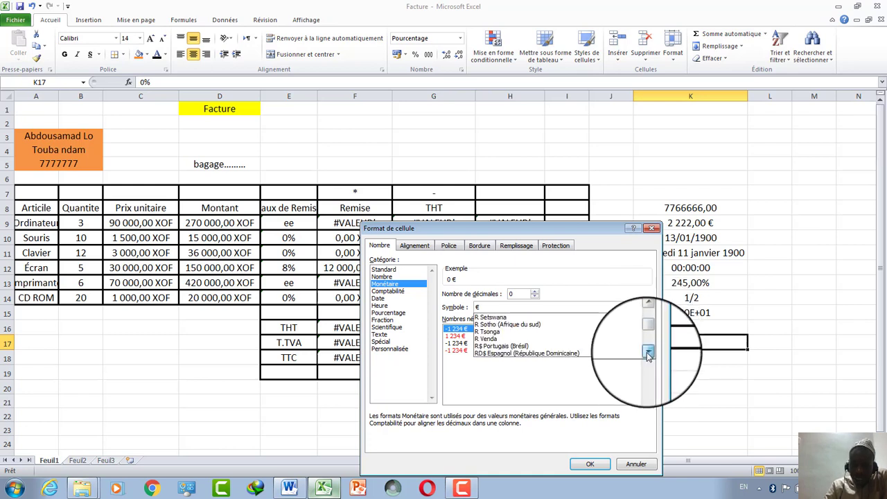
left_click(648, 354)
left_click(648, 354)
left_click(648, 353)
left_click(648, 354)
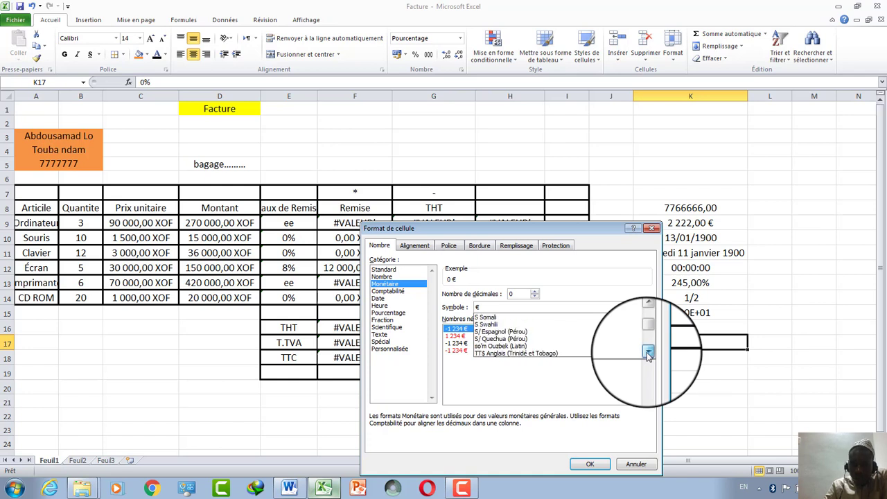
left_click(648, 354)
left_click(648, 353)
left_click(648, 354)
left_click(648, 354)
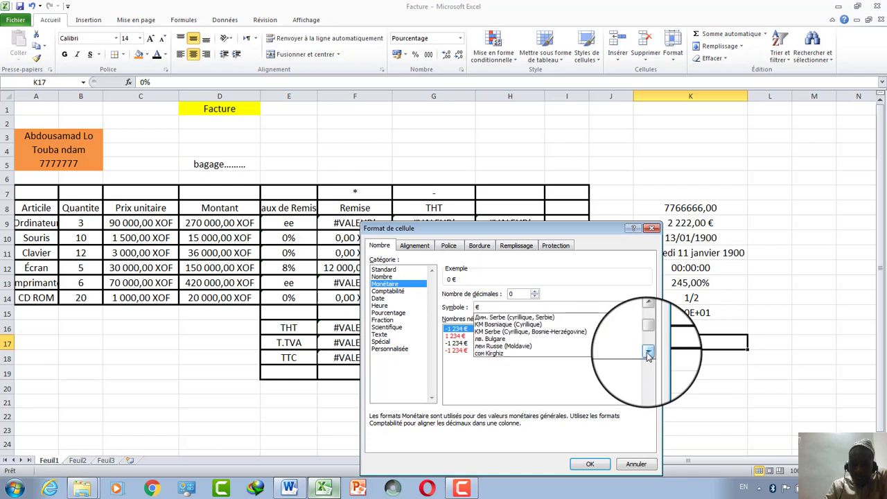
left_click(648, 353)
left_click(648, 353)
left_click(648, 354)
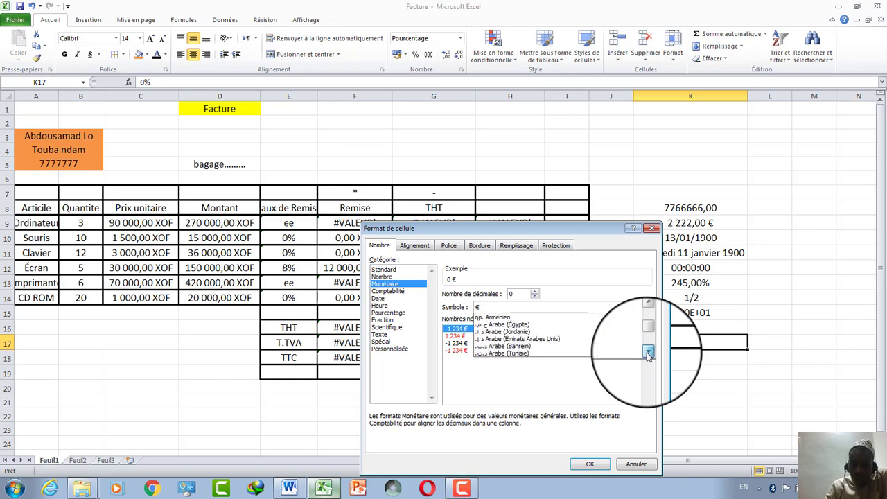
left_click(648, 354)
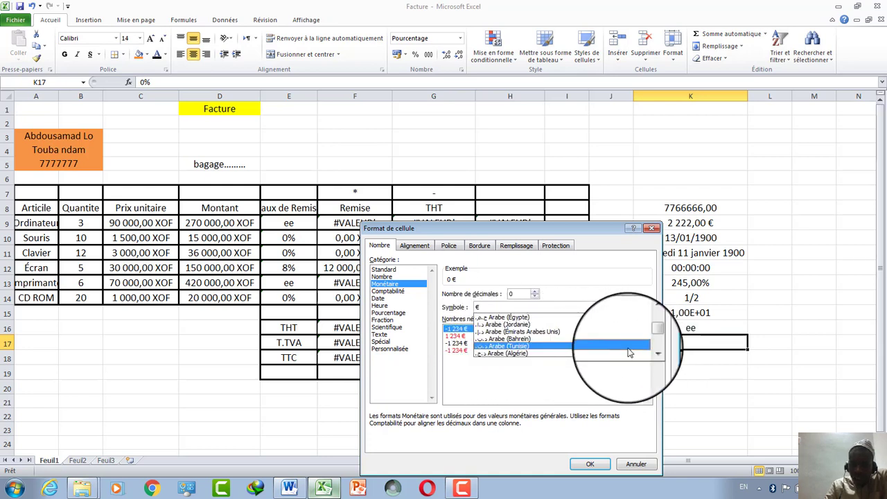
left_click(648, 354)
left_click(648, 352)
left_click(648, 352)
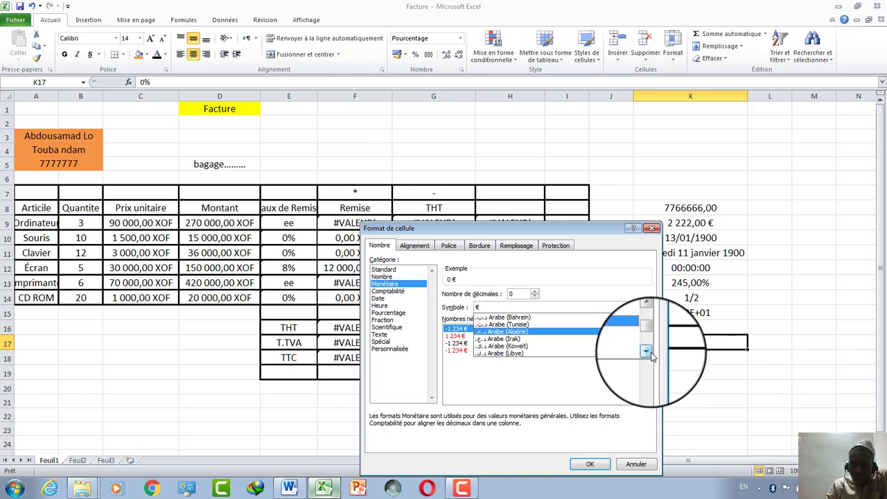
left_click(648, 352)
left_click(648, 353)
left_click(648, 352)
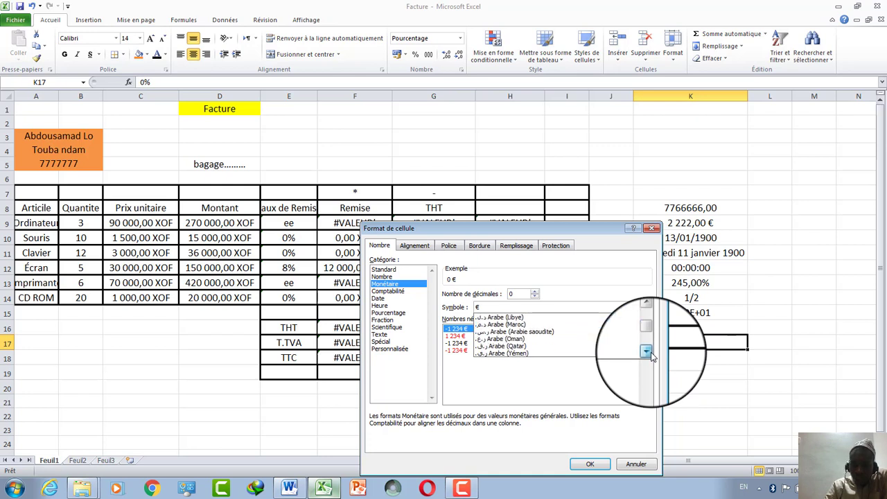
left_click(561, 324)
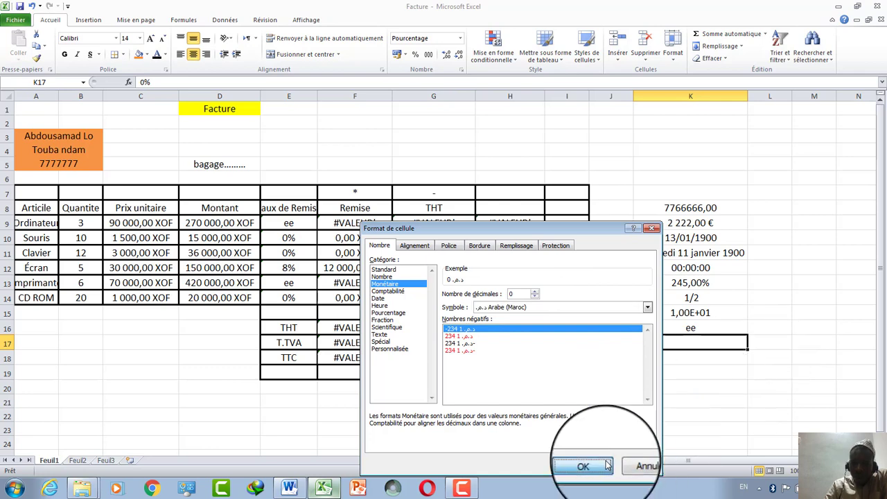
left_click(583, 466)
type("222")
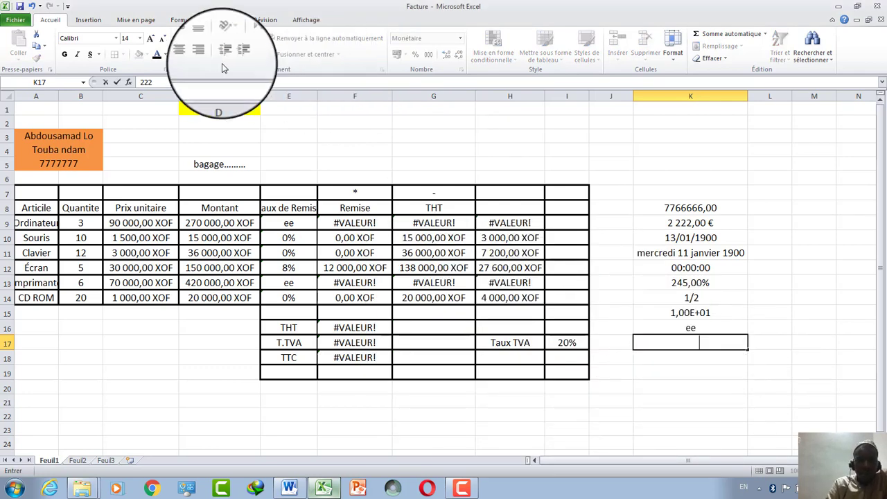
Commit 222 in K17 so it shows as a dirham amount.
left_click(165, 56)
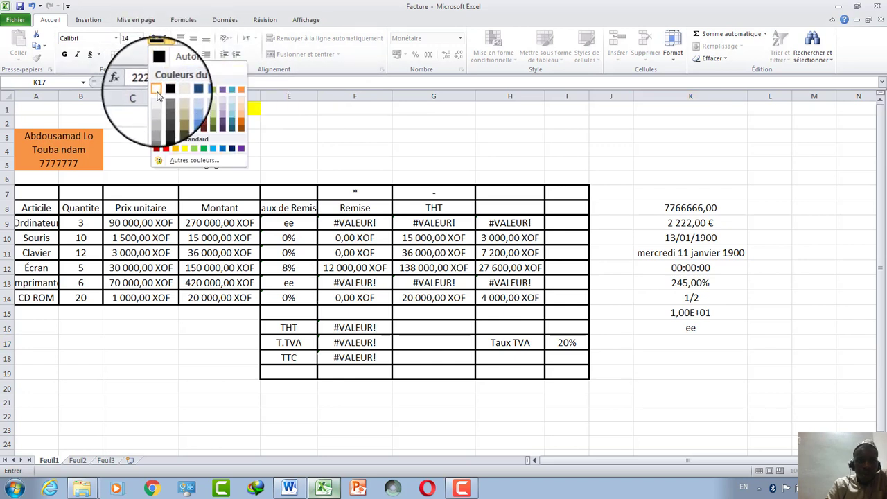
left_click(683, 366)
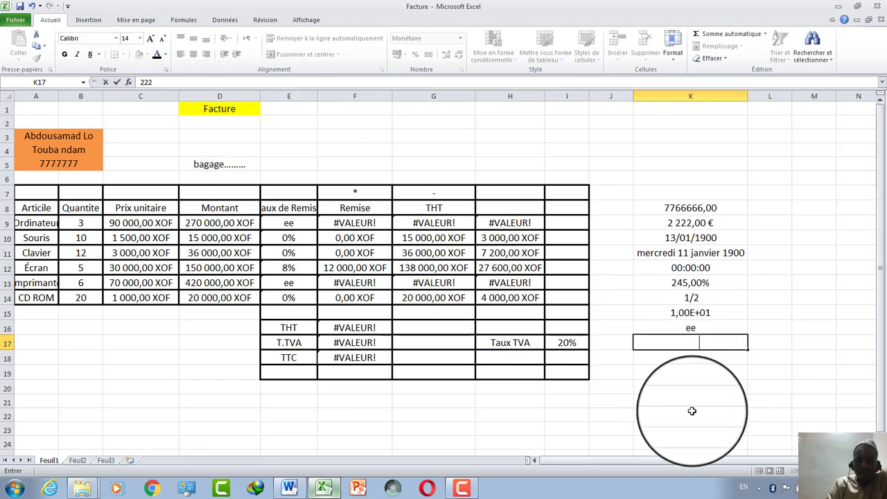
left_click(636, 413)
left_click(675, 340)
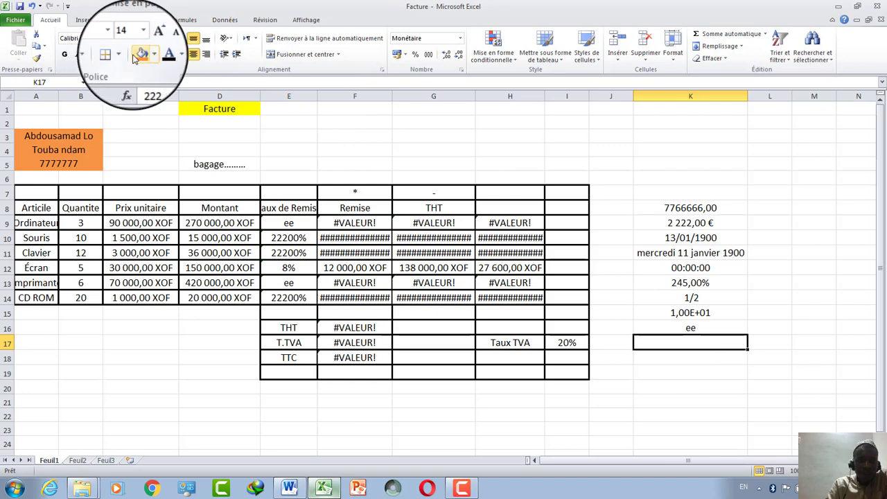
Look through the Borders, Fill Color and Font Color menus for K17 without changes, keeping black text.
left_click(126, 57)
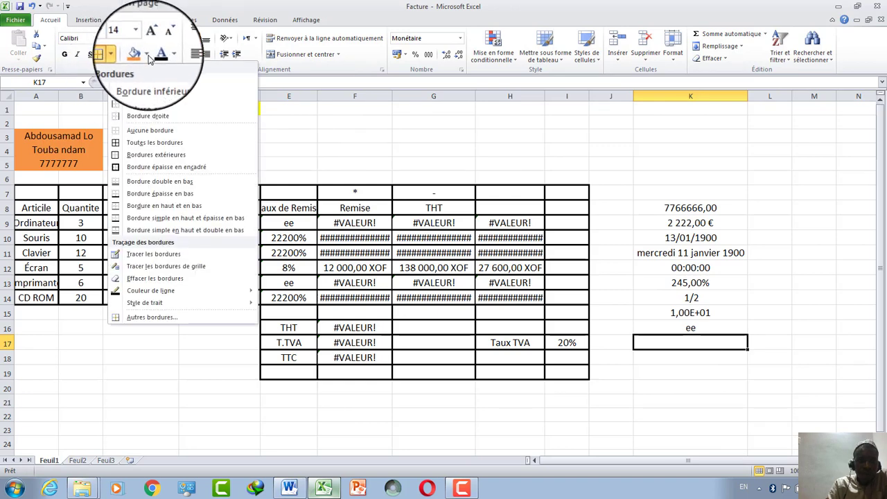
left_click(148, 57)
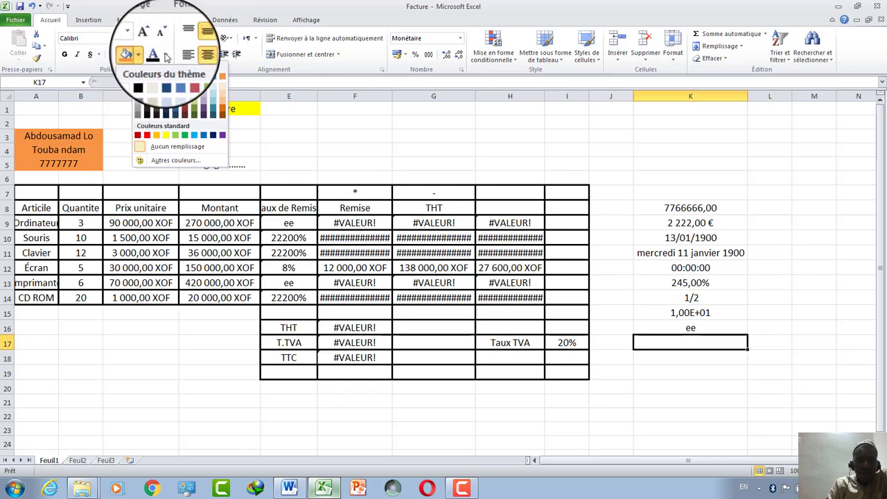
left_click(169, 44)
left_click(167, 88)
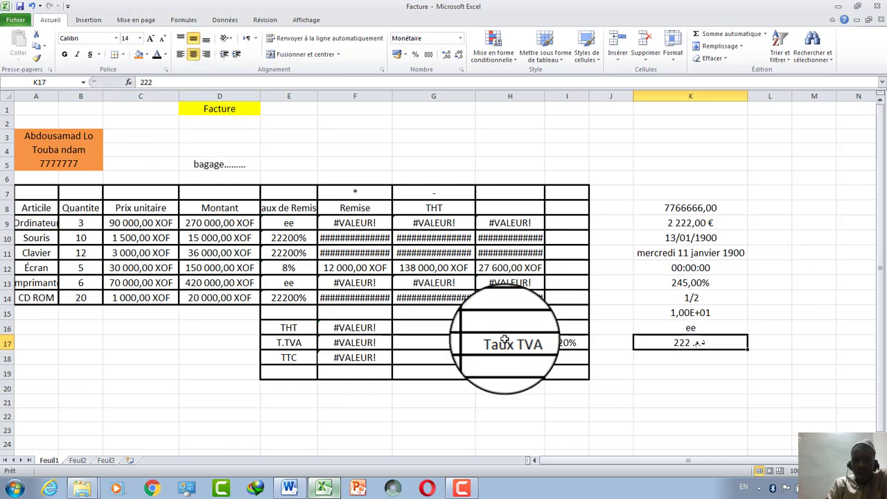
left_click(690, 356)
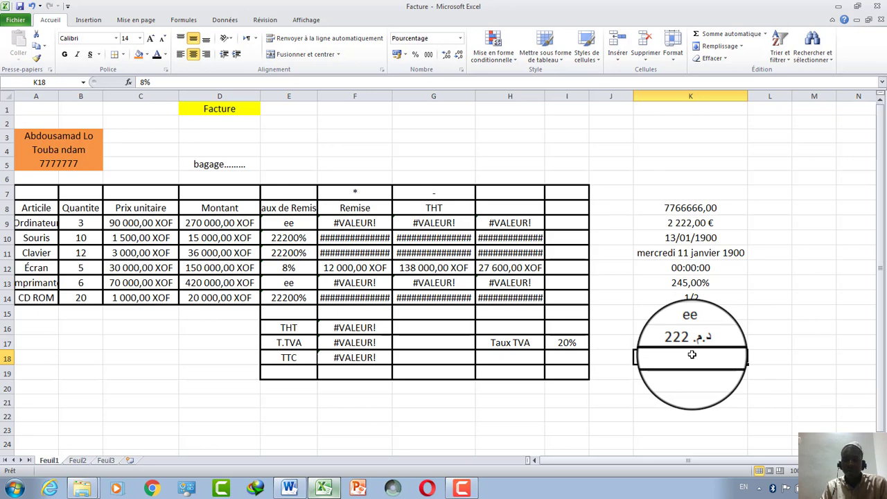
Format K18 as Monétaire with the XOF Wolof symbol and 0 decimals.
left_click(460, 38)
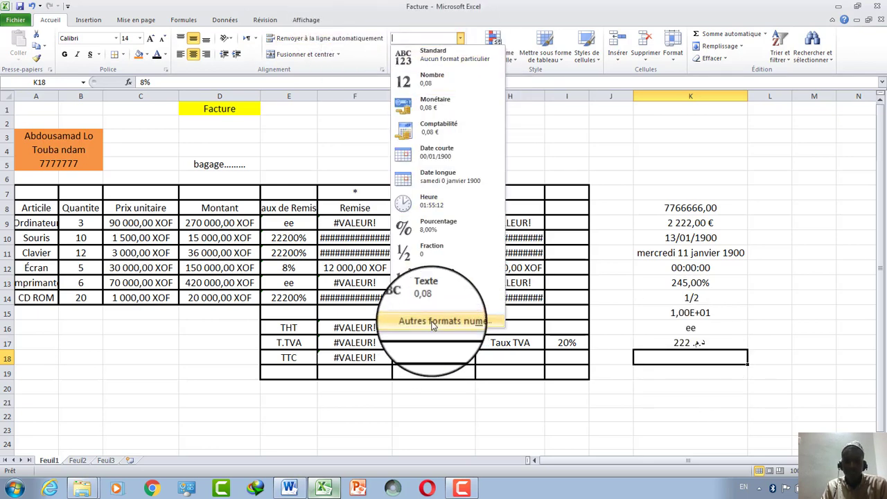
left_click(441, 323)
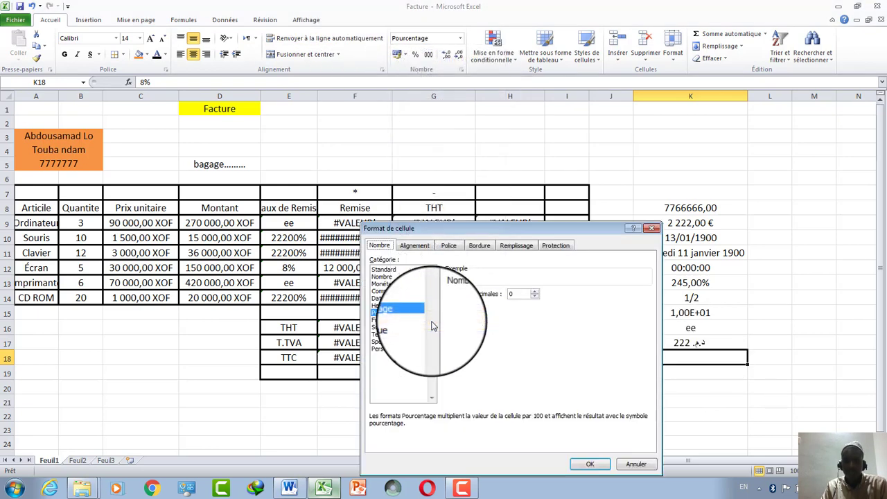
left_click(386, 284)
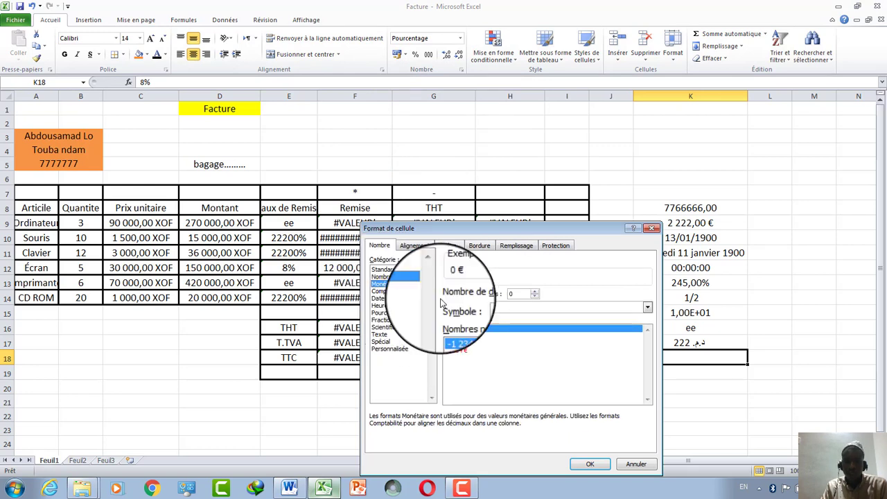
left_click(648, 308)
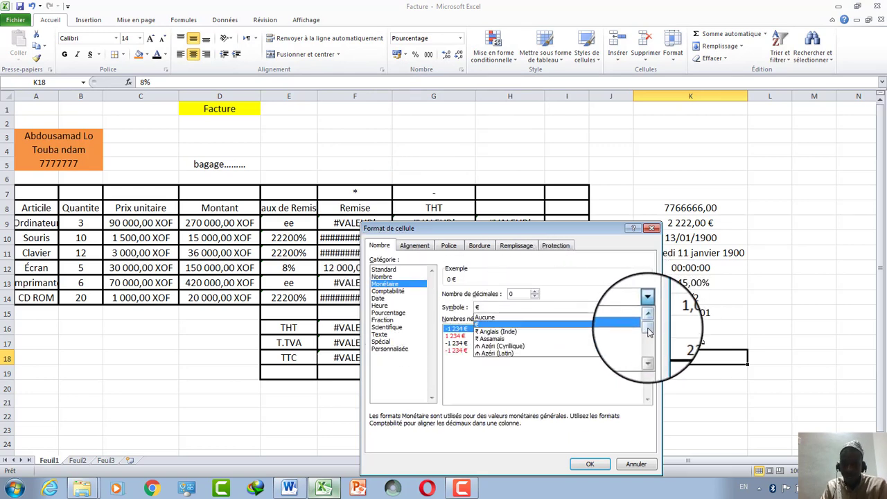
left_click_drag(648, 327, 648, 357)
left_click(648, 319)
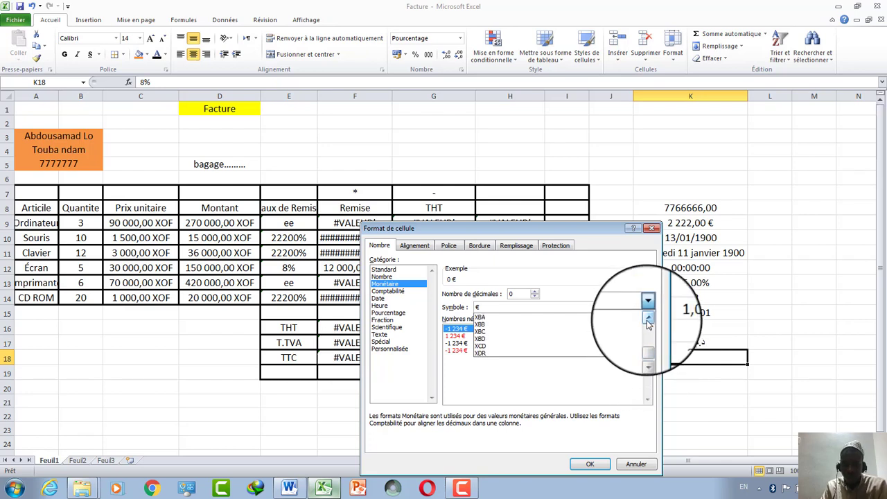
left_click(648, 320)
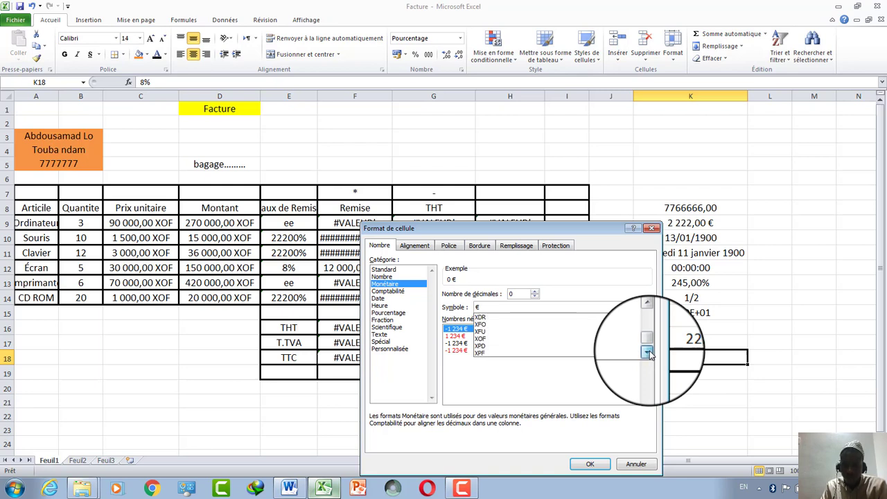
left_click(648, 353)
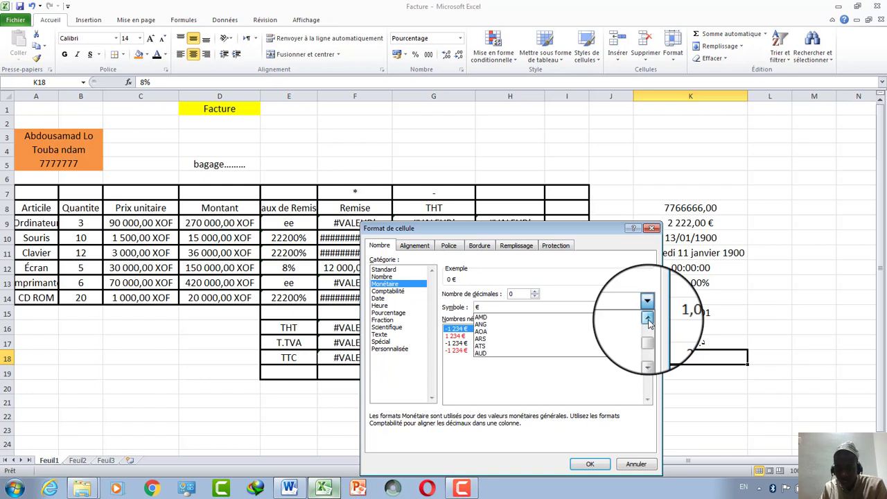
left_click(649, 320)
left_click(648, 321)
left_click(649, 321)
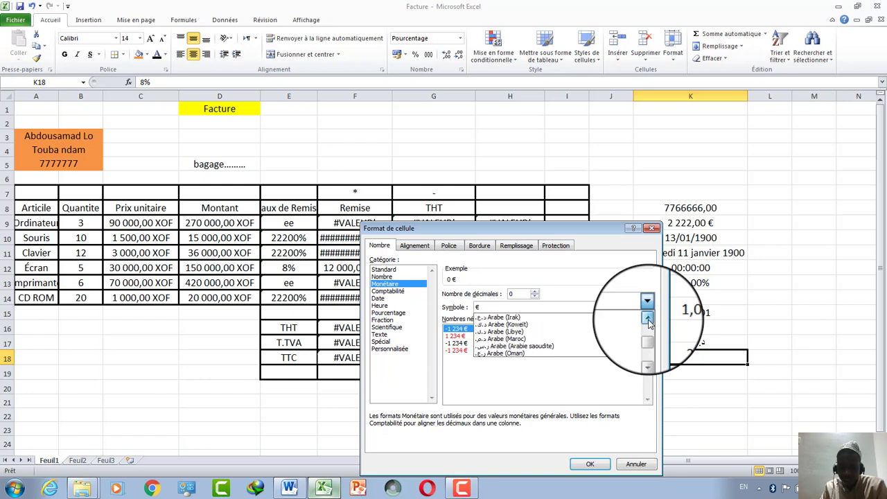
left_click(649, 320)
left_click(648, 321)
left_click(649, 320)
left_click(649, 320)
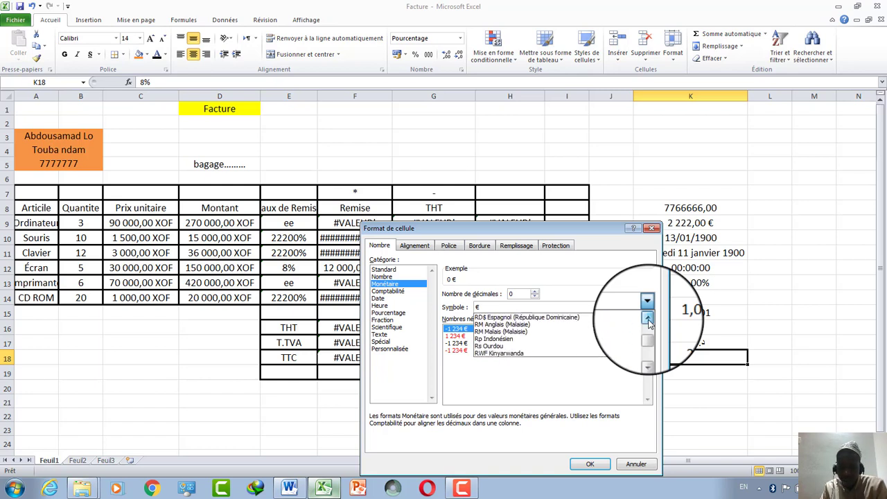
left_click(649, 321)
left_click(649, 320)
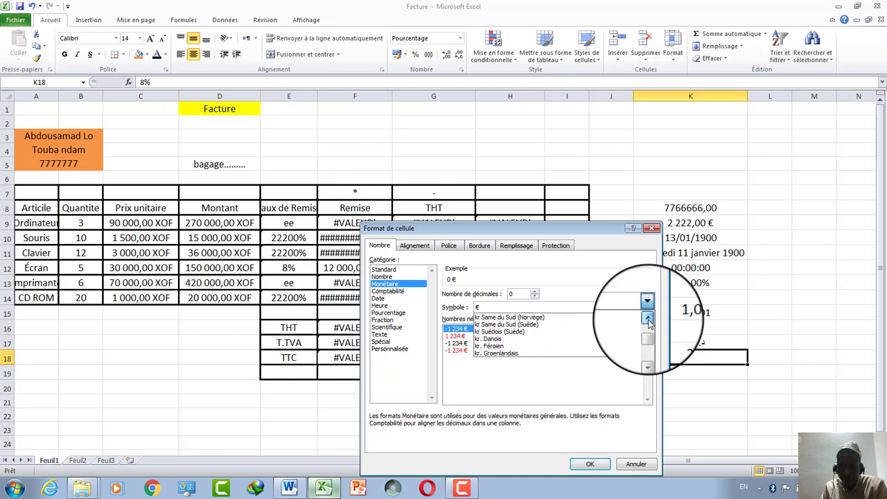
left_click(648, 321)
left_click(649, 320)
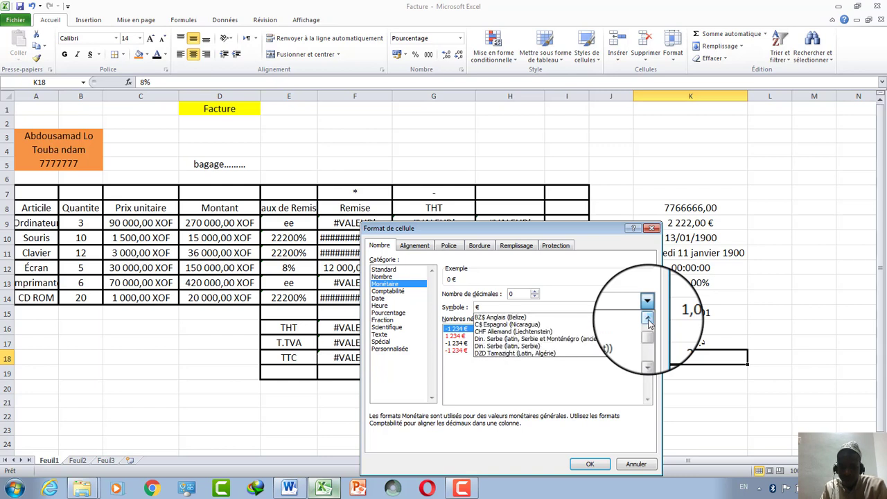
left_click(648, 321)
left_click(649, 321)
left_click(649, 320)
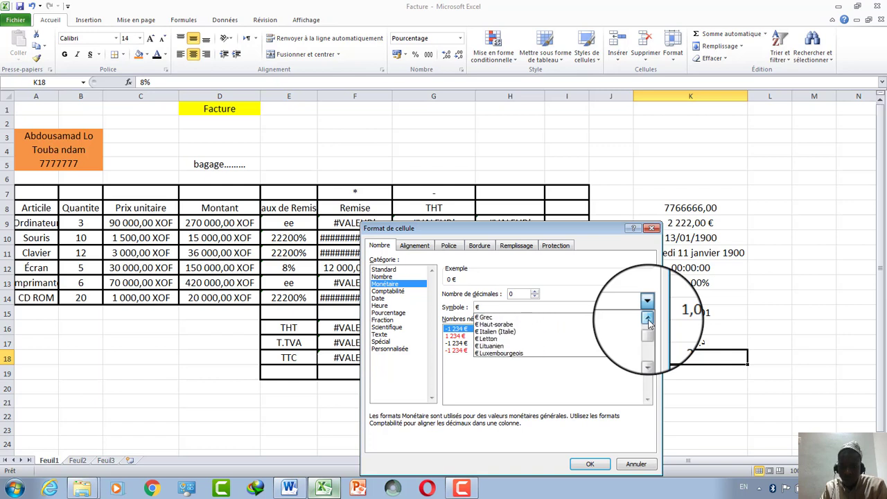
left_click(649, 320)
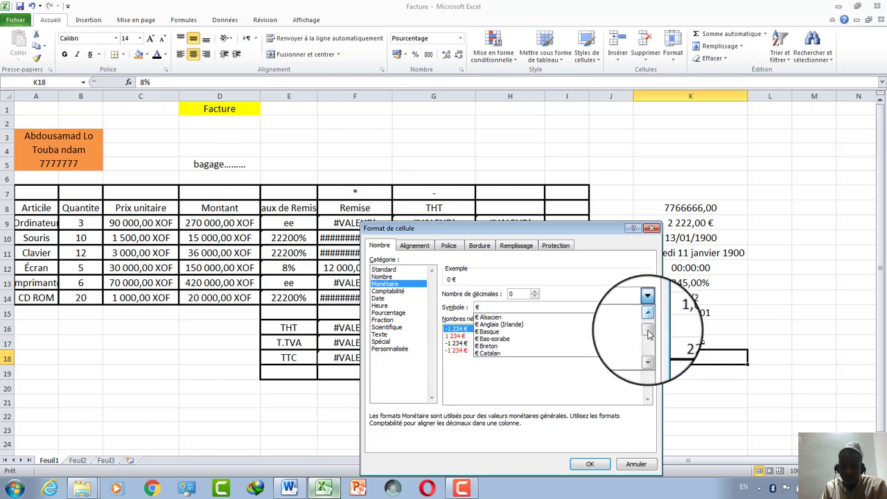
left_click_drag(649, 332, 648, 322)
left_click(649, 351)
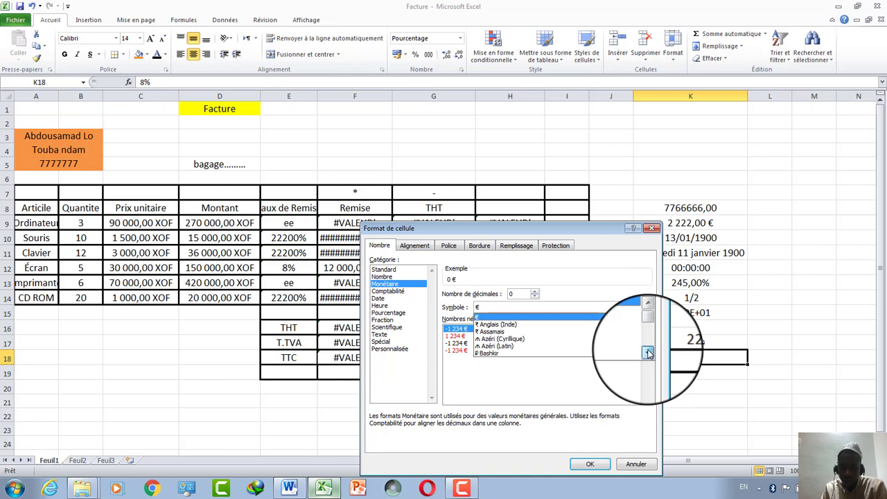
left_click(649, 353)
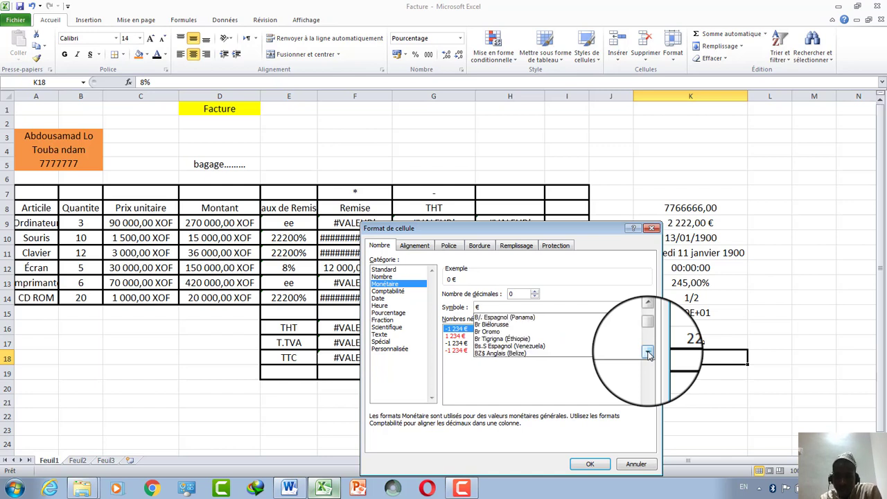
left_click(648, 353)
left_click(648, 354)
left_click(648, 353)
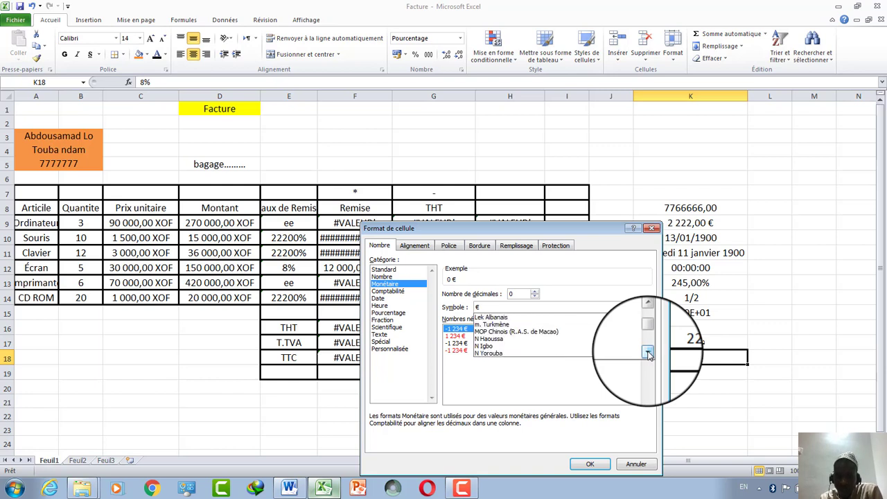
left_click(648, 353)
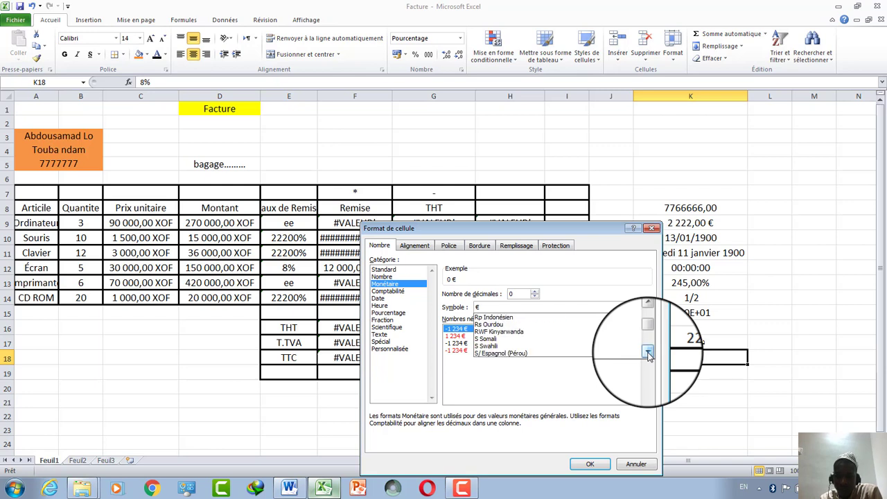
left_click(647, 352)
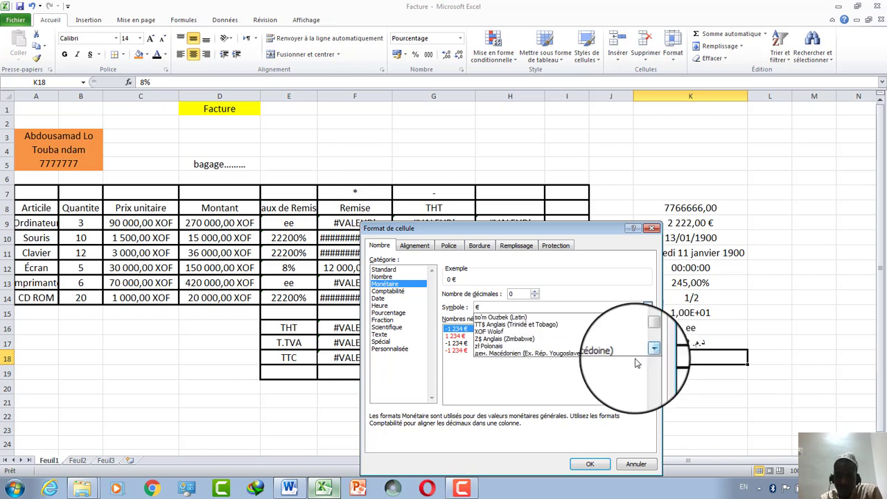
left_click(501, 334)
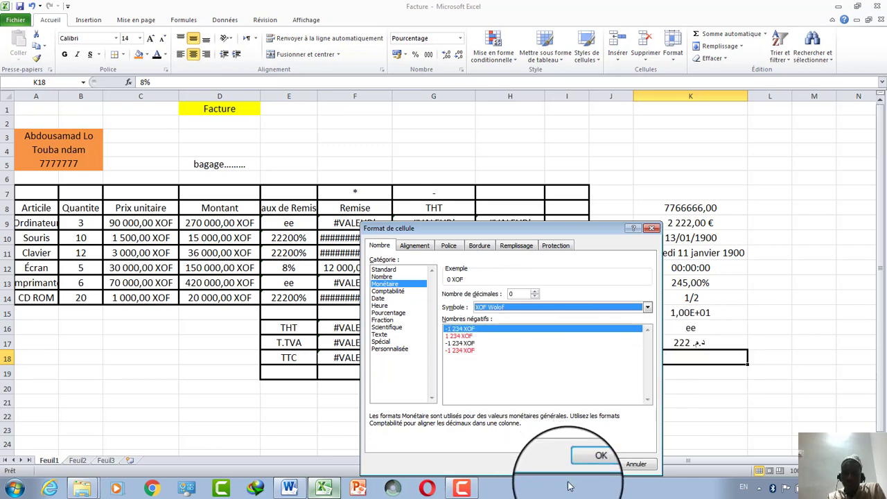
left_click(590, 463)
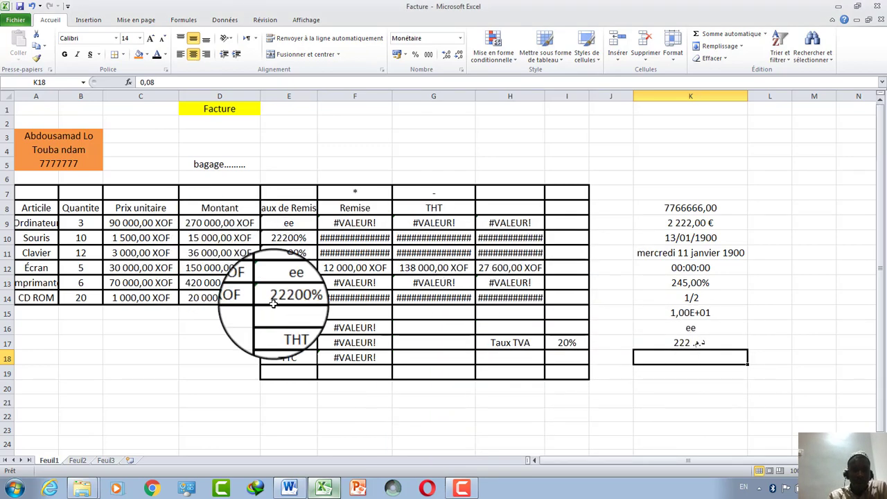
Make K18's text black and change its value so it shows 3 333 XOF.
type("2222")
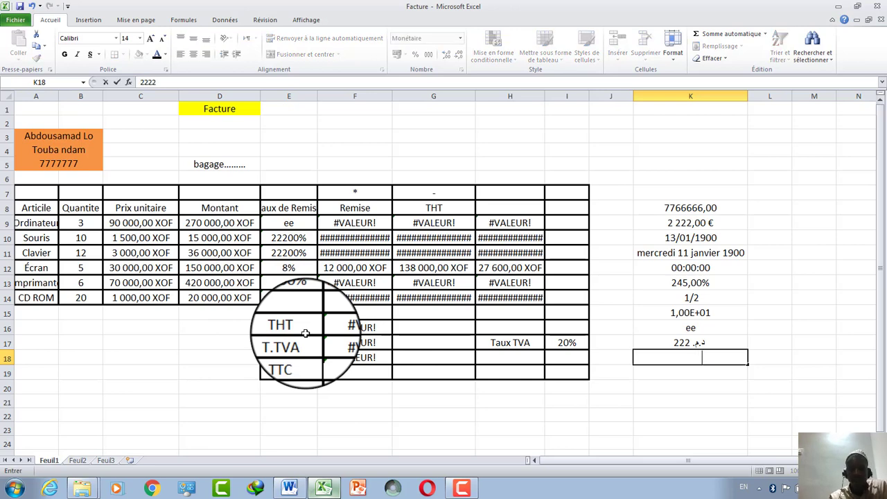
left_click(709, 409)
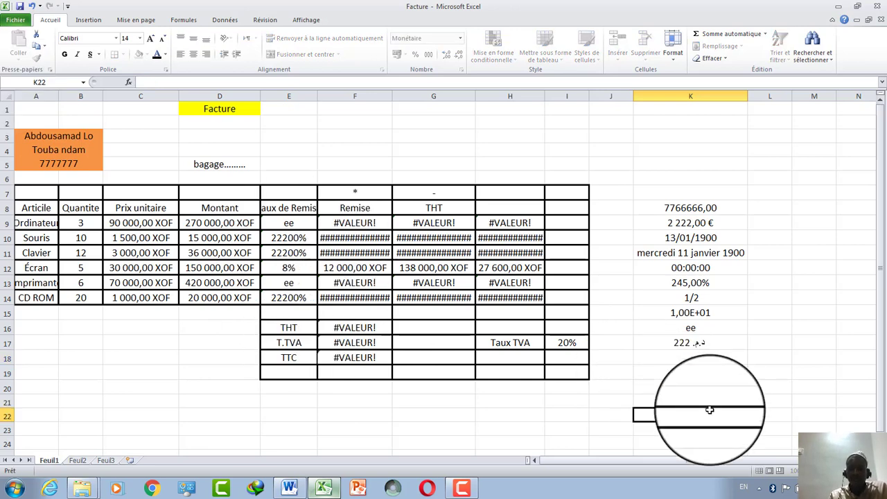
left_click(686, 355)
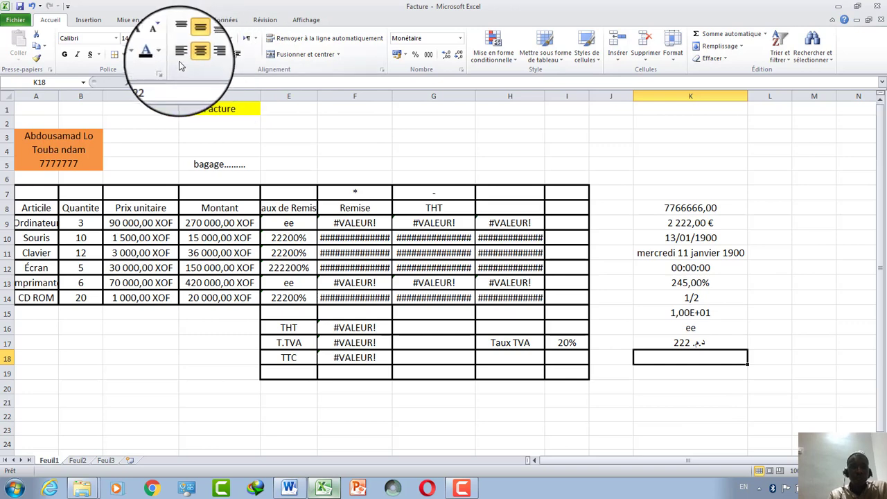
left_click(159, 54)
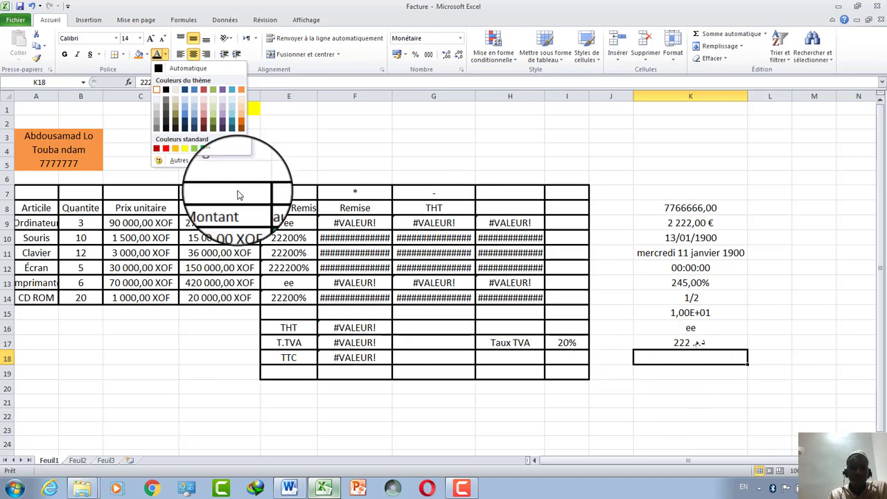
left_click(166, 92)
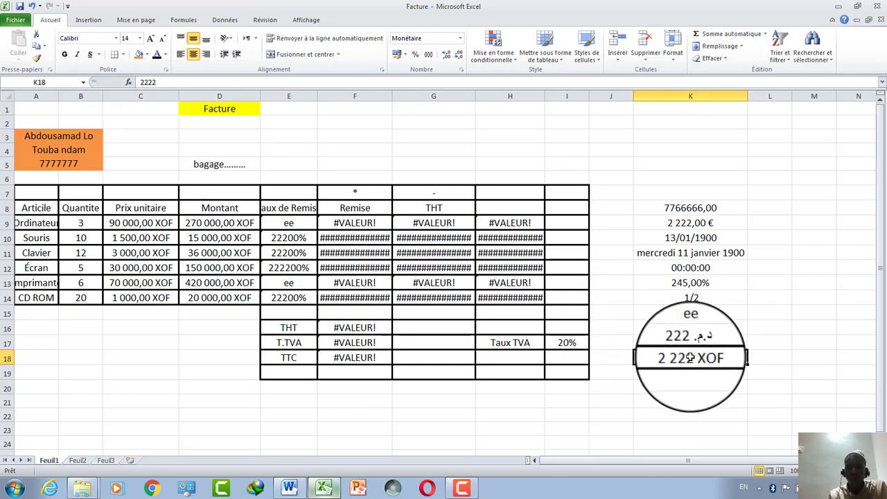
key("BackSpace")
type("3583")
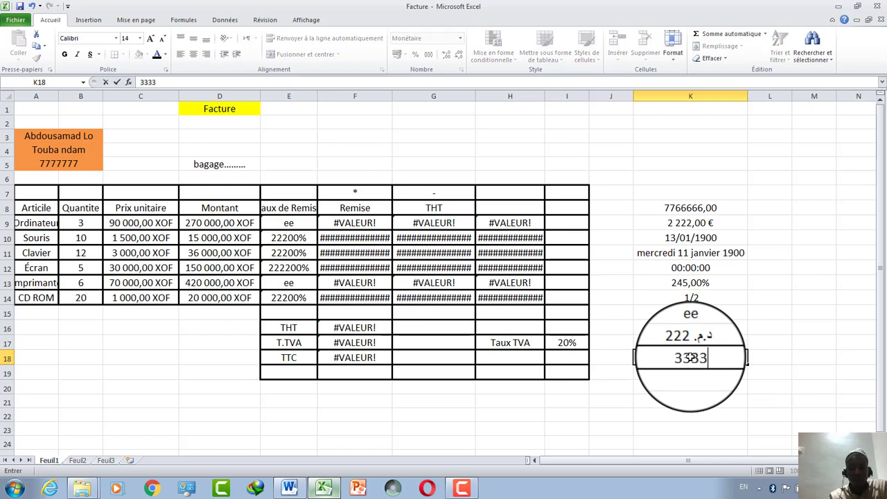
left_click(725, 390)
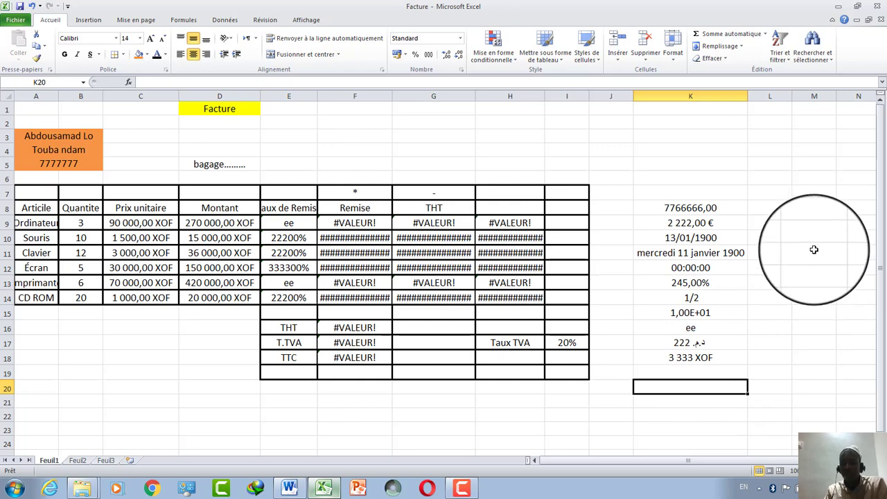
Widen column G so its XOF amounts display in full.
left_click_drag(815, 253, 815, 298)
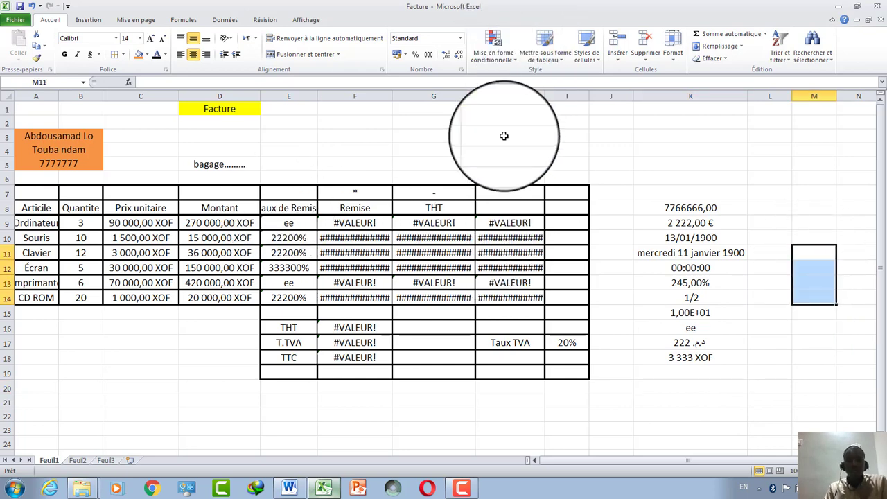
left_click_drag(475, 91, 498, 91)
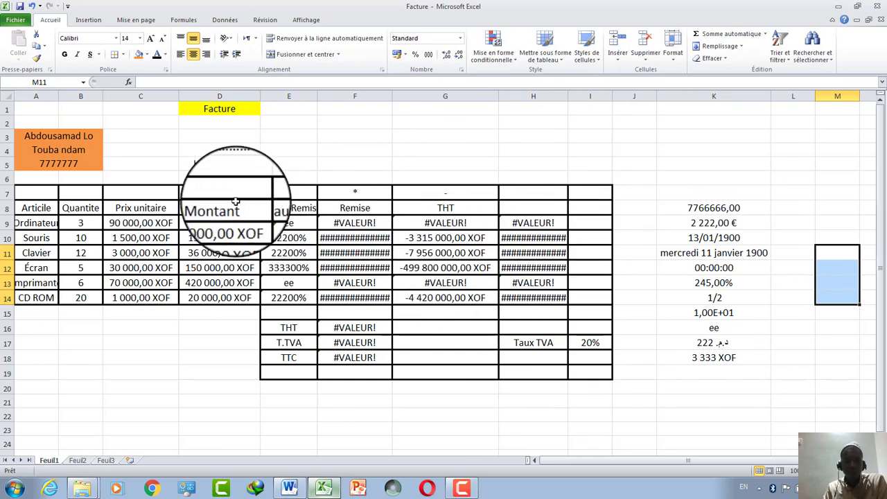
left_click_drag(220, 223, 220, 297)
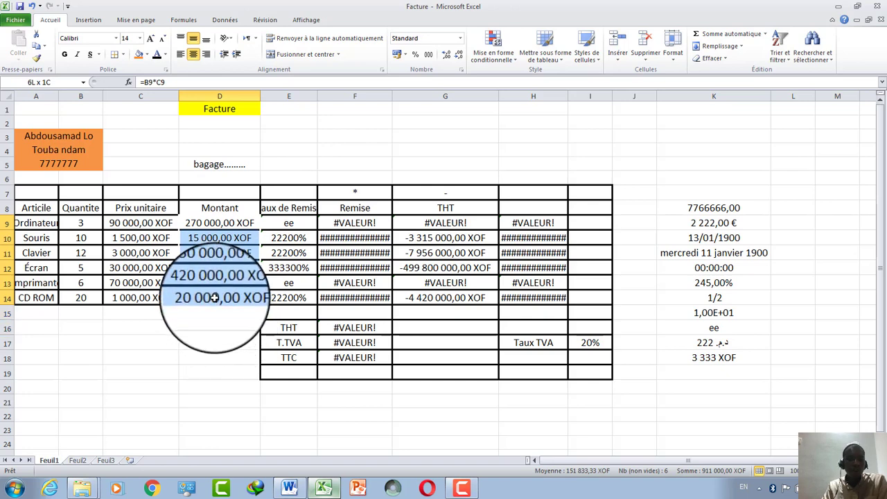
Apply the XOF Wolof currency format with 2 decimals to the Montant amounts in D9:D14.
left_click(460, 39)
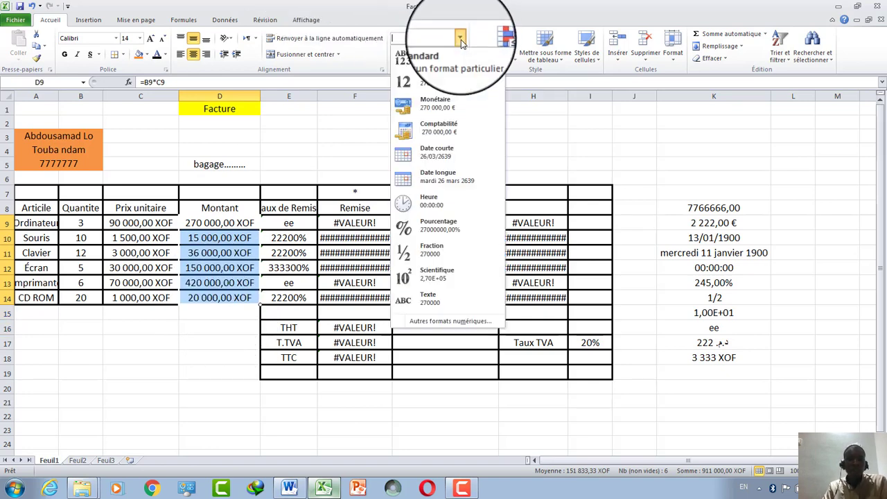
left_click(444, 323)
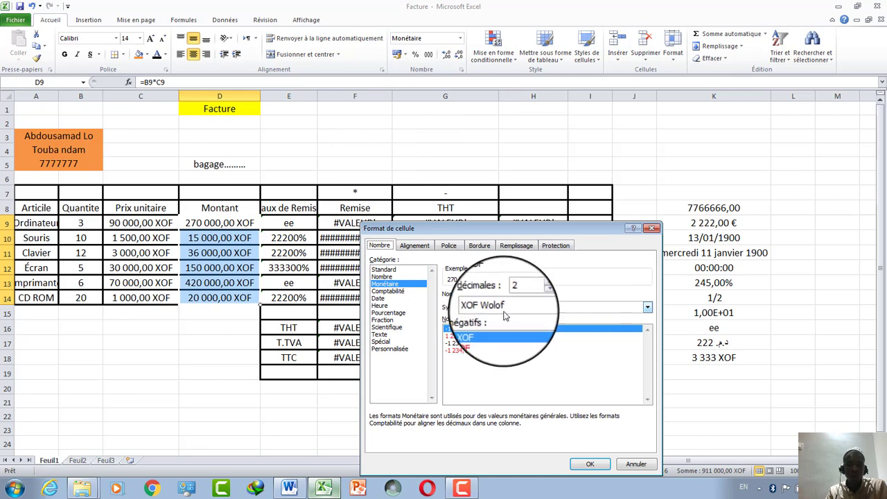
left_click(586, 463)
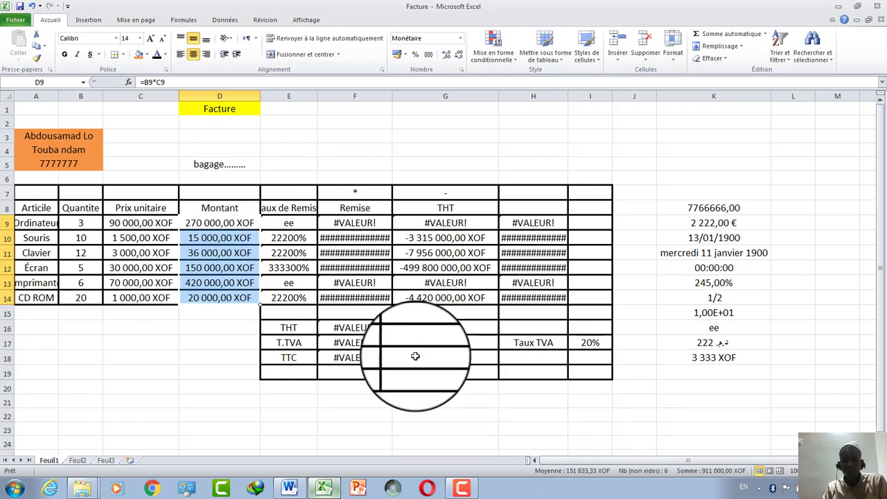
left_click(461, 489)
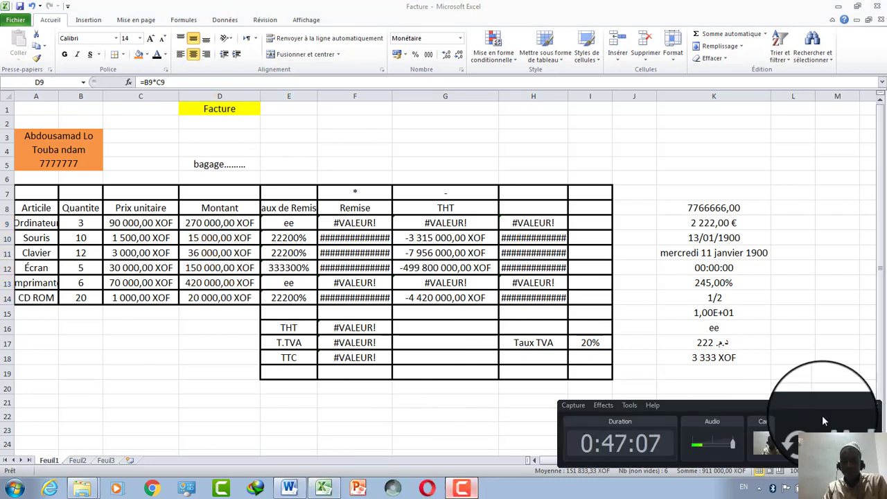
Browse the Insertion, Mise en page, Formules and Affichage tabs, settling on Données with G4 selected.
left_click(862, 408)
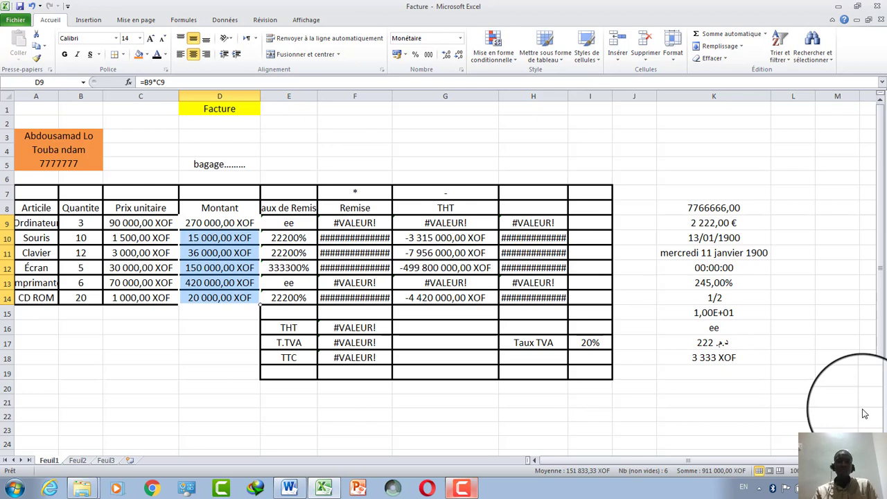
left_click(82, 26)
left_click(127, 21)
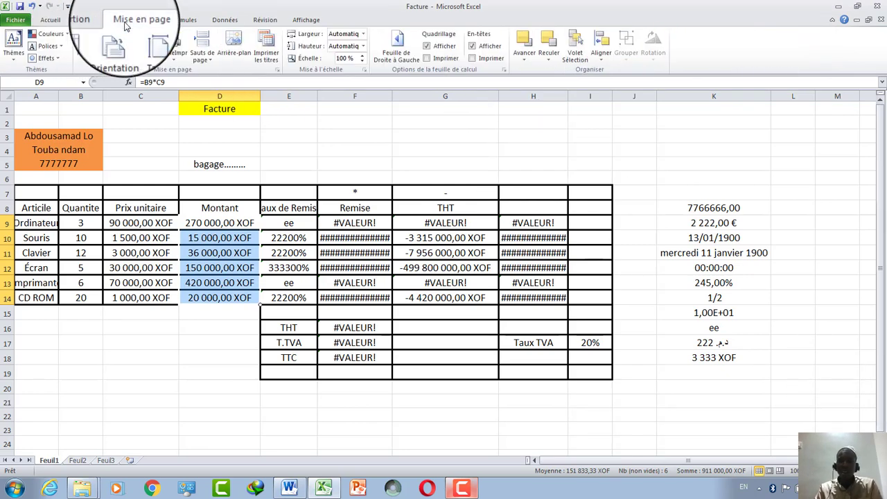
left_click(178, 21)
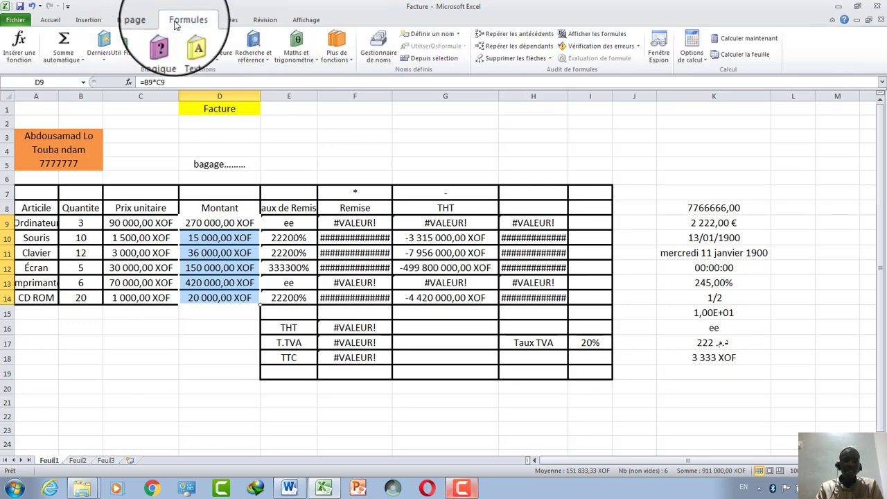
left_click(237, 28)
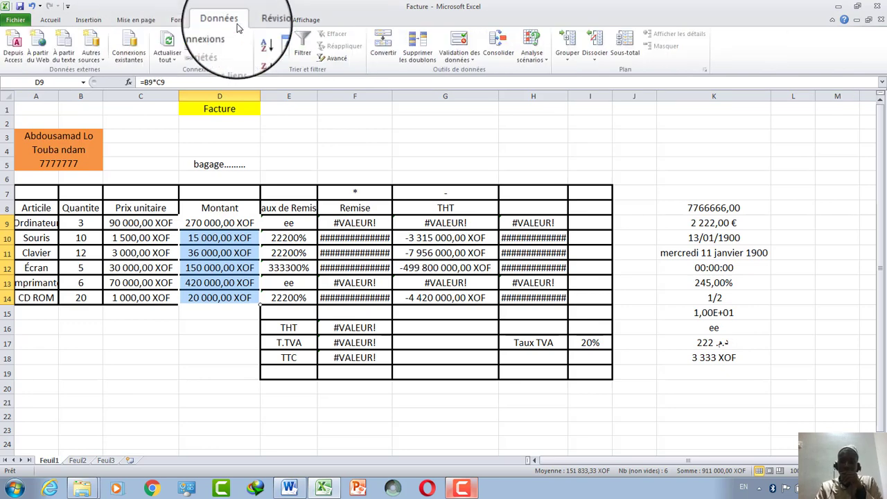
left_click(305, 21)
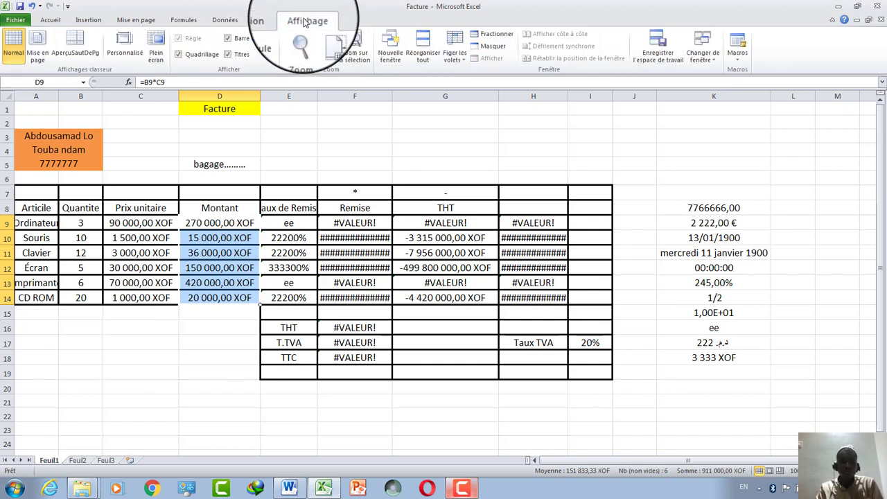
left_click(233, 22)
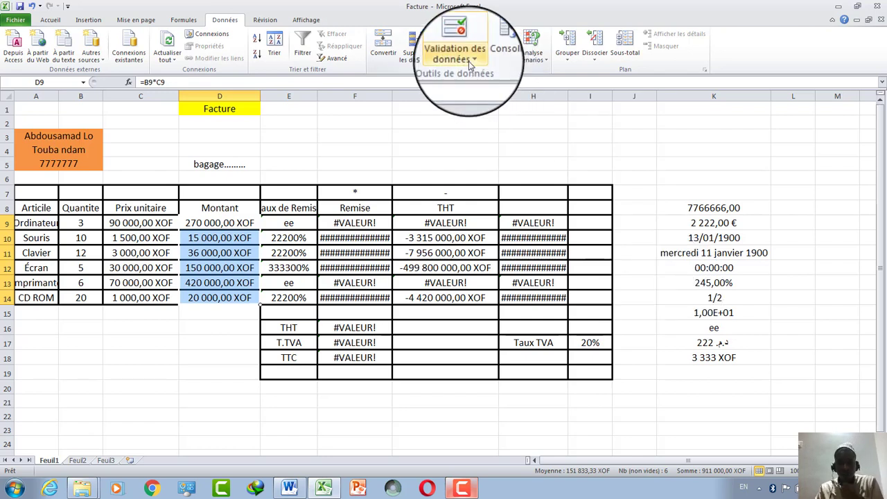
left_click(494, 148)
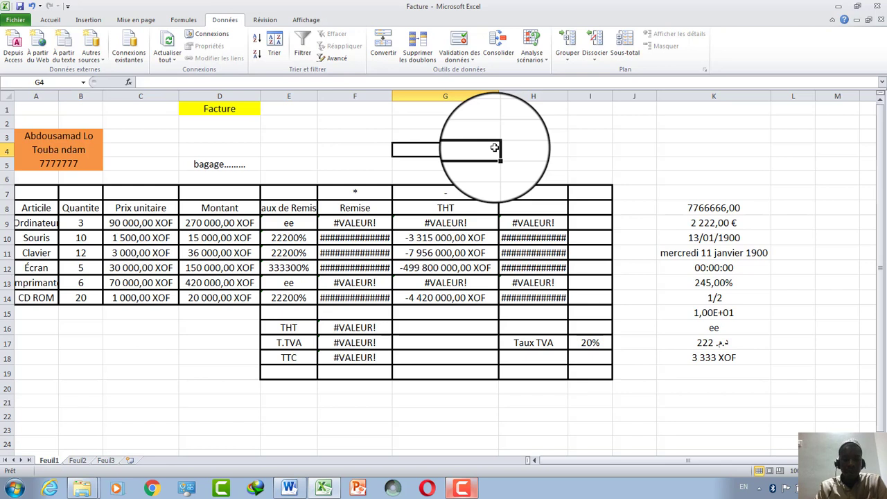
Enter banque in G4, carte in G5 and liquide in G3.
type("ban")
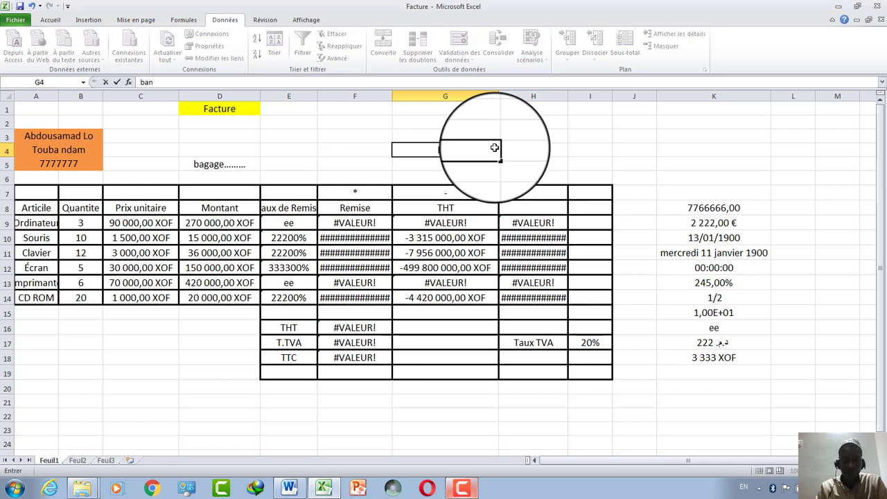
type("que")
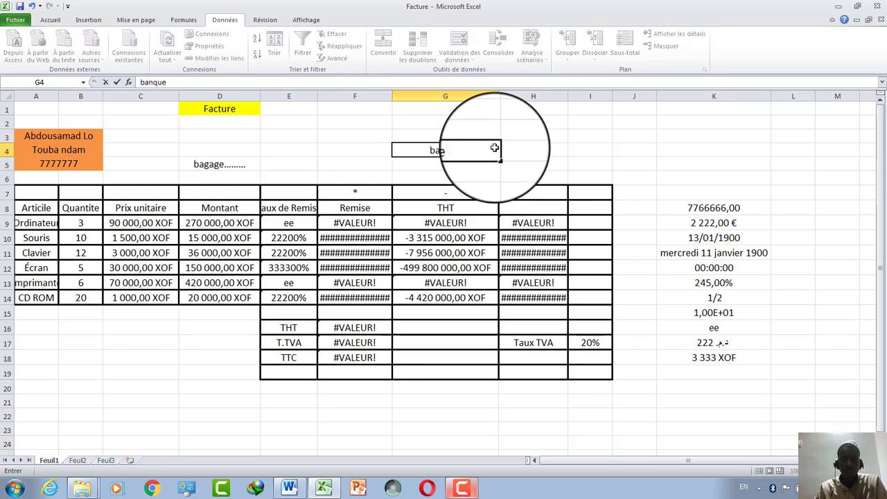
left_click(487, 166)
type("c")
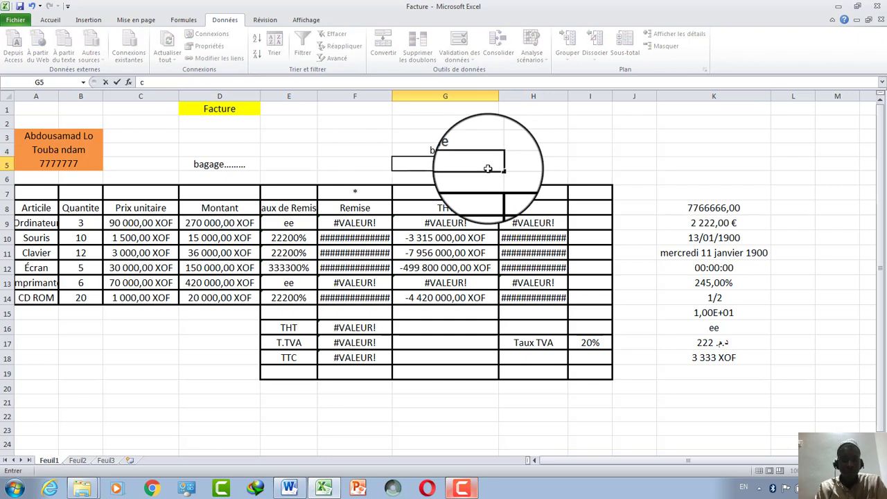
type("arte")
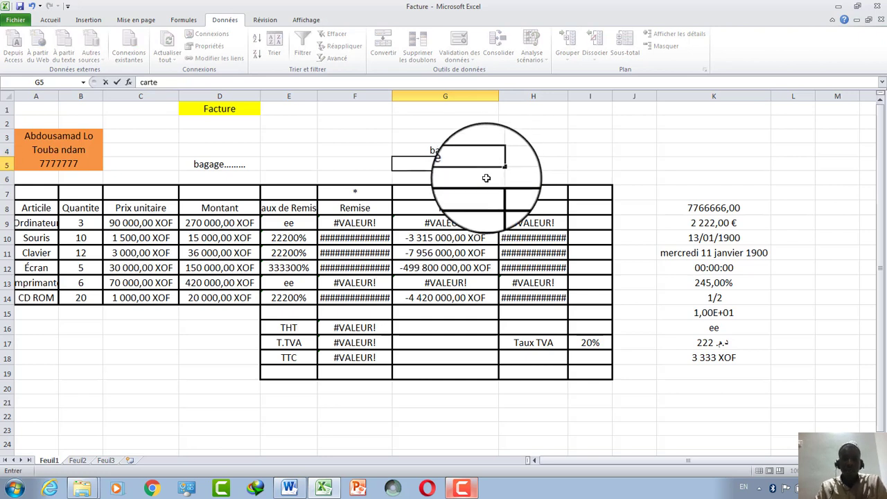
left_click(487, 179)
left_click(474, 140)
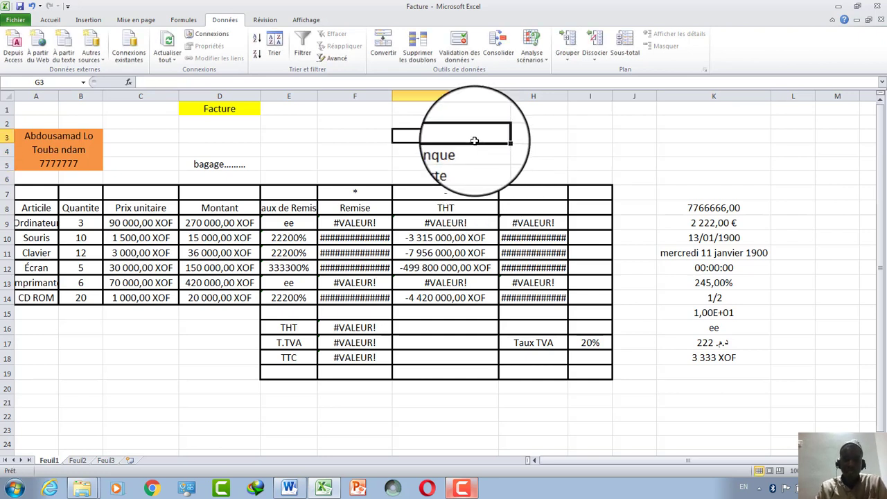
type("liqu")
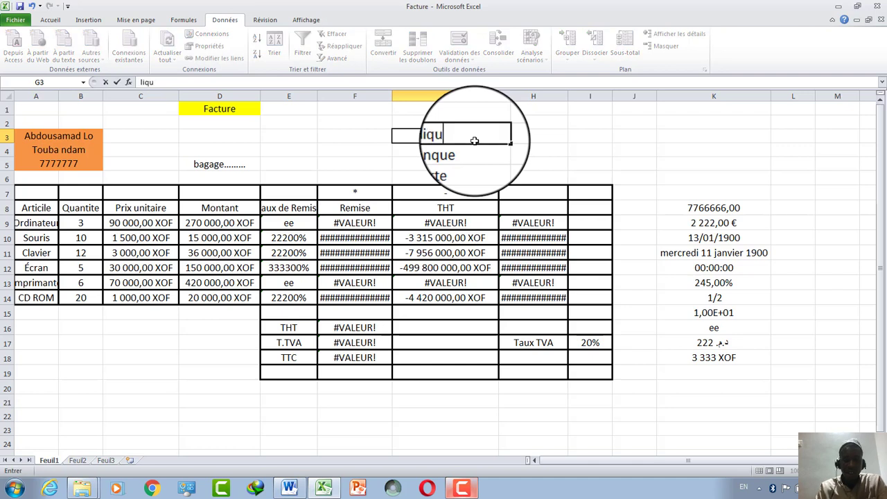
type("ide")
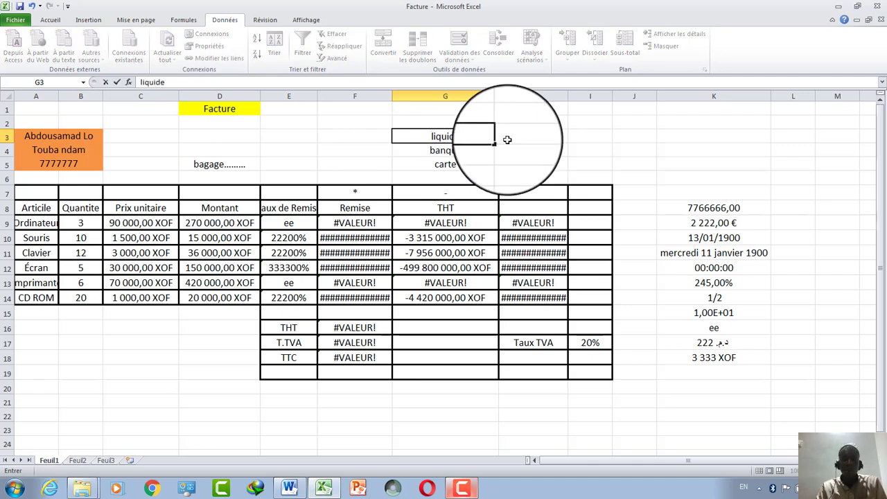
key("Tab")
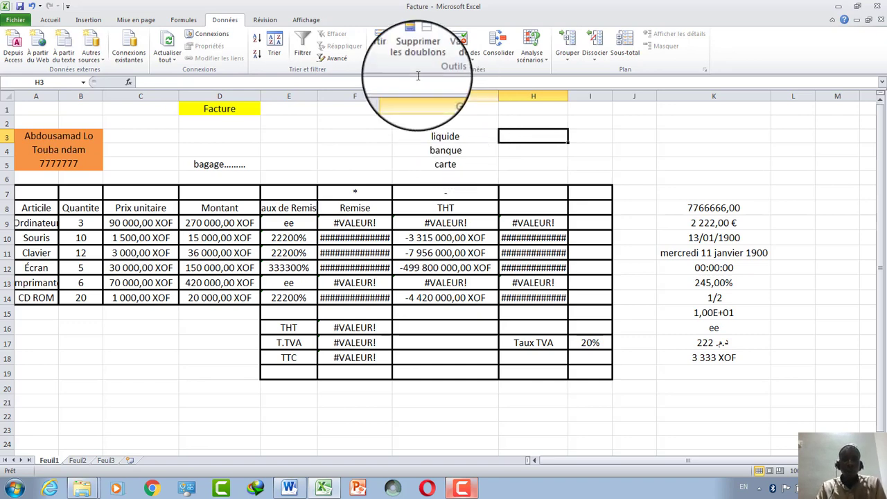
Add list data validation to H3 with source $G$3:$G$5 and check its drop-down.
left_click(472, 60)
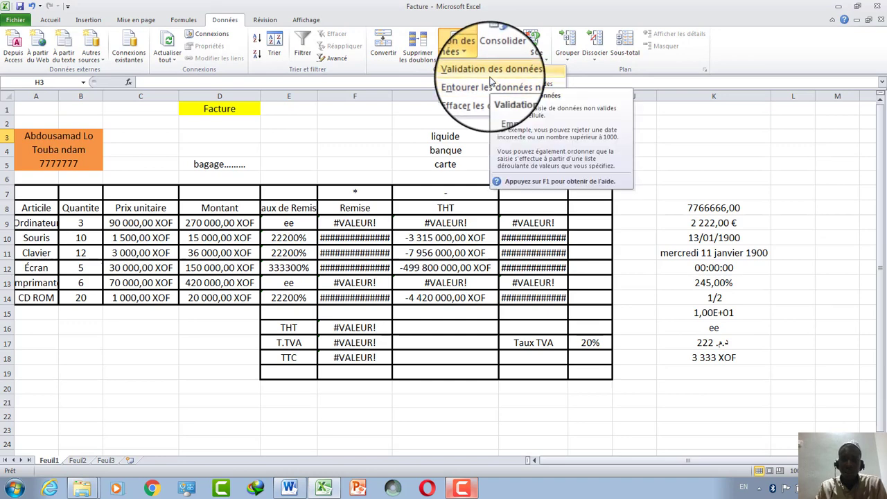
left_click(491, 71)
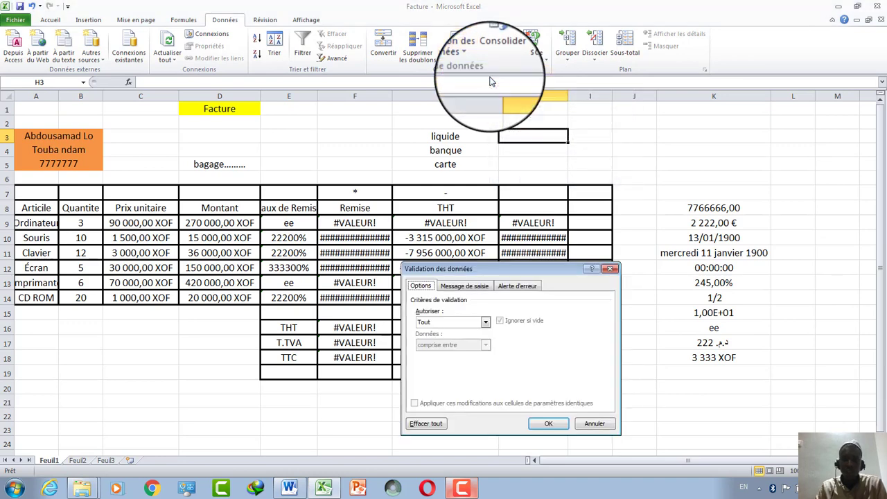
left_click(486, 322)
left_click(468, 355)
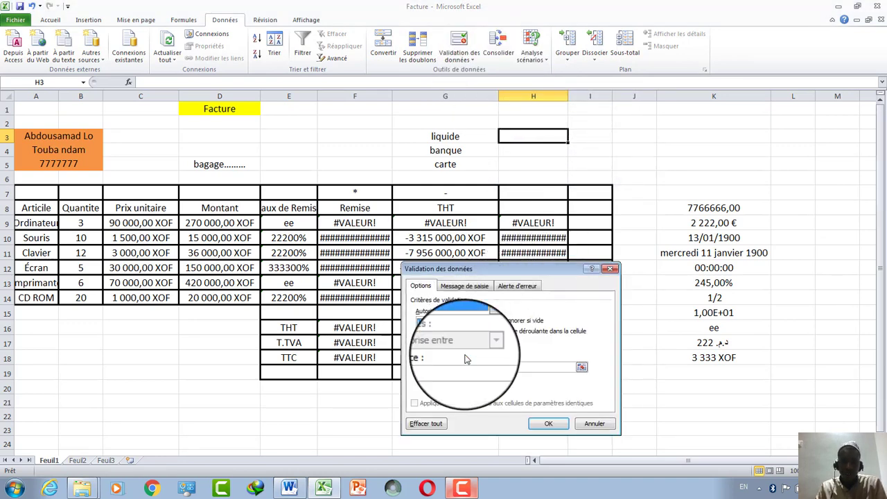
left_click(581, 368)
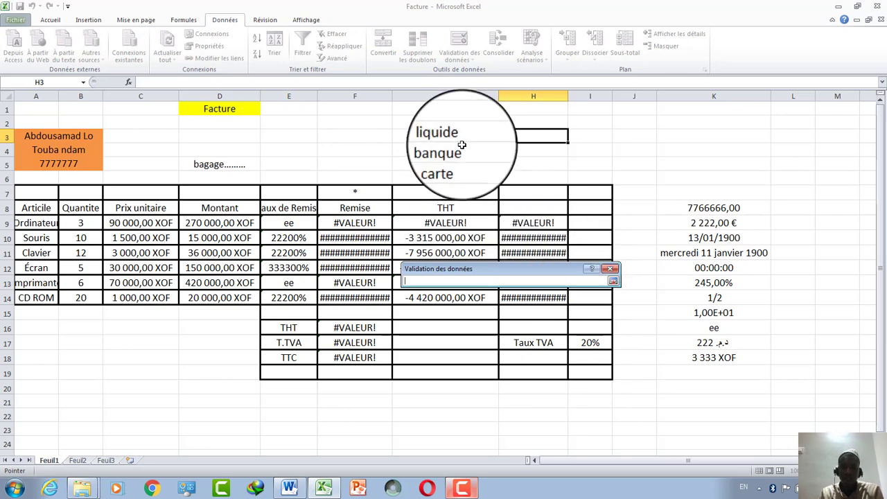
left_click_drag(454, 137, 450, 164)
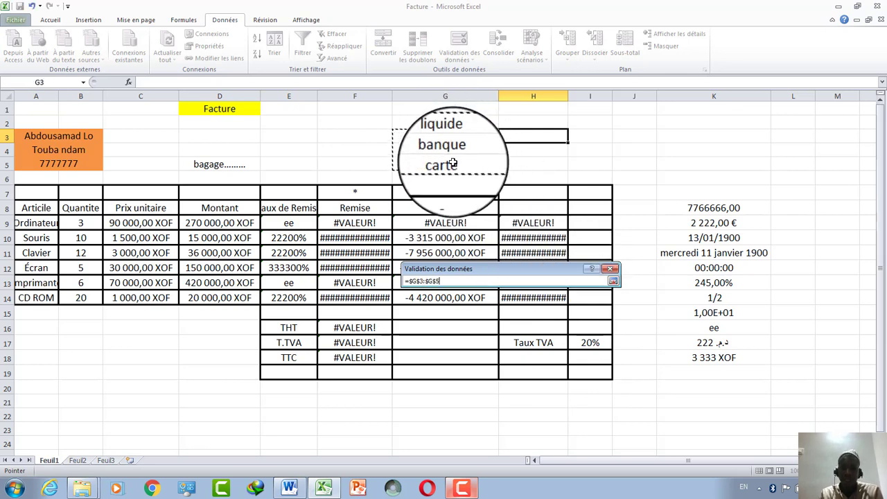
key("Return")
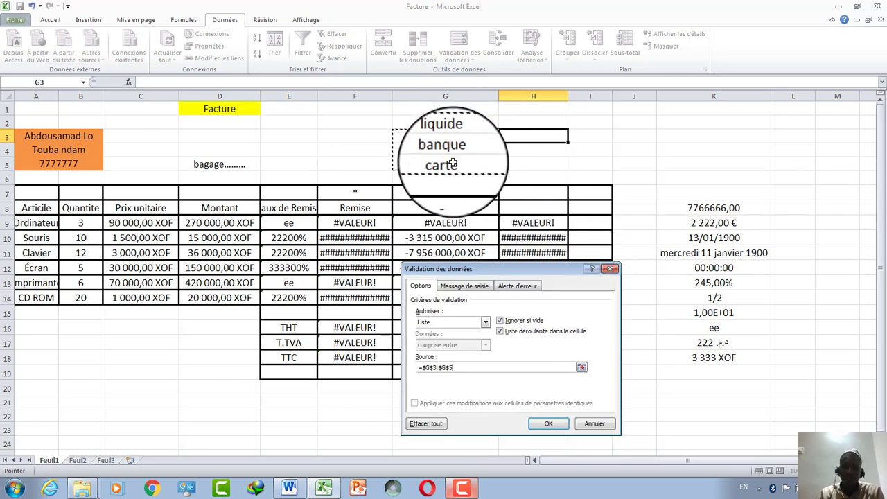
left_click(554, 426)
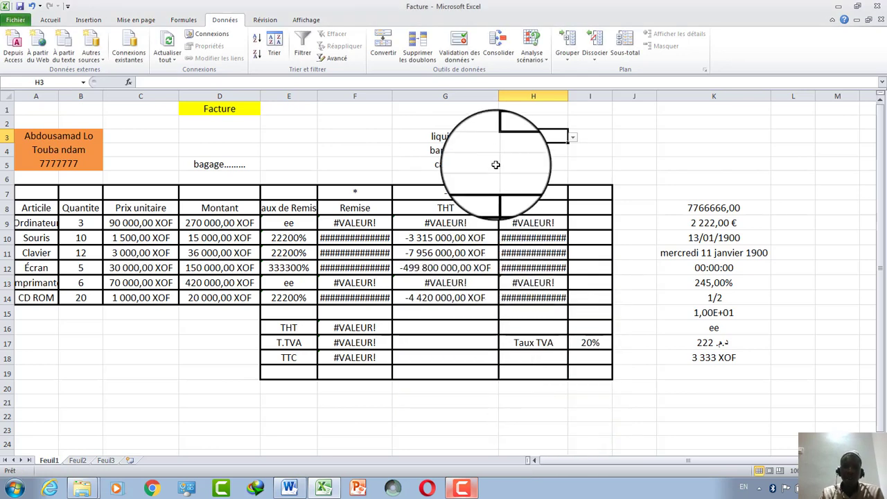
left_click(574, 138)
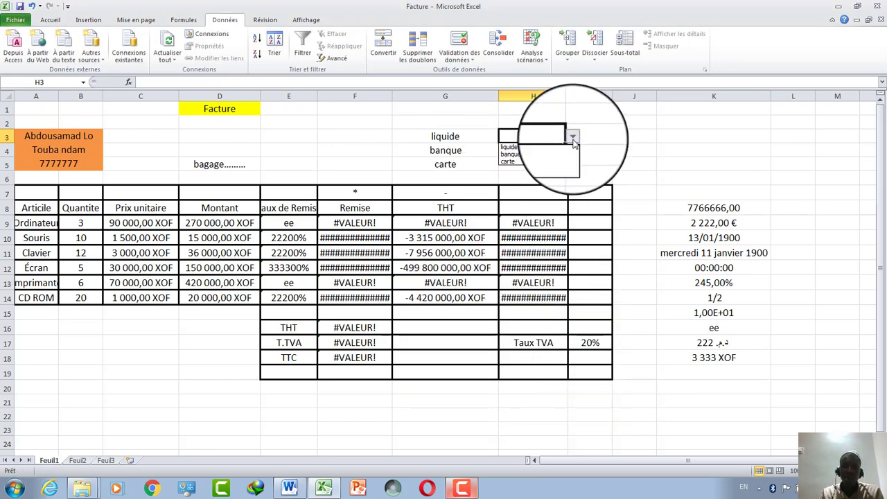
Delete the liquide, banque and carte entries in G3:G5 and confirm H3's drop-down is empty.
left_click(451, 138)
left_click(450, 139)
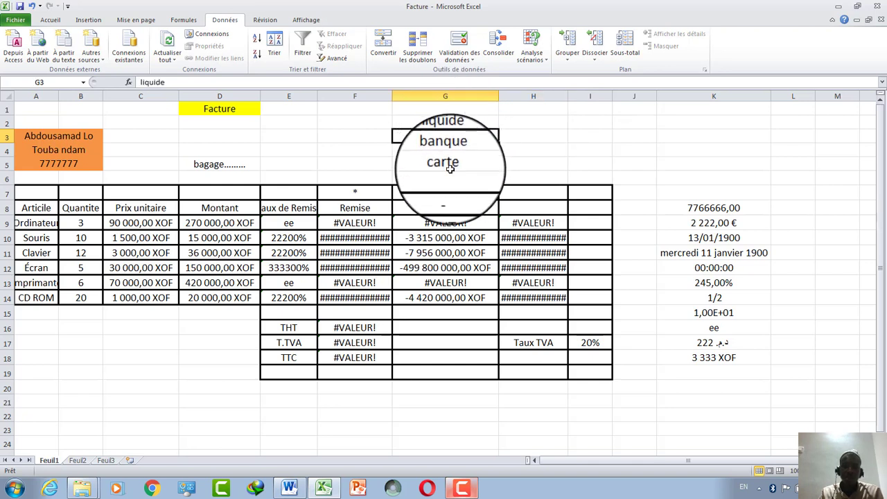
left_click_drag(449, 138, 446, 165)
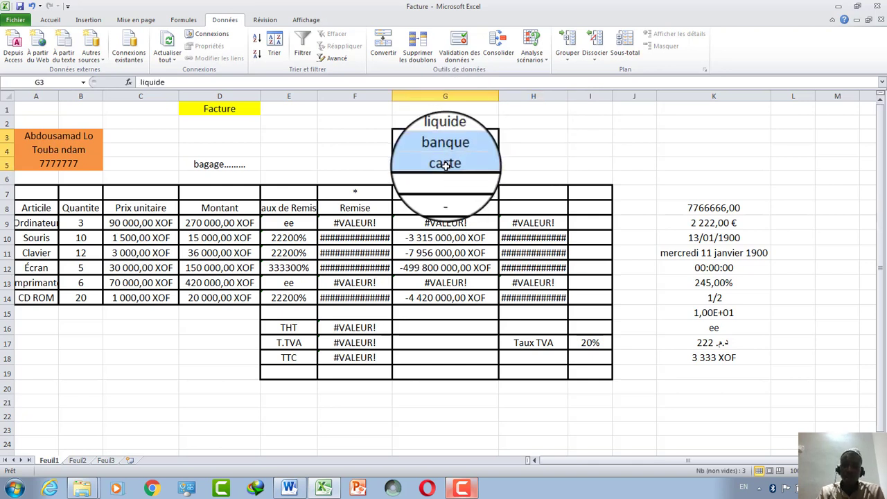
key("Delete")
left_click(533, 139)
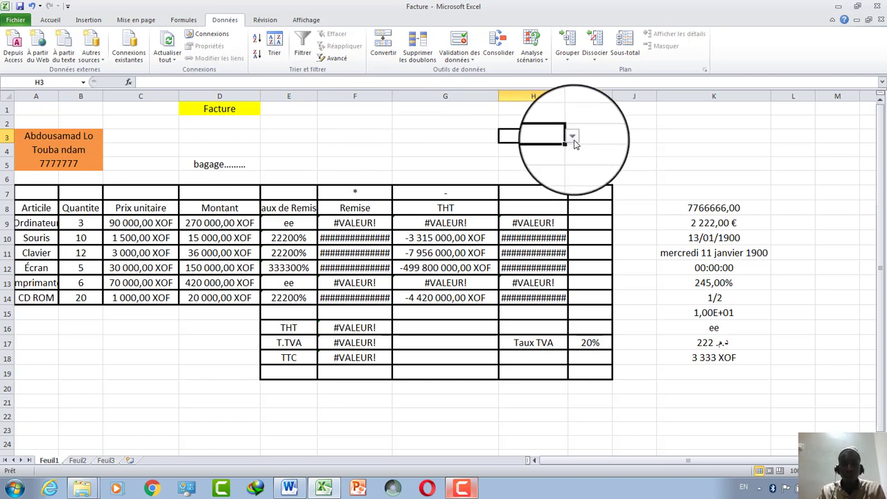
left_click(574, 138)
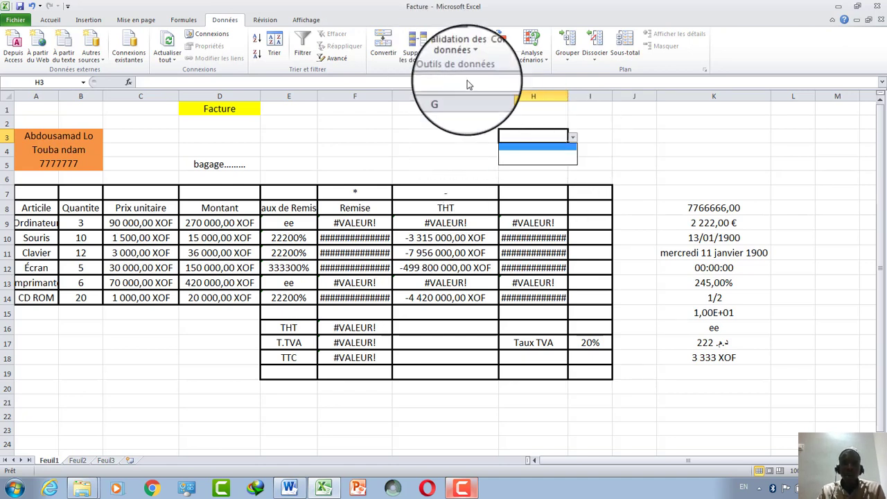
left_click(450, 66)
Clear the invalid-data circles and bring up data validation settings for G3.
left_click(461, 56)
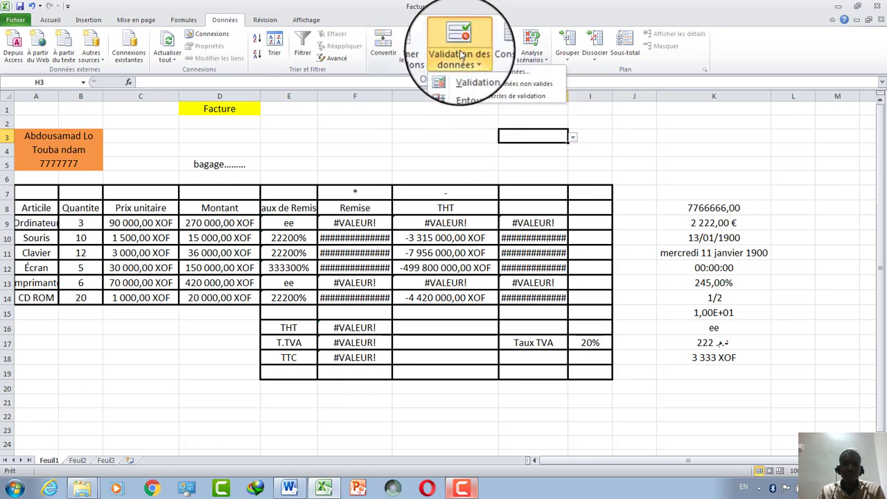
left_click(497, 101)
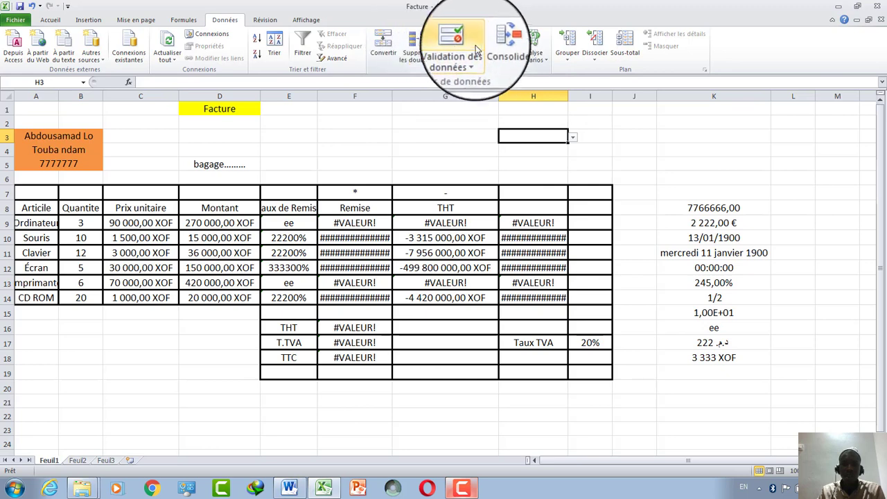
left_click(414, 137)
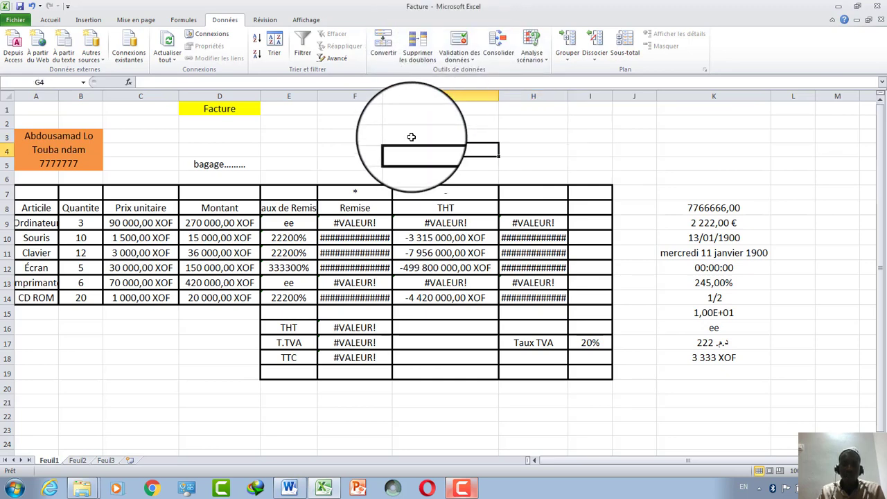
left_click(458, 42)
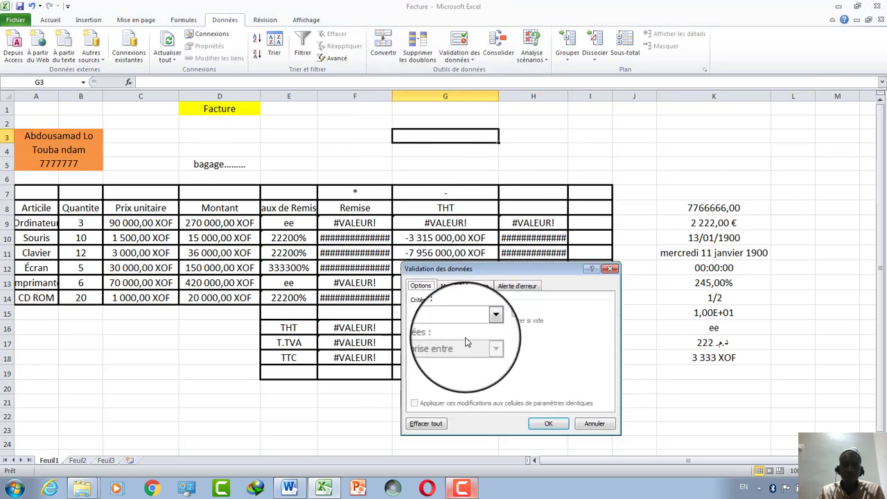
Give G3 a List validation with source liquide,carte,carte,cheque and confirm.
left_click(486, 323)
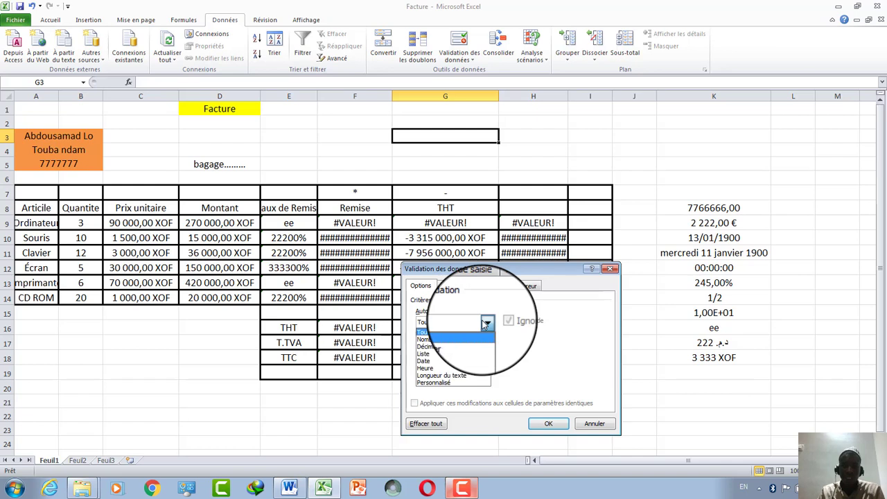
left_click(461, 358)
left_click(455, 368)
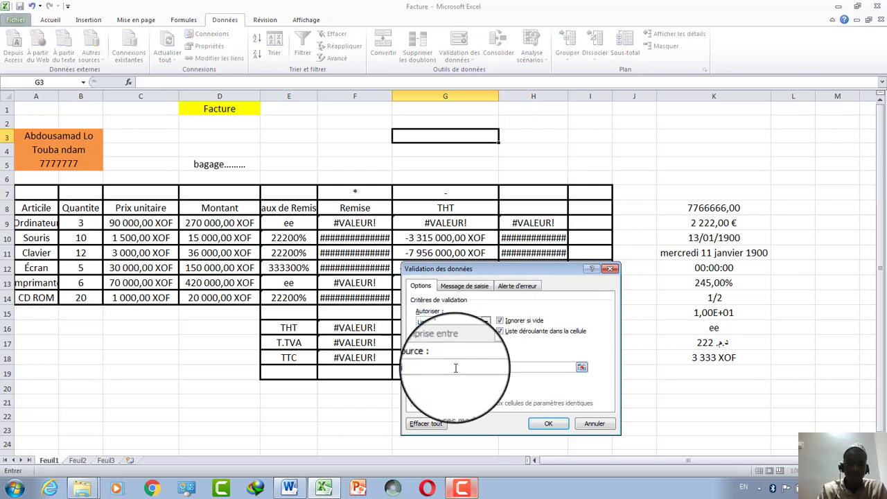
type("iquide")
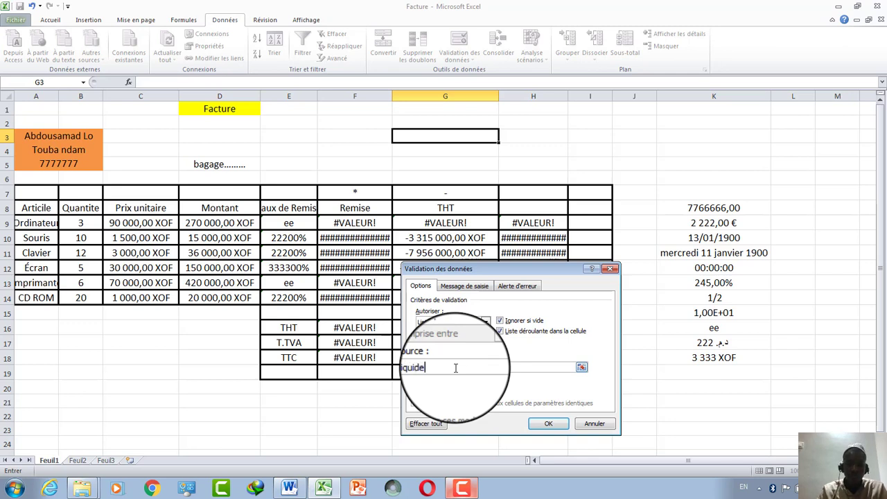
type(";")
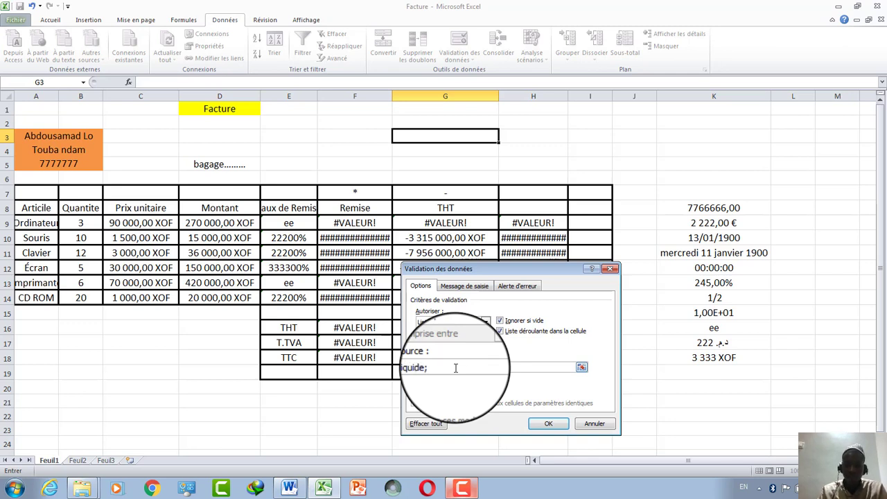
key("BackSpace")
type(",")
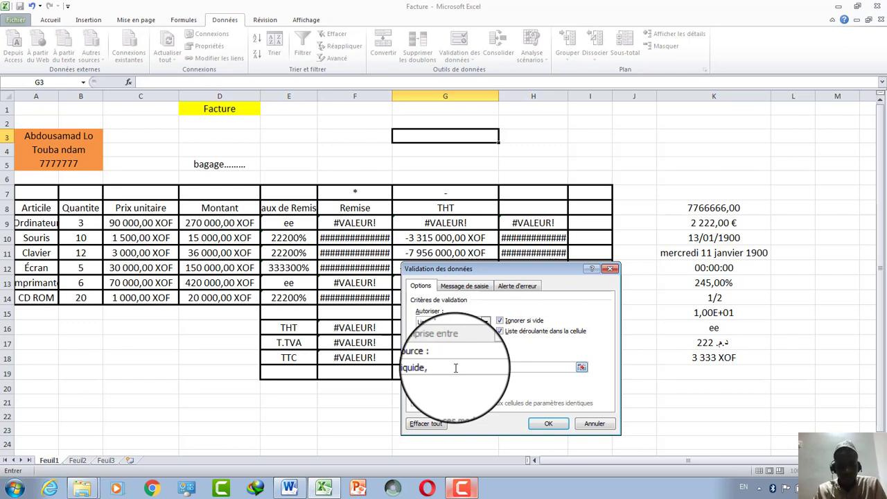
type("carte")
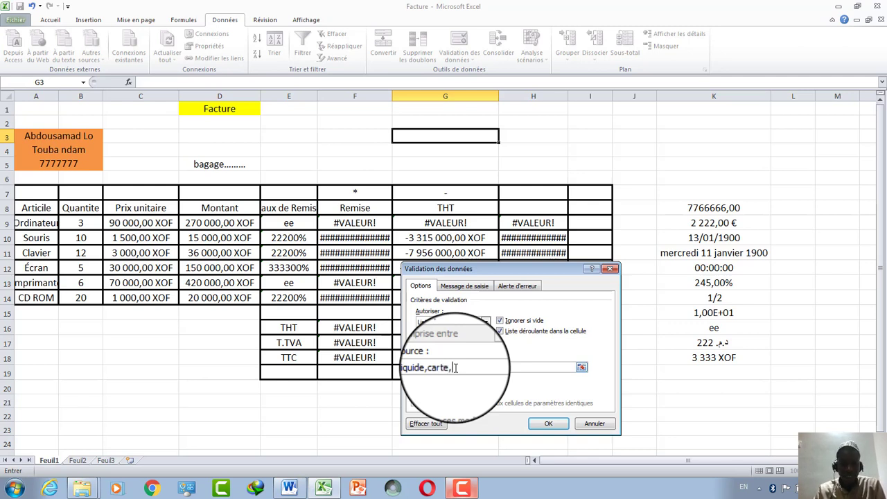
type(",ch")
type("rte")
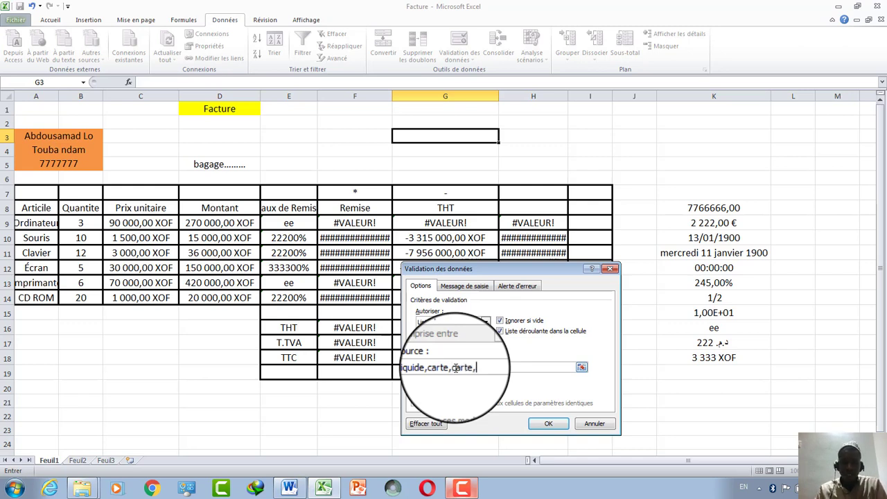
type(",cheq")
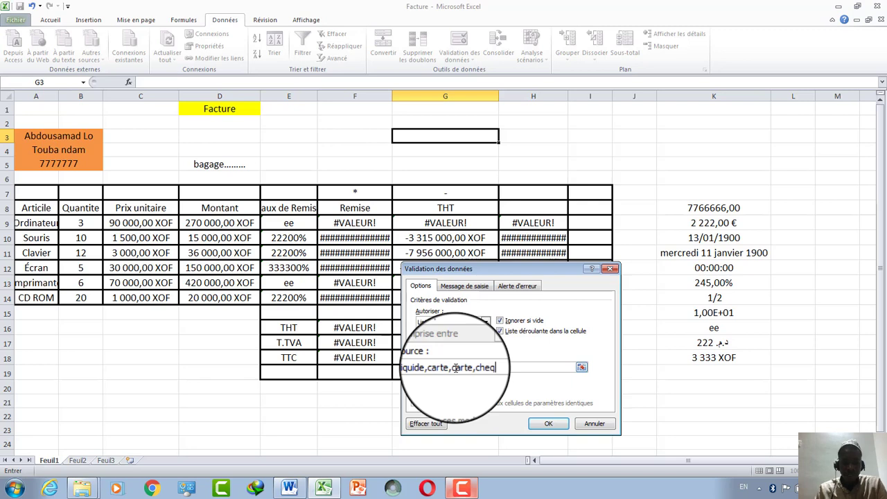
type("ue")
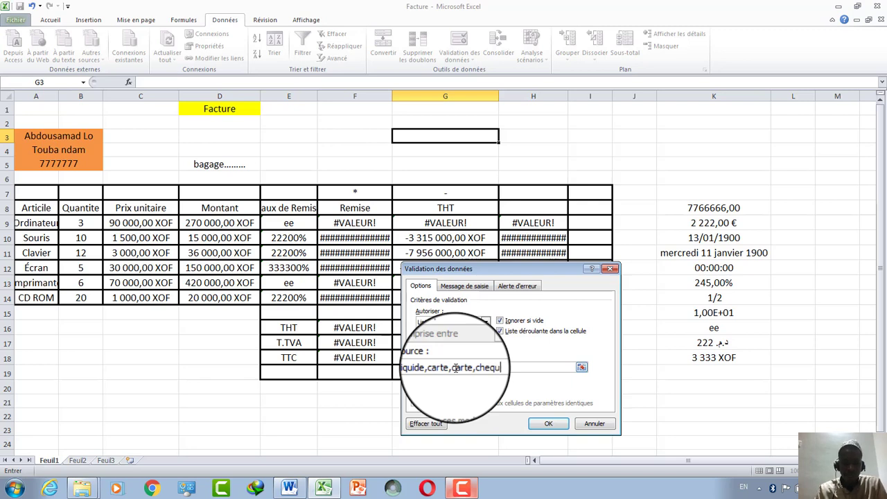
left_click(549, 426)
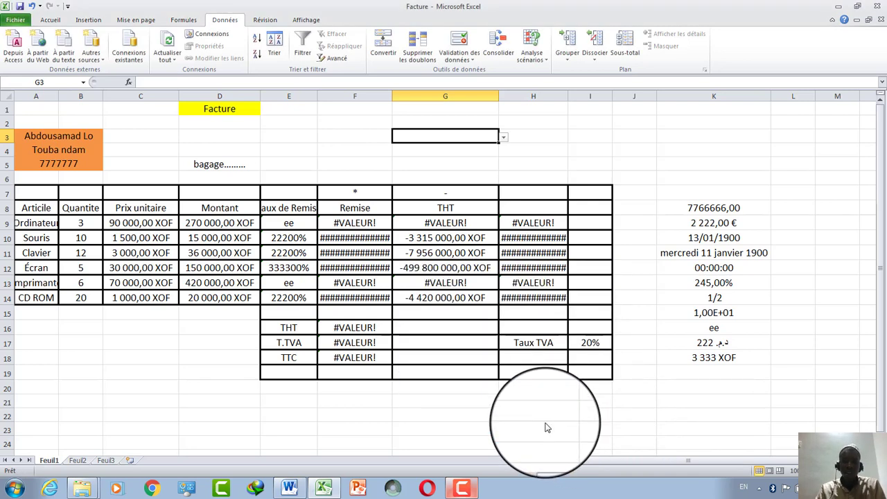
Check G3's drop-down, which shows all methods as one combined entry.
left_click(358, 138)
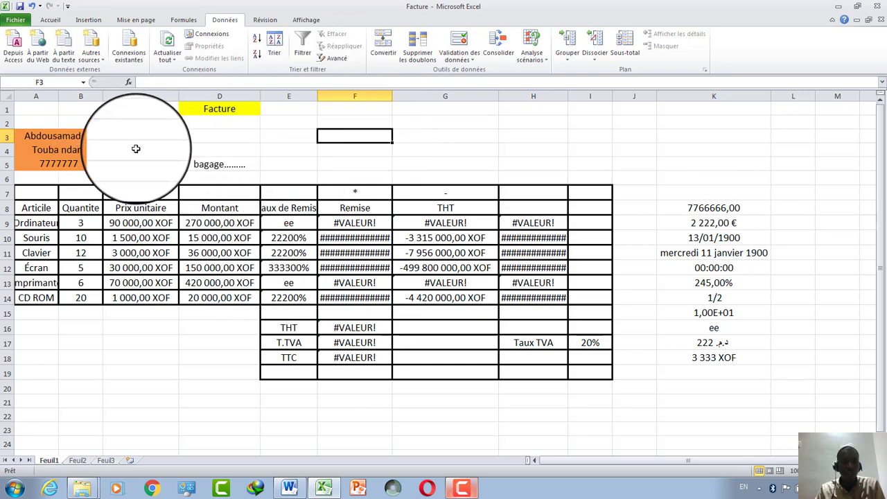
left_click(436, 138)
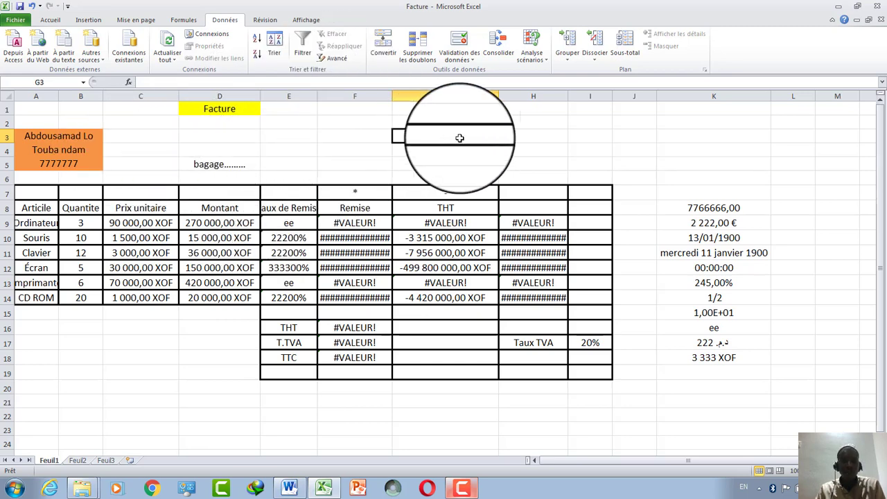
left_click(504, 138)
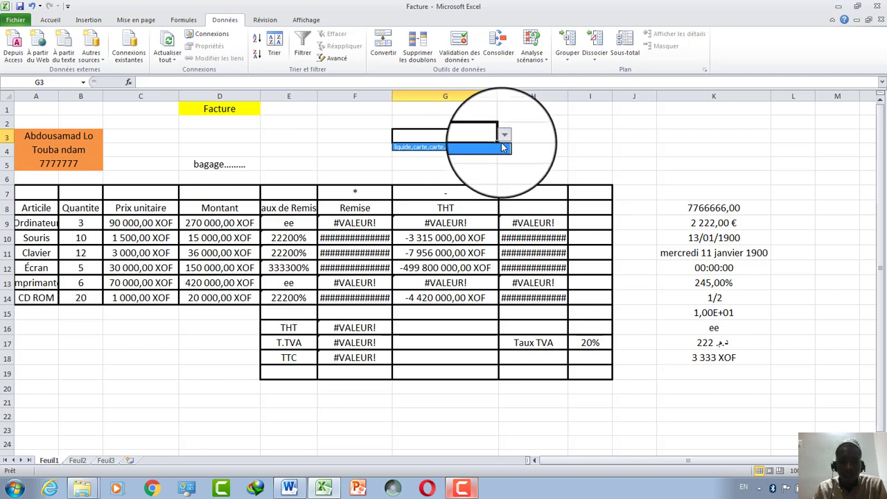
Bring up the Validation des données options on the Données tab again.
left_click(463, 55)
left_click(463, 59)
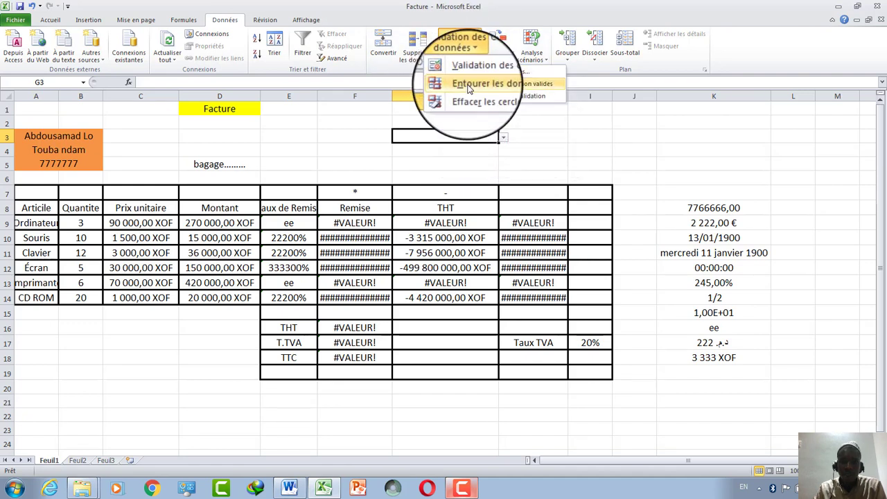
left_click(469, 89)
left_click(457, 55)
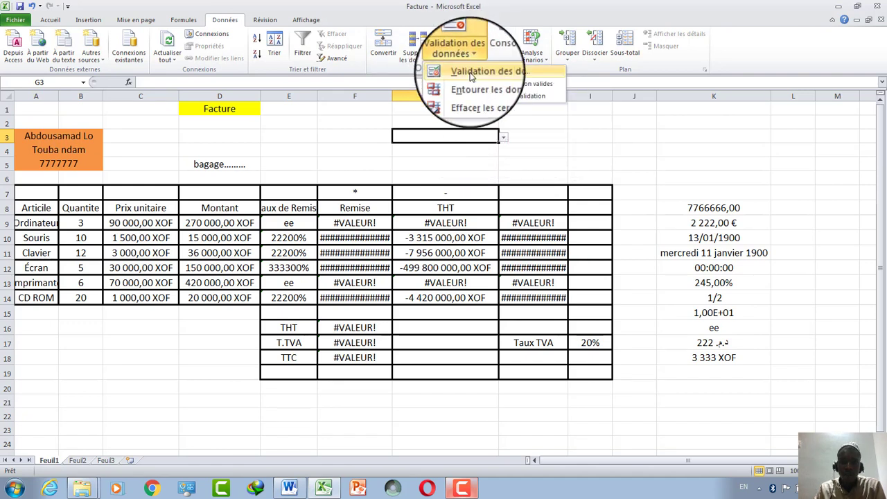
Change G3's list source to liquide;carte;carte;cheque, replacing commas with semicolons.
left_click(471, 72)
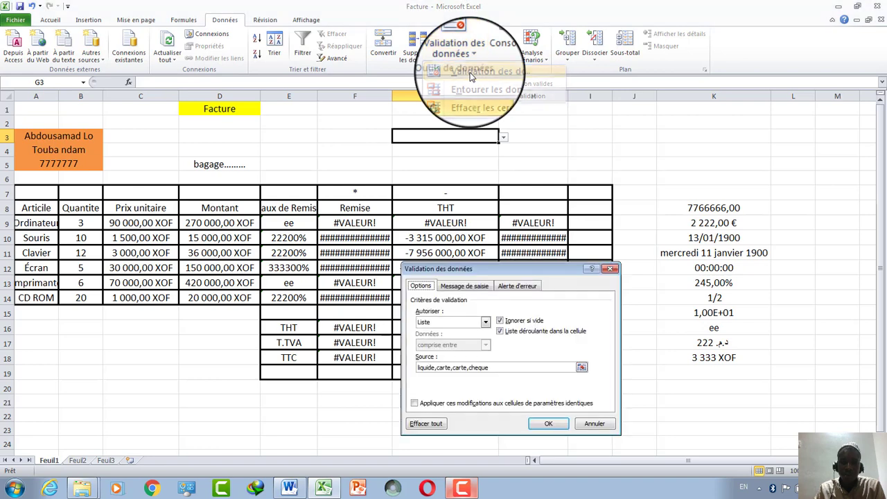
left_click(470, 372)
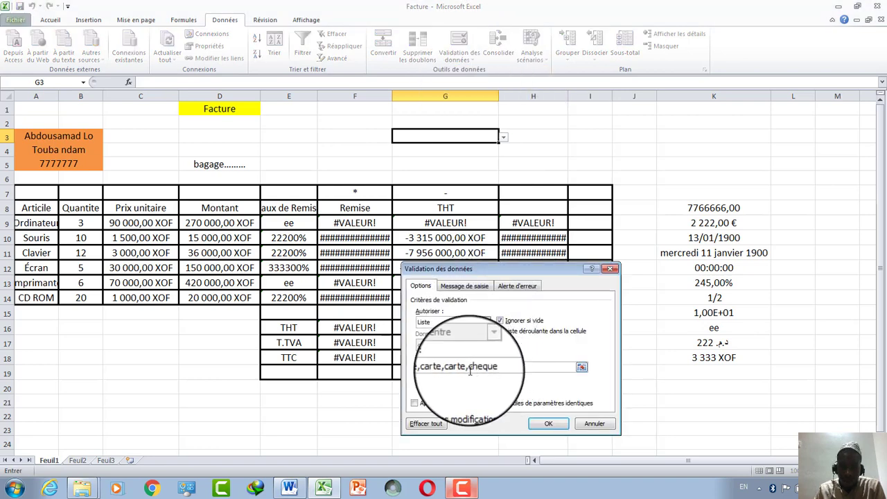
key("Delete")
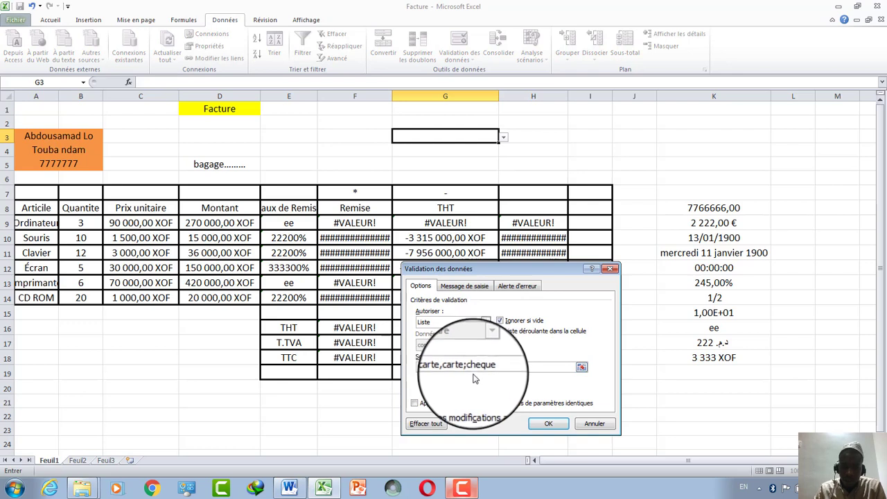
type(";")
key("Delete")
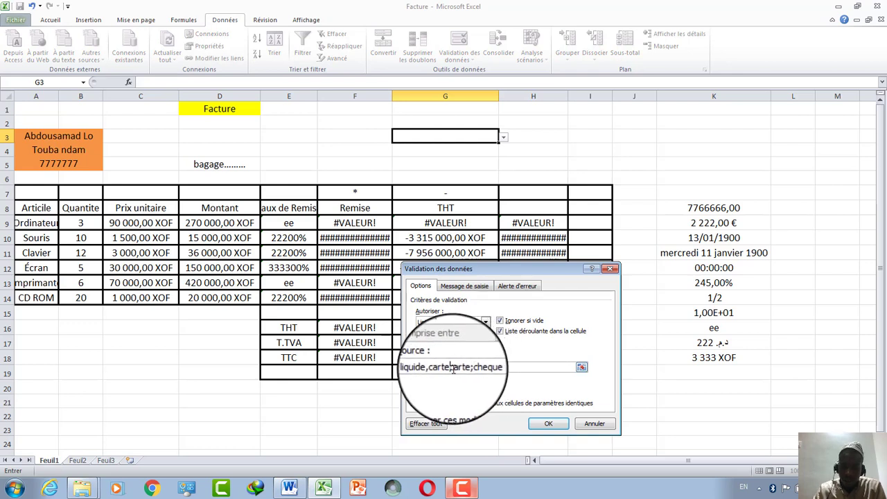
type("c")
left_click(452, 370)
key("BackSpace")
type(";")
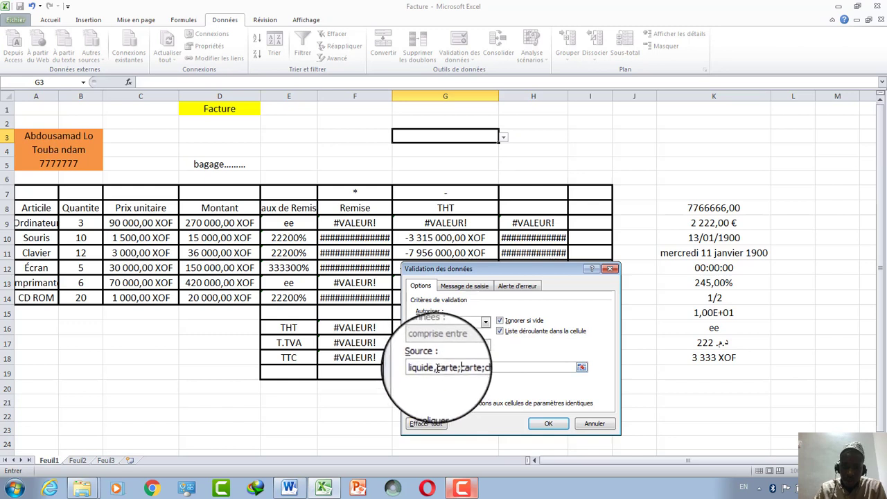
key("BackSpace")
type(";")
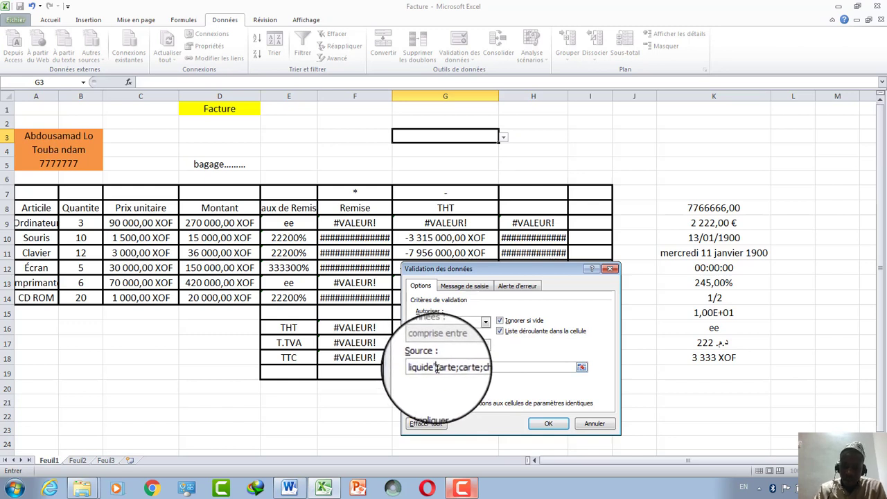
left_click(548, 425)
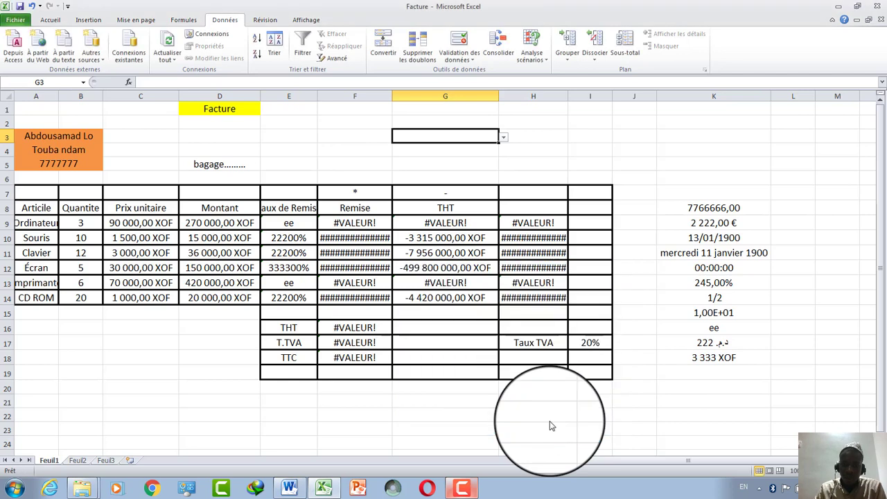
Pick cheque, then carte, then liquide from G3's drop-down, ending on liquide.
left_click(502, 138)
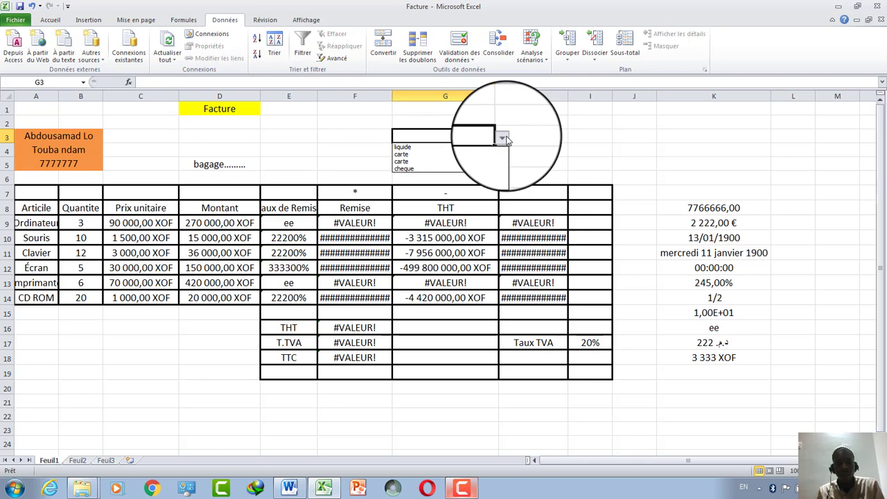
left_click(436, 170)
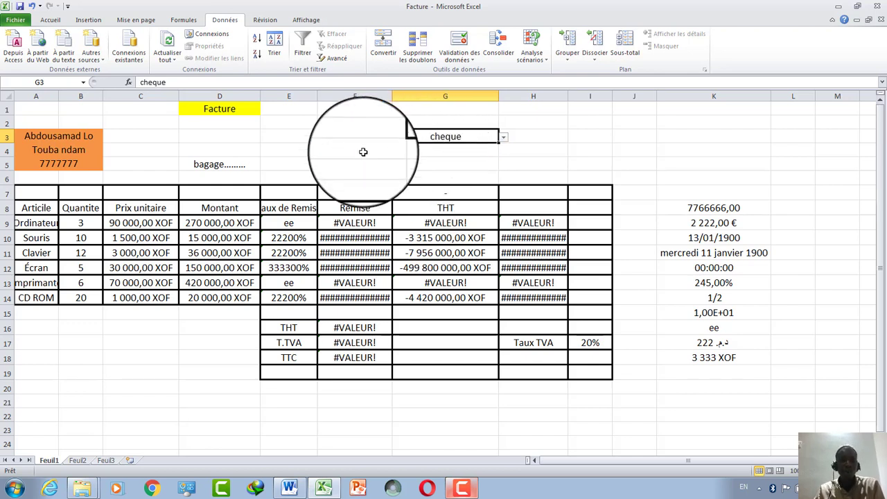
left_click(504, 138)
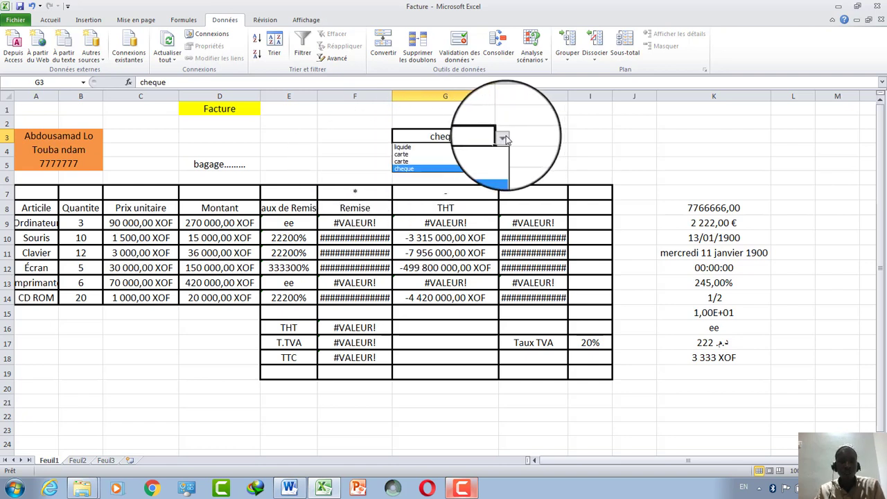
left_click(478, 159)
left_click(505, 137)
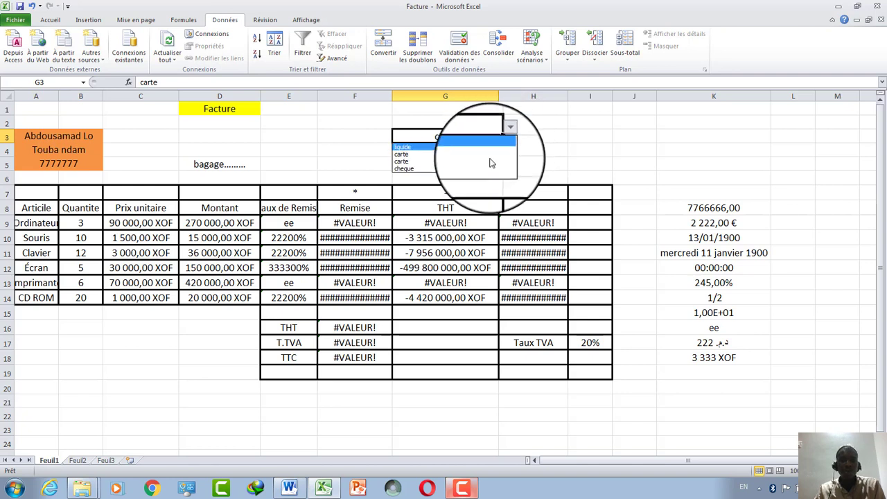
left_click(478, 149)
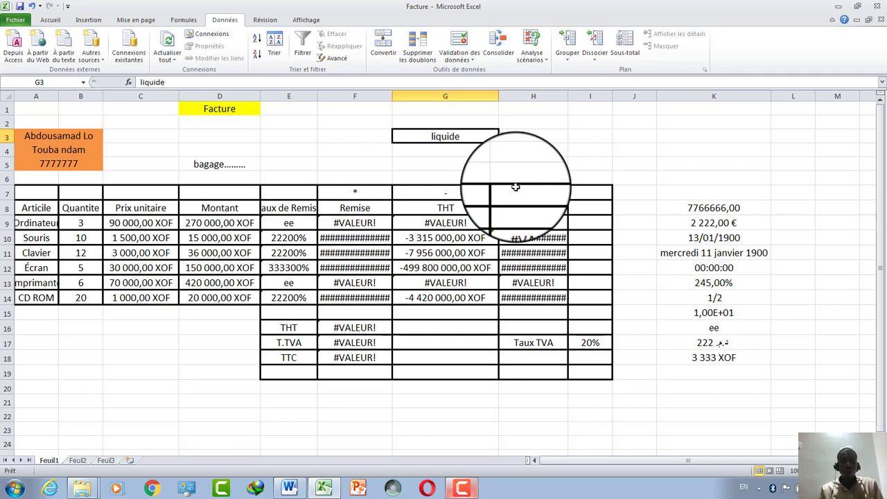
left_click(504, 136)
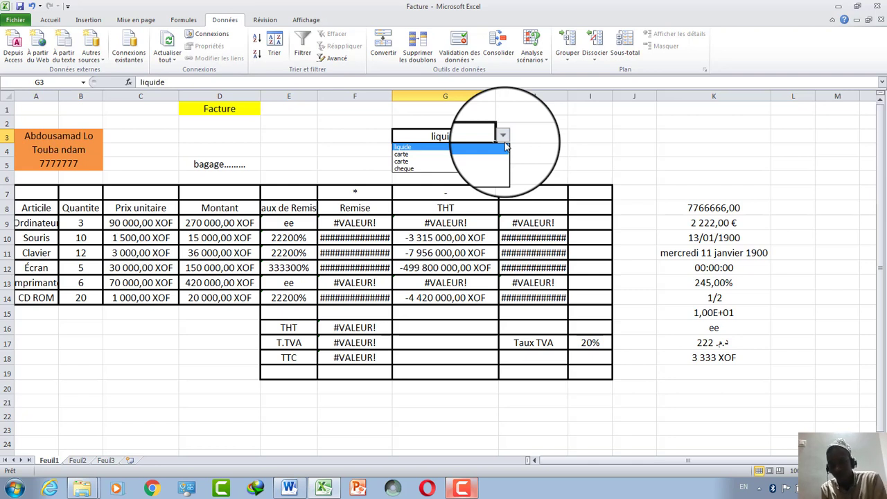
Minimize Excel and Word, close the Excercice folder, and bring up the Camtasia recorder.
left_click(841, 9)
left_click(840, 8)
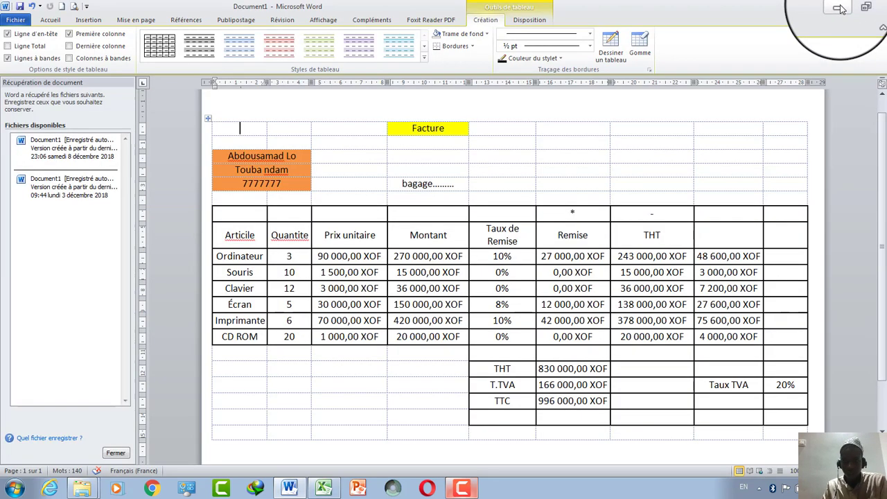
left_click(841, 9)
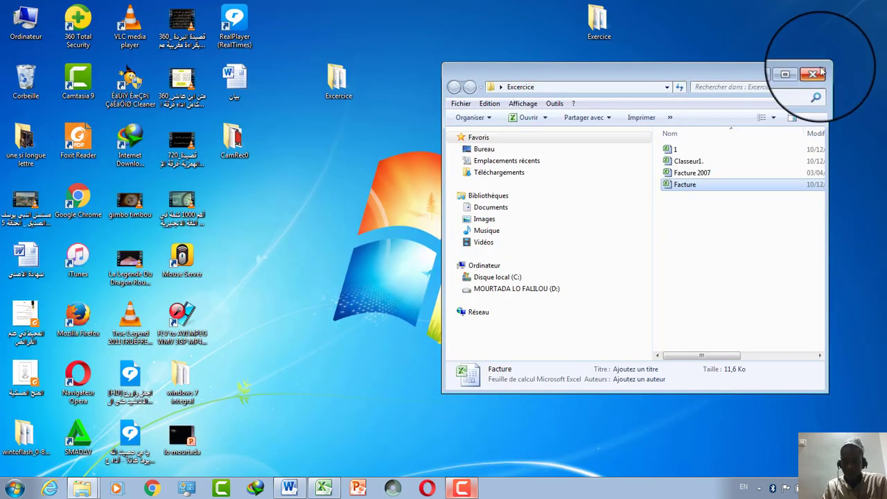
left_click(819, 72)
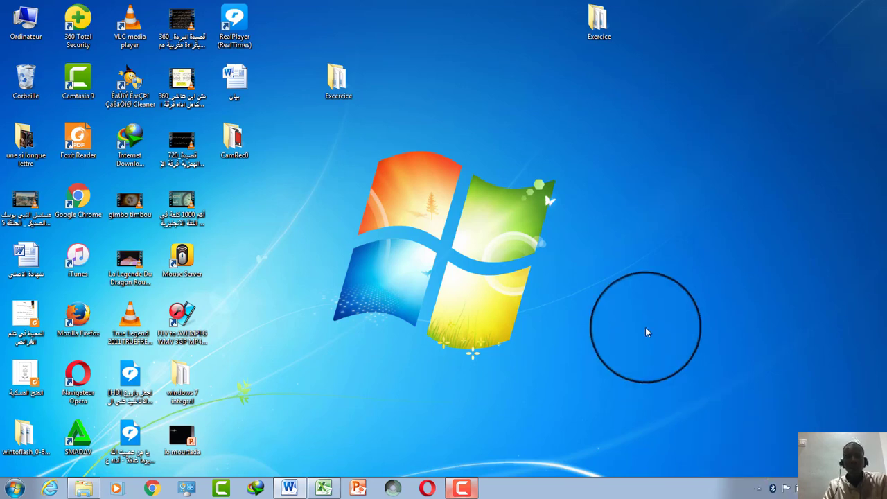
left_click(462, 486)
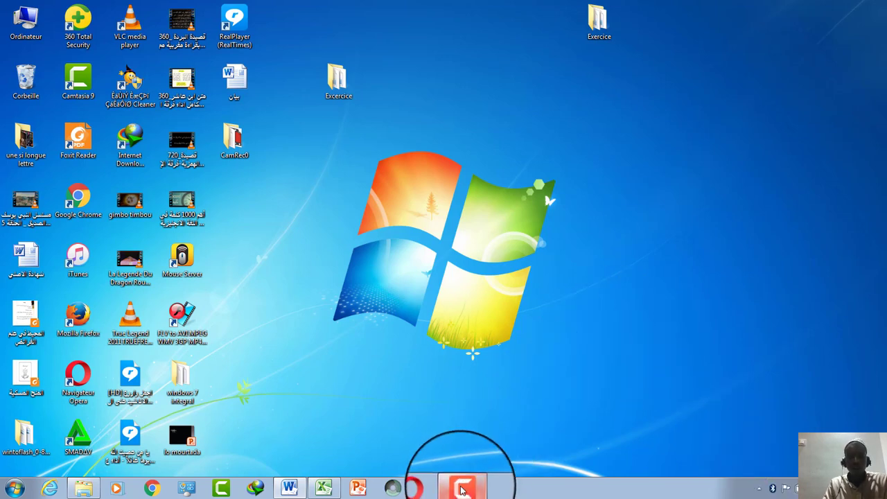